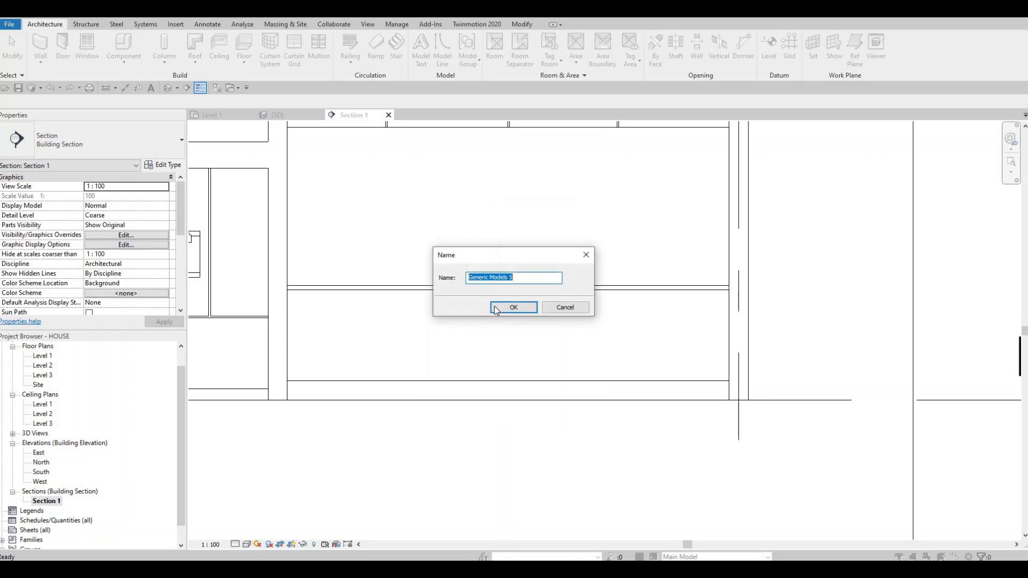
Step: Create the in-place model Generic Models 5 and start an extrusion on the front face of the base cabinet
click(497, 307)
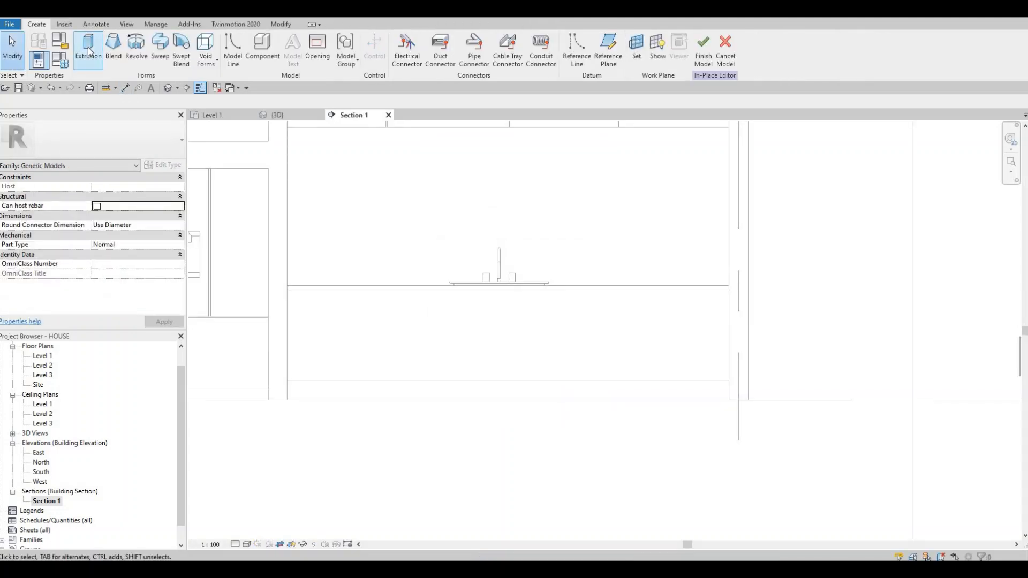
click(89, 51)
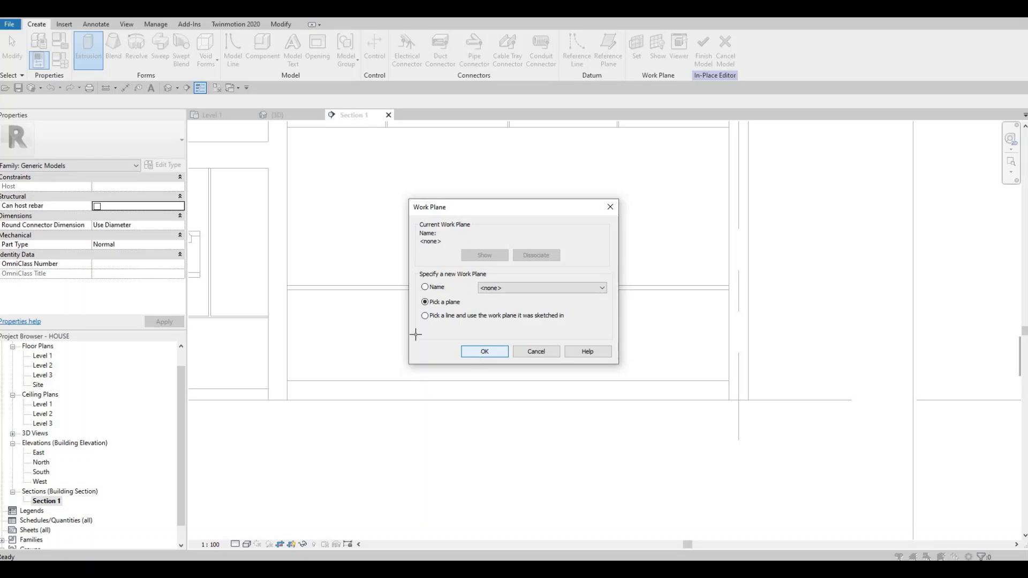
key(Return)
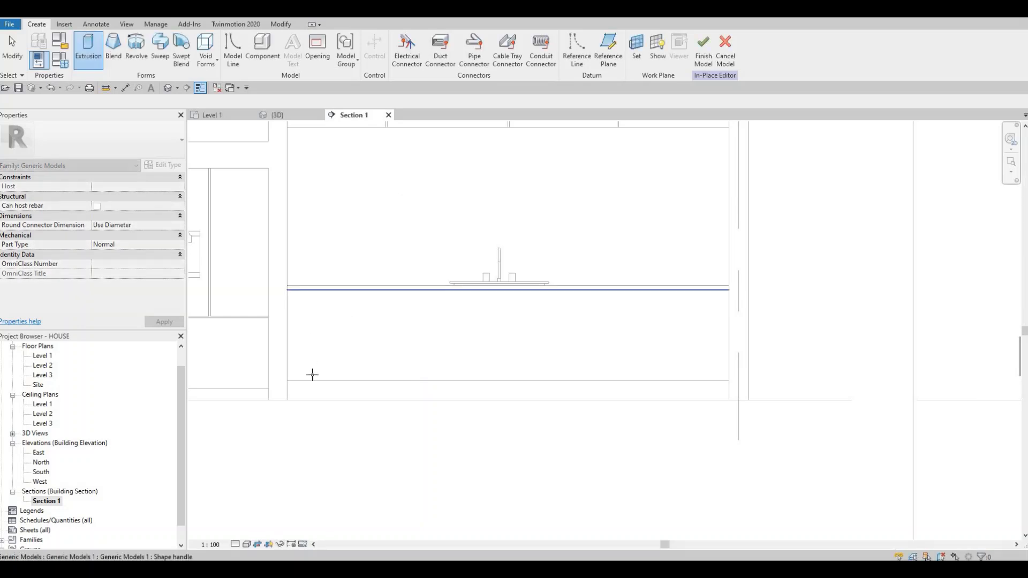
click(313, 379)
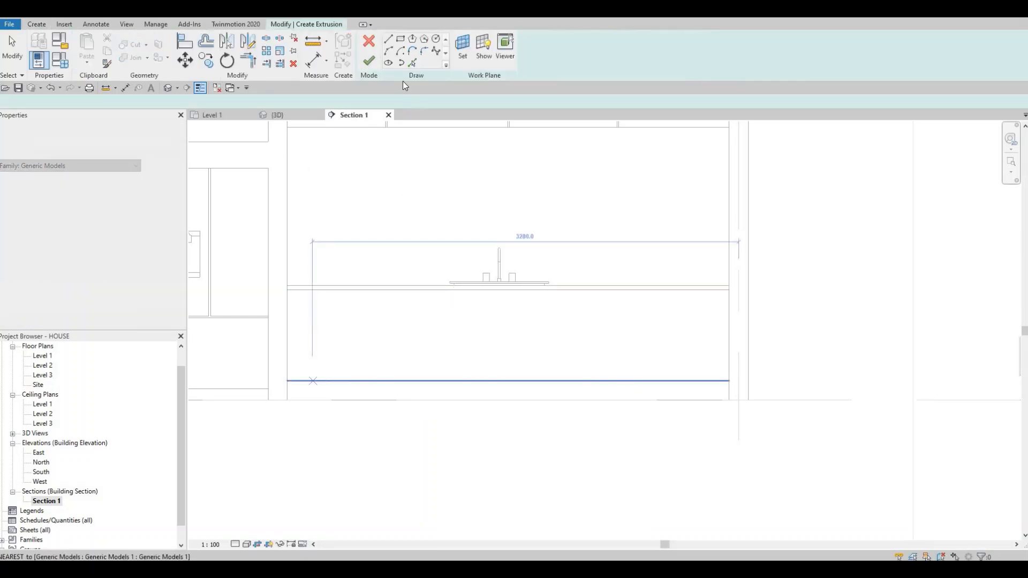
Step: Sketch a 3400 by 700 mm rectangle covering the cabinet front between the countertop and the plinth
click(399, 39)
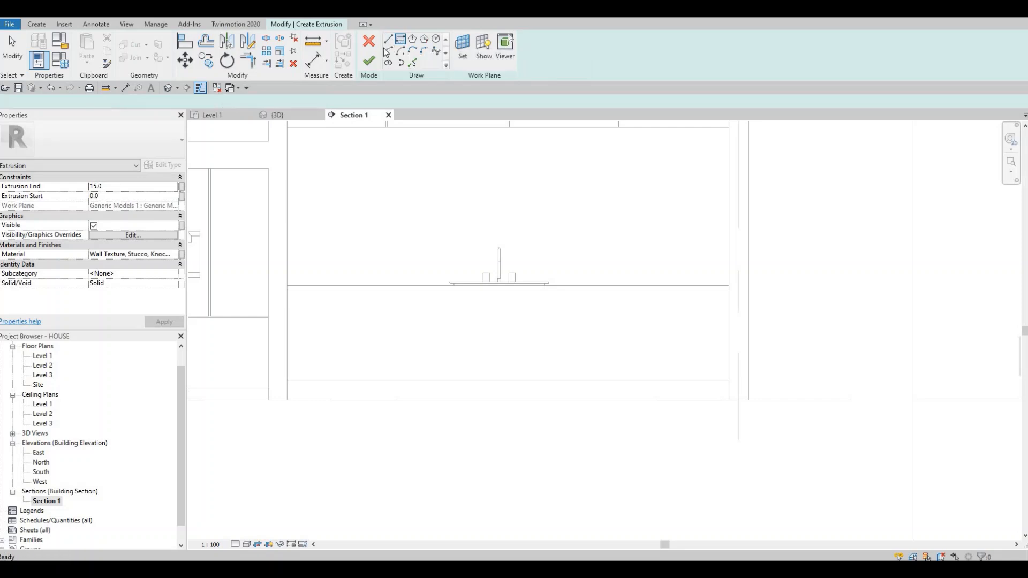
click(287, 290)
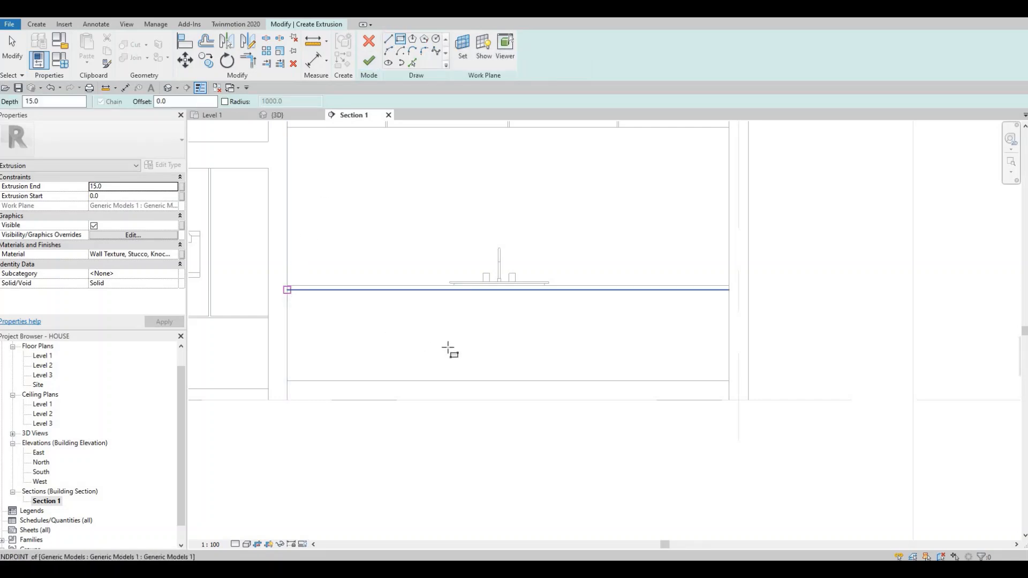
click(728, 380)
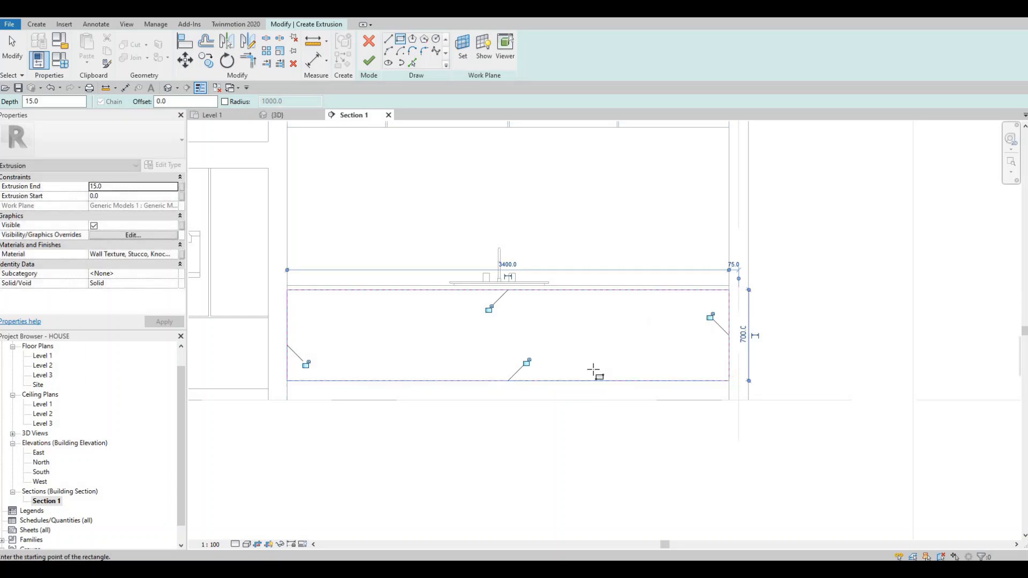
key(Escape)
key(Escape)
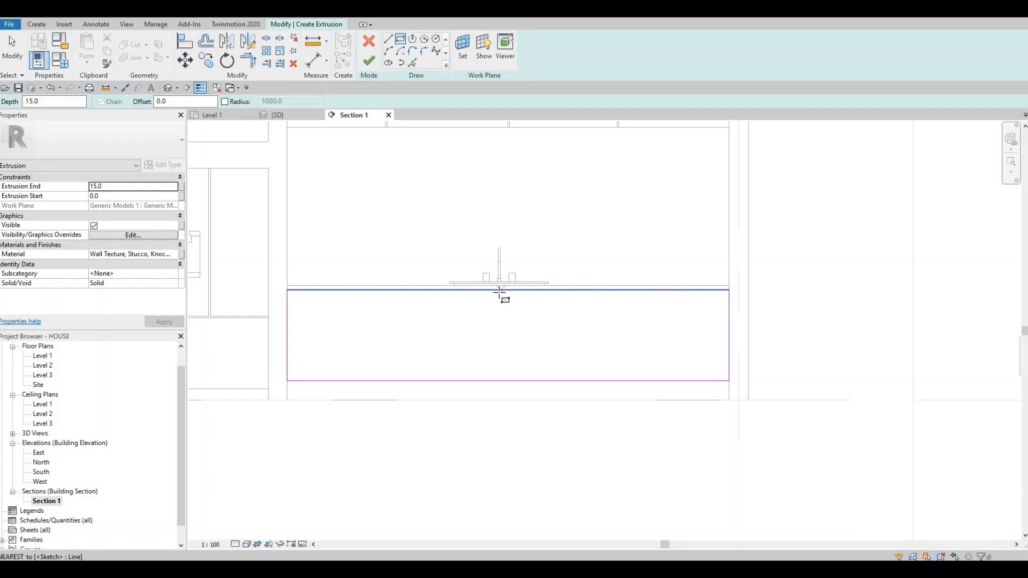
Step: Sketch a narrow full-height divider rectangle about 19 mm wide and 700 mm high beneath the faucet
scroll(498, 294, up, 2)
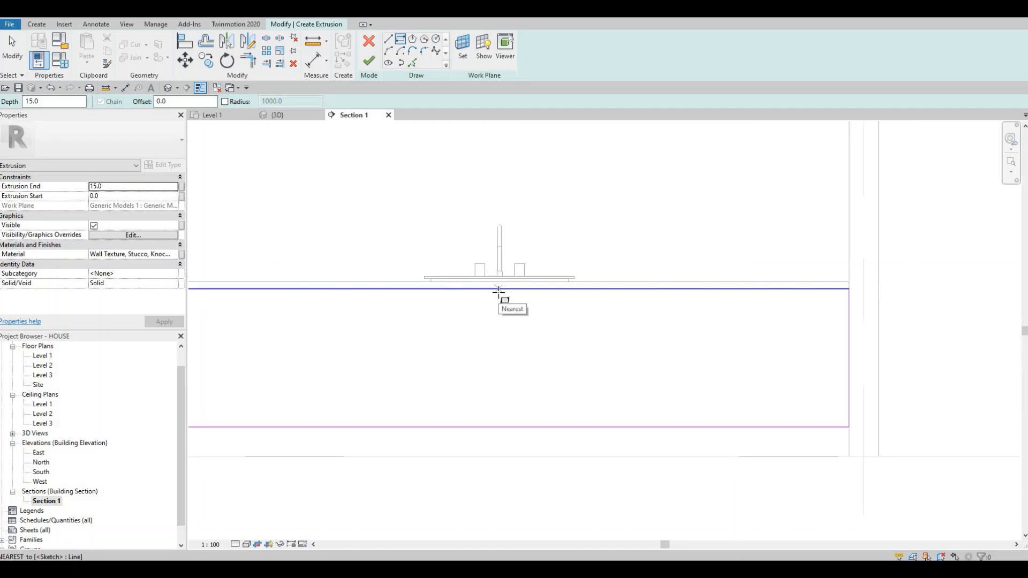
click(499, 289)
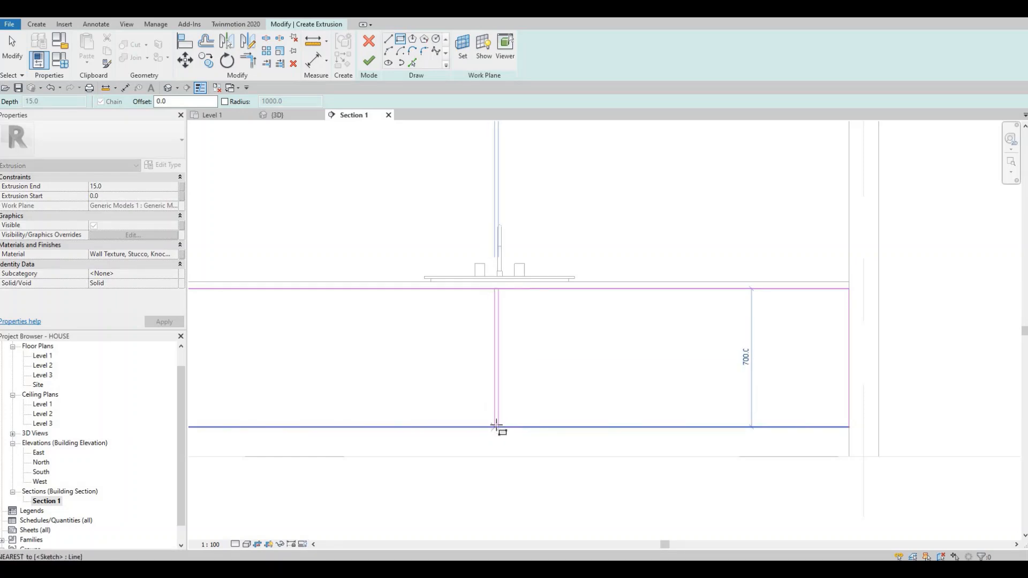
click(496, 426)
key(Escape)
key(Escape)
key(Escape)
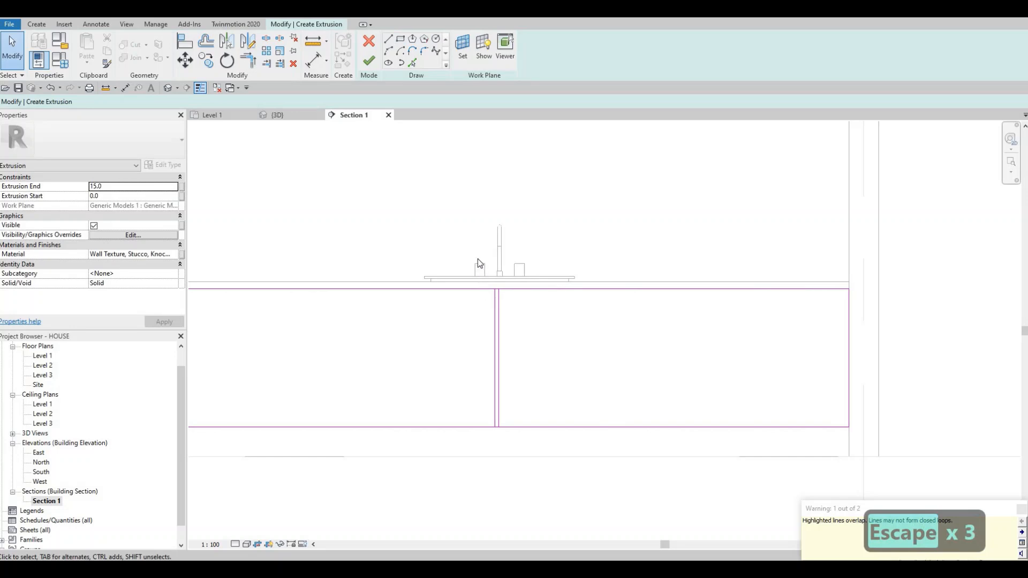
Step: Nudge the narrow divider rectangle two increments to the right beneath the faucet
drag(477, 241, 523, 447)
key(Right)
key(Right)
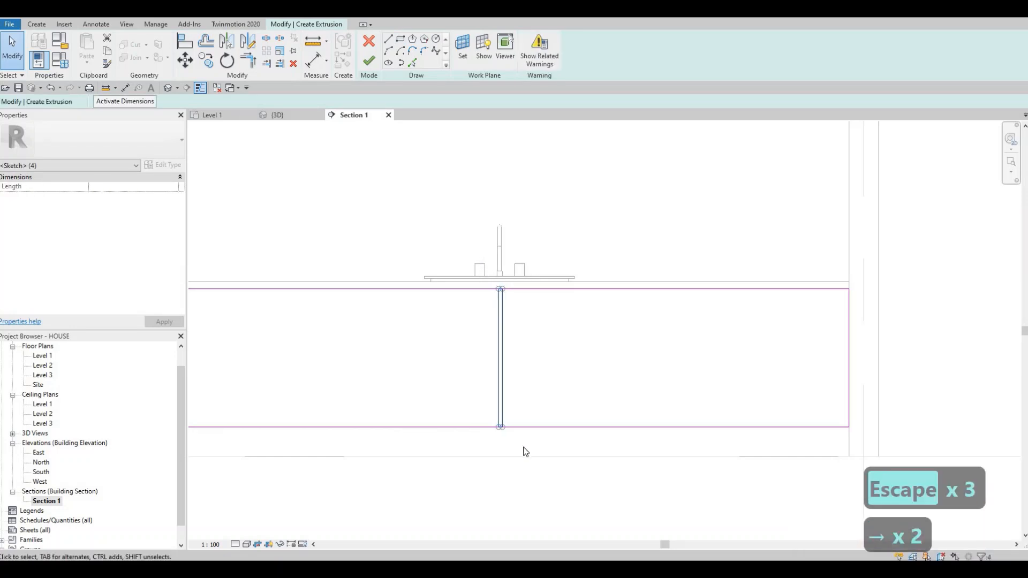
key(Escape)
Step: Set the divider rectangle's width to 10 mm by moving its right edge
scroll(508, 288, up, 3)
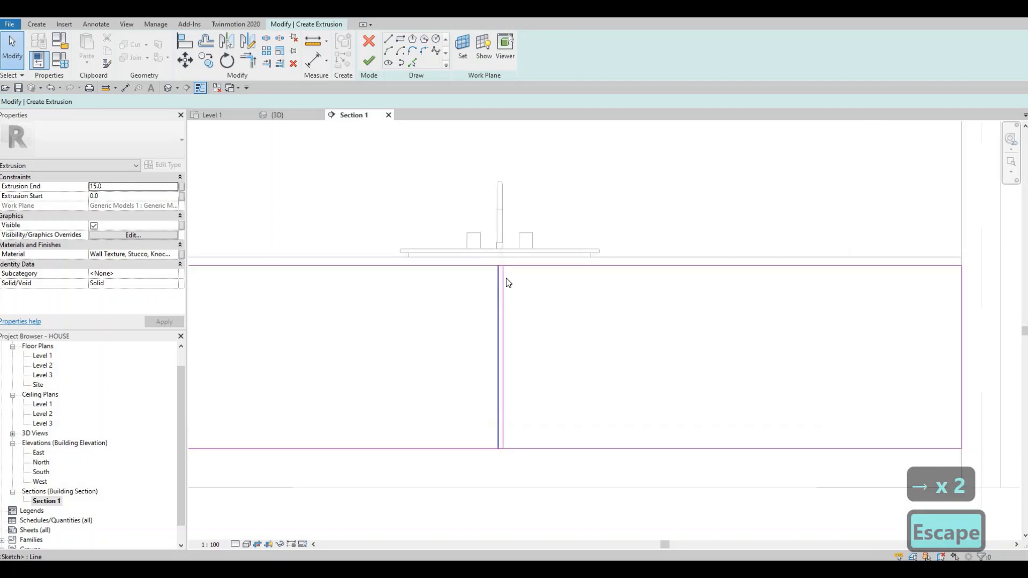
click(502, 386)
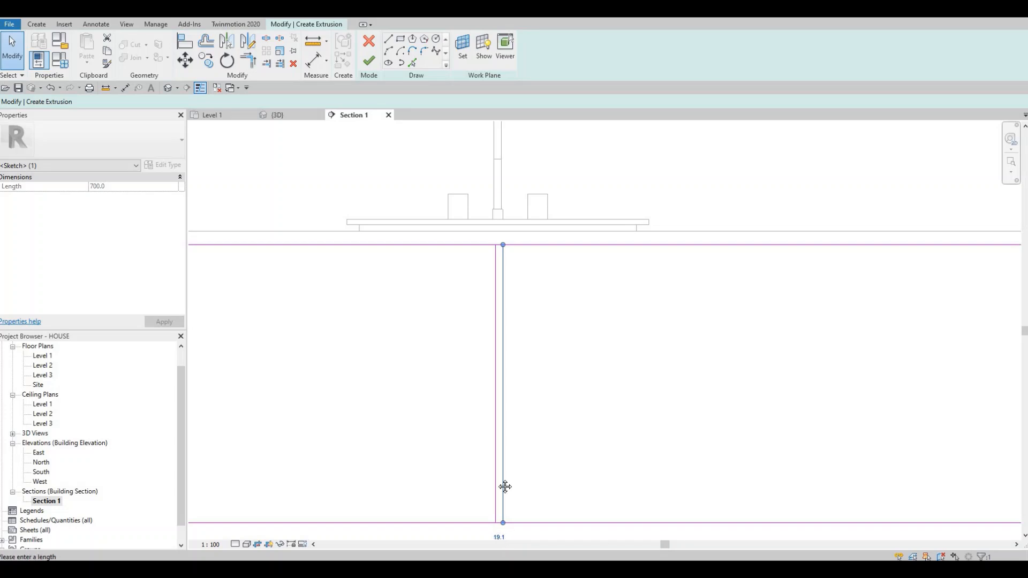
middle_drag(492, 443, 491, 344)
click(498, 439)
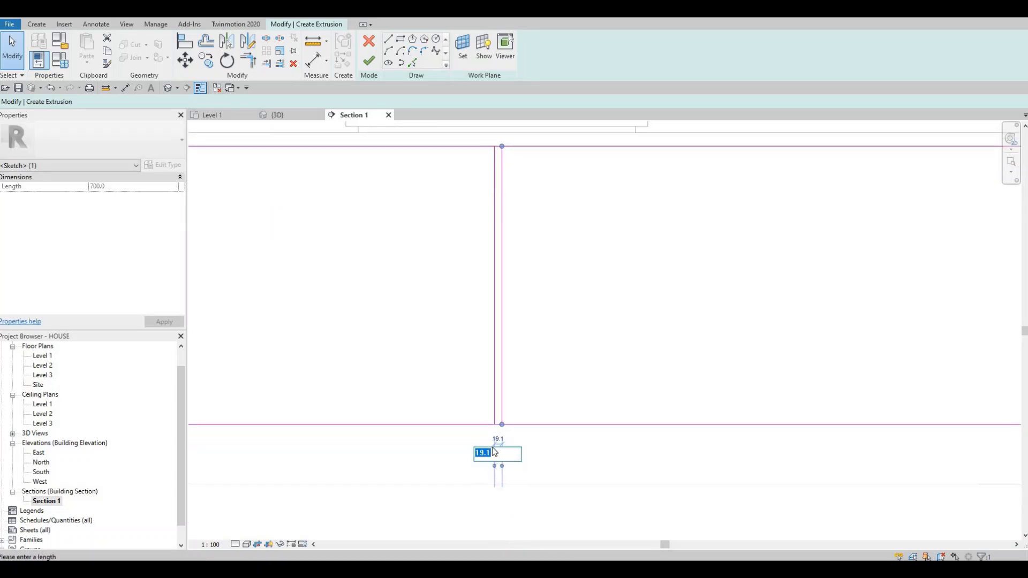
text(10)
key(Return)
scroll(511, 343, down, 4)
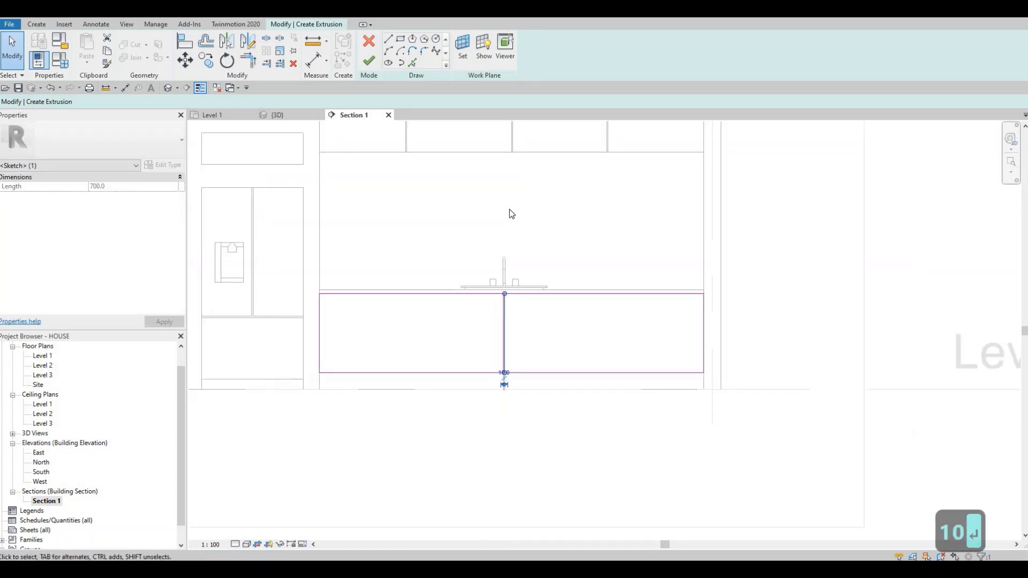
scroll(498, 321, up, 4)
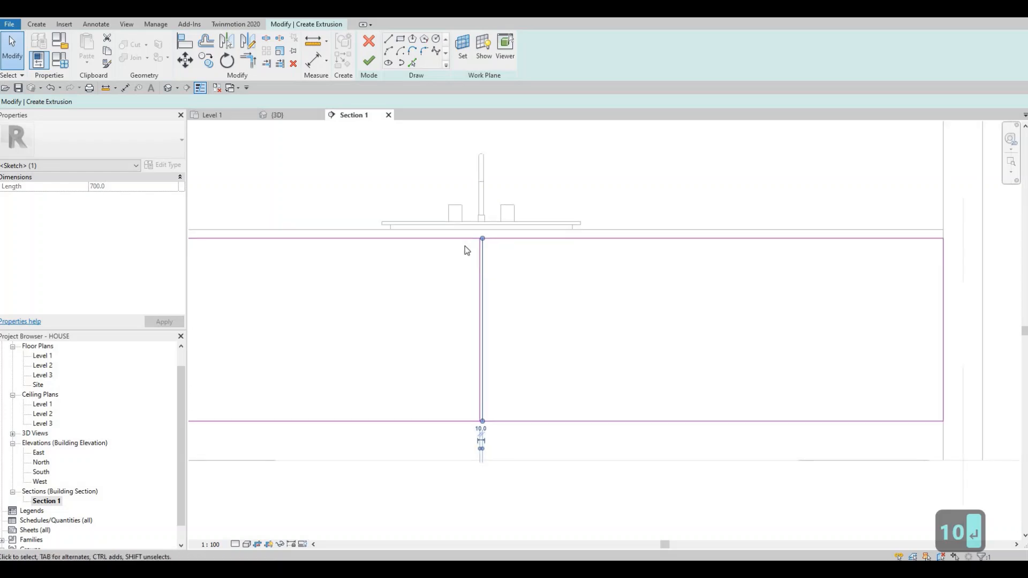
key(Escape)
key(Escape)
Step: Copy the divider rectangle beneath the faucet horizontally 1280 mm to the right, with multiple copies enabled
middle_drag(435, 226, 431, 186)
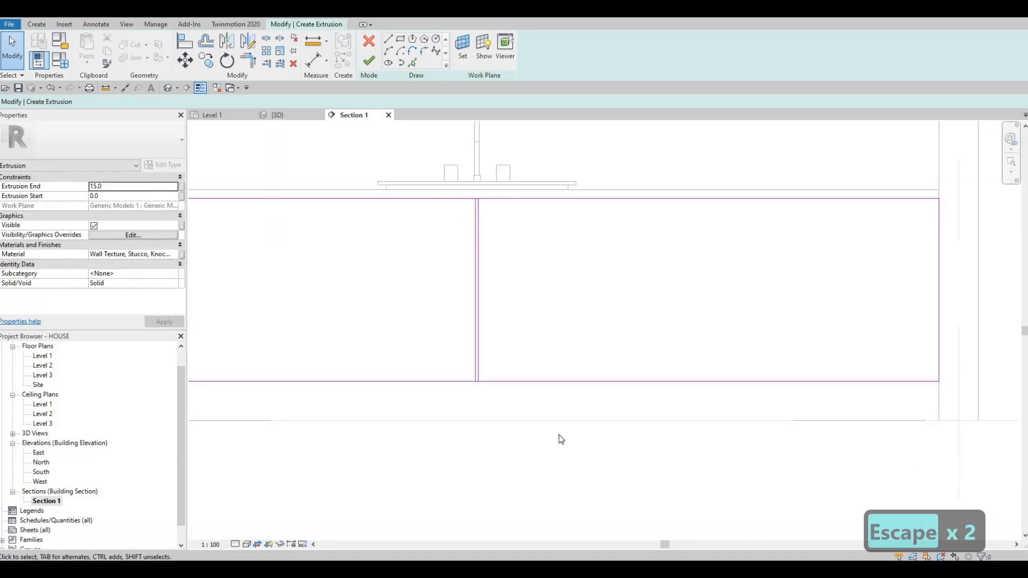
drag(559, 434, 421, 164)
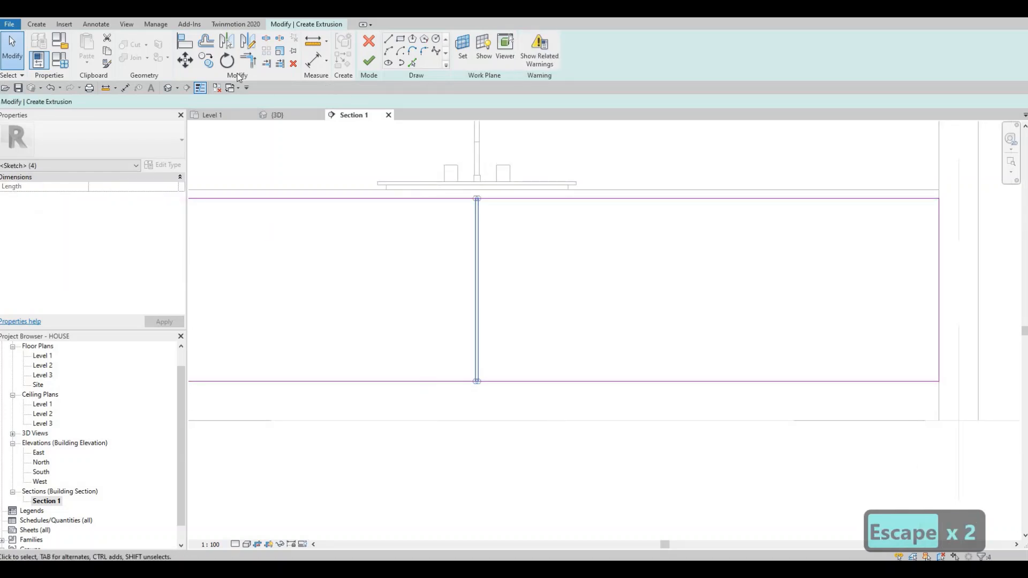
click(203, 62)
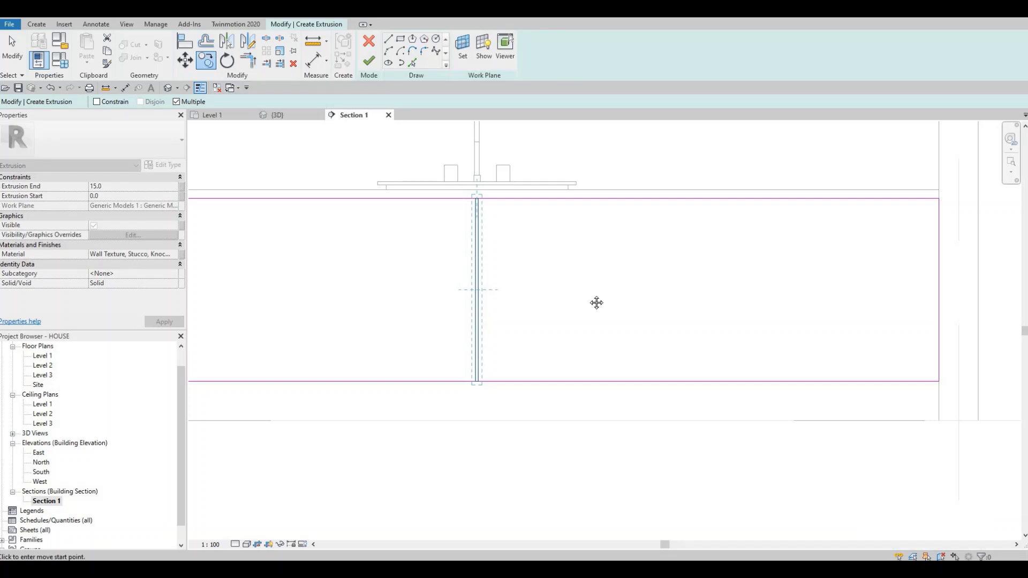
click(515, 273)
middle_drag(651, 286, 539, 297)
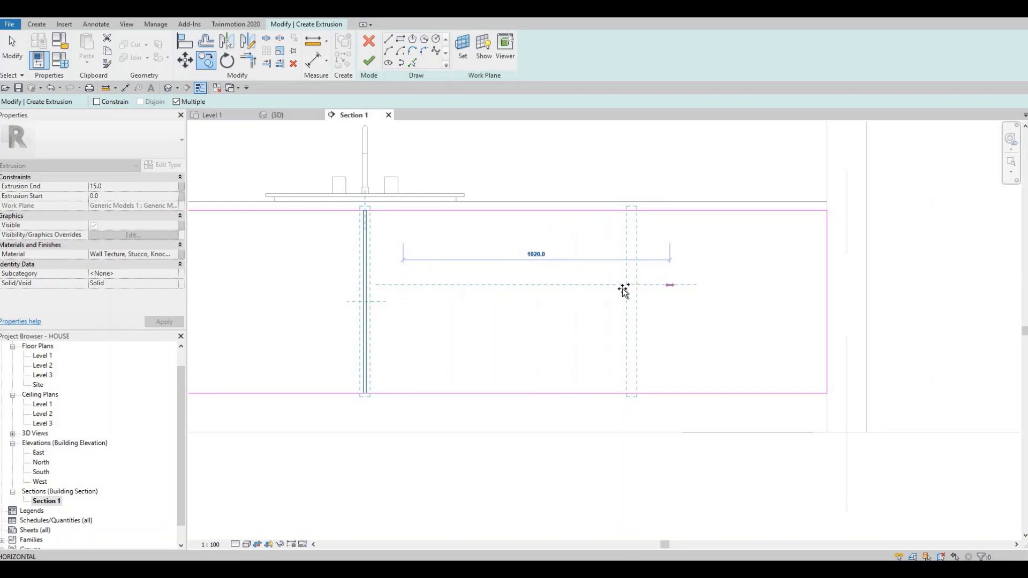
scroll(614, 289, down, 2)
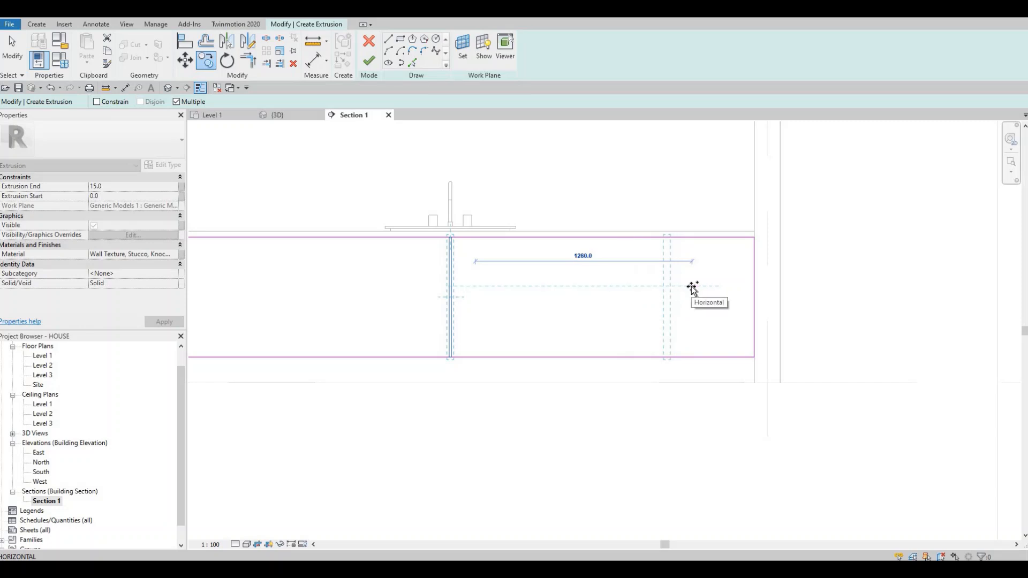
scroll(692, 288, down, 3)
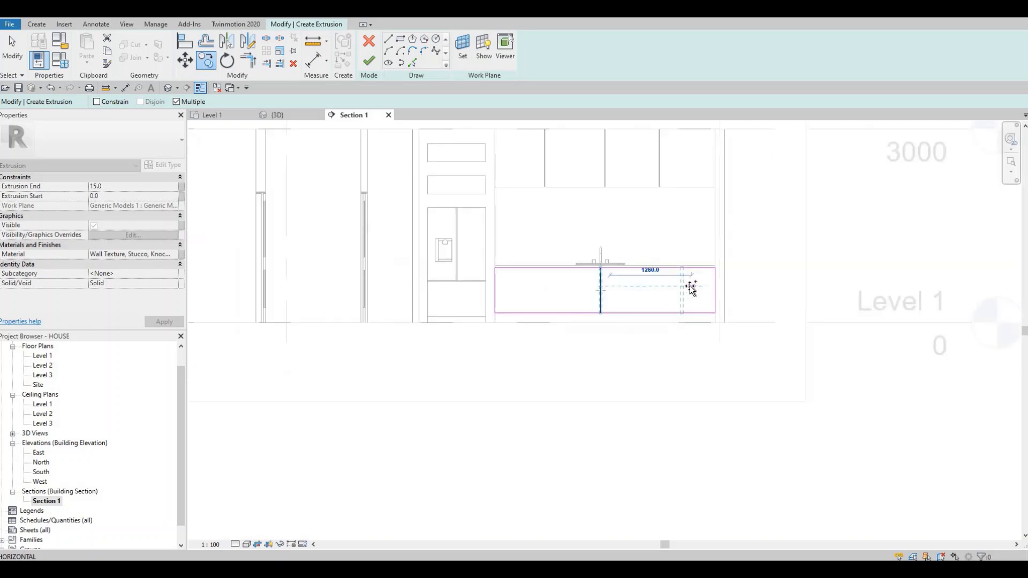
scroll(692, 288, up, 4)
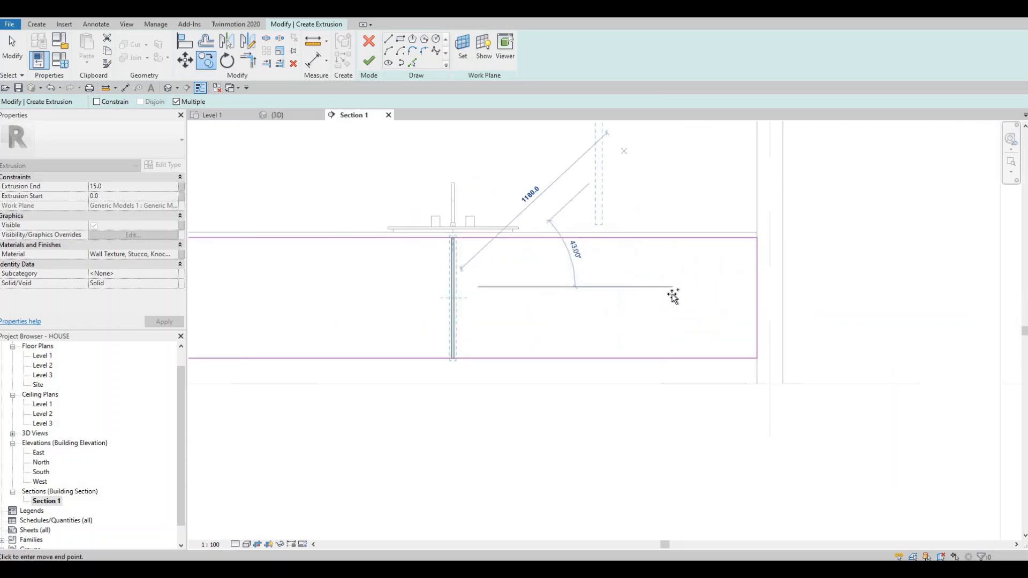
click(701, 287)
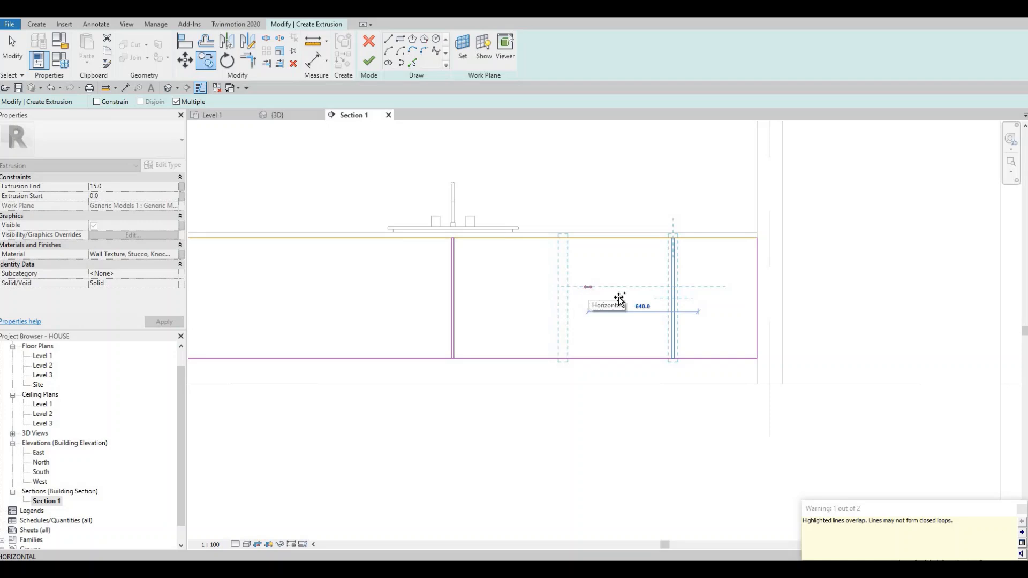
Step: Place three more divider copies, offset leftward in turn by 640 mm, 1180 mm and 700 mm
click(589, 288)
middle_drag(527, 303, 690, 316)
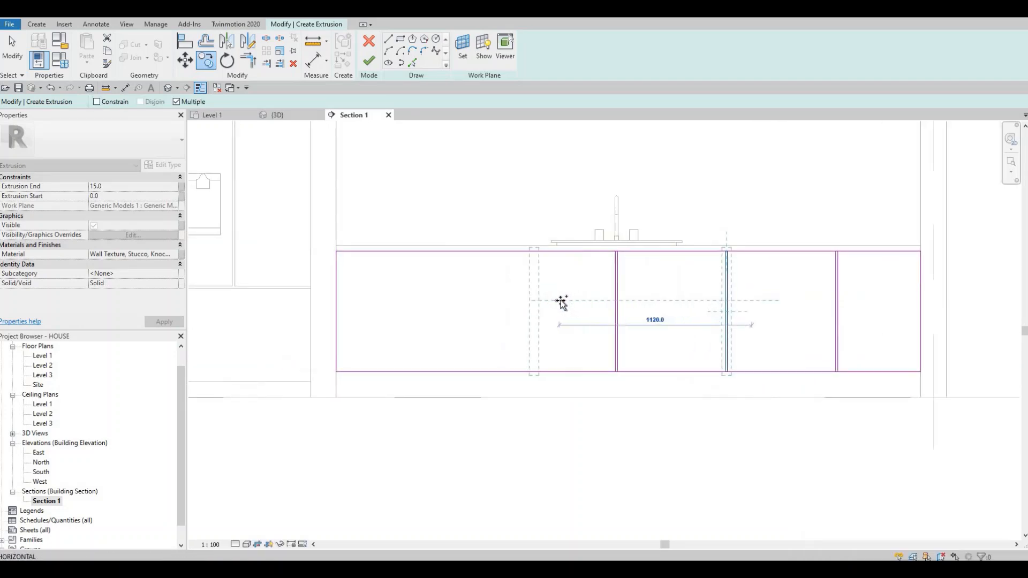
click(462, 303)
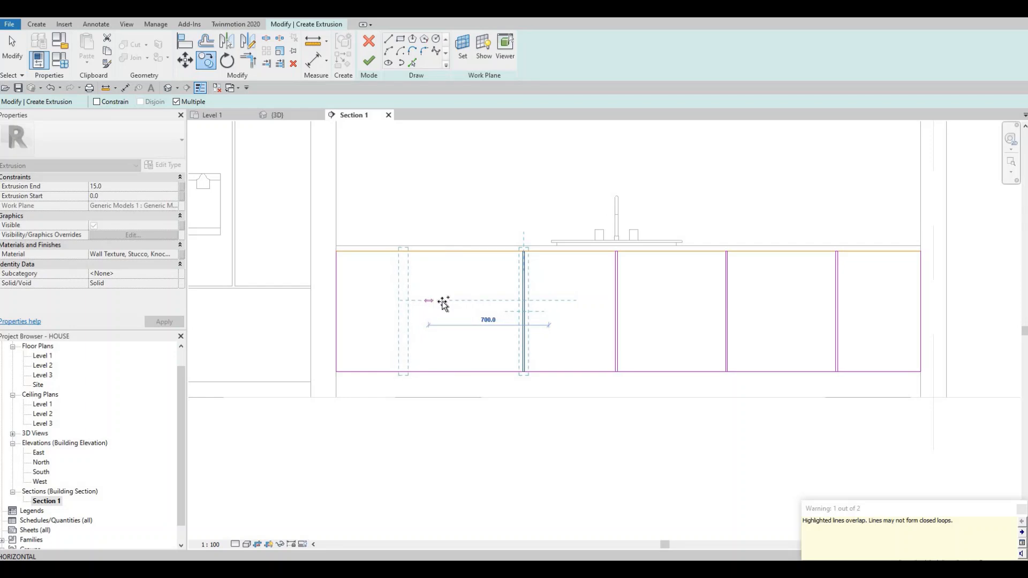
key(Escape)
key(Escape)
key(Escape)
Step: Nudge the first divider left of the faucet three increments to the left
scroll(588, 289, down, 2)
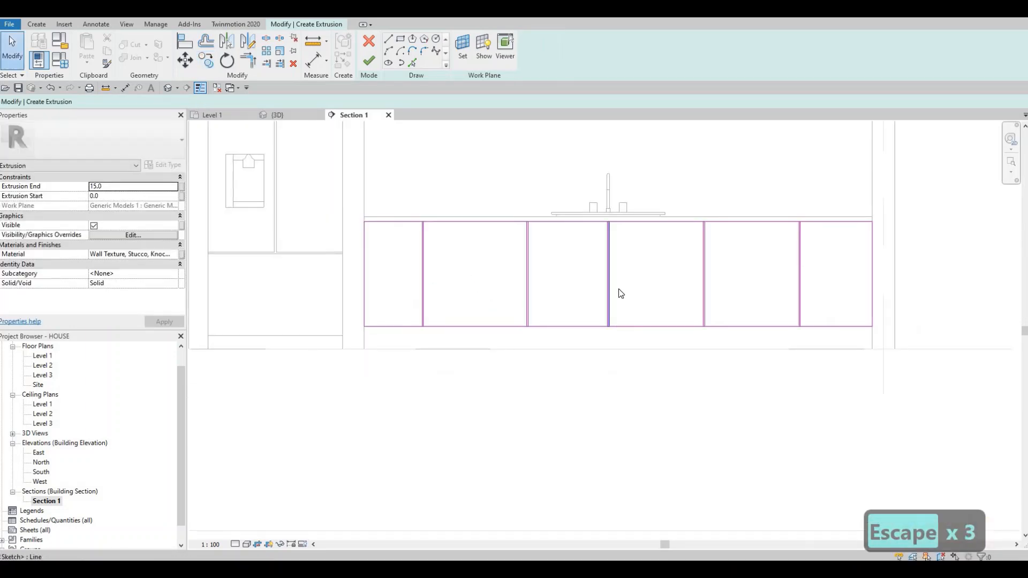
scroll(654, 316, up, 2)
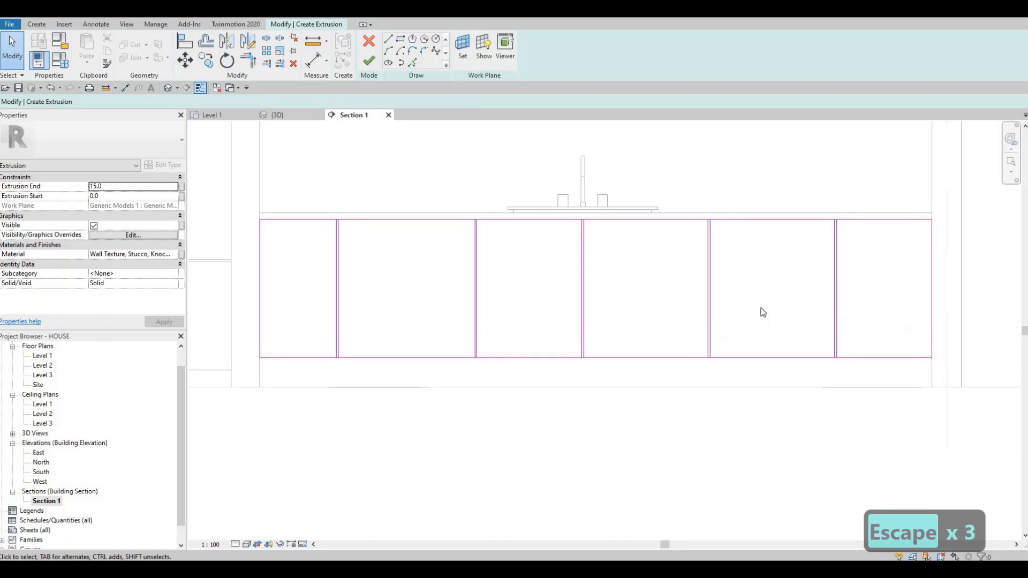
middle_drag(592, 301, 629, 313)
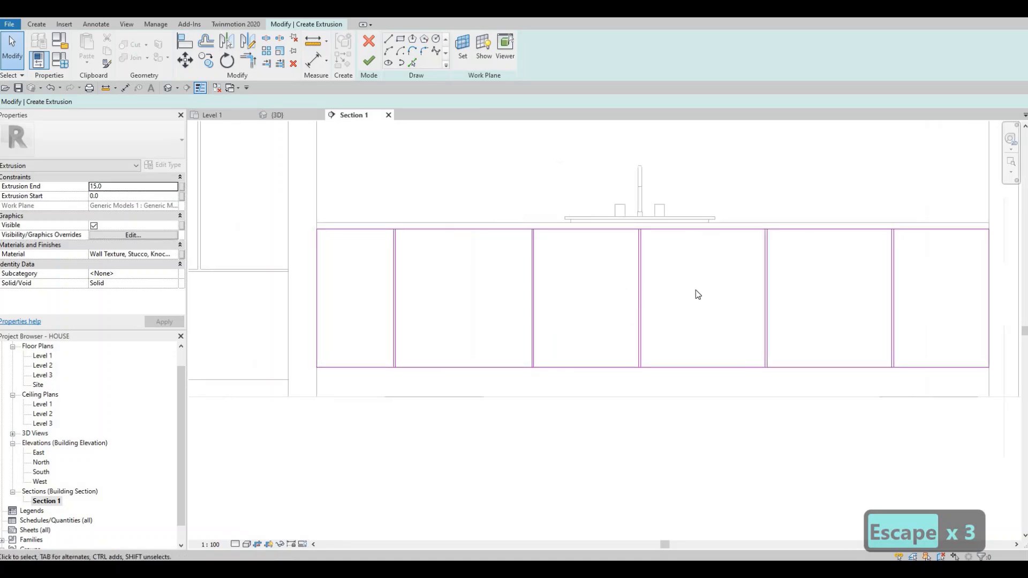
scroll(697, 295, down, 1)
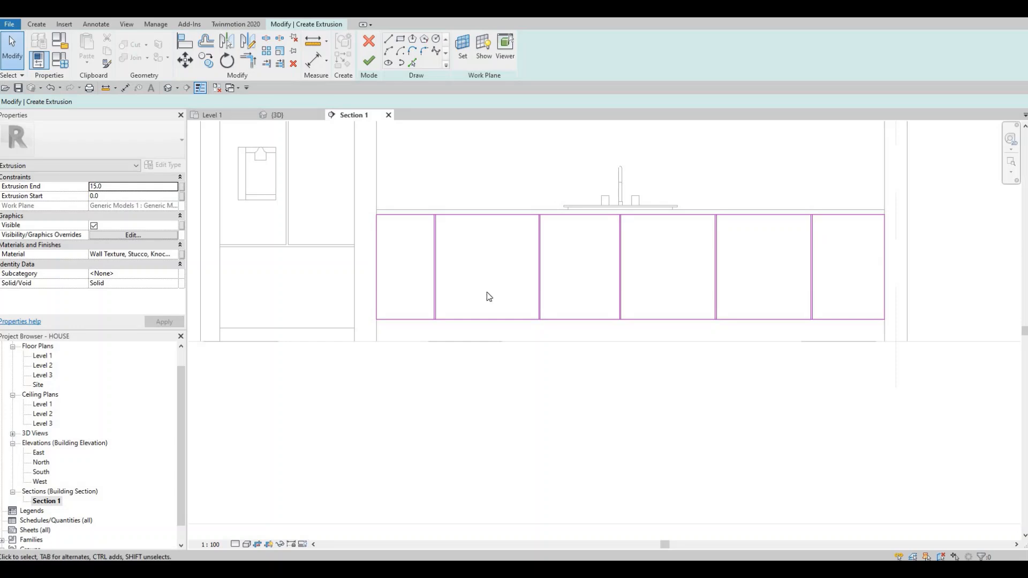
key(Escape)
middle_drag(559, 292, 553, 295)
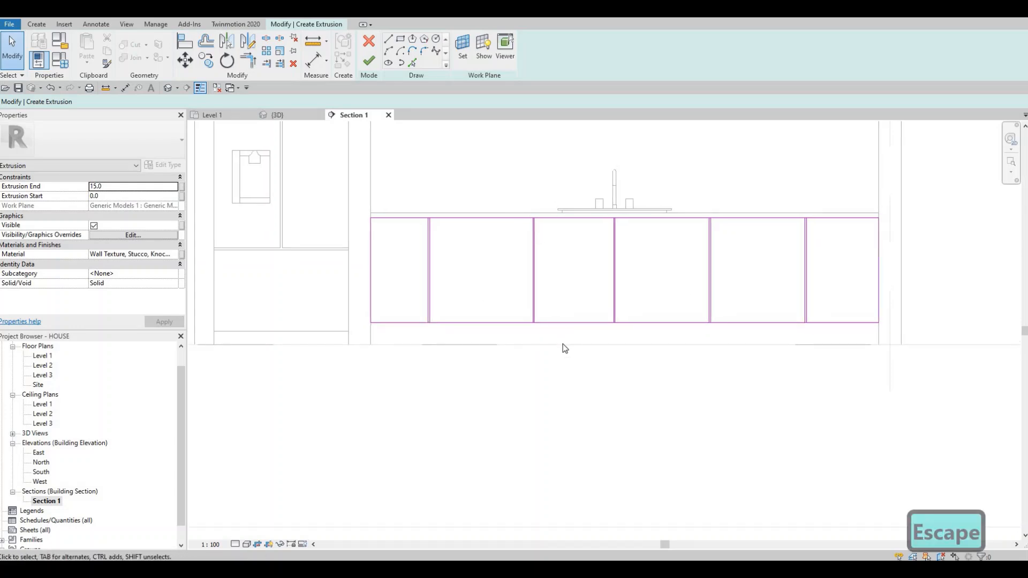
drag(502, 188, 563, 347)
key(Left)
key(Left)
key(Left)
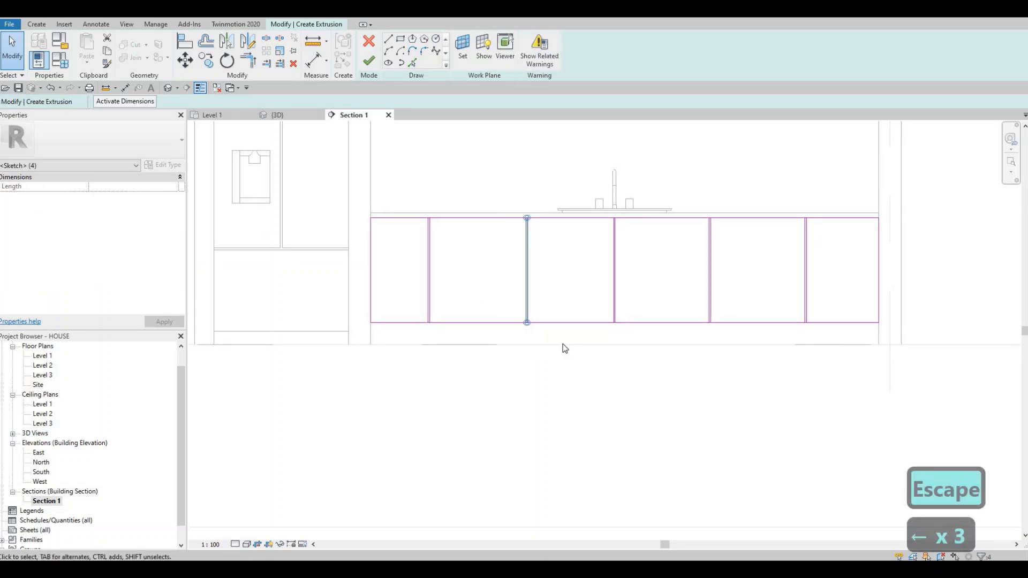
Step: Nudge the rightmost divider rectangle three increments to the left
key(Escape)
drag(681, 180, 722, 341)
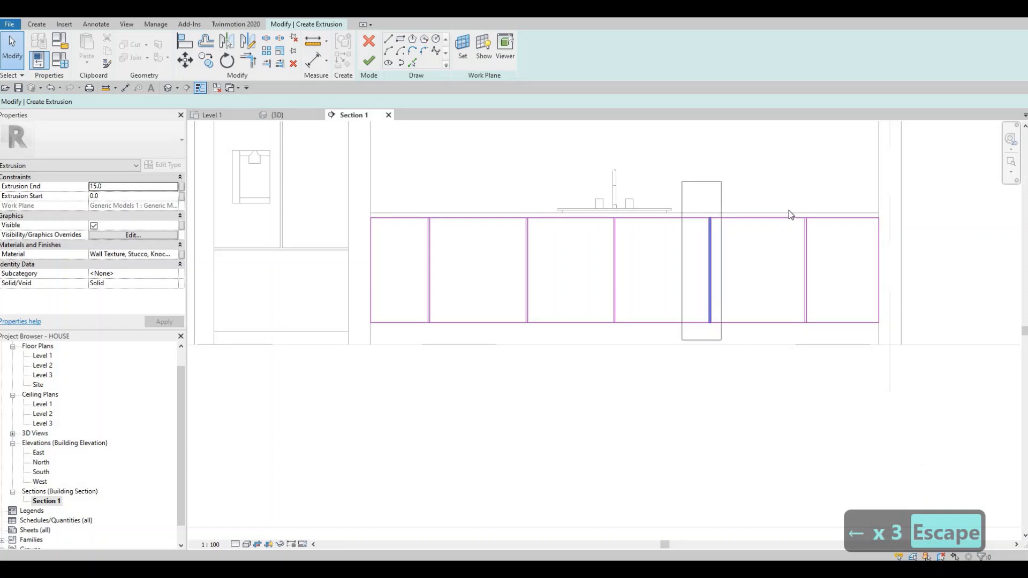
key(Escape)
drag(789, 198, 814, 343)
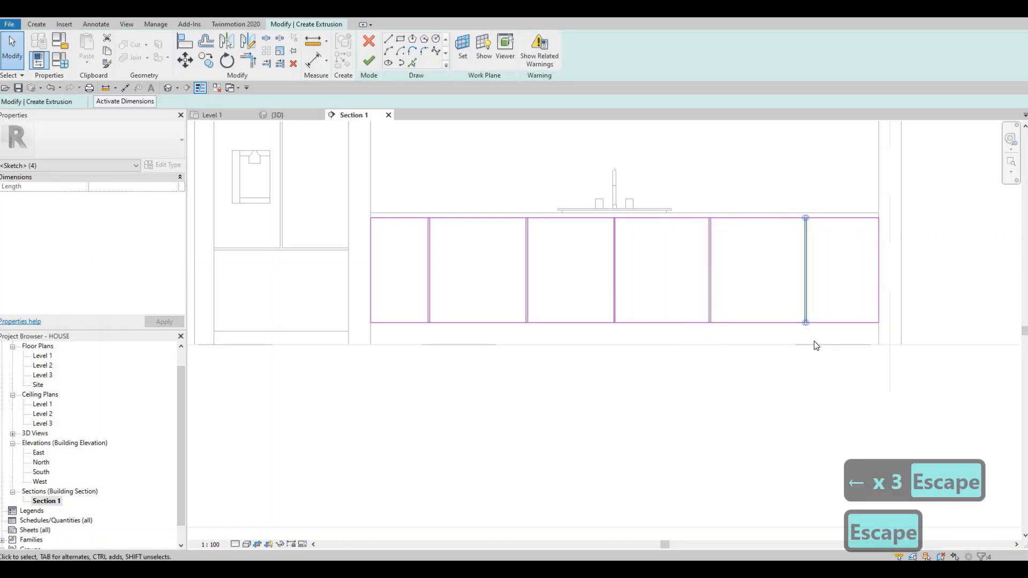
key(Left)
key(Left)
key(Left)
key(Escape)
key(Escape)
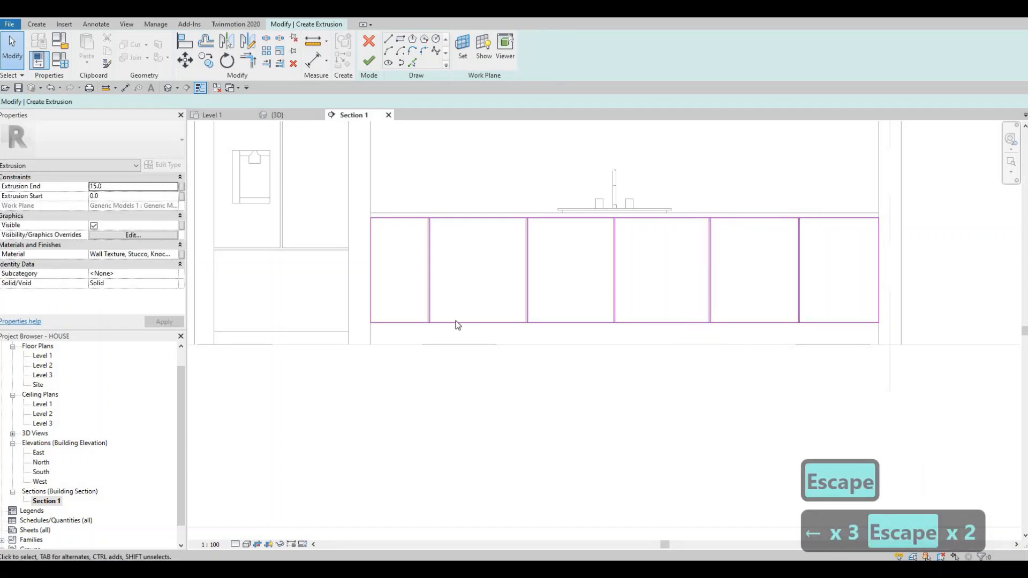
Step: Nudge the leftmost divider rectangle five increments to the right
click(457, 323)
key(Escape)
drag(392, 186, 456, 360)
key(Right)
key(Right)
key(Right)
key(Right)
key(Right)
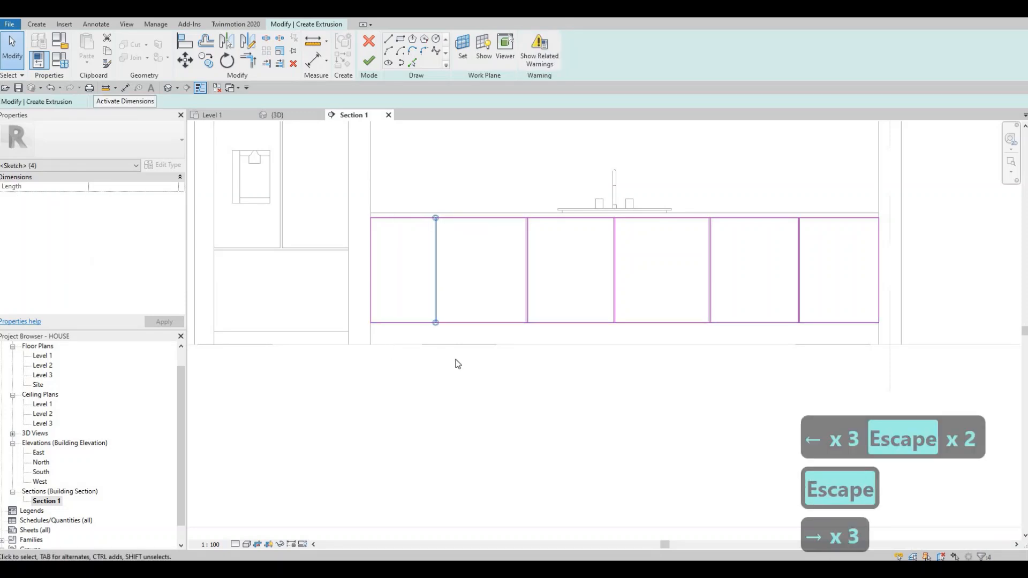
key(Escape)
key(Escape)
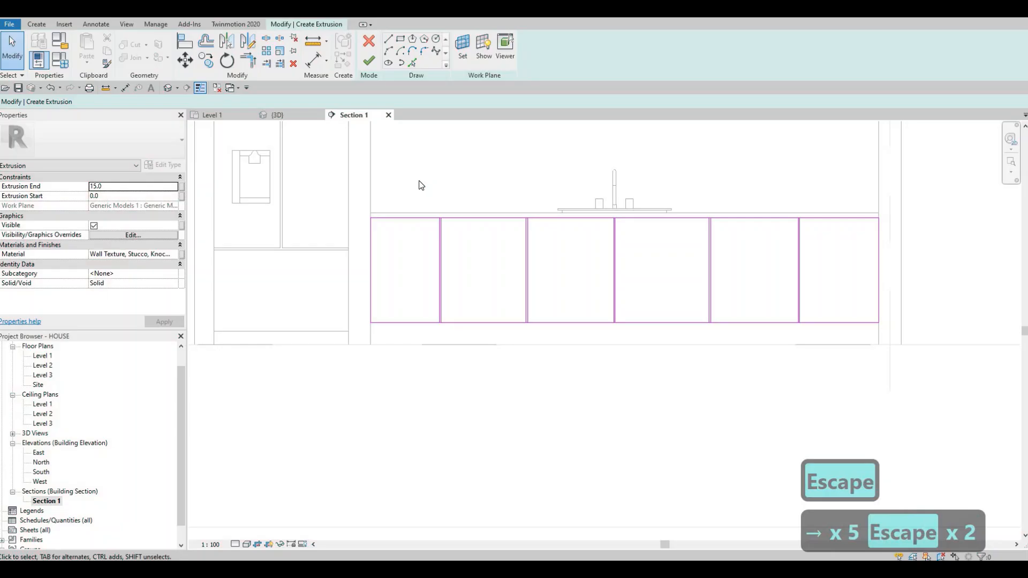
Step: Delete the short top and bottom edges of all five divider rectangles, keeping their vertical lines
mouse_move(418, 180)
mouse_down()
mouse_move(593, 244)
mouse_move(838, 253)
mouse_up()
key(Delete)
mouse_move(412, 299)
mouse_down()
mouse_move(683, 368)
mouse_move(867, 377)
mouse_move(835, 381)
mouse_up()
key(Delete)
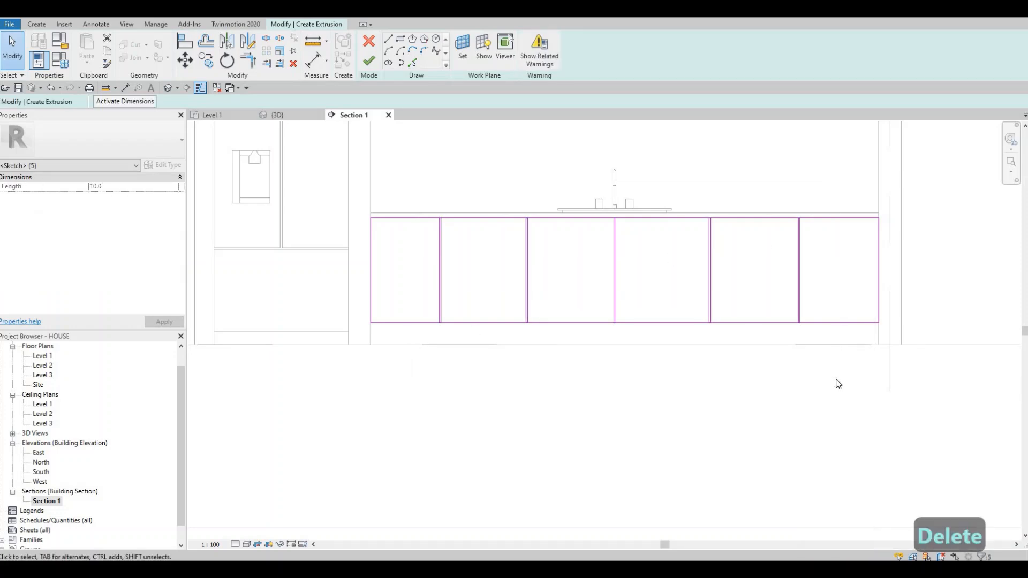
key(Delete)
key(Escape)
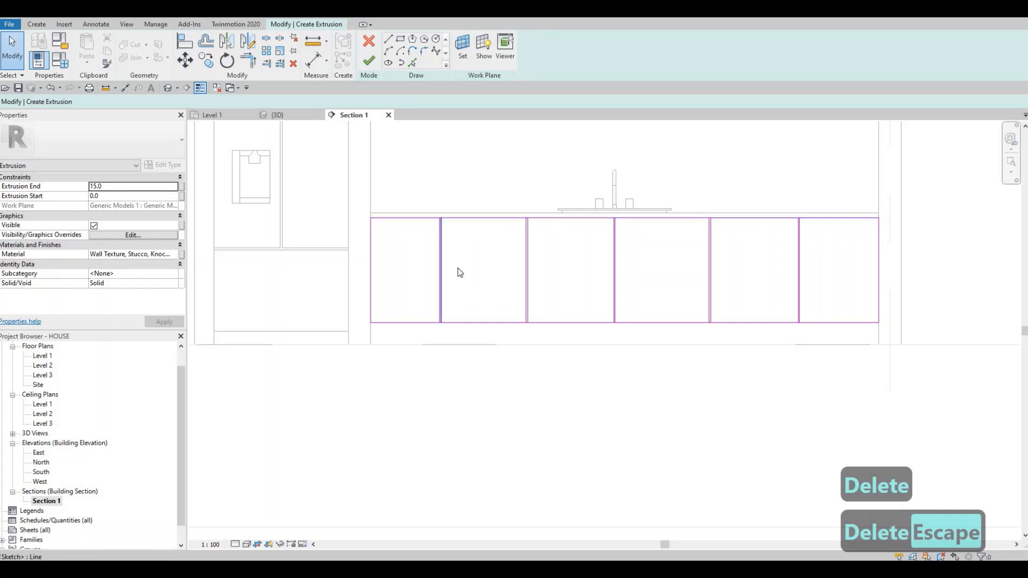
Step: Split the outline's top edge inside the gaps of the three dividers from the left end to the faucet
scroll(449, 268, up, 2)
middle_drag(437, 364, 436, 354)
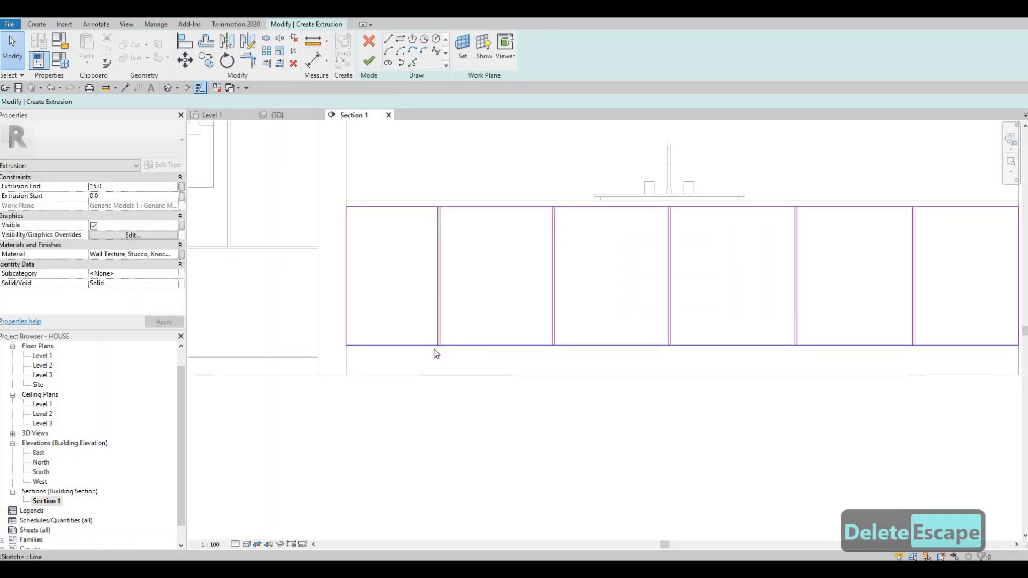
key(s)
key(l)
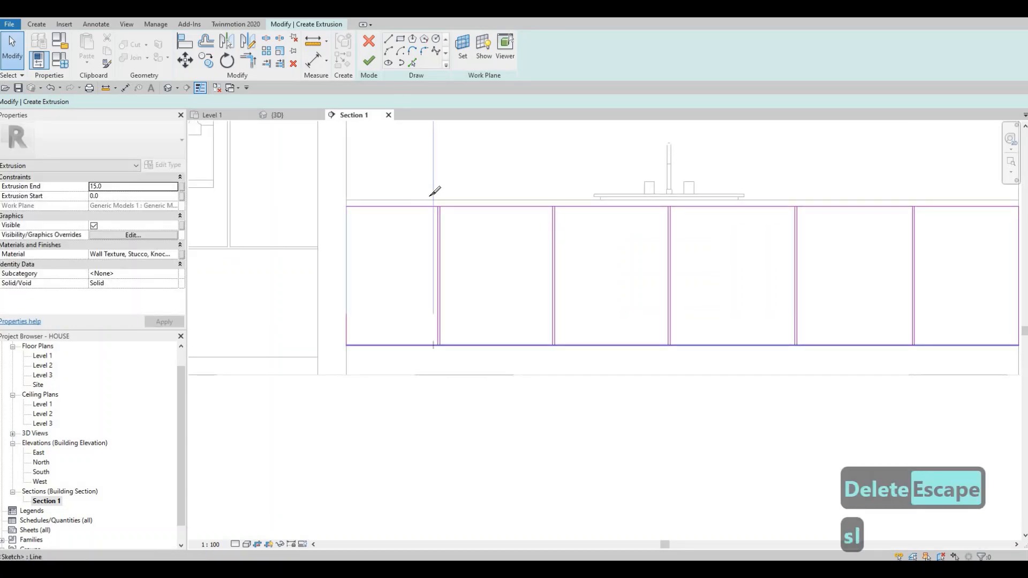
scroll(455, 219, up, 3)
scroll(451, 223, up, 2)
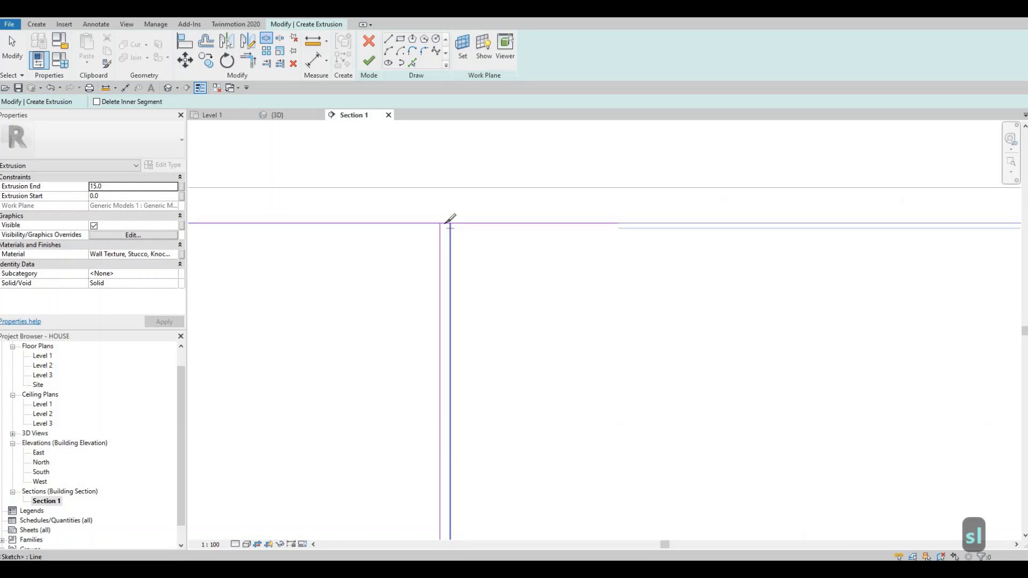
scroll(676, 245, down, 3)
middle_drag(782, 227, 635, 237)
scroll(658, 236, up, 3)
scroll(658, 237, up, 2)
click(656, 235)
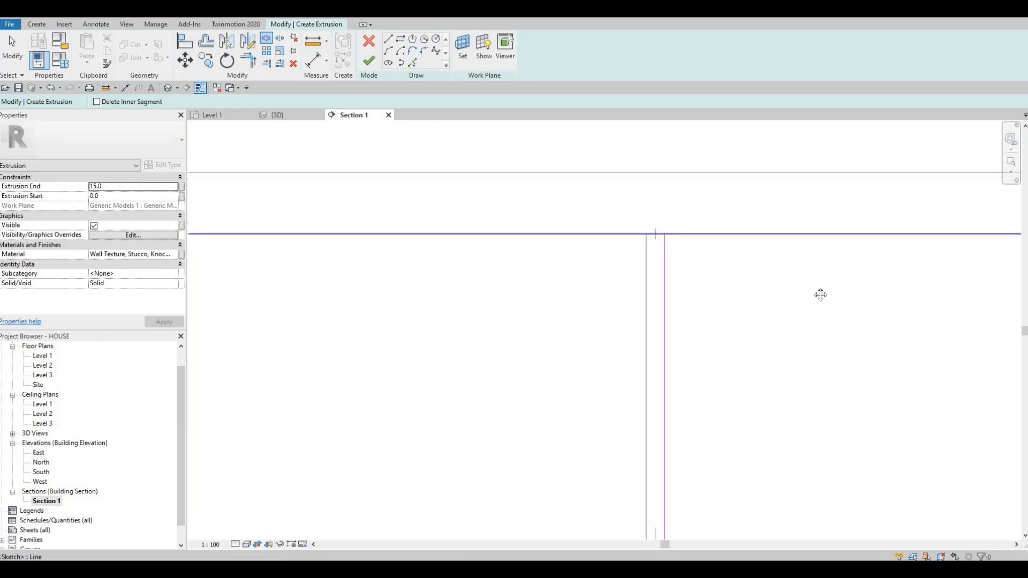
scroll(681, 230, down, 5)
middle_drag(894, 233, 740, 235)
scroll(740, 234, up, 2)
scroll(696, 228, up, 5)
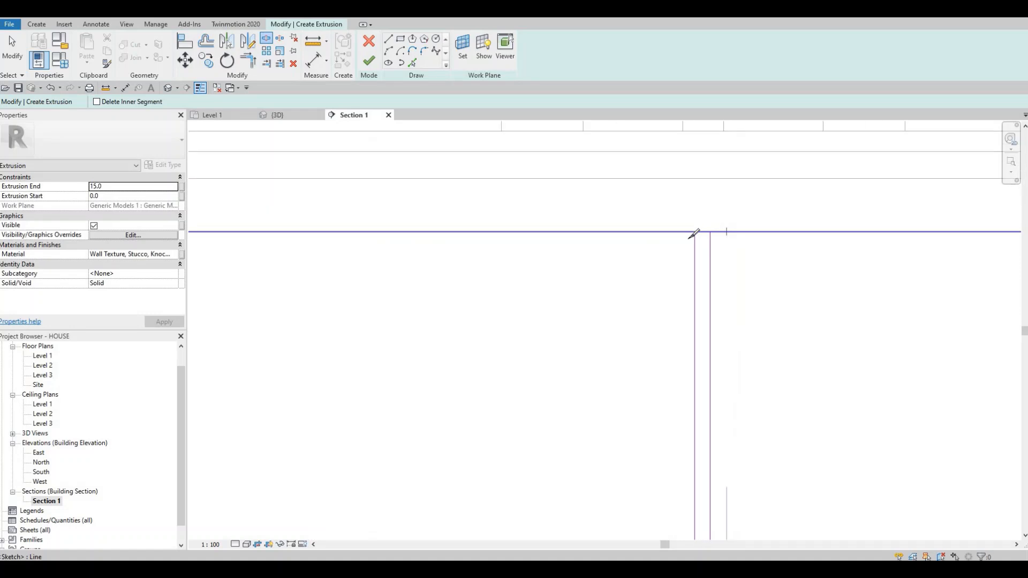
click(690, 230)
Step: Split the outline's top edge inside the gaps of the two dividers right of the faucet
scroll(678, 235, down, 3)
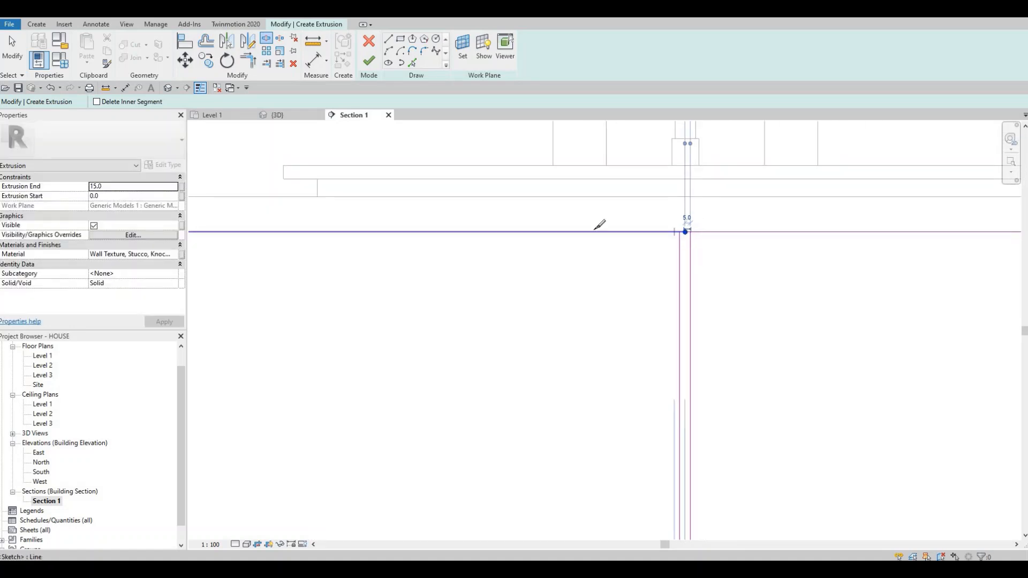
scroll(600, 226, down, 2)
drag(768, 266, 496, 268)
middle_drag(495, 268, 407, 263)
scroll(406, 263, down, 2)
scroll(614, 225, up, 5)
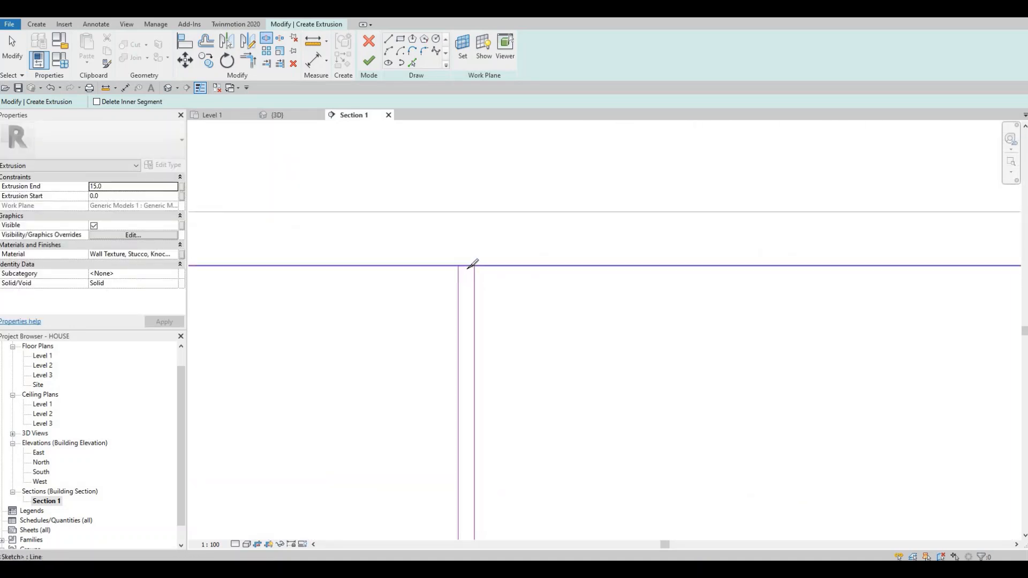
click(467, 267)
middle_drag(633, 283, 477, 294)
scroll(496, 263, down, 2)
middle_drag(958, 262, 698, 259)
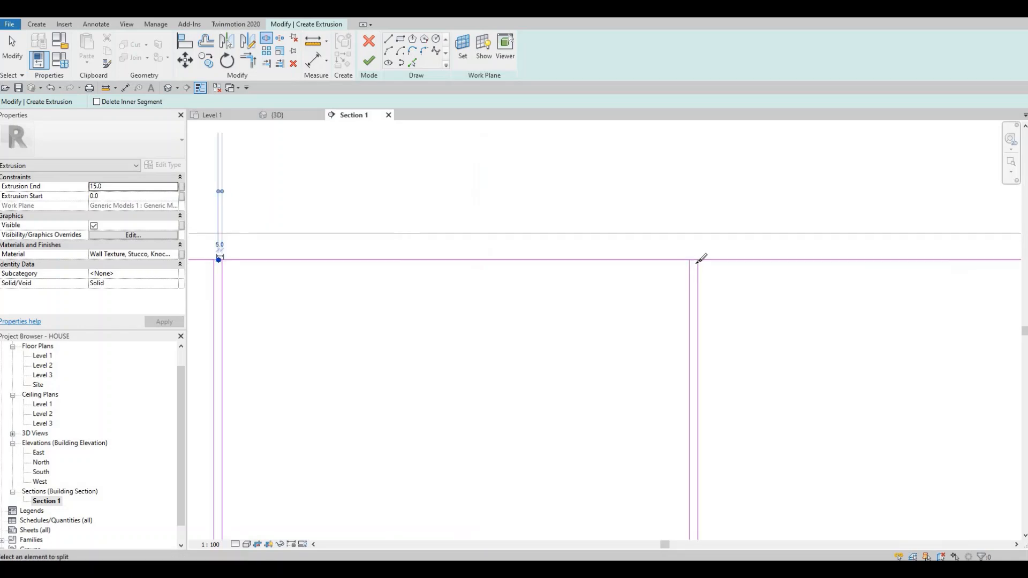
scroll(696, 259, up, 2)
click(706, 255)
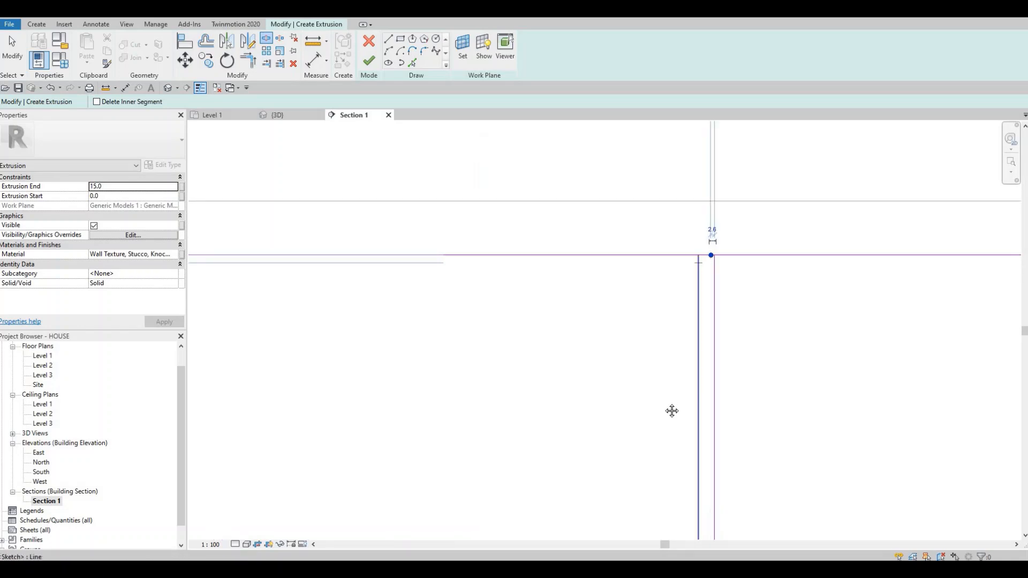
Step: Split the outline's bottom edge at the rightmost divider, the fourth divider and the divider beneath the faucet
scroll(672, 410, down, 5)
middle_drag(672, 410, 676, 308)
scroll(657, 375, down, 1)
middle_drag(688, 495, 668, 367)
scroll(673, 362, up, 4)
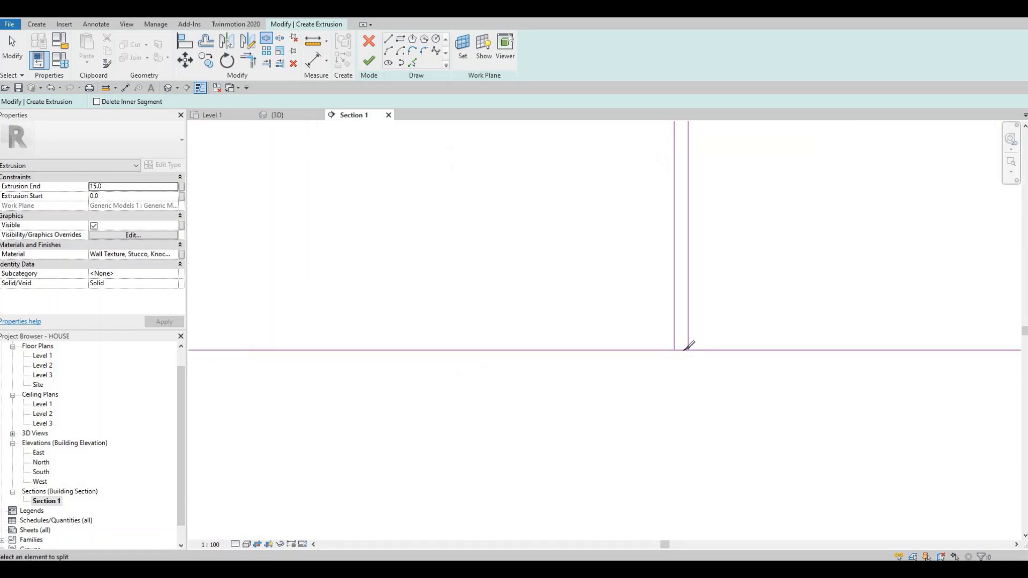
click(679, 351)
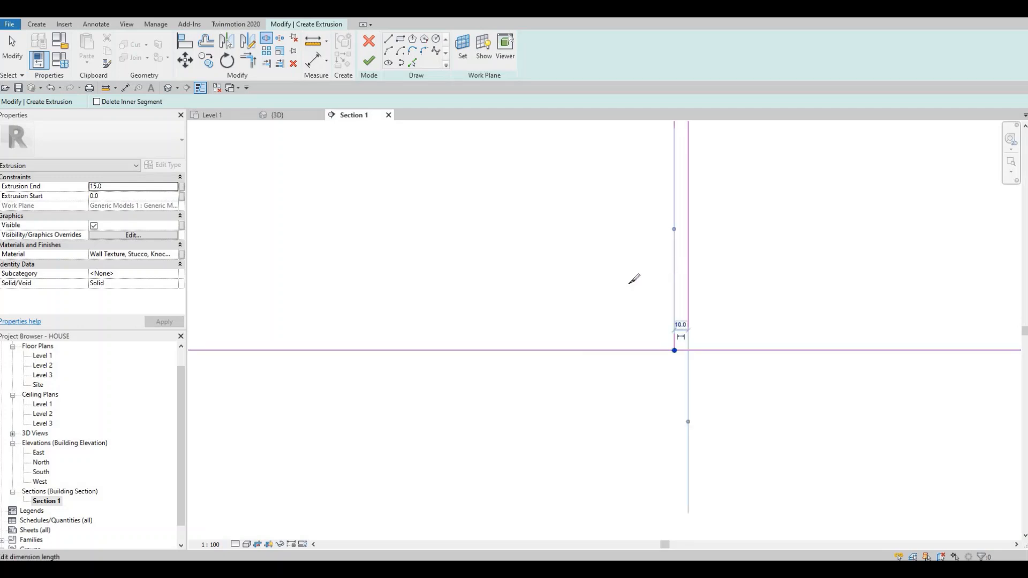
scroll(668, 268, down, 5)
scroll(481, 274, up, 4)
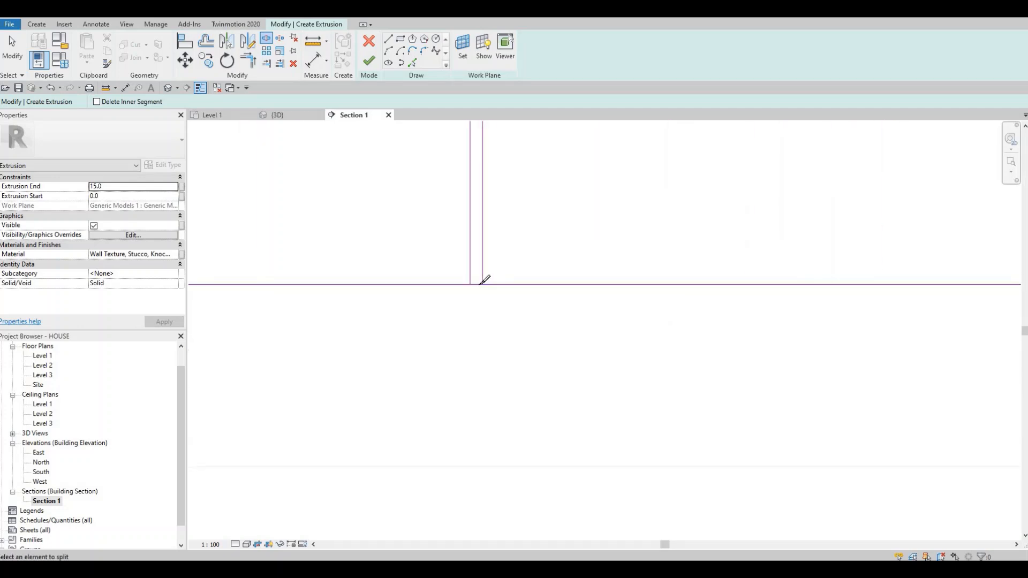
click(476, 284)
scroll(527, 300, down, 4)
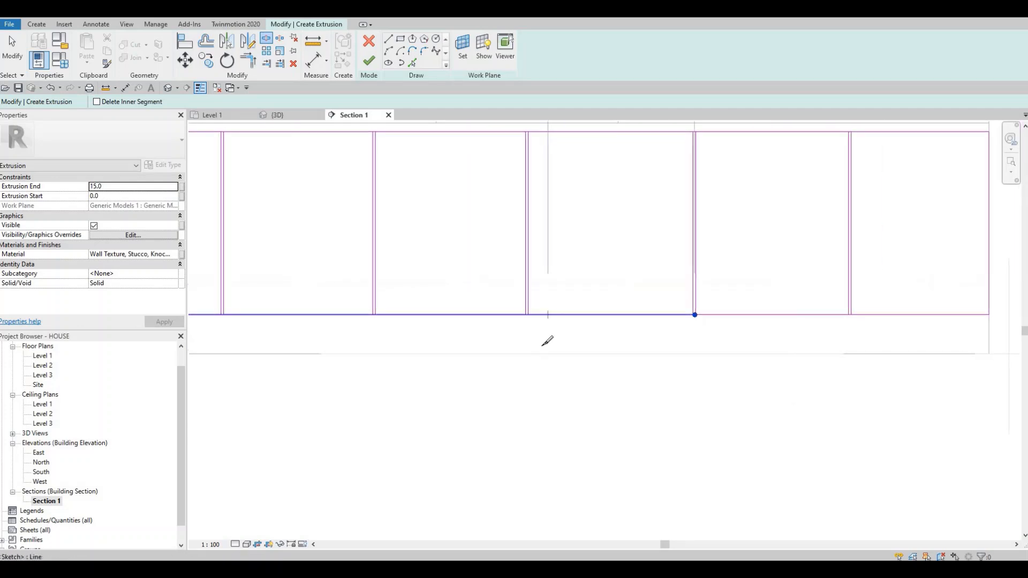
scroll(537, 303, up, 4)
click(519, 308)
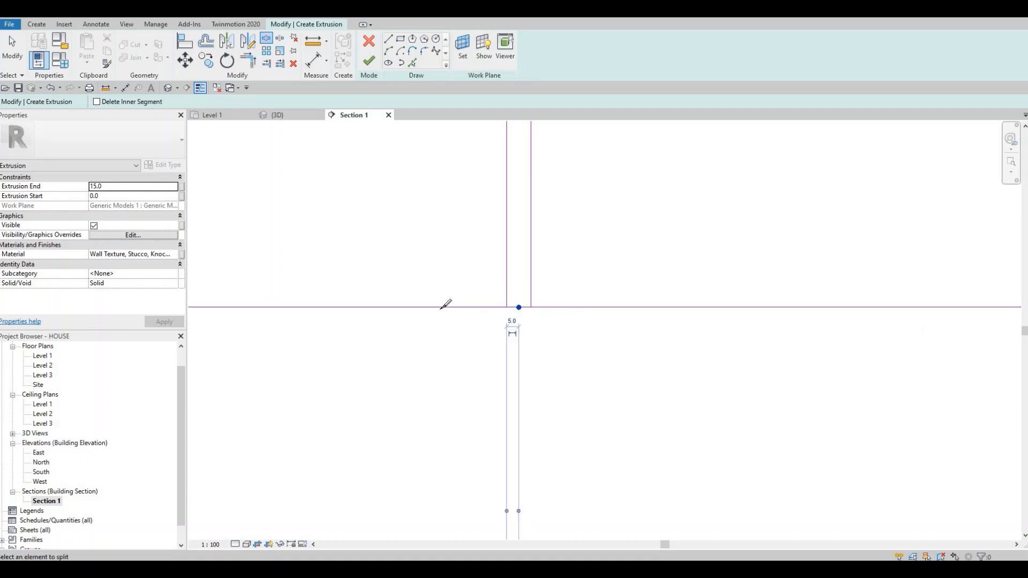
Step: Split the outline's bottom edge inside the gaps of the two dividers left of the faucet
scroll(613, 319, down, 3)
scroll(514, 307, down, 2)
scroll(528, 315, up, 6)
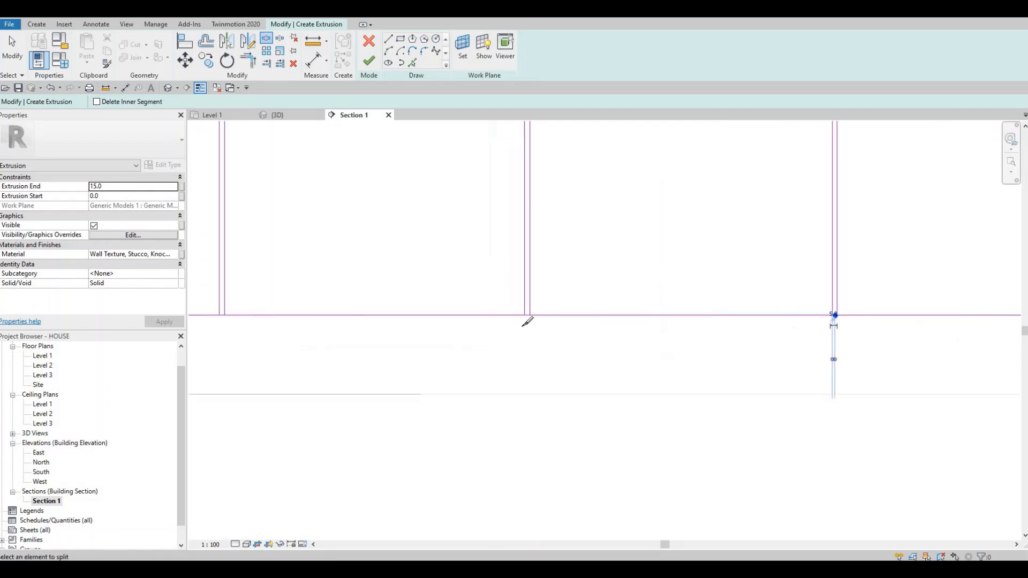
click(518, 329)
scroll(506, 310, down, 4)
middle_drag(257, 314, 512, 317)
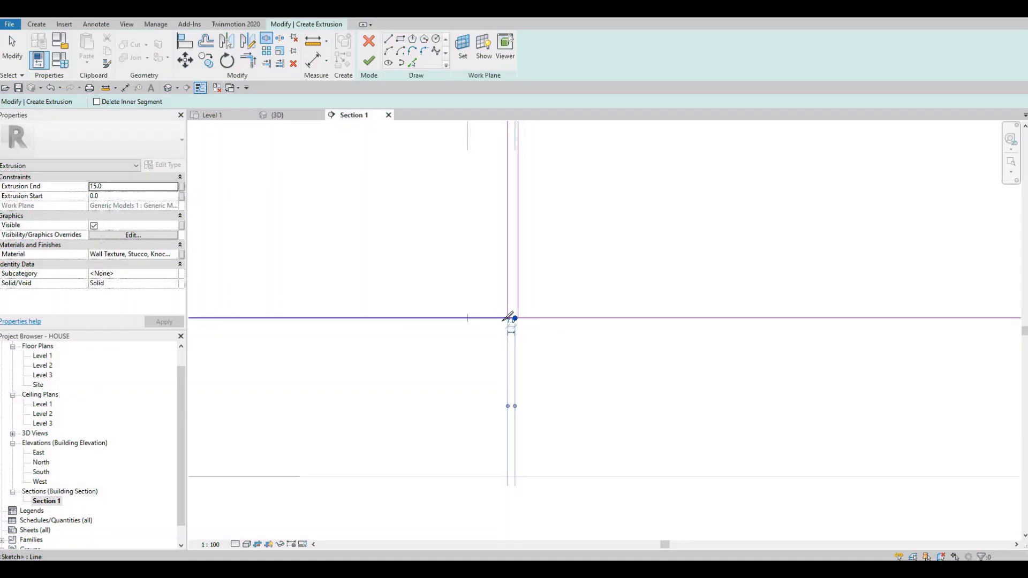
scroll(513, 327, up, 2)
scroll(517, 330, up, 3)
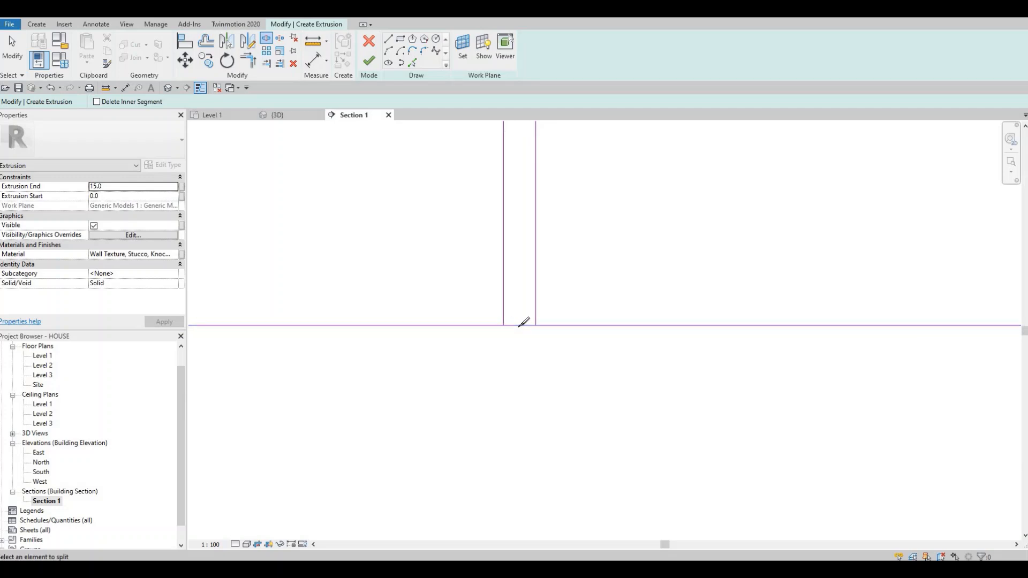
click(518, 325)
scroll(546, 320, down, 4)
key(Escape)
key(Escape)
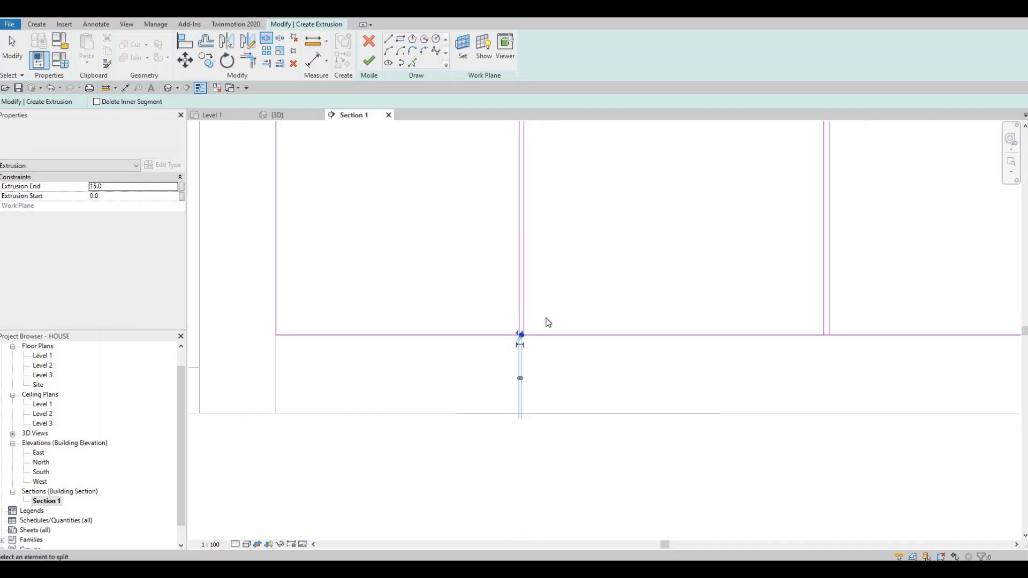
Step: Trim the bottom edge segments to corners with both vertical lines of the two dividers left of the faucet
key(r)
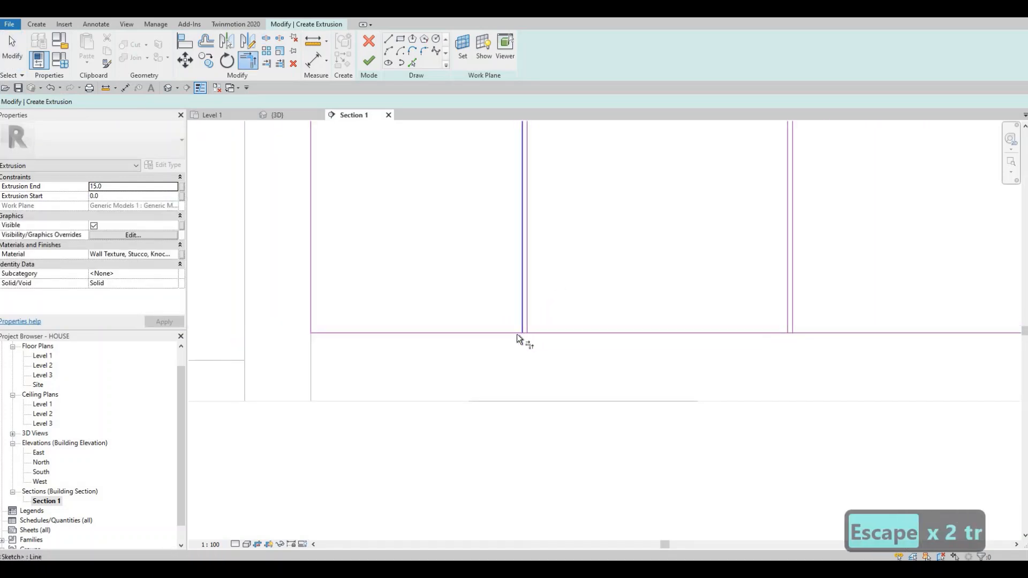
click(516, 333)
click(524, 317)
click(527, 317)
click(553, 332)
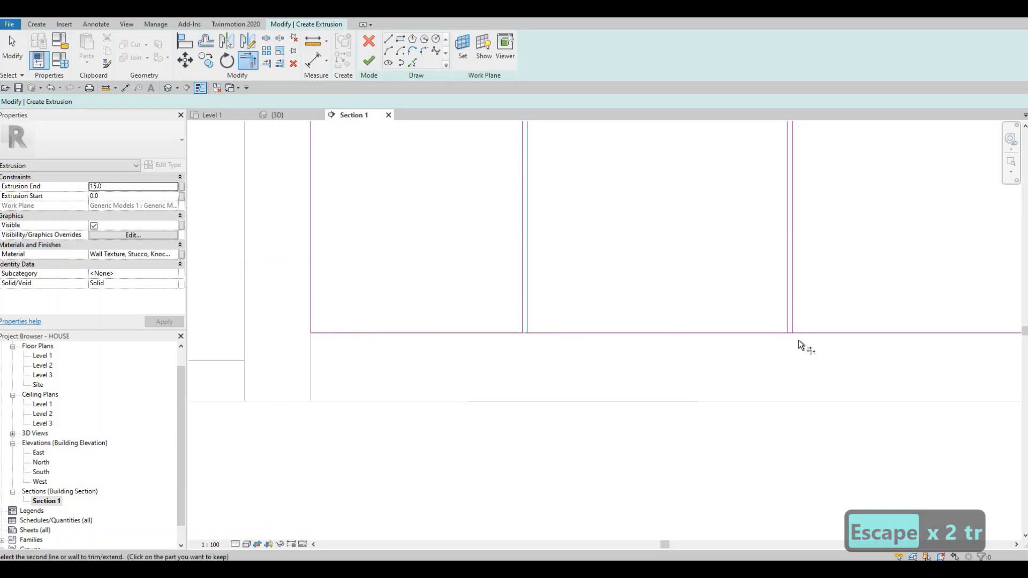
click(689, 331)
click(786, 314)
middle_drag(785, 312, 690, 321)
scroll(689, 321, up, 2)
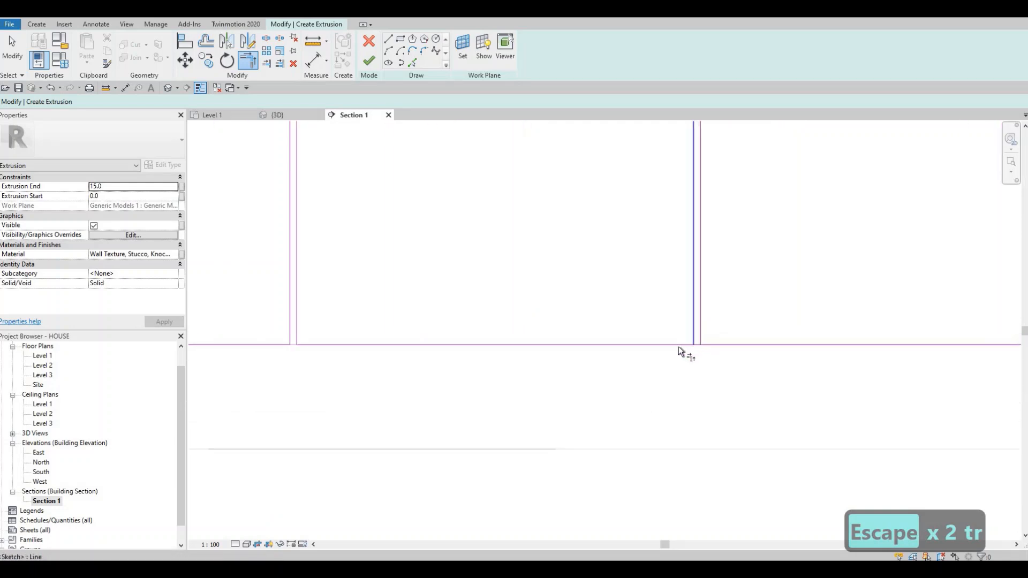
click(721, 344)
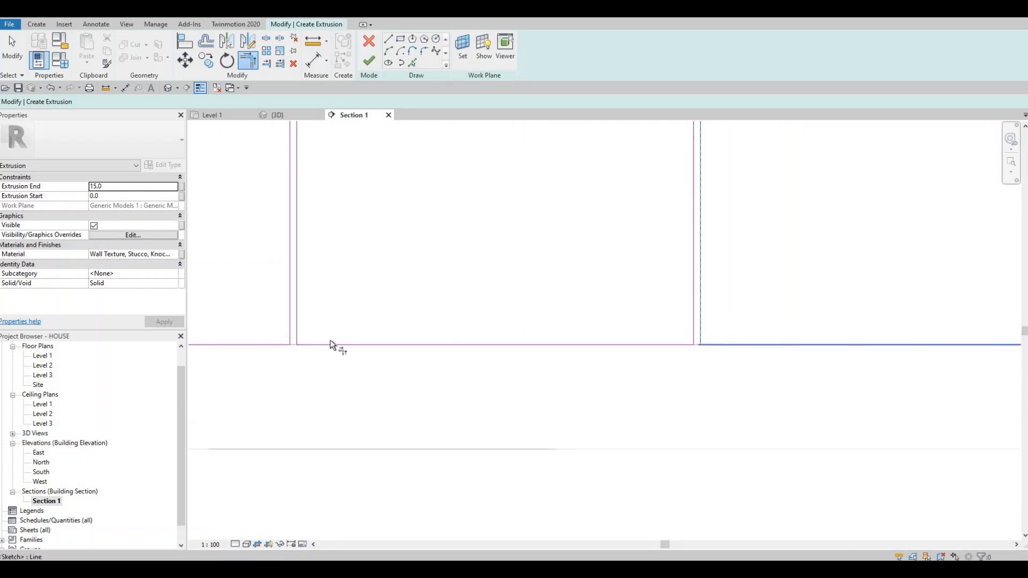
Step: Trim the bottom edge segments to corners with the lines of the faucet divider and the next divider to its right
middle_drag(704, 323, 646, 320)
click(644, 320)
click(623, 339)
click(646, 327)
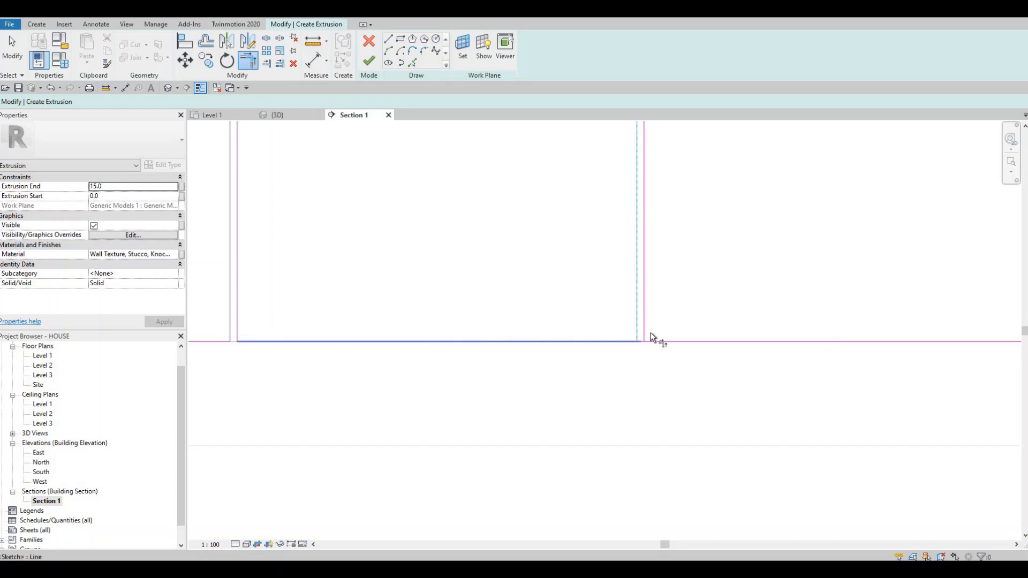
click(791, 341)
scroll(629, 336, right, 7)
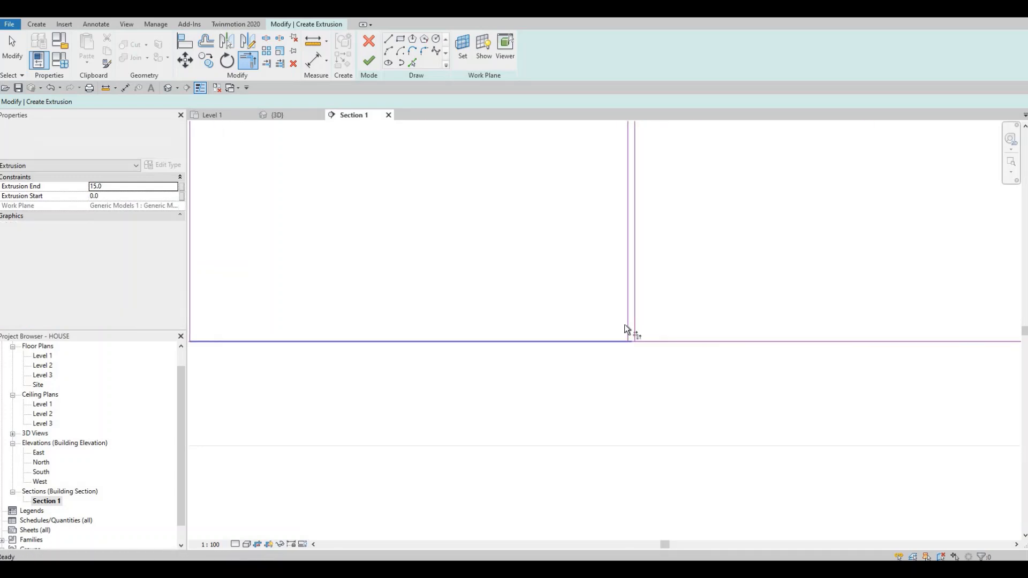
click(626, 325)
click(619, 340)
click(634, 327)
click(652, 342)
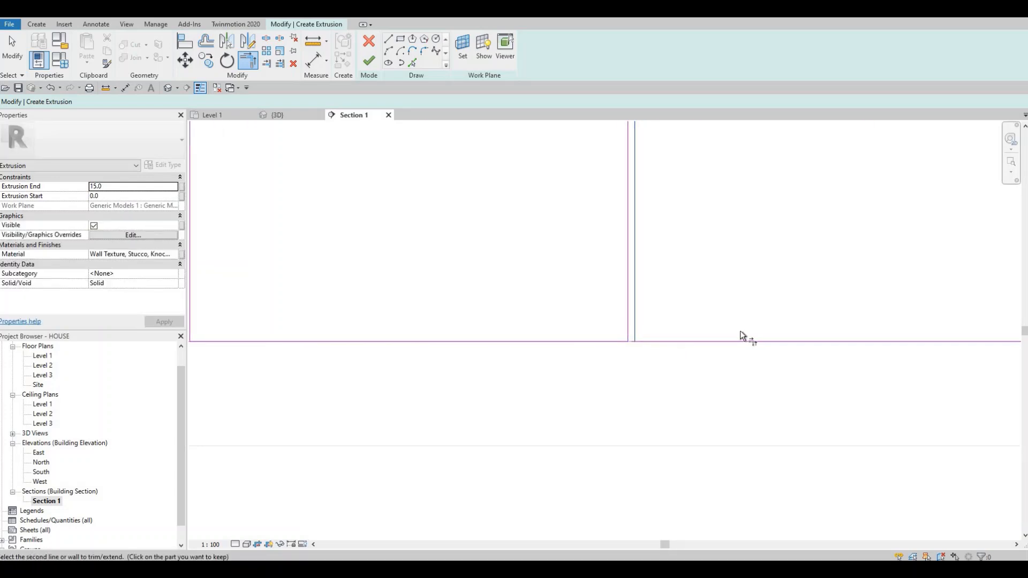
Step: Trim the bottom edge segments to corners with both vertical lines of the rightmost divider
middle_drag(1003, 317, 609, 317)
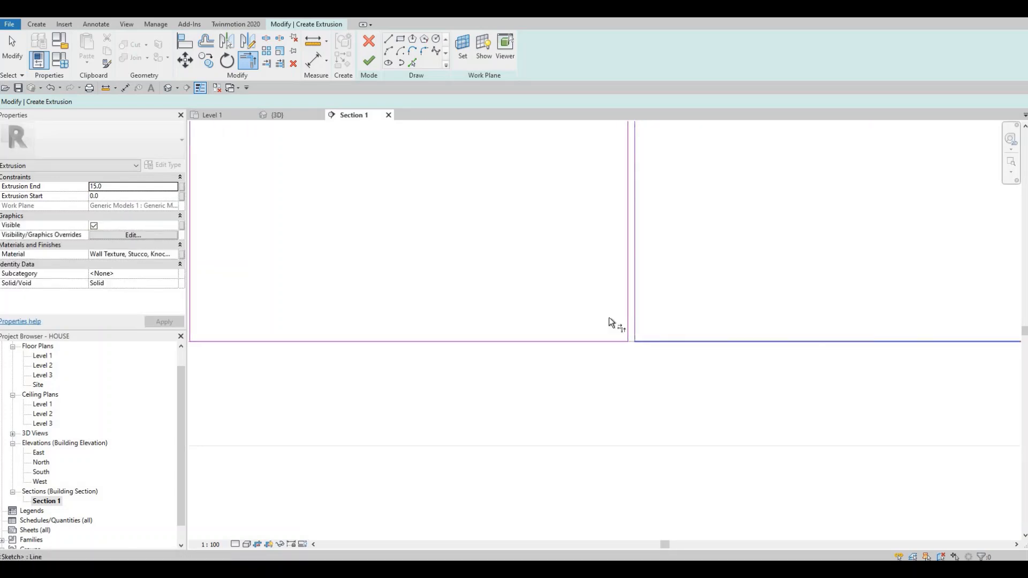
click(635, 328)
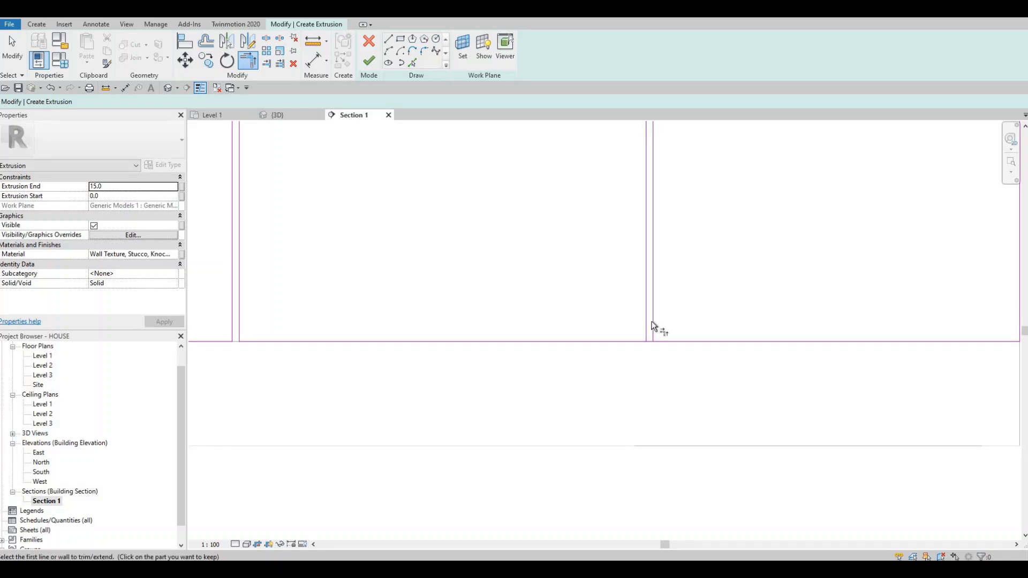
click(665, 342)
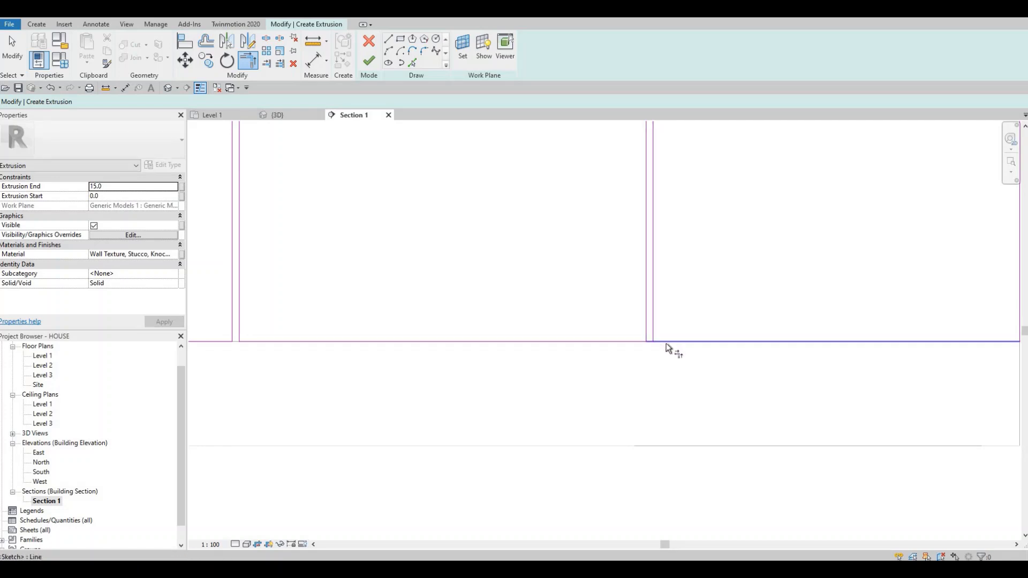
click(653, 337)
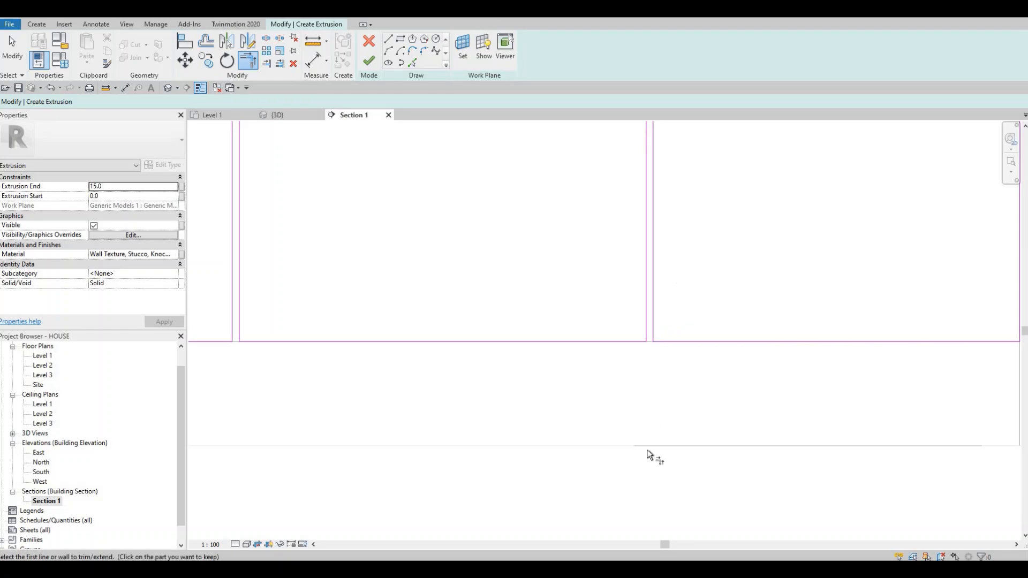
Step: Trim the top edge segments to corners with the vertical lines of the two dividers right of the faucet
scroll(642, 268, down, 3)
scroll(638, 248, up, 3)
click(644, 213)
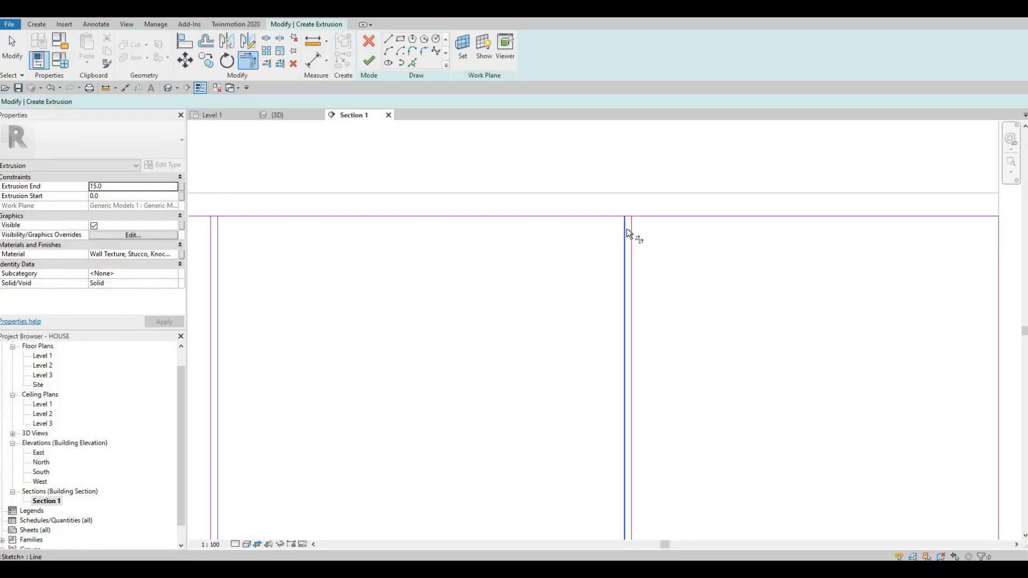
click(625, 231)
middle_drag(221, 231, 545, 275)
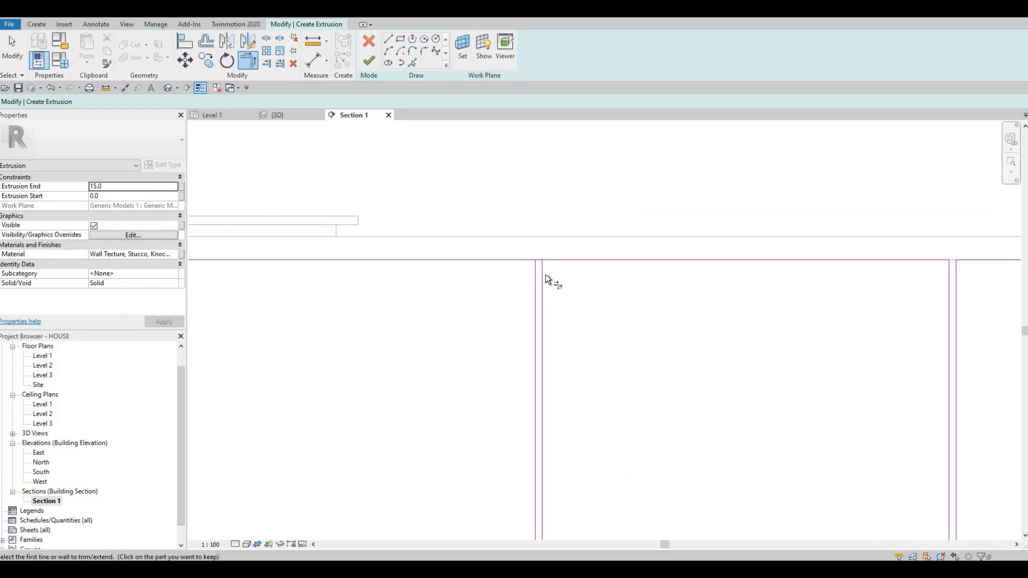
click(535, 268)
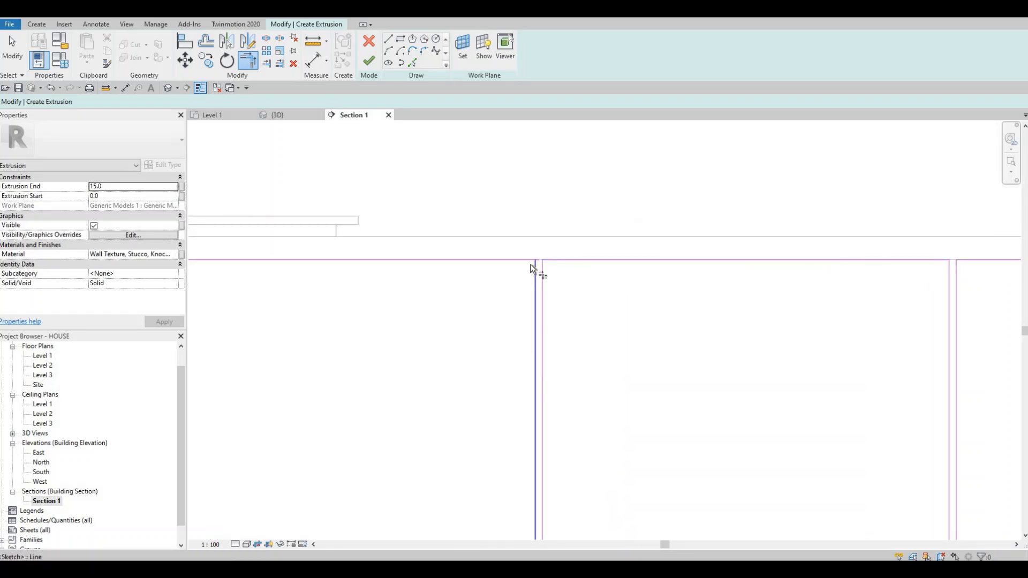
click(528, 261)
Step: Trim the top edge segments to corners with the lines of the faucet divider and the dividers left of it
middle_drag(467, 286, 871, 324)
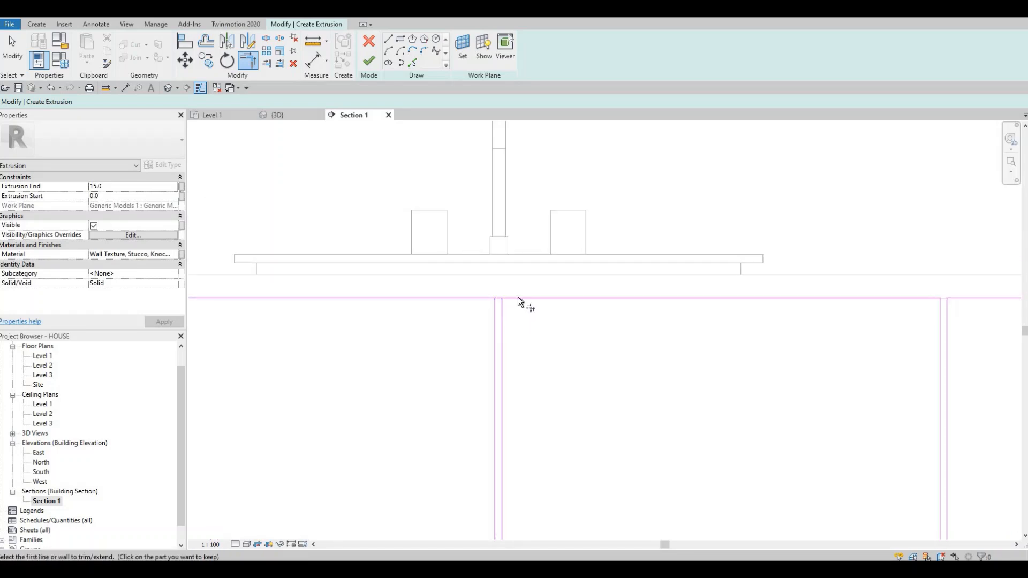
click(494, 314)
click(487, 298)
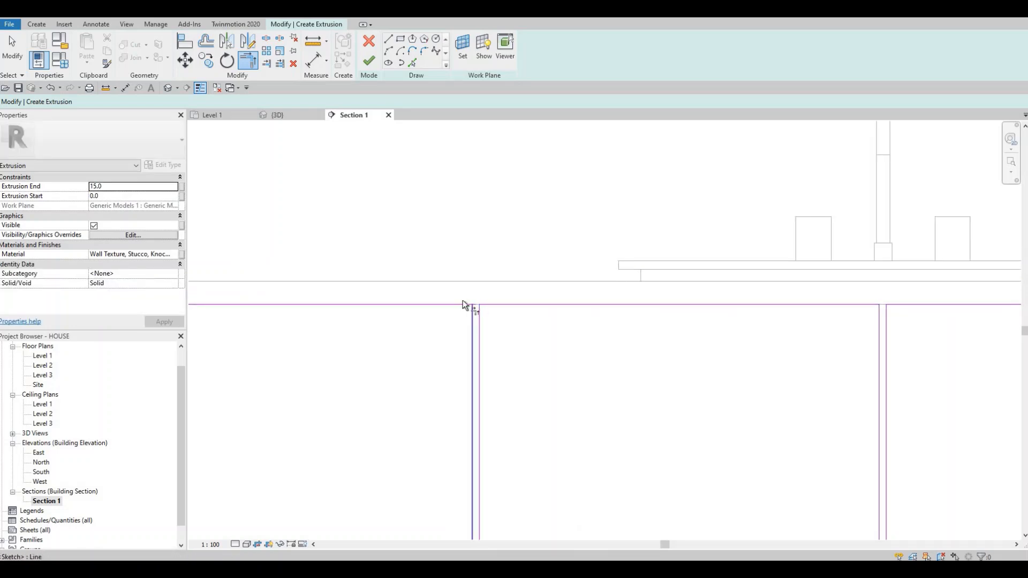
key(t)
key(r)
scroll(394, 291, down, 3)
scroll(394, 290, down, 2)
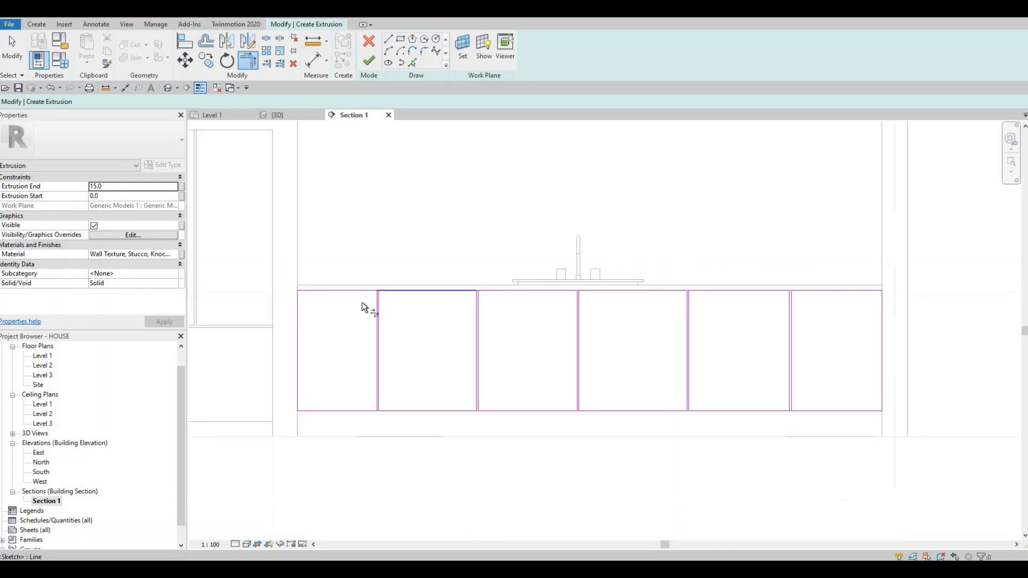
scroll(354, 304, up, 4)
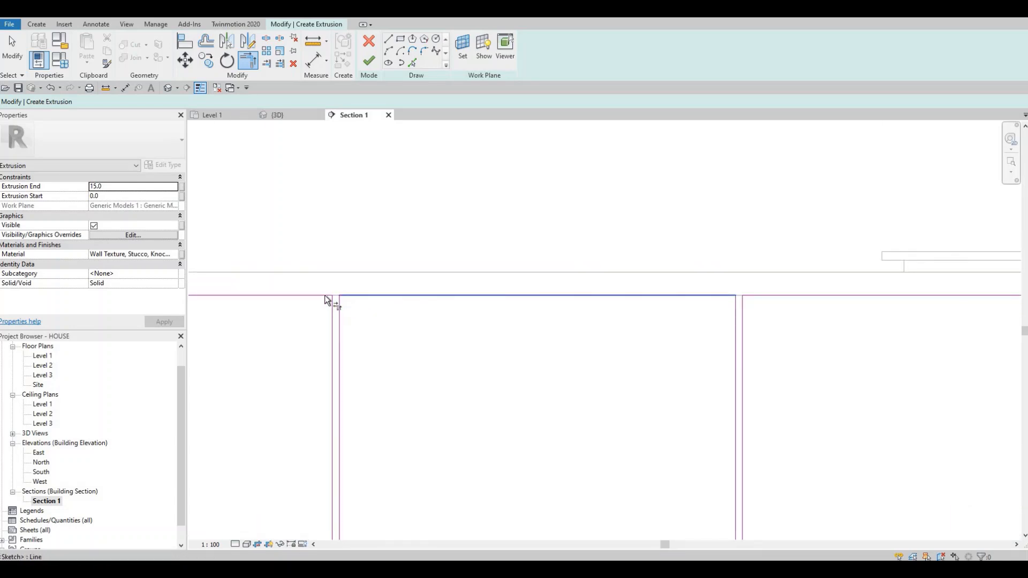
Step: Assign the Wall Texture, Stucco, Stipple material from the AEC Plaster library to the extrusion
scroll(412, 291, down, 2)
scroll(413, 291, down, 4)
middle_drag(428, 294, 416, 287)
scroll(415, 287, down, 1)
middle_drag(361, 212, 335, 205)
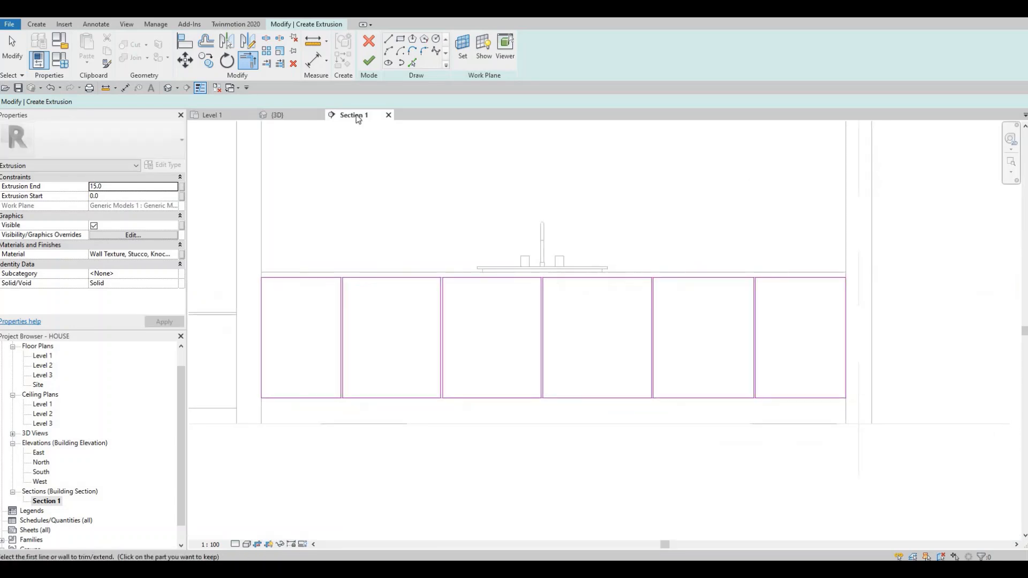
click(177, 255)
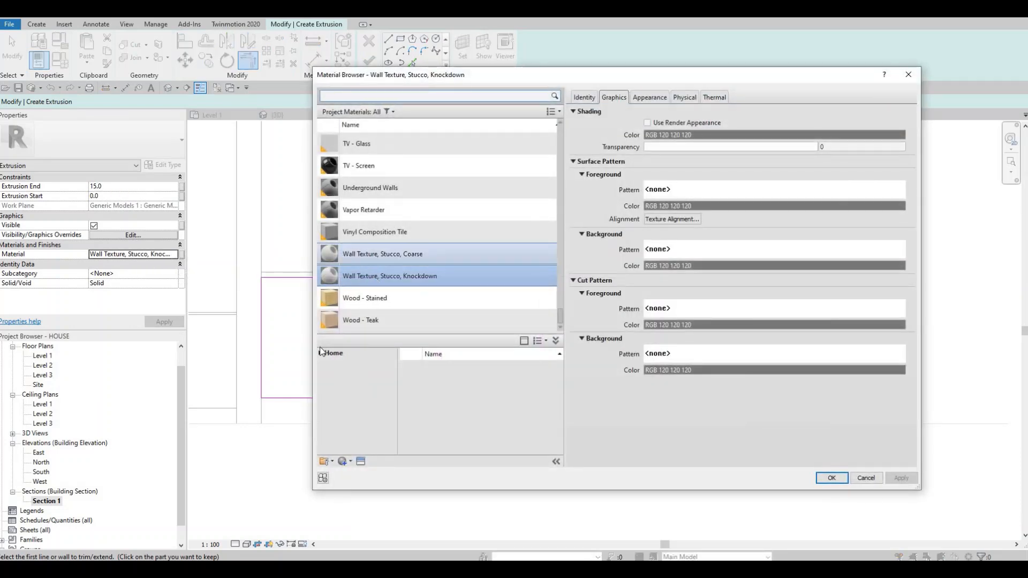
click(323, 353)
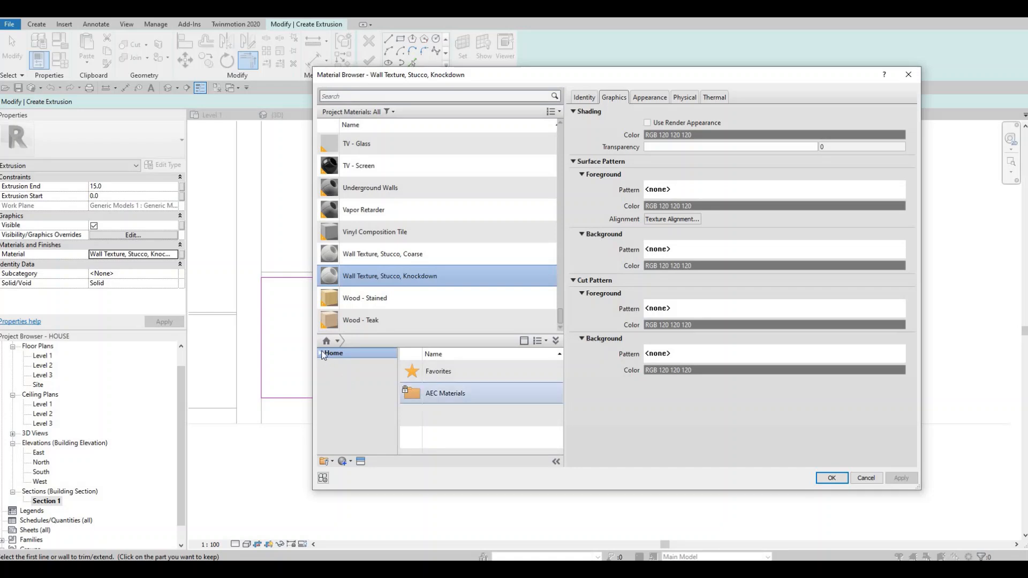
click(325, 374)
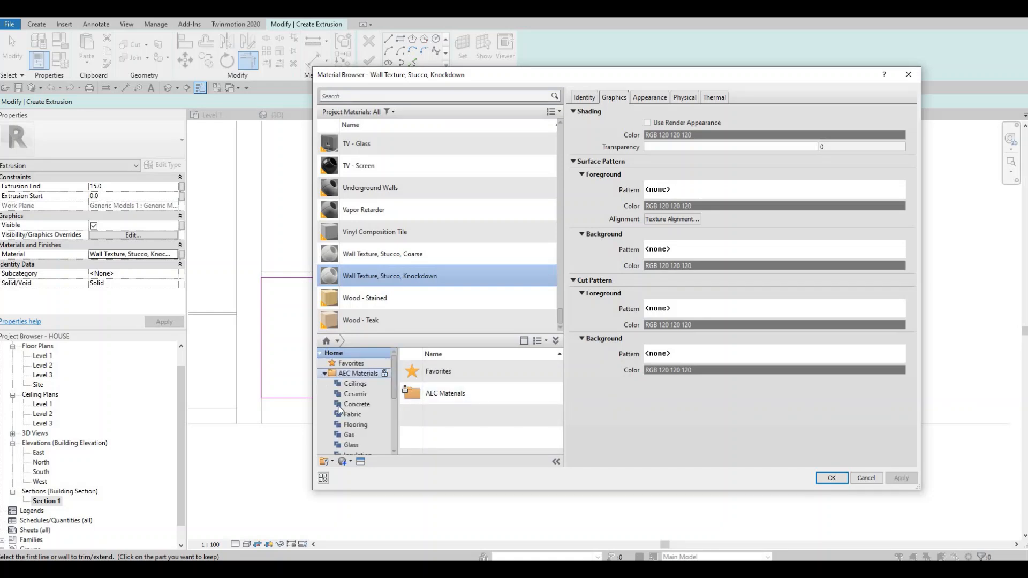
scroll(348, 421, down, 4)
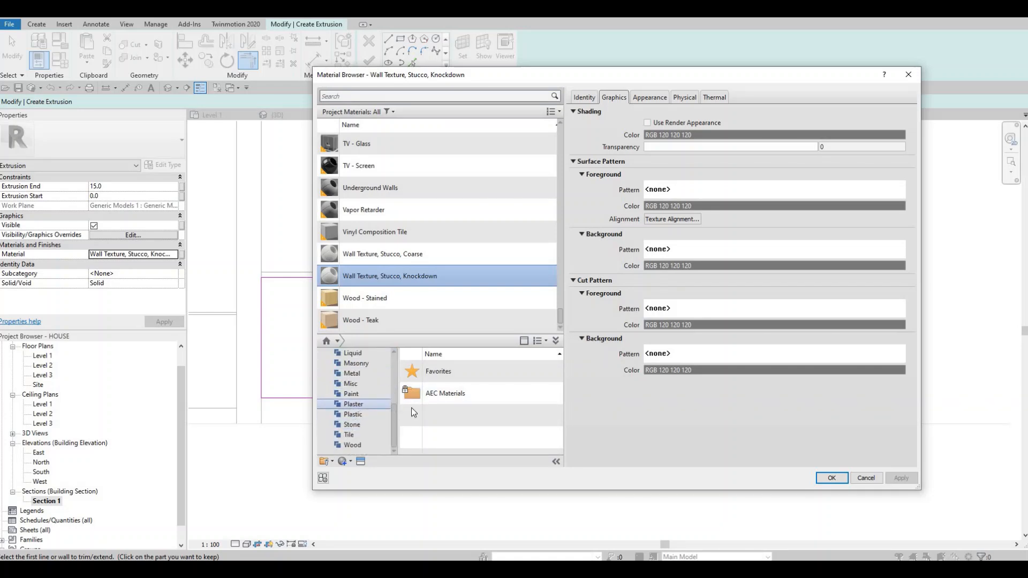
click(354, 404)
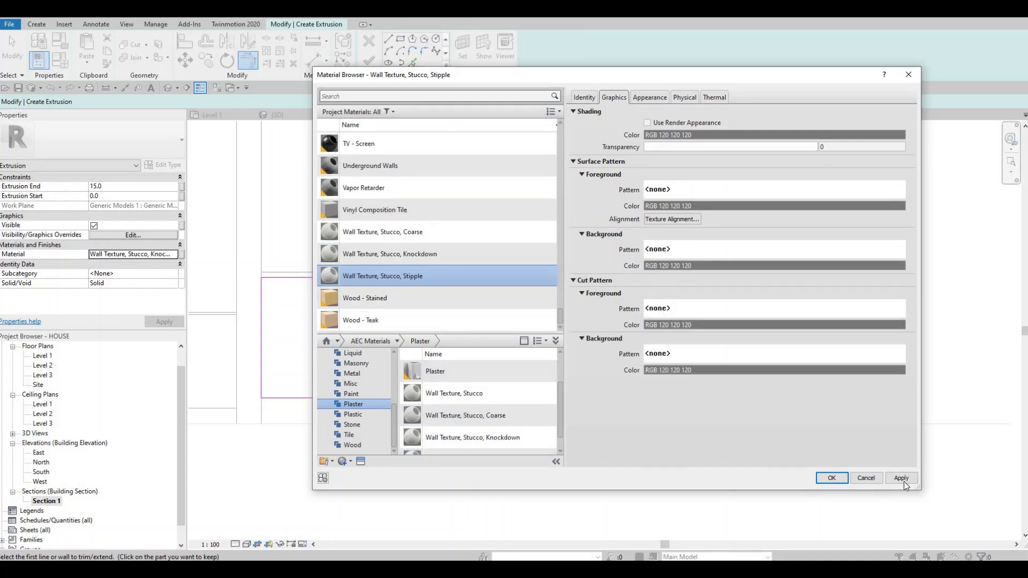
key(Return)
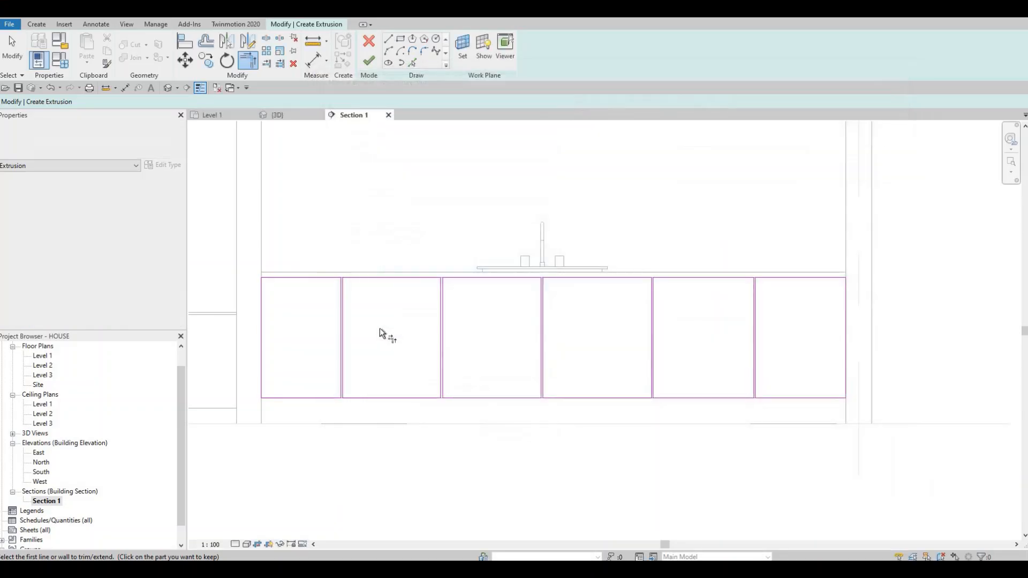
Step: Finish the door-front extrusion sketch and deselect the extrusion
click(366, 64)
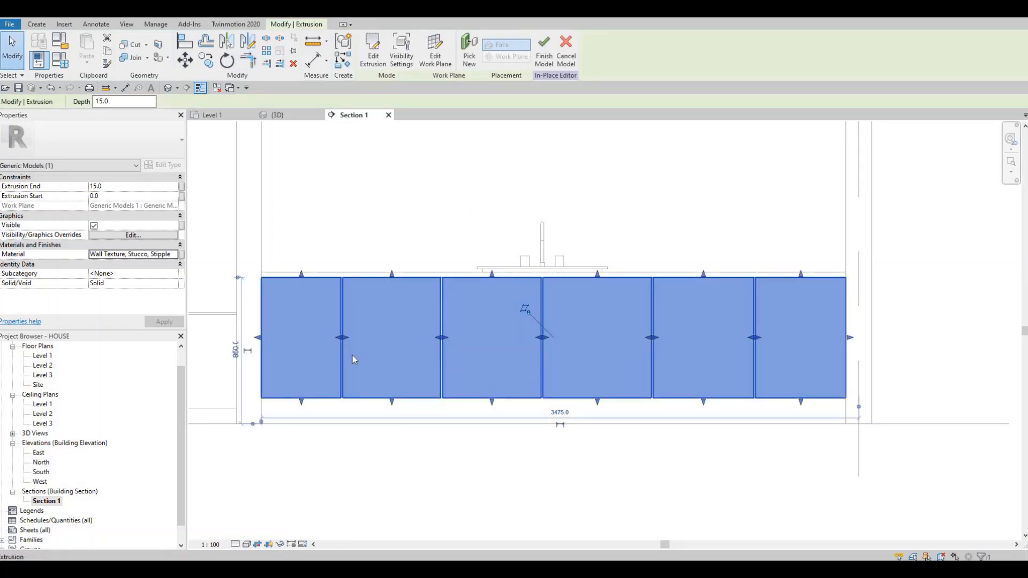
key(Escape)
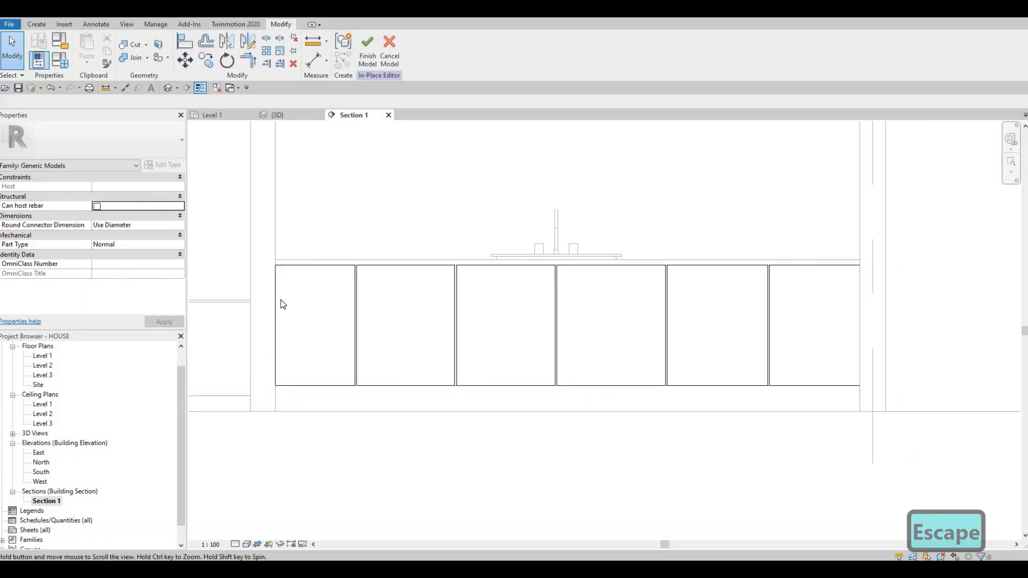
middle_drag(280, 300, 269, 305)
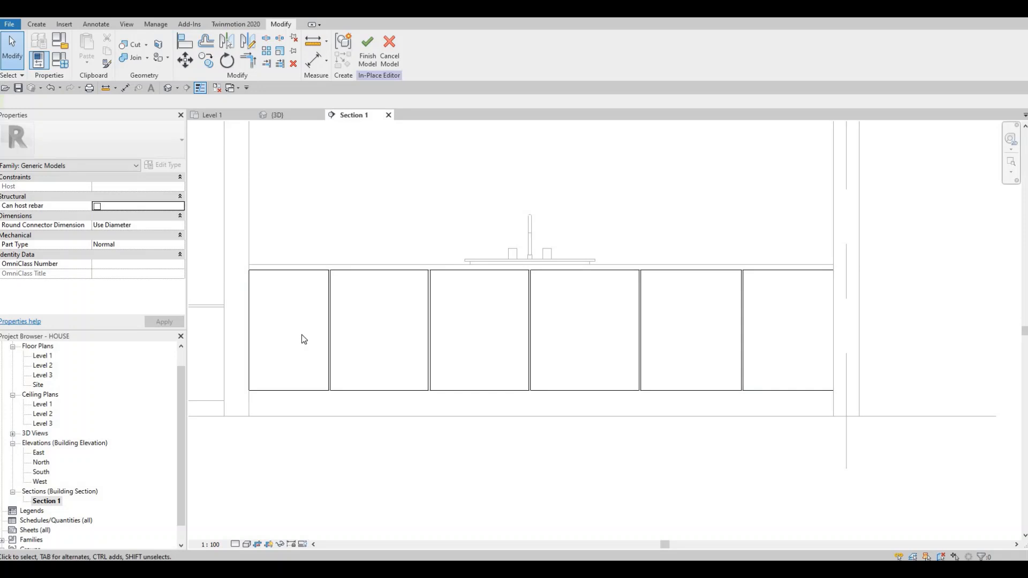
Step: Reopen the extrusion's sketch and nudge the outermost left and right vertical edges about 10 mm inward from the cabinet ends
click(328, 322)
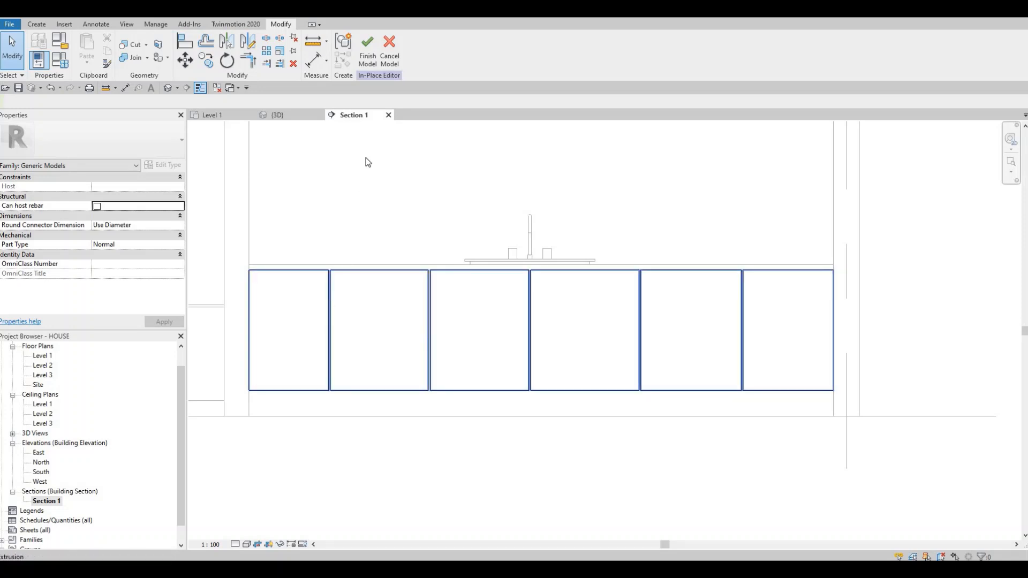
double_click(313, 303)
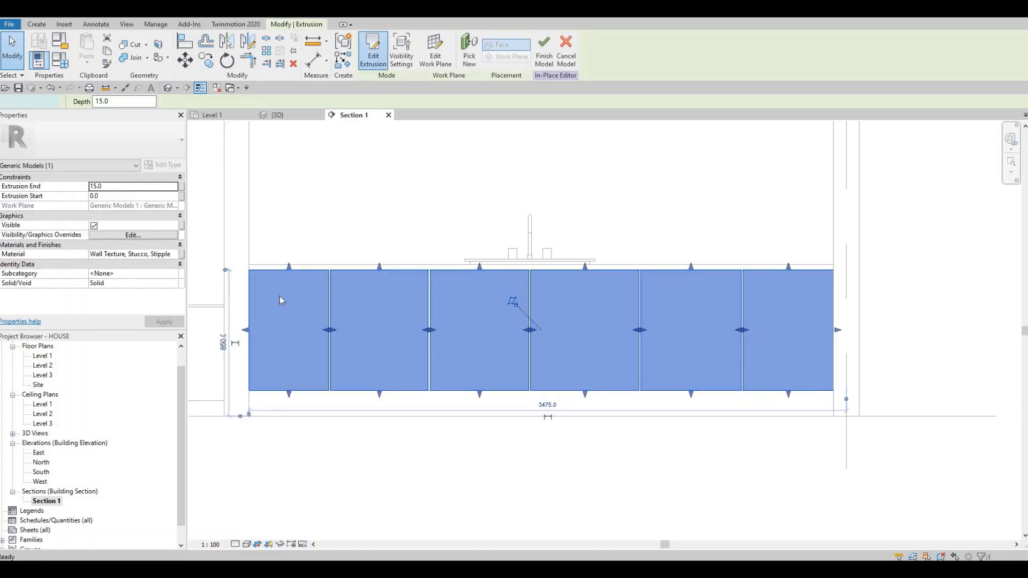
click(249, 304)
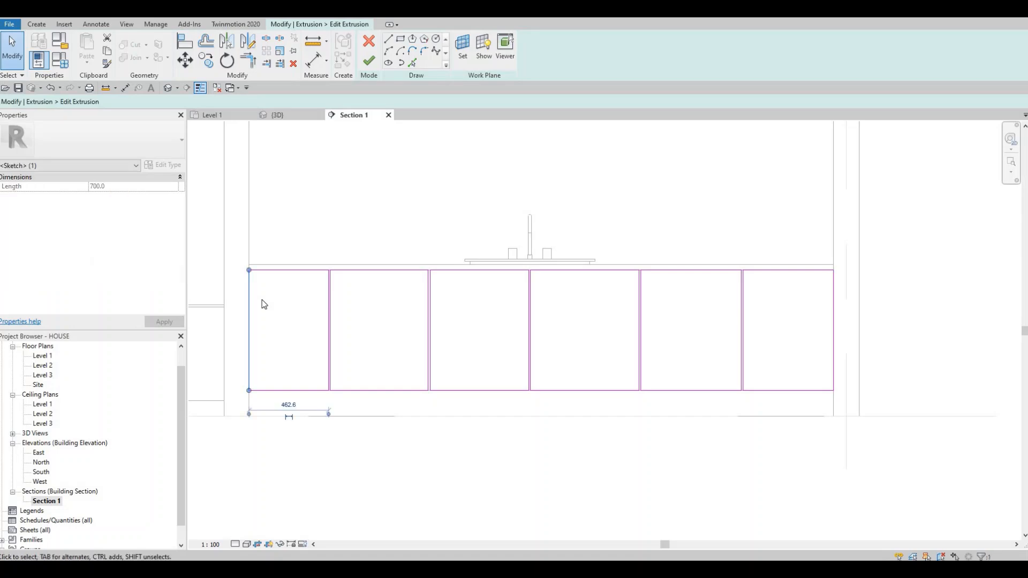
key(Right)
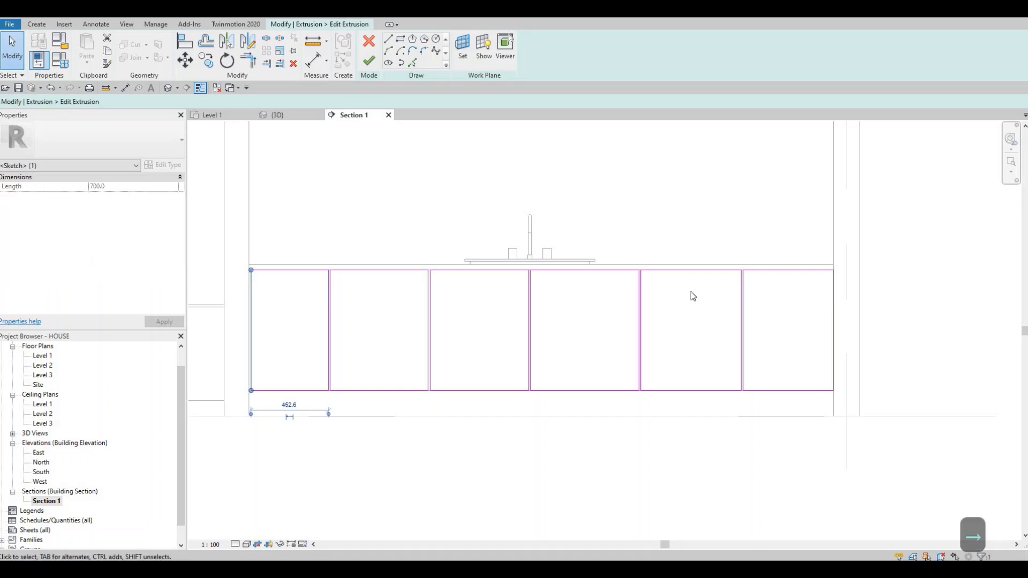
key(Escape)
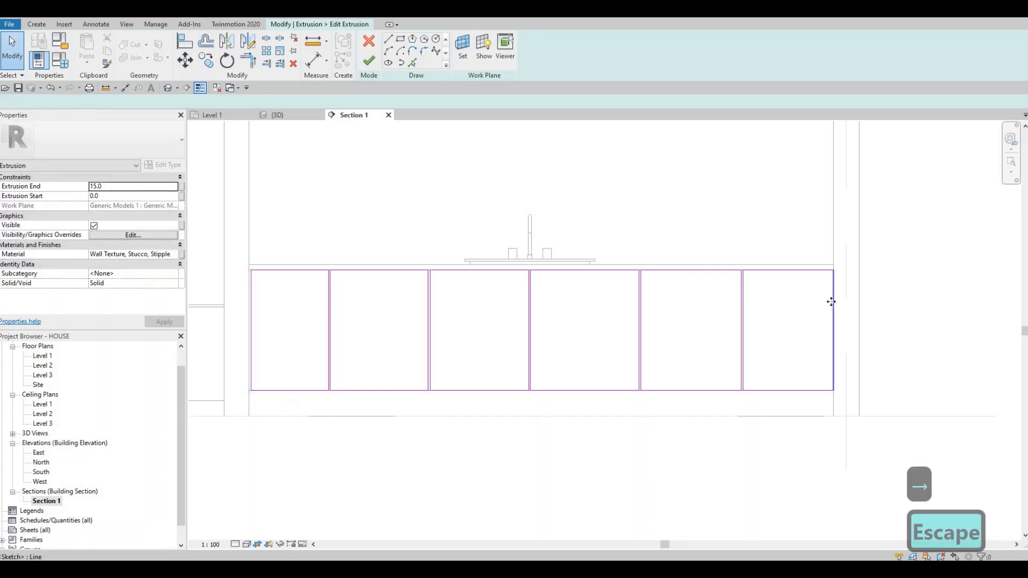
click(830, 302)
key(Left)
key(Escape)
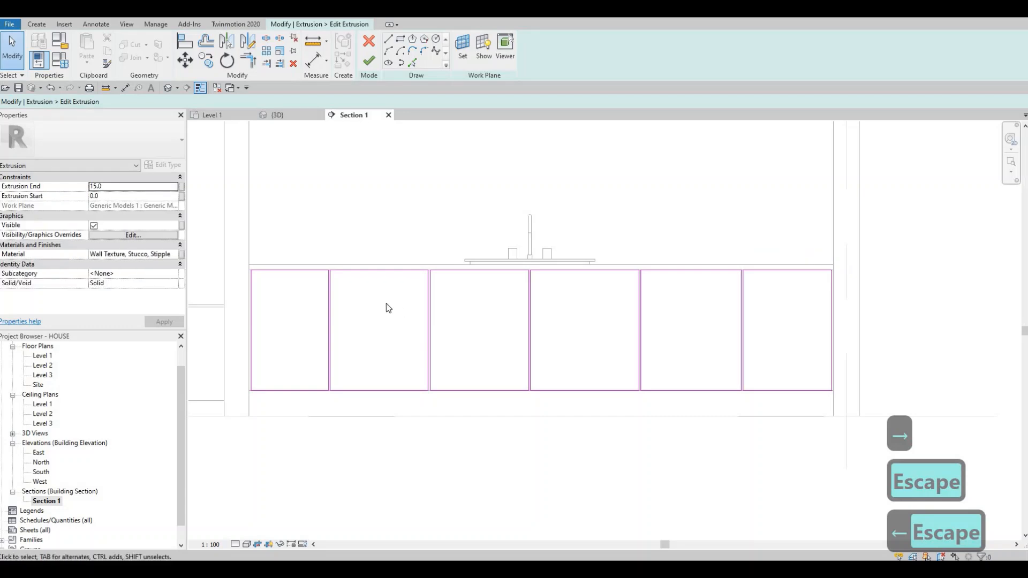
Step: Sketch a thin horizontal rectangle about 8 mm high across the leftmost panel, about 158 mm below its top edge
middle_drag(289, 299, 387, 310)
scroll(387, 308, up, 2)
scroll(319, 297, up, 3)
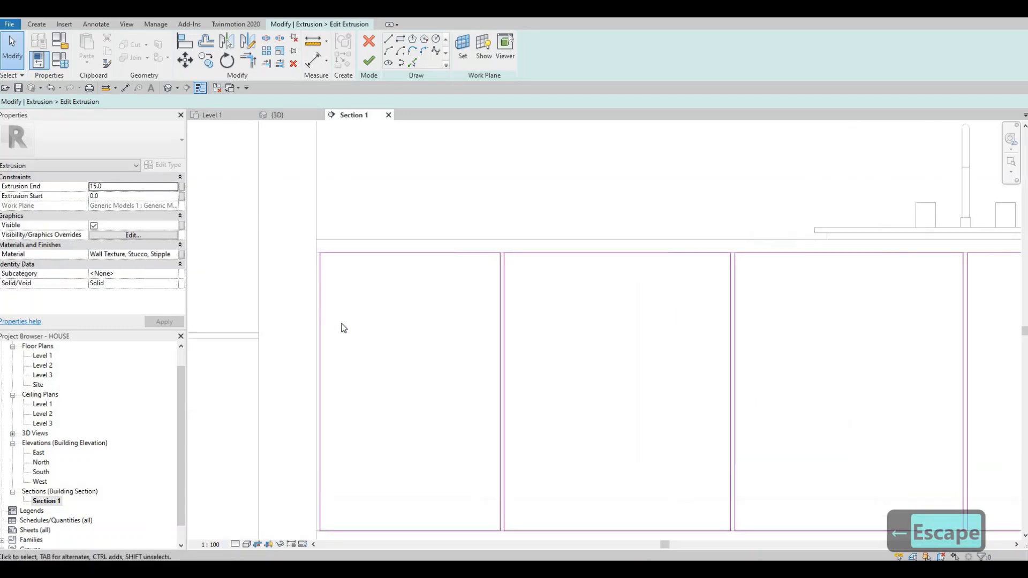
click(401, 39)
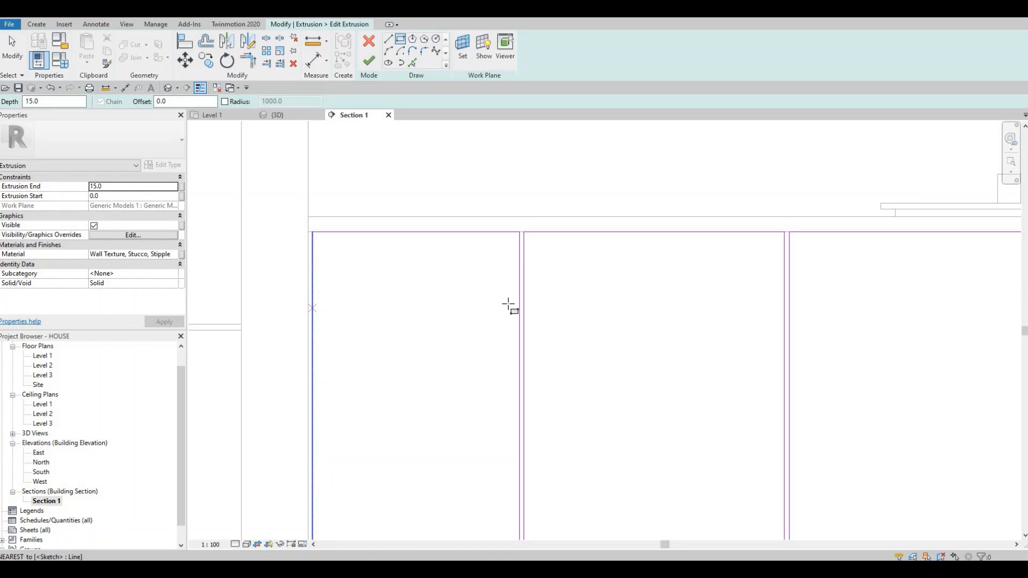
click(312, 308)
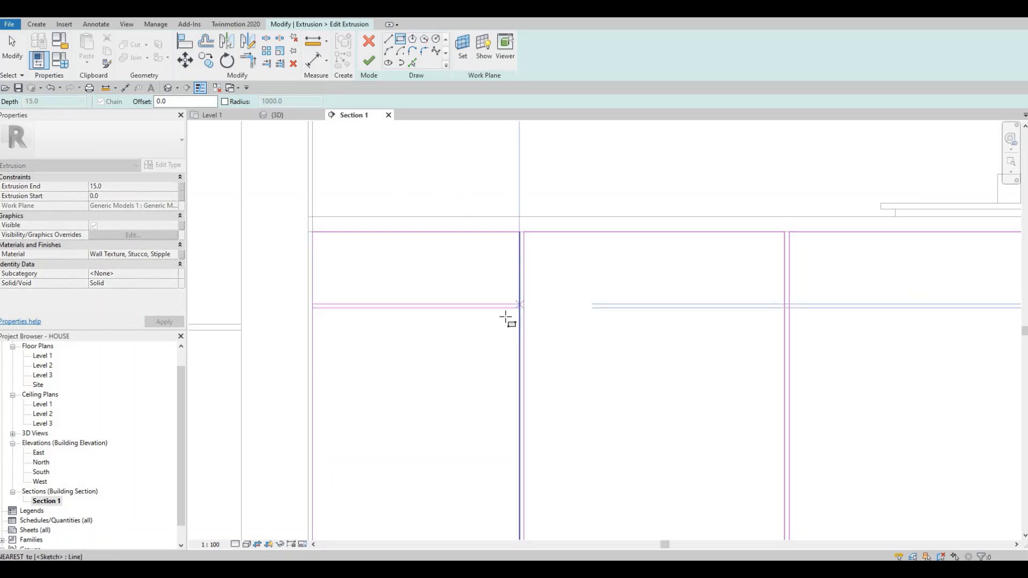
click(518, 305)
key(Escape)
key(Escape)
key(Escape)
Step: Set the height of the thin rectangle in the leftmost panel to 10 mm
scroll(471, 306, up, 2)
click(537, 302)
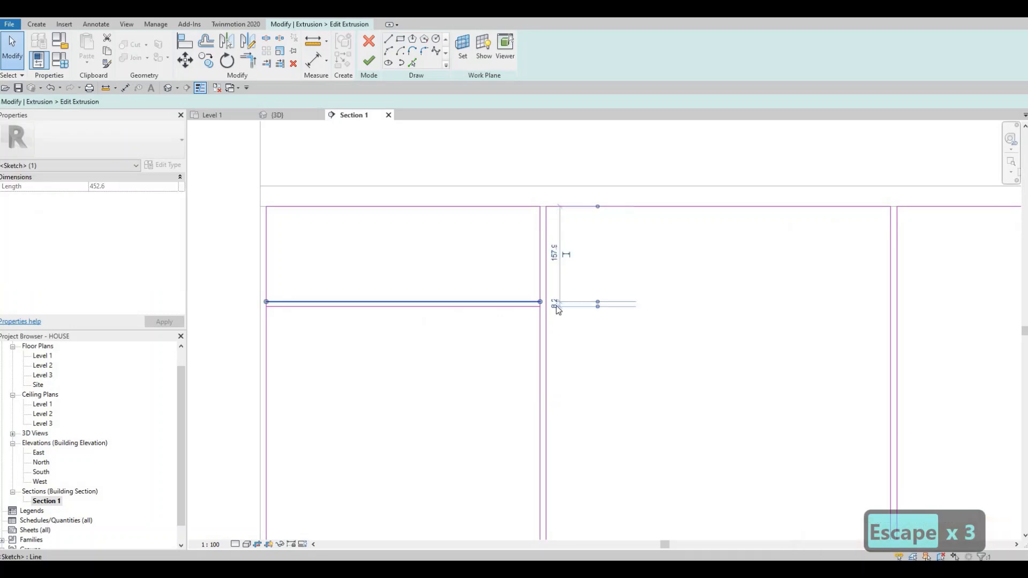
text(10)
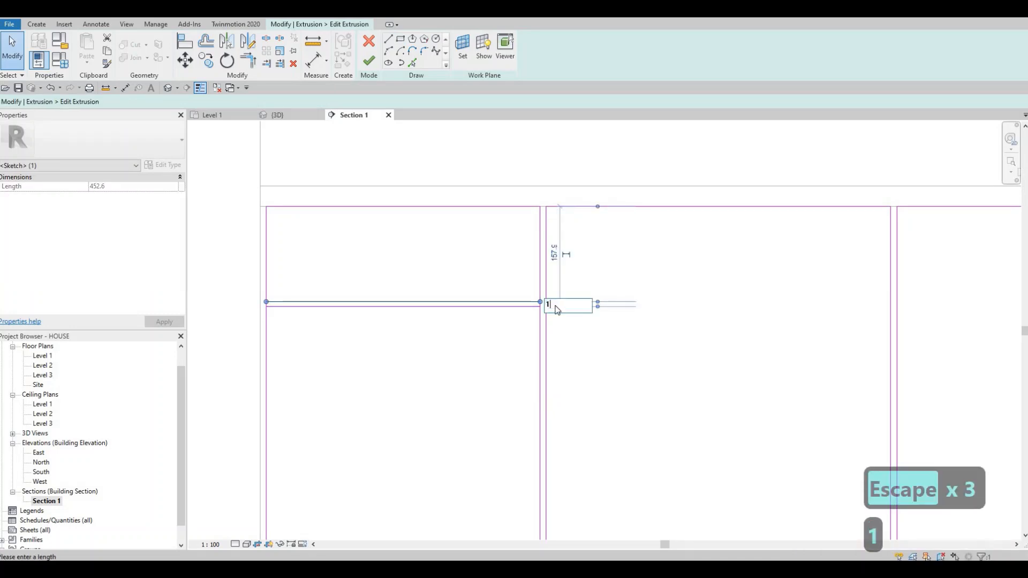
key(Return)
key(Escape)
key(Escape)
Step: Copy the thin rectangle about 200 mm straight down within the leftmost panel as a second drawer gap
scroll(308, 283, down, 2)
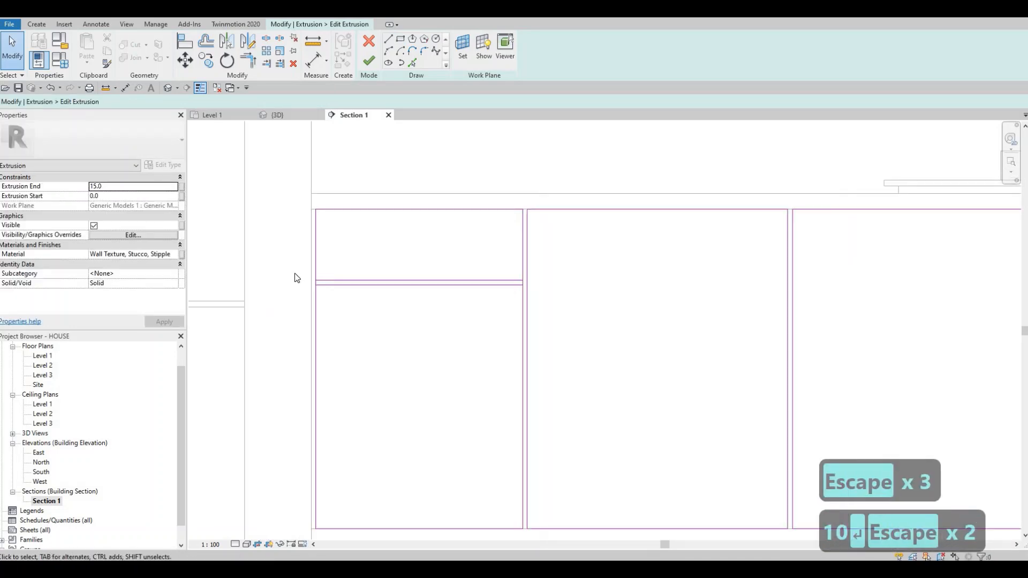
scroll(294, 278, up, 1)
mouse_move(287, 266)
mouse_down()
mouse_move(550, 331)
mouse_move(589, 322)
mouse_up()
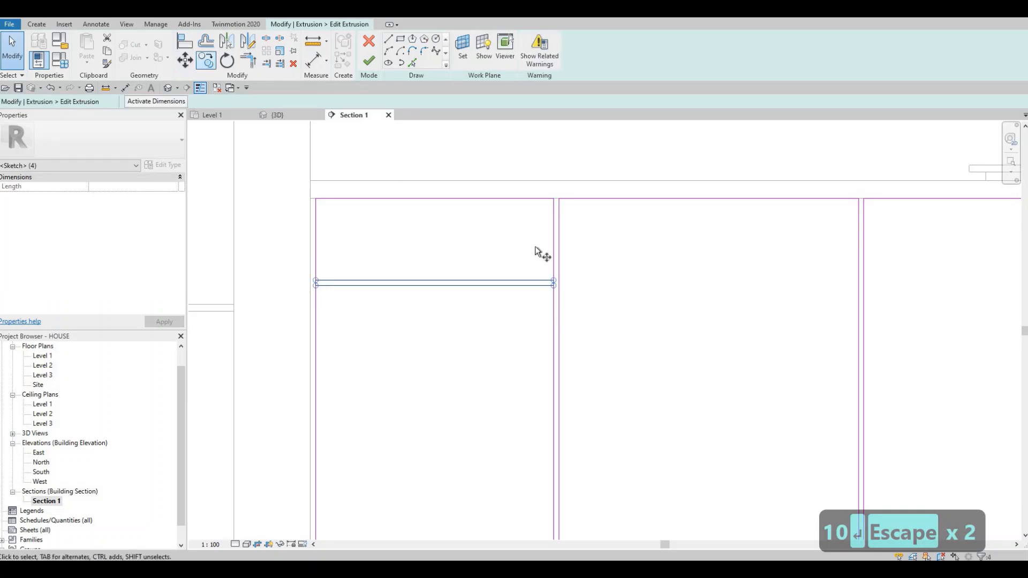
key(m)
key(v)
click(620, 280)
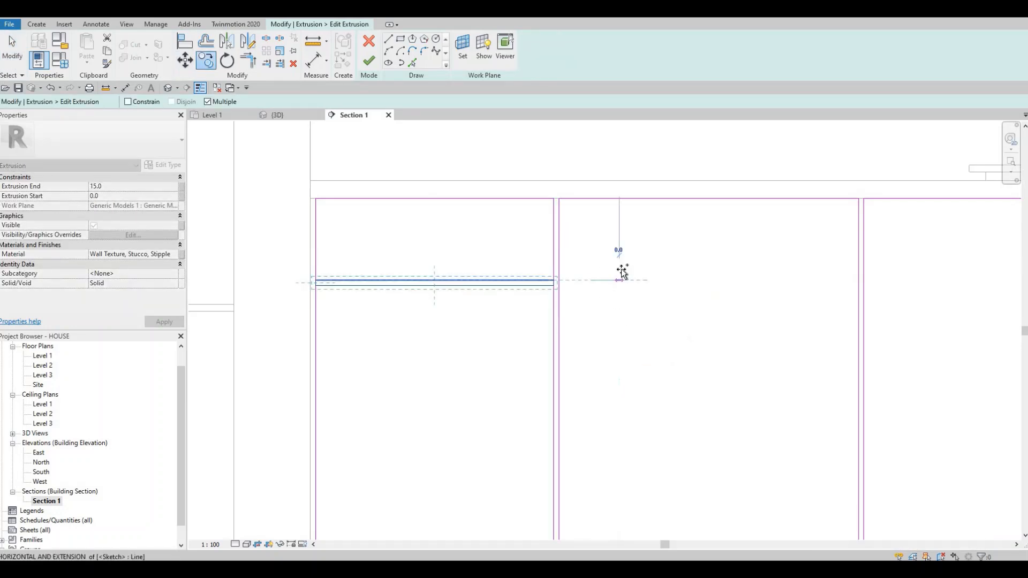
middle_drag(619, 370, 620, 273)
scroll(619, 280, down, 1)
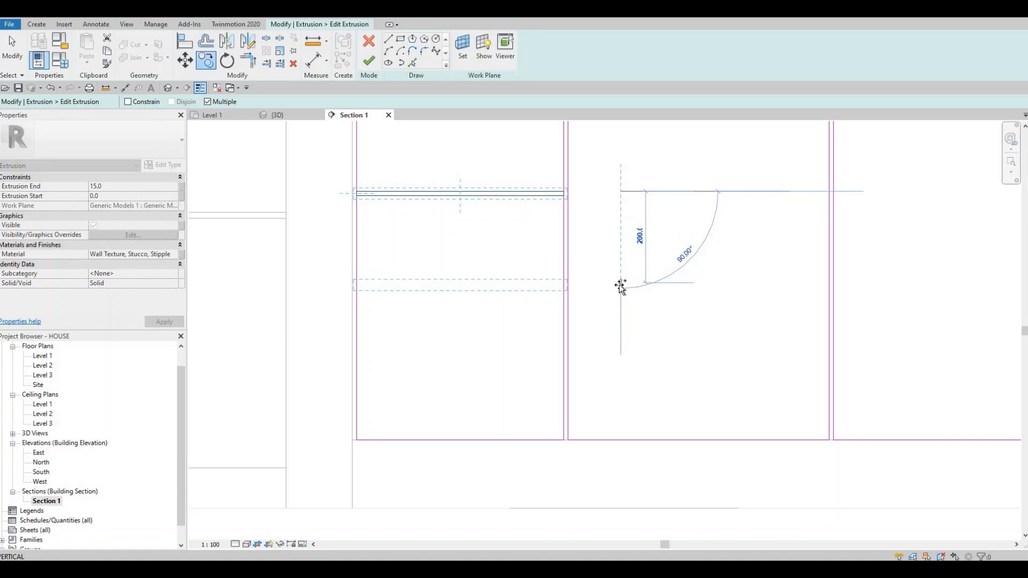
click(620, 285)
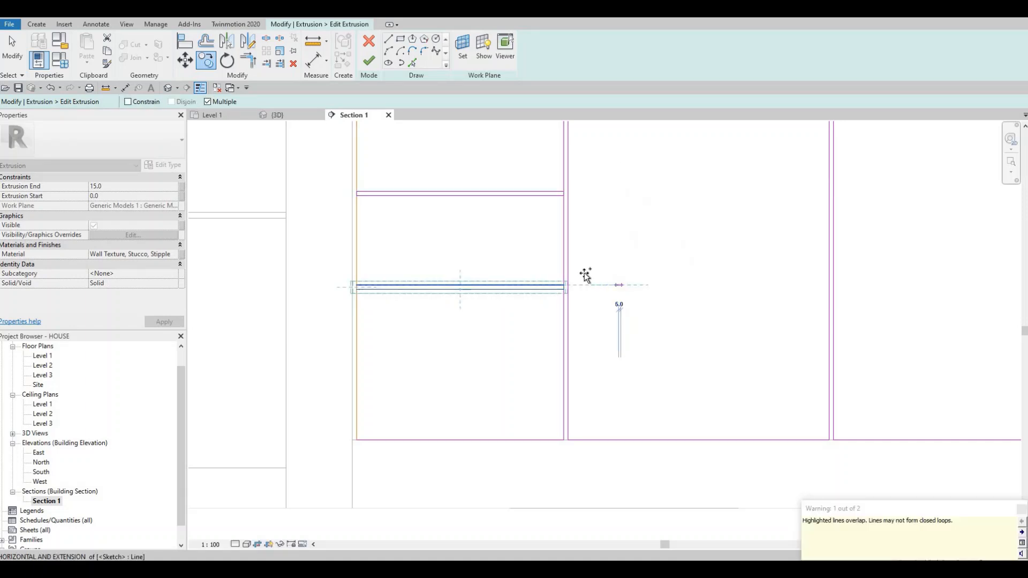
scroll(586, 275, down, 2)
key(Escape)
Step: Nudge the upper drawer gap's rectangle in the leftmost panel down by two increments
key(Escape)
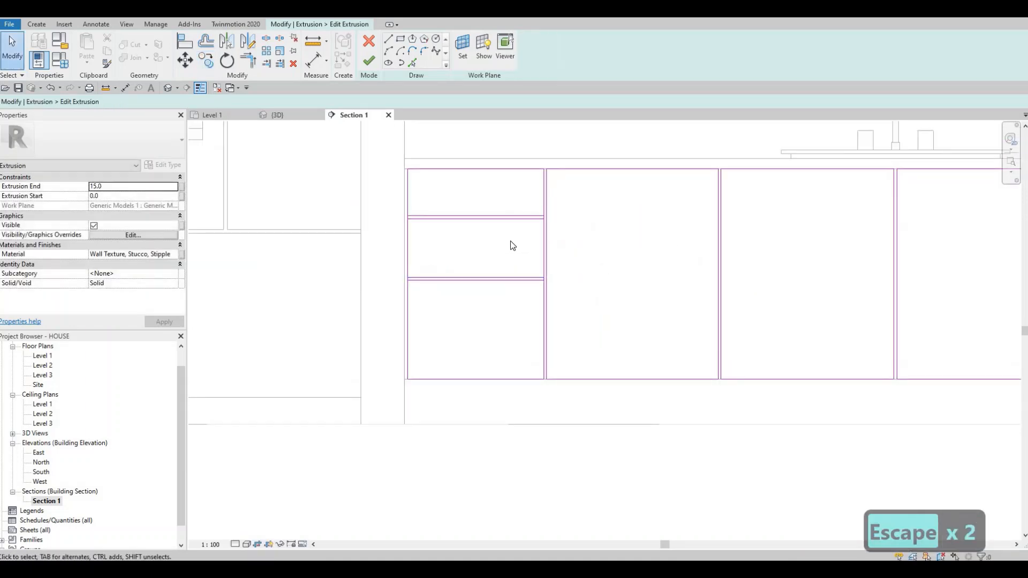
drag(381, 200, 577, 232)
key(Down)
key(Escape)
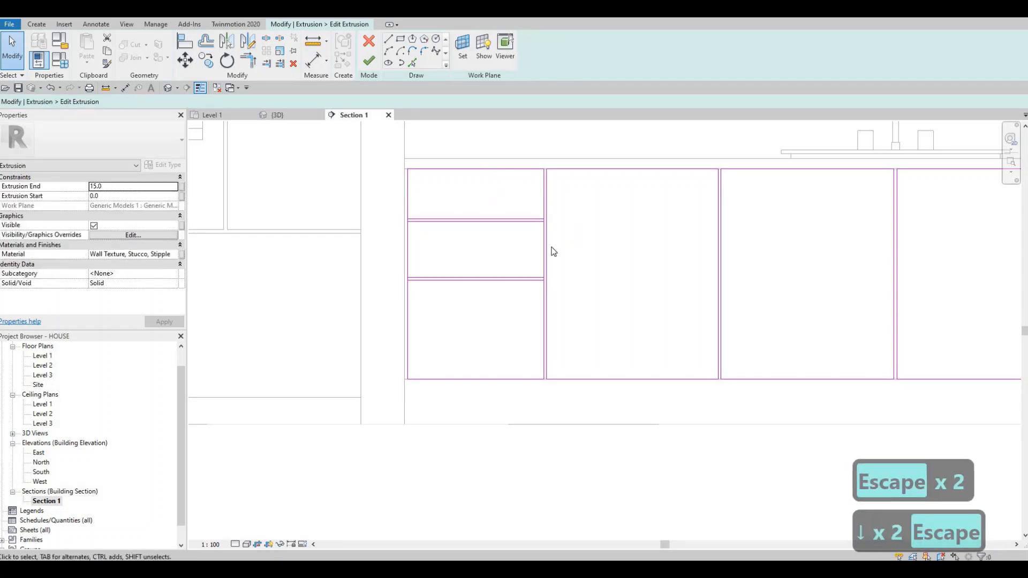
Step: Copy both drawer gap rectangles from the leftmost panel to the rightmost panel, aligned with its left edge
middle_drag(948, 246, 873, 246)
scroll(278, 241, down, 2)
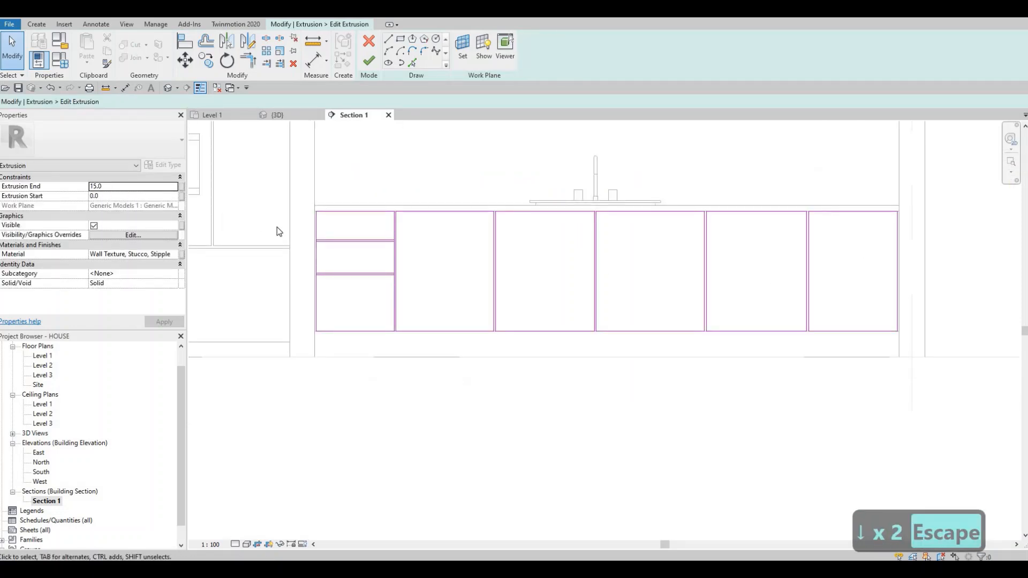
mouse_move(280, 224)
mouse_down()
mouse_move(430, 261)
mouse_move(448, 289)
mouse_up()
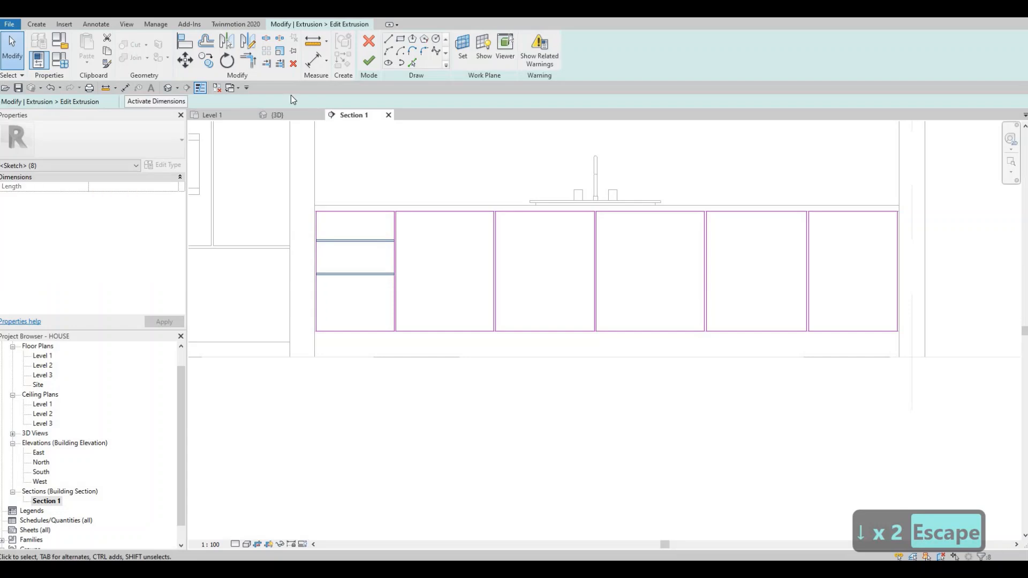
click(210, 62)
scroll(318, 216, up, 1)
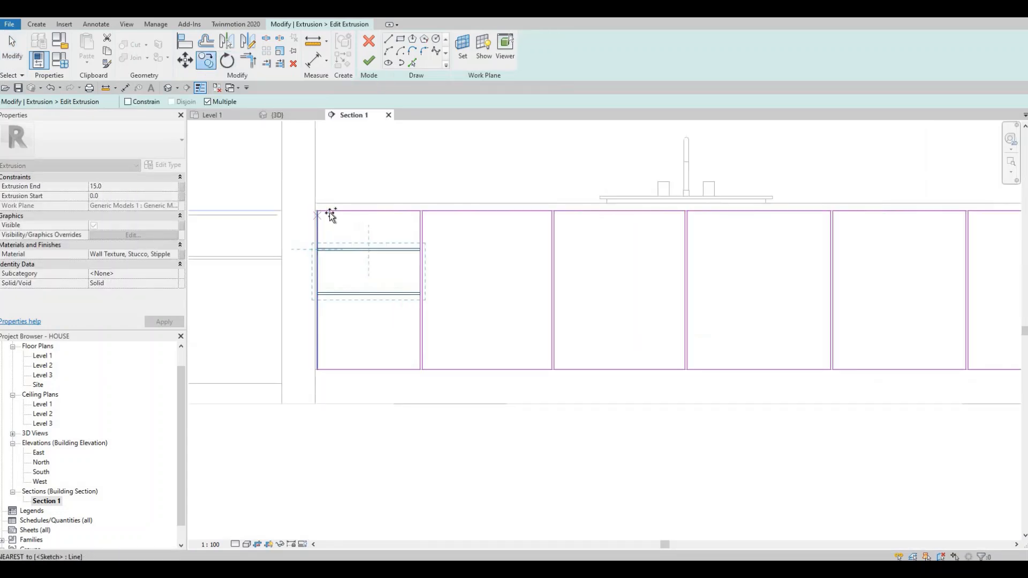
click(319, 214)
middle_drag(974, 205, 582, 208)
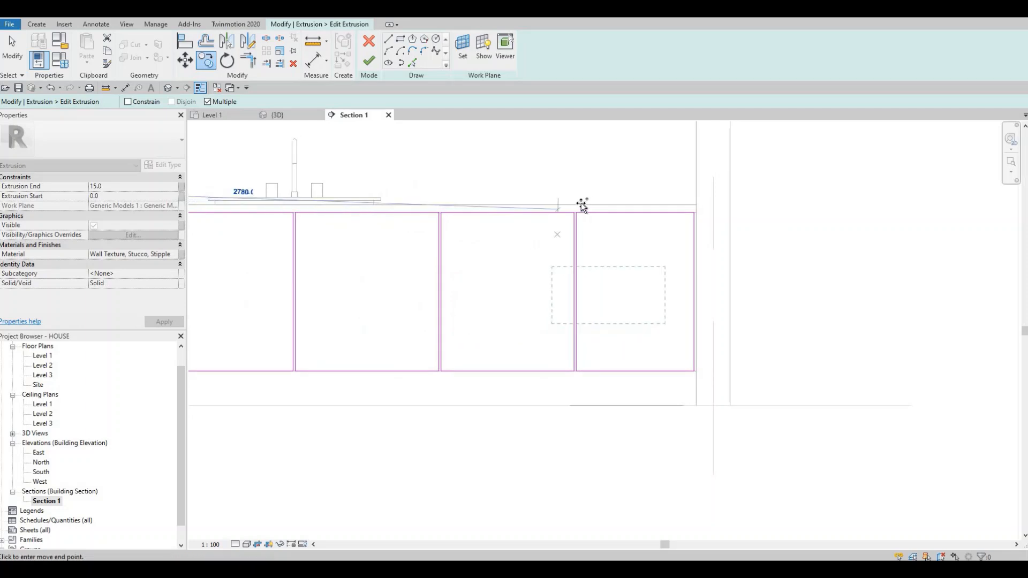
scroll(579, 214, up, 2)
click(579, 202)
middle_drag(633, 258, 454, 246)
key(Escape)
key(Escape)
Step: Nudge the right ends of the two copied drawer gaps 15 increments to the right, past the rightmost panel's outer edge
scroll(562, 257, up, 1)
drag(530, 240, 576, 386)
key(Right)
key(Right)
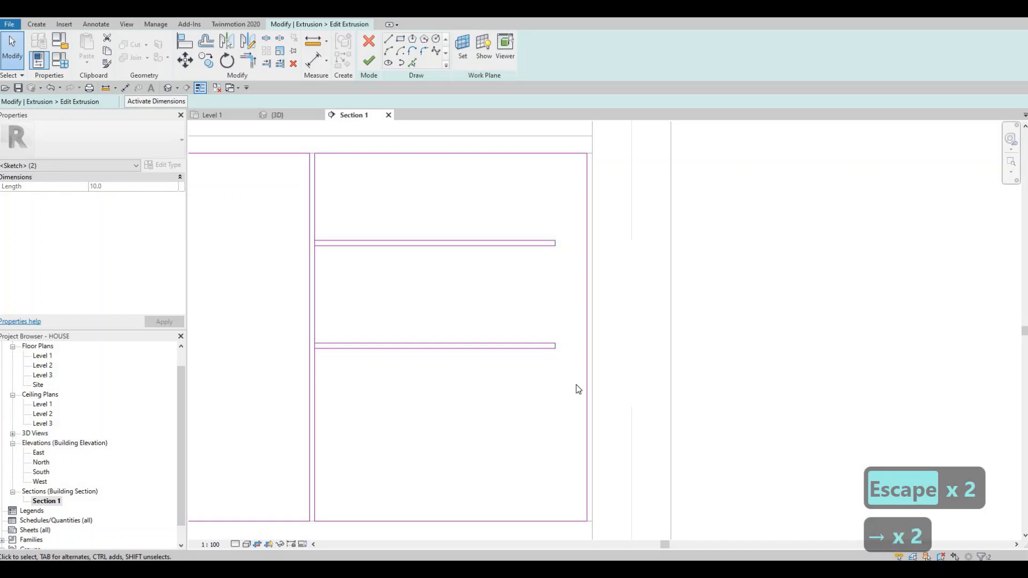
key(Right)
key(Right)
key(Right)
key(Right)
key(Right)
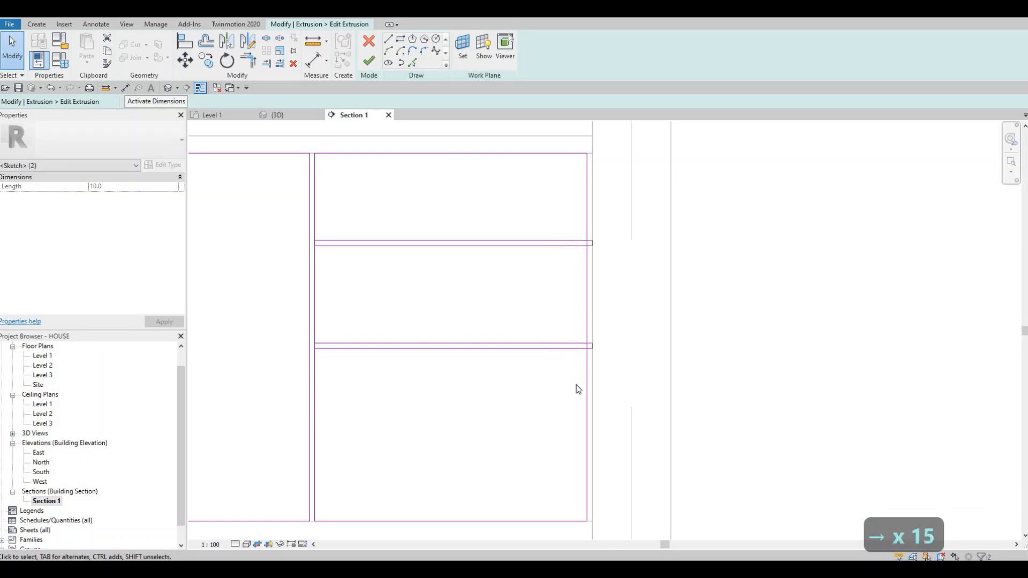
key(Escape)
key(Escape)
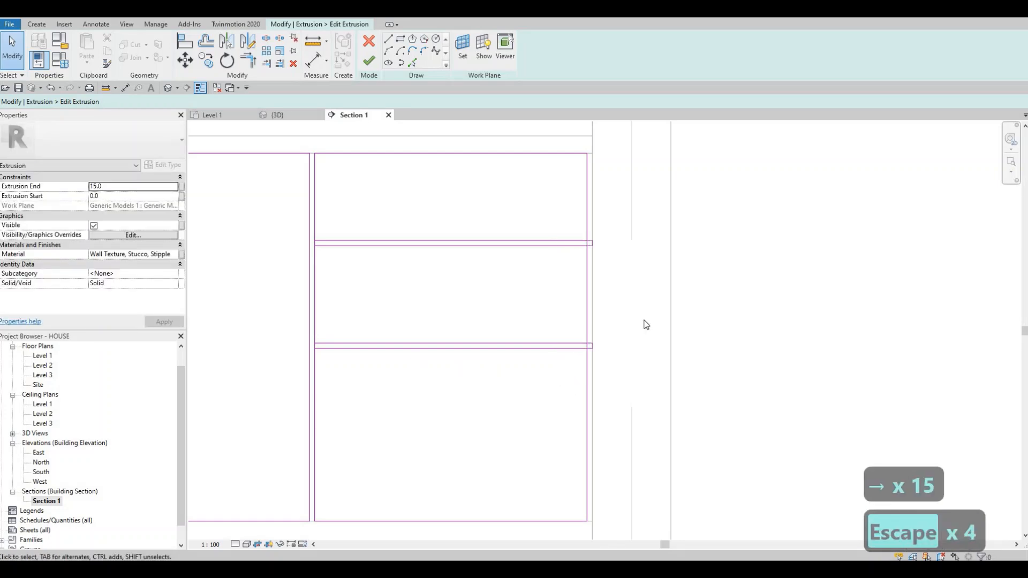
Step: Delete the short end lines of both drawer gap rectangles in the leftmost panel
scroll(646, 325, down, 3)
middle_drag(350, 254, 578, 273)
scroll(578, 273, down, 3)
middle_drag(360, 308, 758, 309)
scroll(759, 309, down, 1)
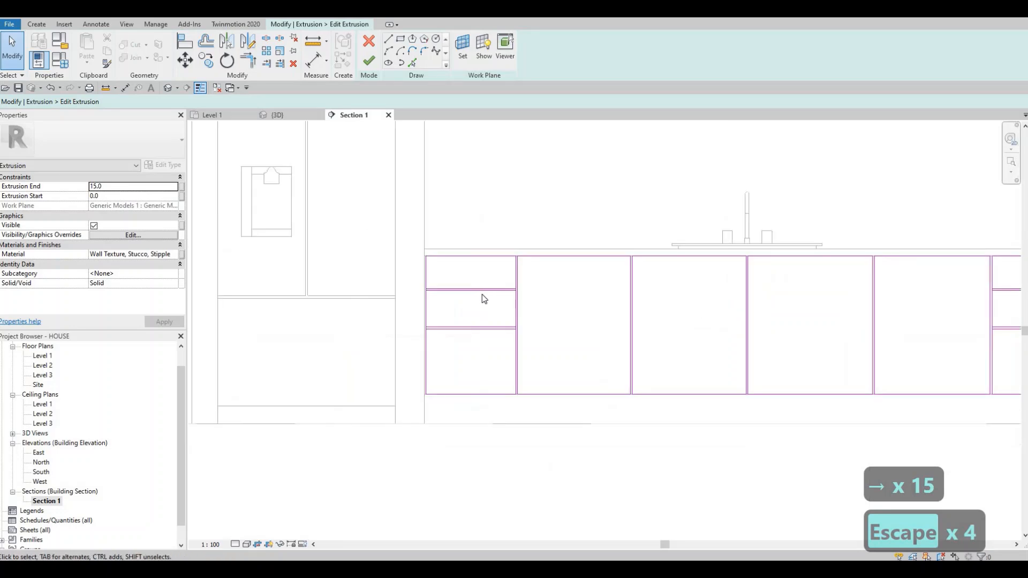
scroll(483, 298, up, 4)
scroll(375, 300, up, 2)
drag(310, 240, 399, 448)
key(Delete)
mouse_move(576, 244)
mouse_down()
mouse_move(679, 450)
mouse_move(675, 437)
mouse_up()
key(Delete)
scroll(626, 380, down, 4)
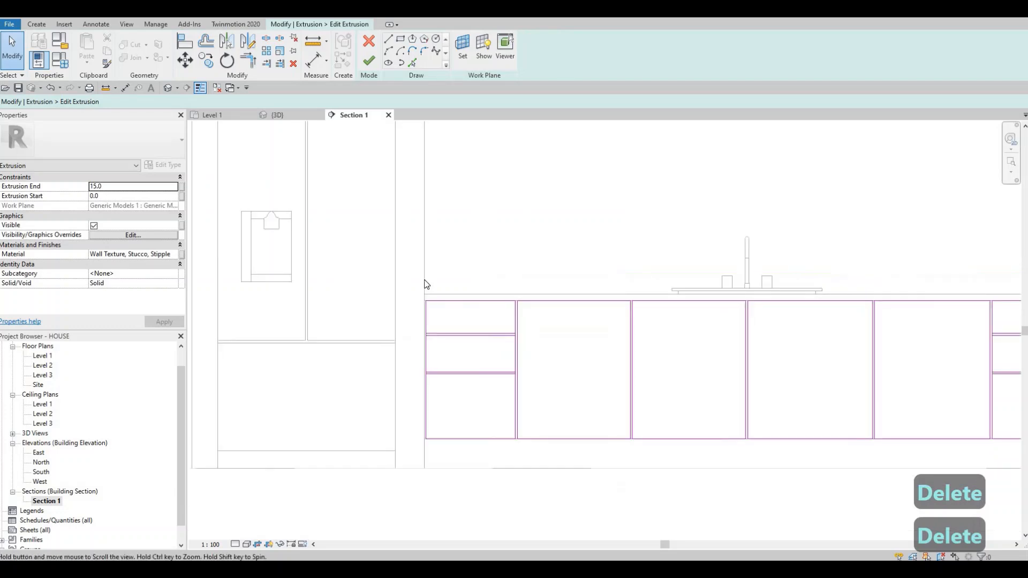
Step: Delete the short end lines of both drawer gap rectangles in the rightmost panel
scroll(426, 284, up, 4)
drag(478, 323, 360, 169)
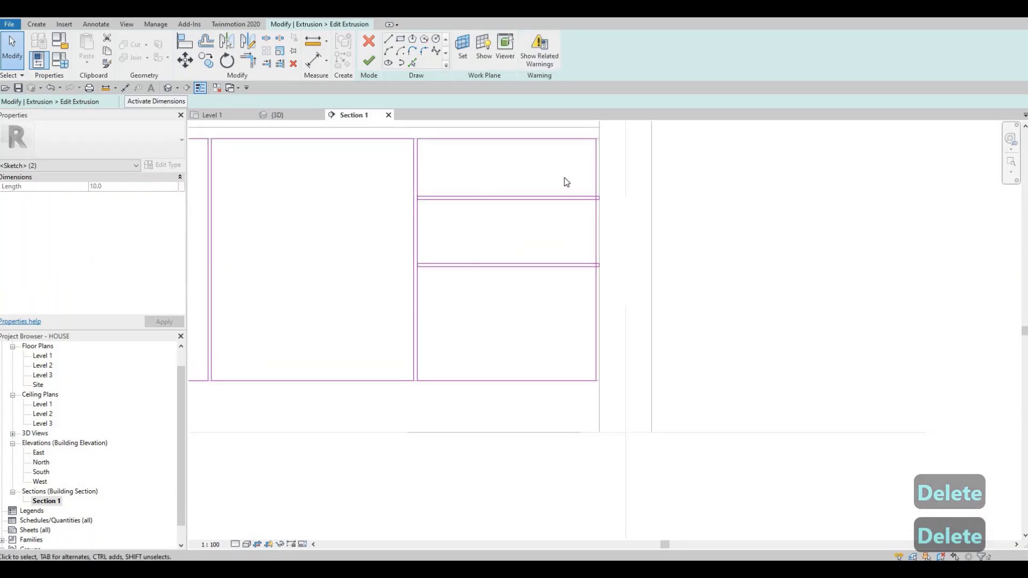
mouse_move(564, 176)
mouse_down()
mouse_move(636, 248)
mouse_move(657, 294)
mouse_up()
key(Delete)
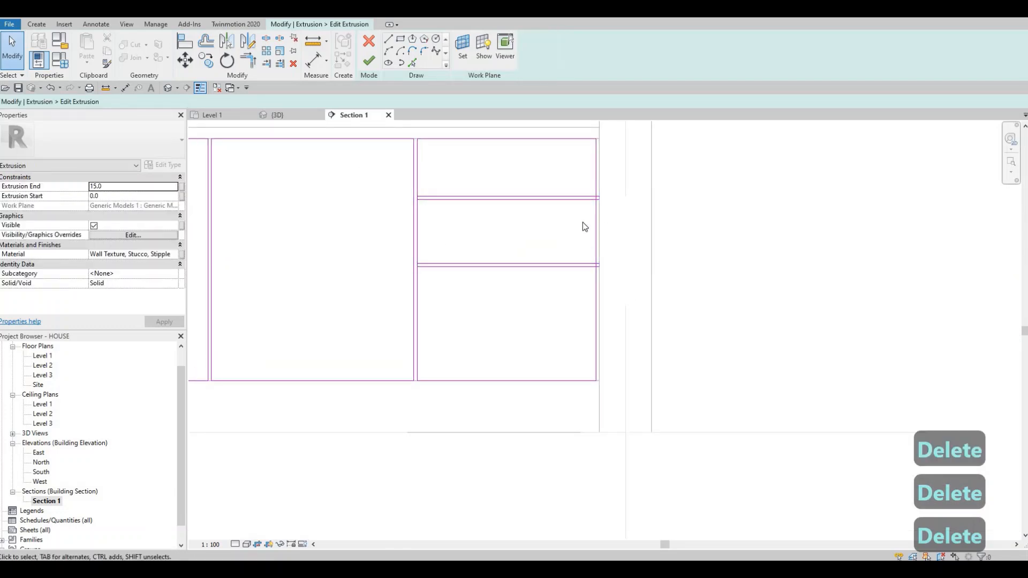
Step: Split both vertical side lines of the rightmost panel within the upper and lower drawer gaps
scroll(582, 224, up, 2)
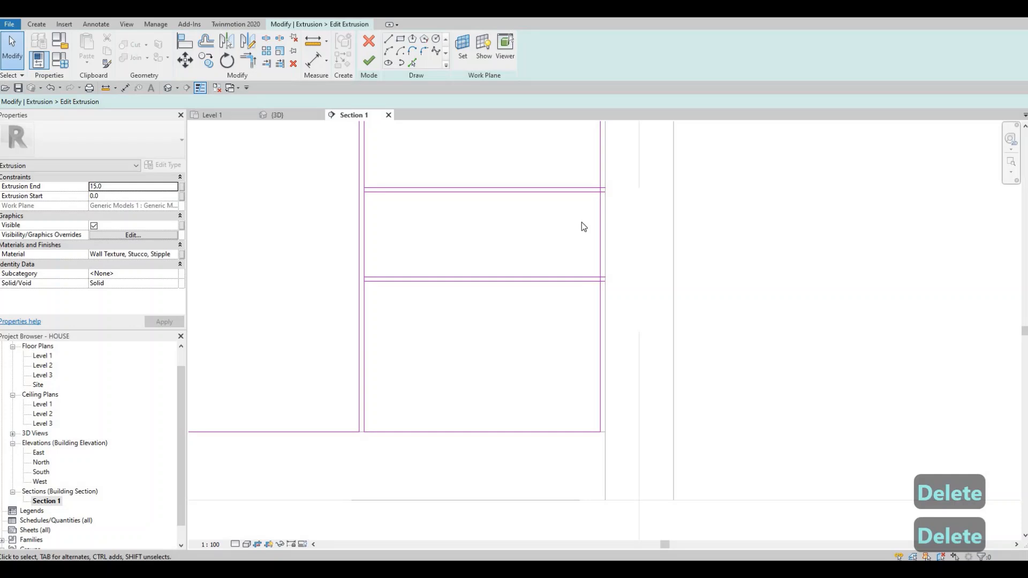
key(s)
key(l)
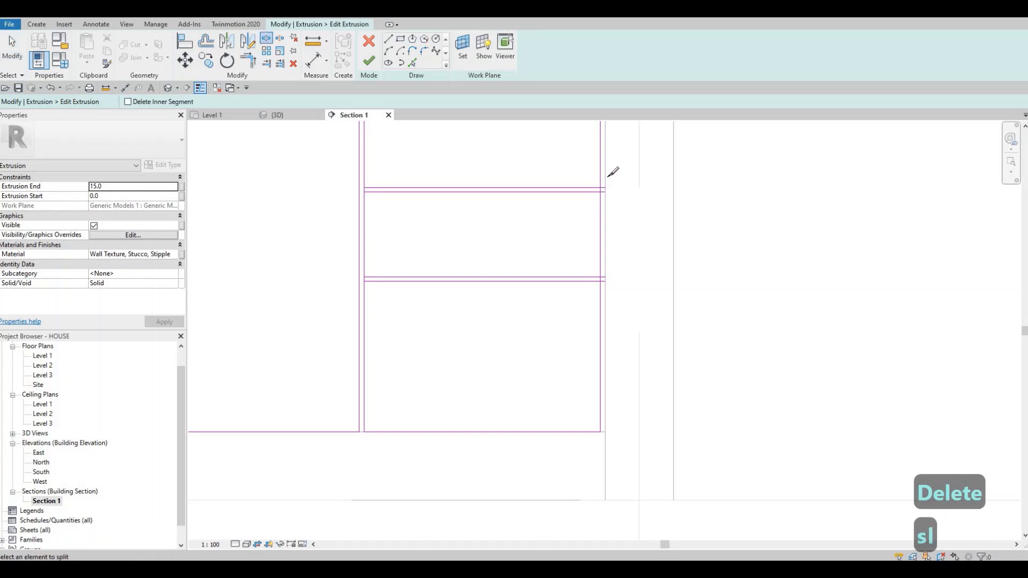
scroll(614, 170, up, 3)
click(610, 173)
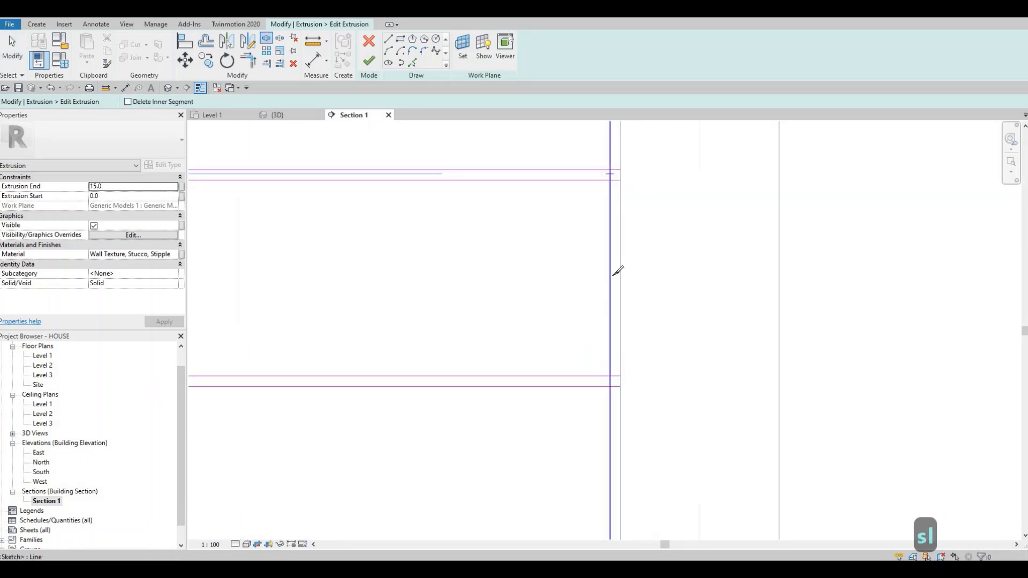
click(610, 380)
middle_drag(273, 269, 753, 339)
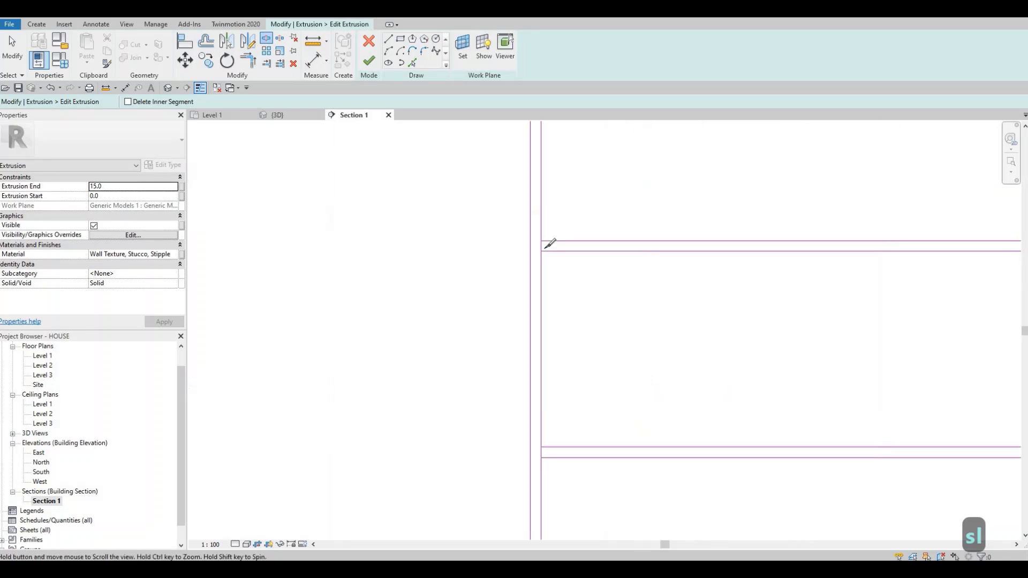
click(541, 450)
click(541, 451)
Step: Split the right side line of the leftmost panel within the upper and lower drawer gaps
middle_drag(322, 235, 447, 325)
scroll(448, 325, down, 5)
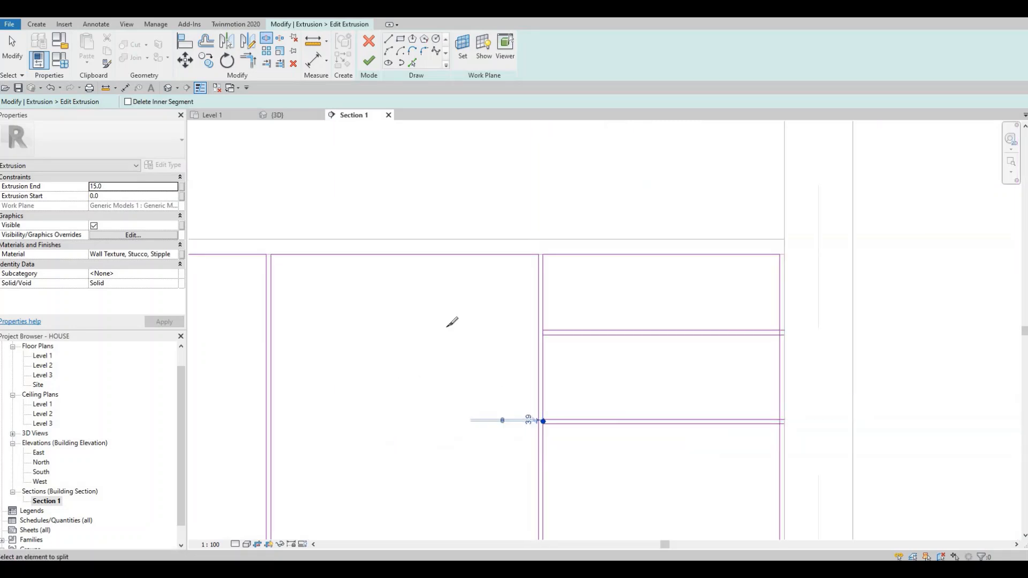
middle_drag(279, 321, 572, 309)
middle_drag(222, 329, 442, 336)
scroll(380, 333, up, 4)
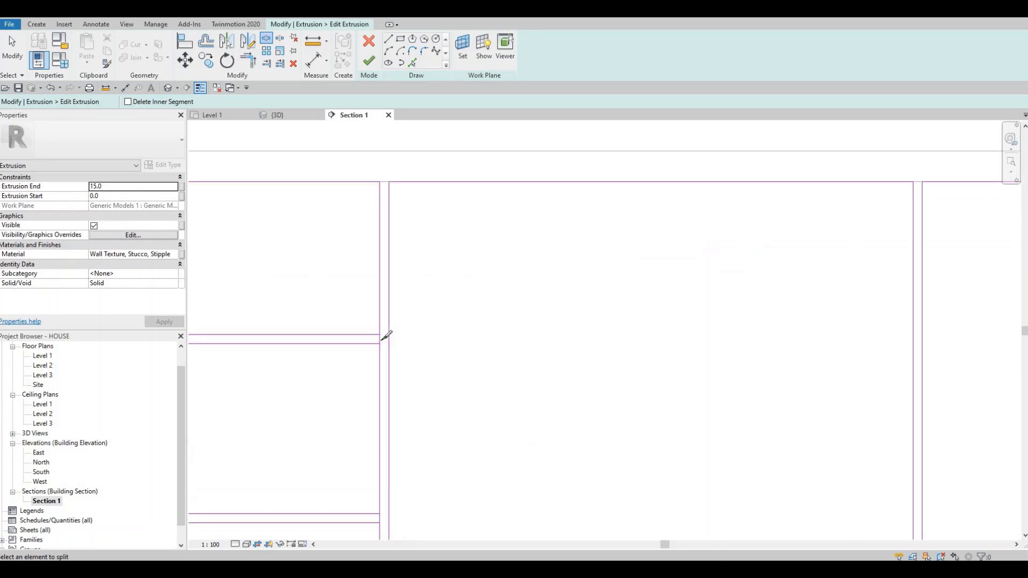
click(380, 335)
middle_drag(375, 515, 465, 299)
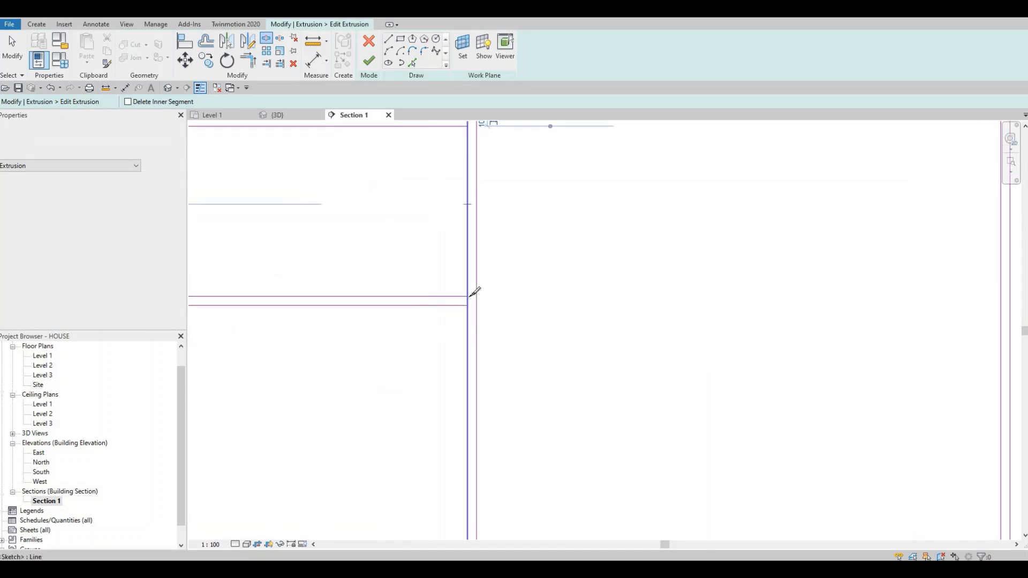
scroll(466, 303, up, 2)
click(479, 293)
scroll(401, 318, down, 1)
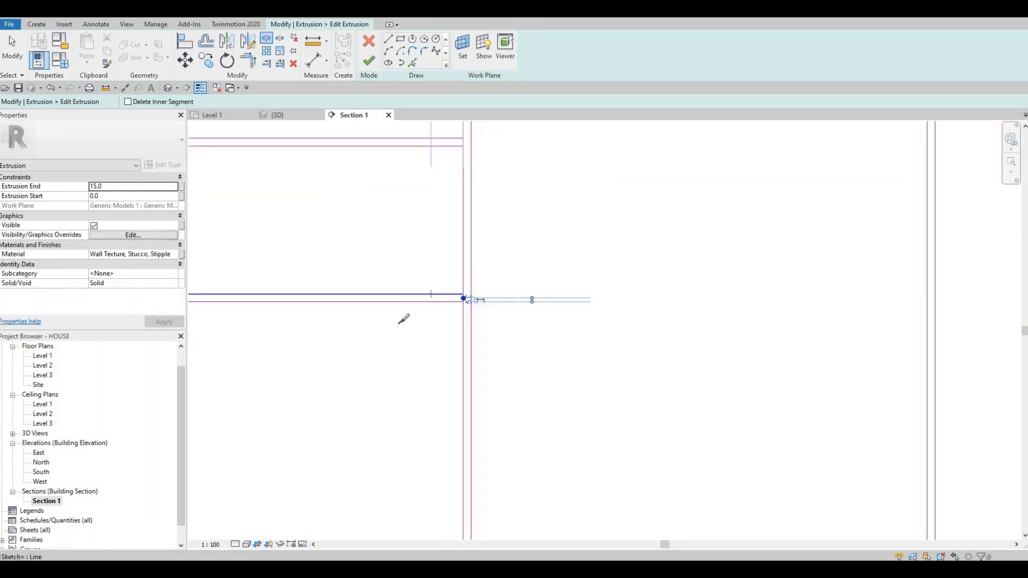
Step: Split the left side line of the leftmost panel within both drawer gaps and end the Split command
scroll(425, 344, up, 3)
scroll(424, 347, up, 1)
click(423, 342)
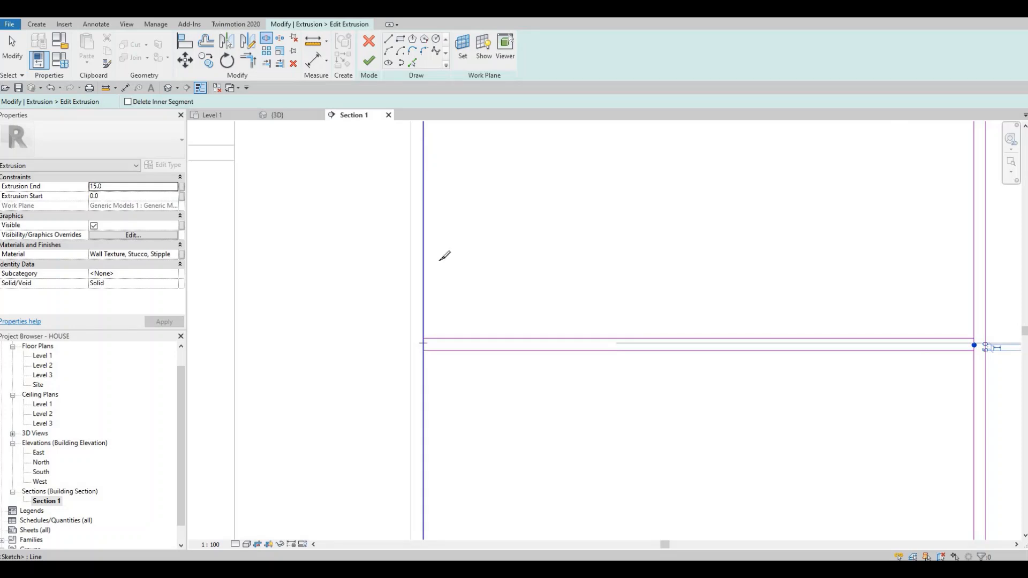
scroll(438, 253, down, 3)
middle_drag(427, 200, 423, 247)
scroll(424, 246, up, 2)
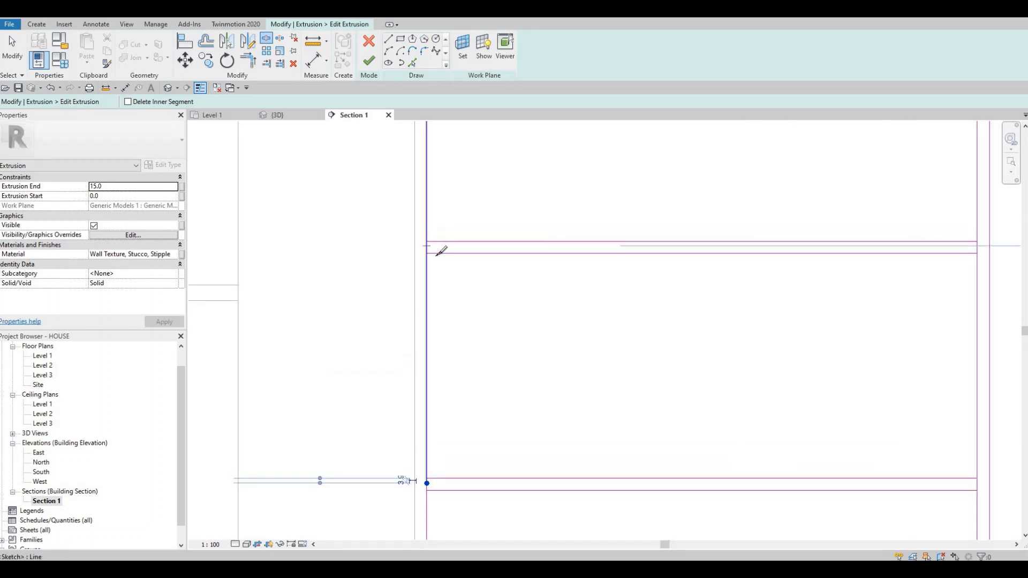
key(Escape)
key(Escape)
key(Escape)
Step: Trim the gap lines and the left side line of the leftmost panel into corners at both drawer gaps
key(t)
key(r)
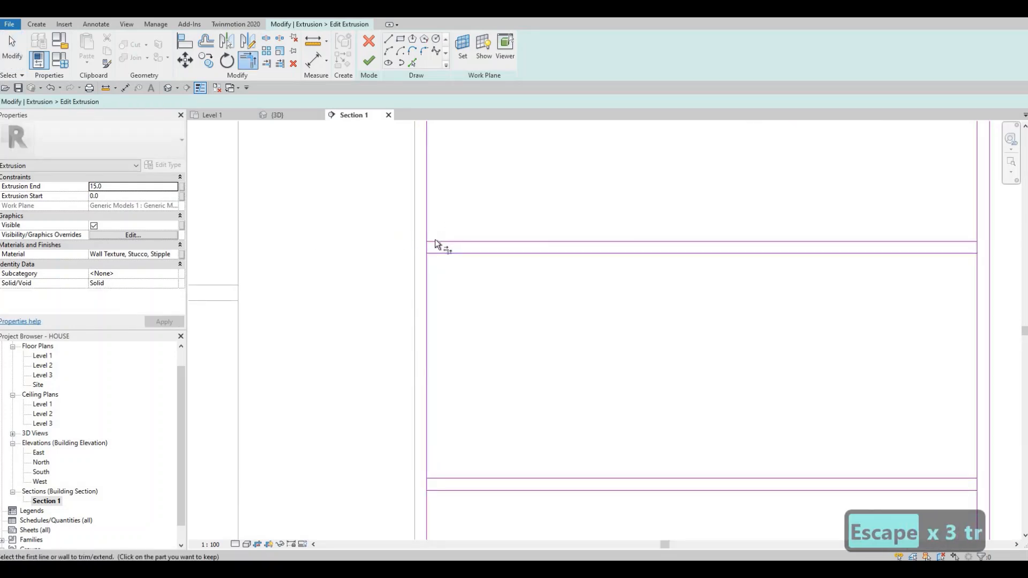
click(450, 256)
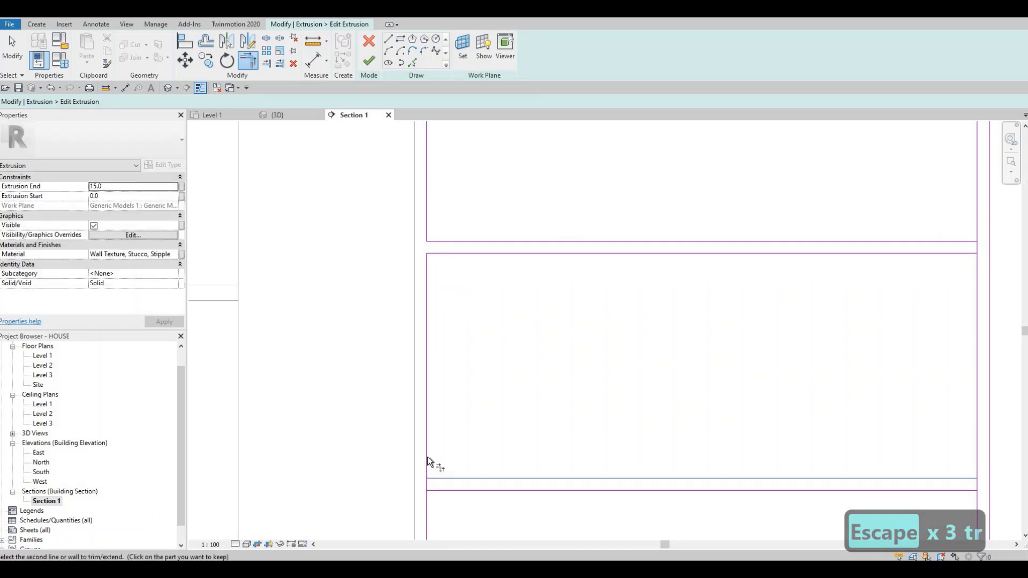
click(434, 479)
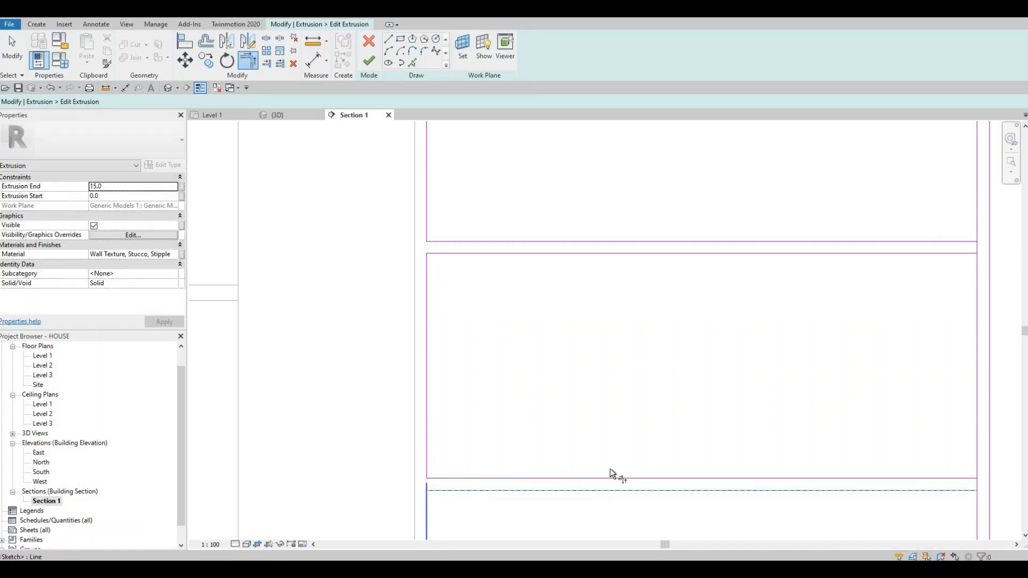
scroll(701, 303, down, 2)
Step: Trim the gap lines and the right side line of the leftmost panel into corners, closing the three drawer outlines
click(701, 303)
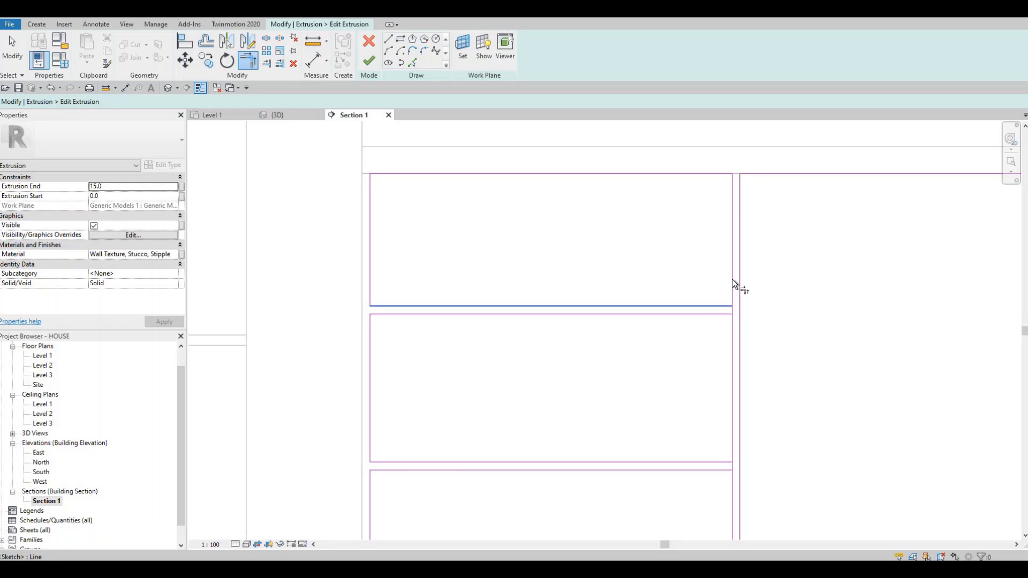
click(731, 278)
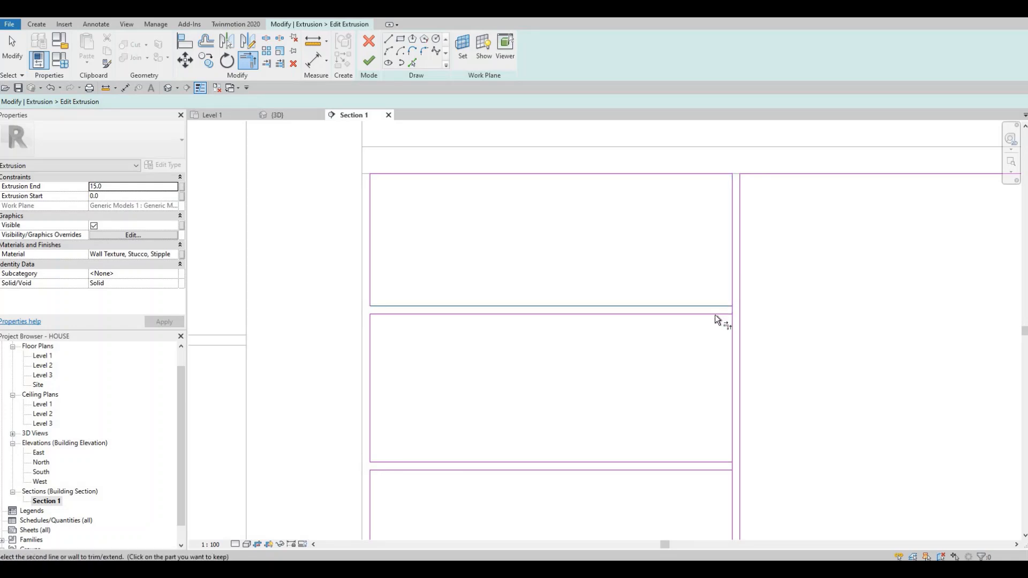
click(715, 314)
click(732, 332)
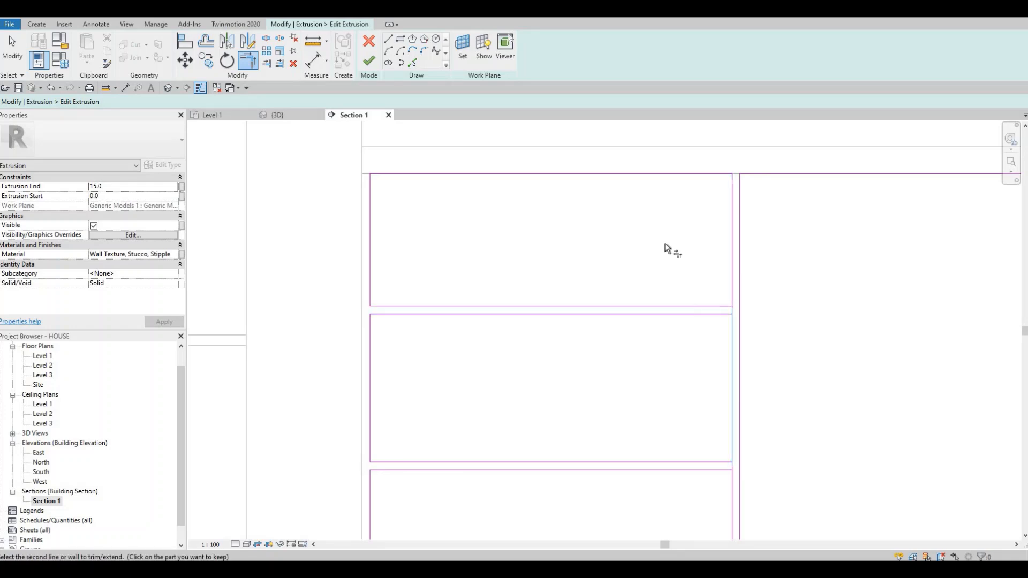
middle_drag(714, 319, 644, 193)
click(665, 311)
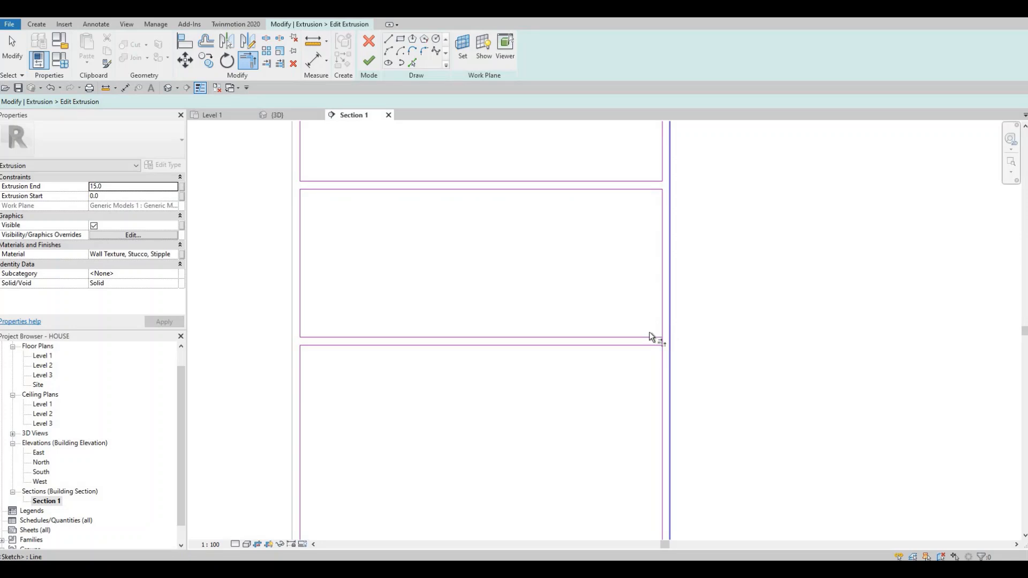
click(651, 337)
click(655, 348)
click(662, 352)
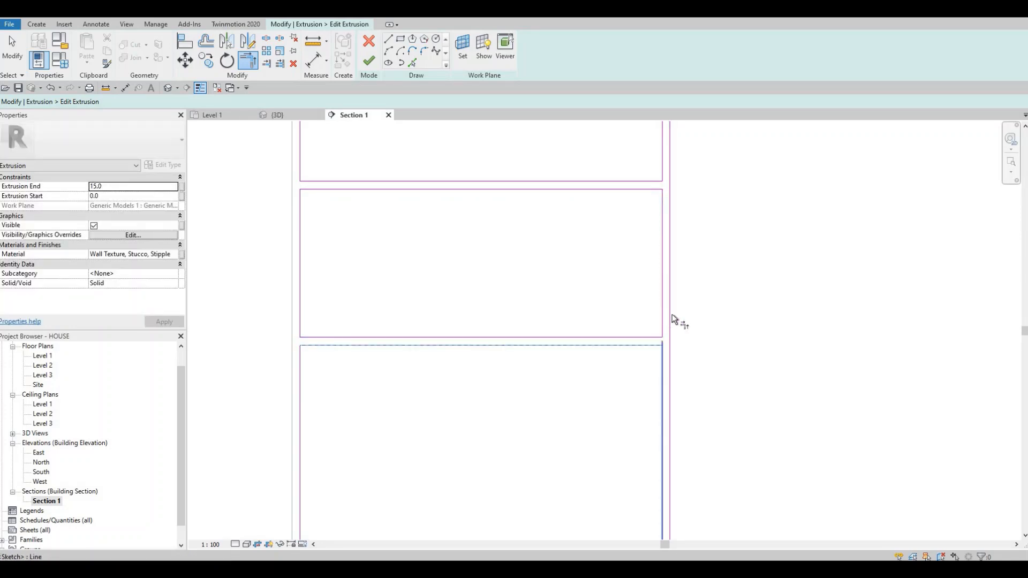
Step: Trim the gap lines and the left side line of the rightmost panel into corners at both drawer gaps
scroll(672, 314, down, 4)
middle_drag(722, 249, 273, 231)
scroll(673, 273, up, 6)
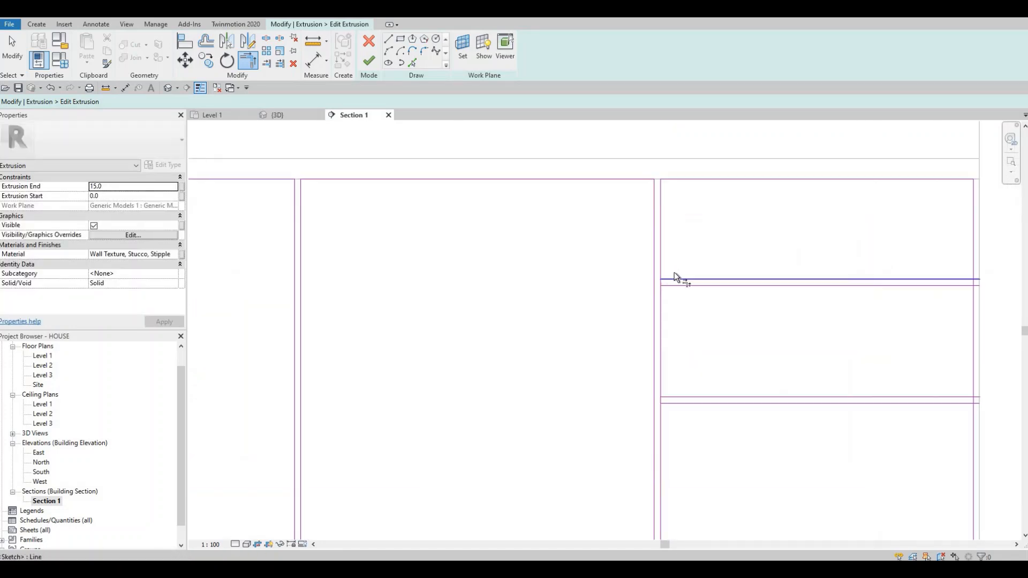
click(657, 287)
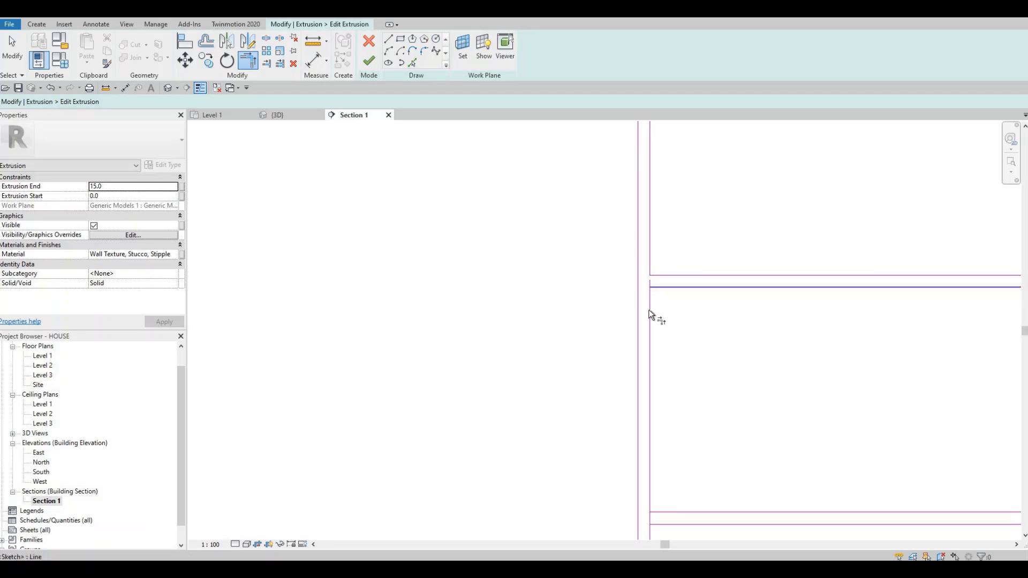
middle_drag(670, 519, 593, 331)
click(599, 325)
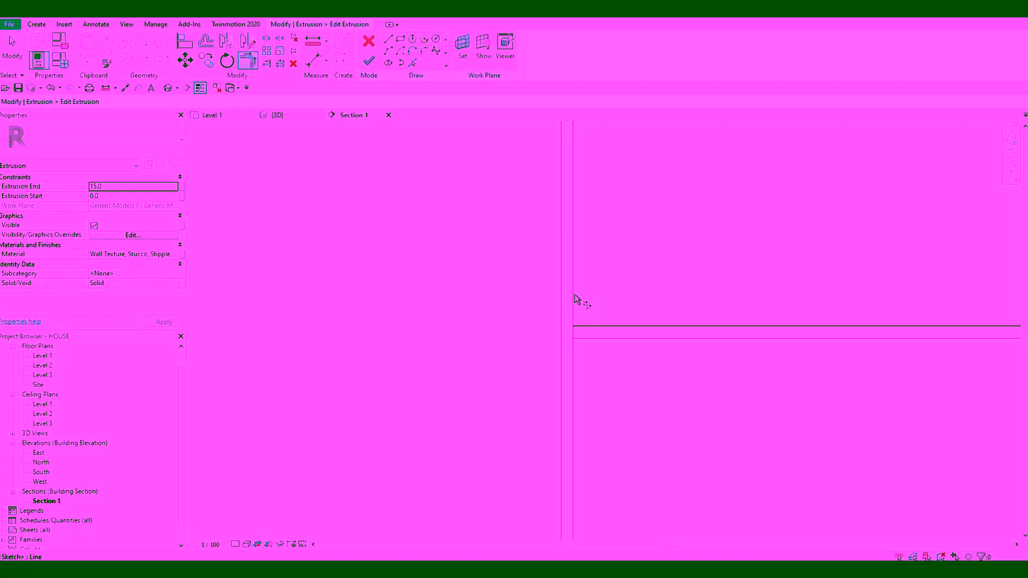
click(574, 294)
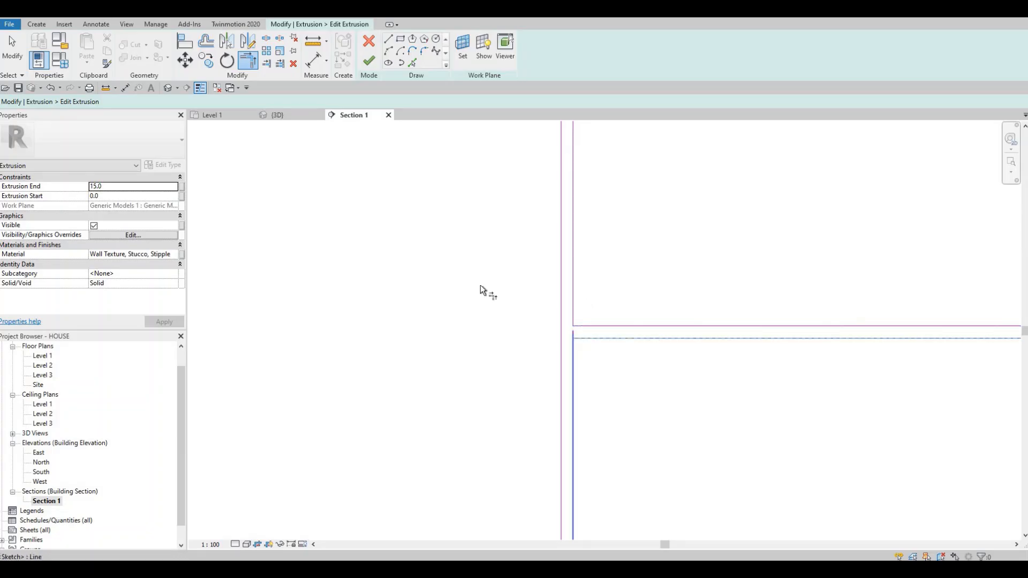
Step: Trim the lower drawer gap's lines and the right side line of the rightmost panel into corners
middle_drag(480, 285, 644, 274)
click(691, 295)
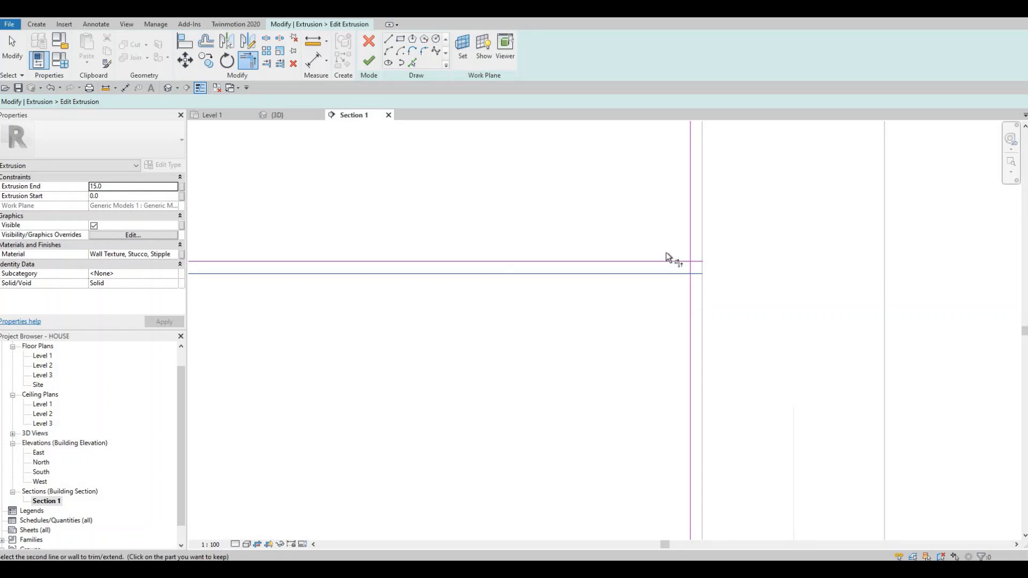
click(659, 261)
click(689, 227)
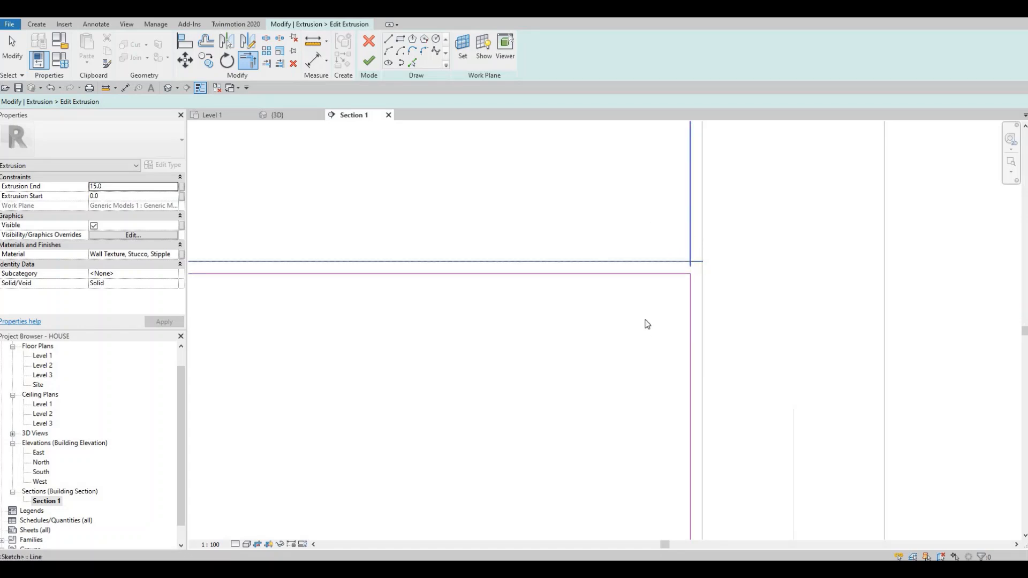
Step: Trim the upper drawer gap's lines and the right side line of the rightmost panel into corners
middle_drag(645, 235, 644, 335)
scroll(645, 331, down, 2)
middle_drag(648, 272, 641, 329)
scroll(650, 277, up, 3)
click(653, 277)
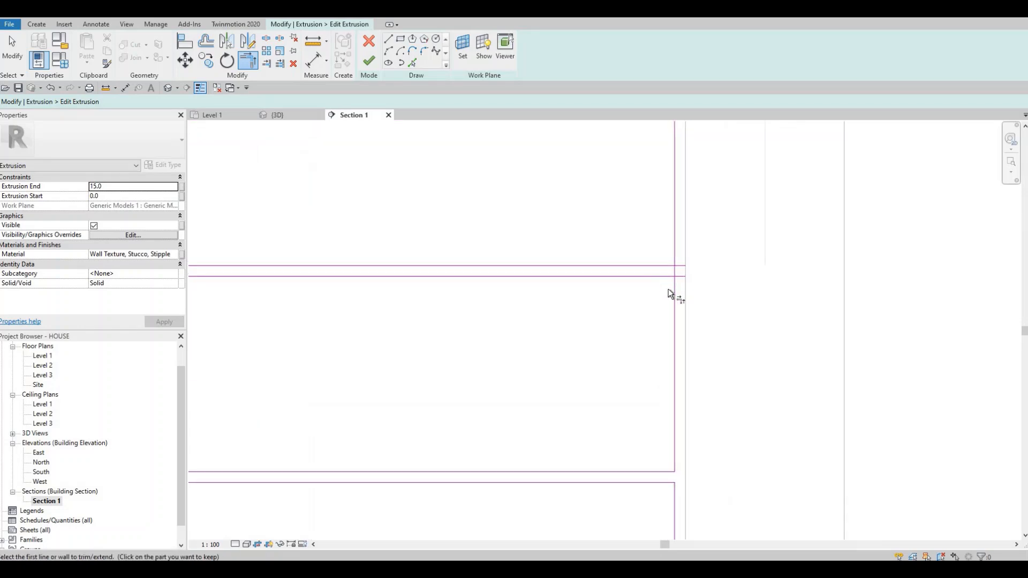
click(674, 295)
click(656, 265)
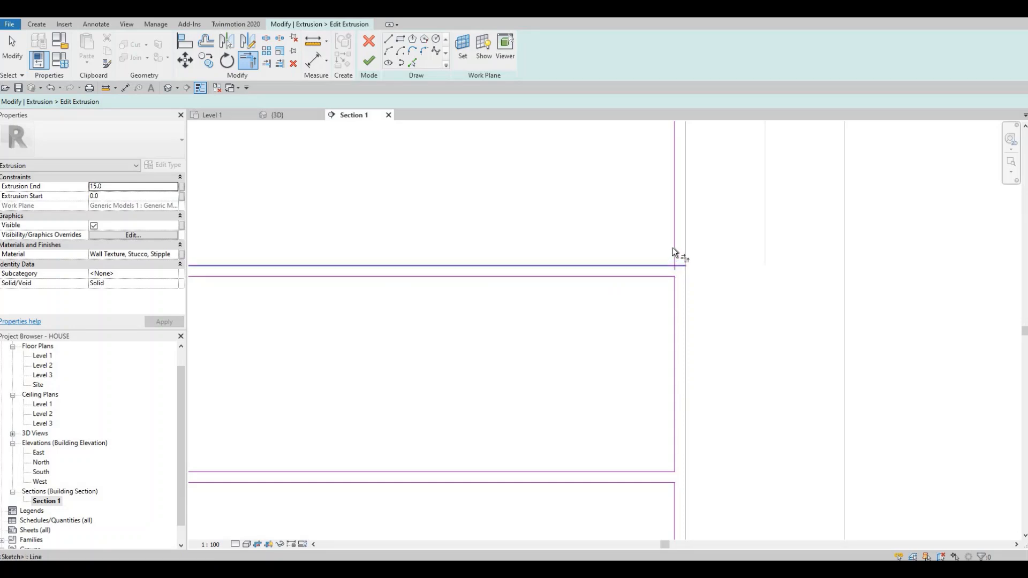
click(673, 247)
Step: Finish the fronts' extrusion sketch and the in-place model, dismissing the save reminder without saving
scroll(657, 270, down, 2)
middle_drag(658, 270, 757, 273)
scroll(685, 274, down, 1)
scroll(638, 256, down, 1)
middle_drag(638, 256, 770, 264)
scroll(701, 227, up, 3)
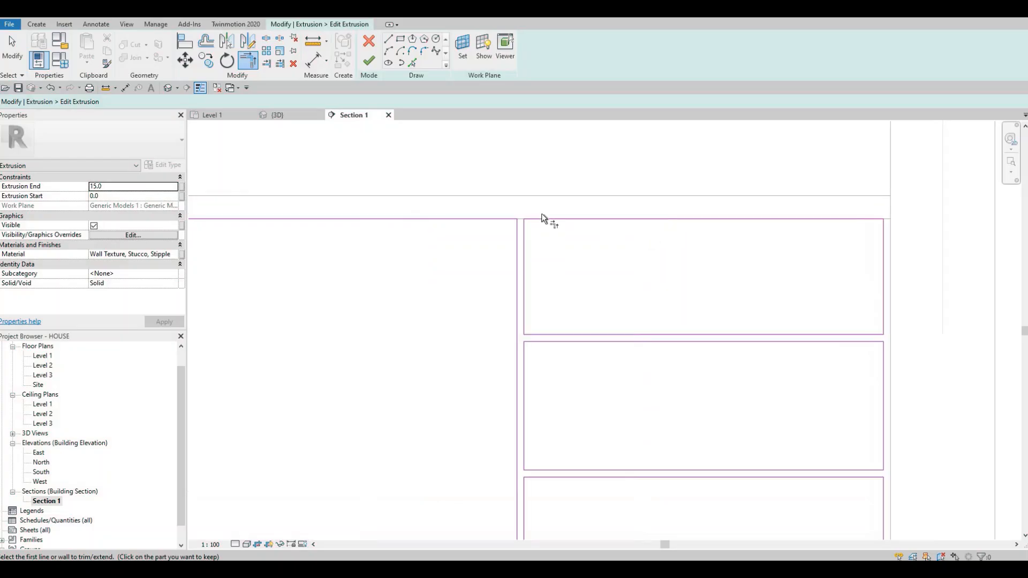
scroll(541, 213, down, 4)
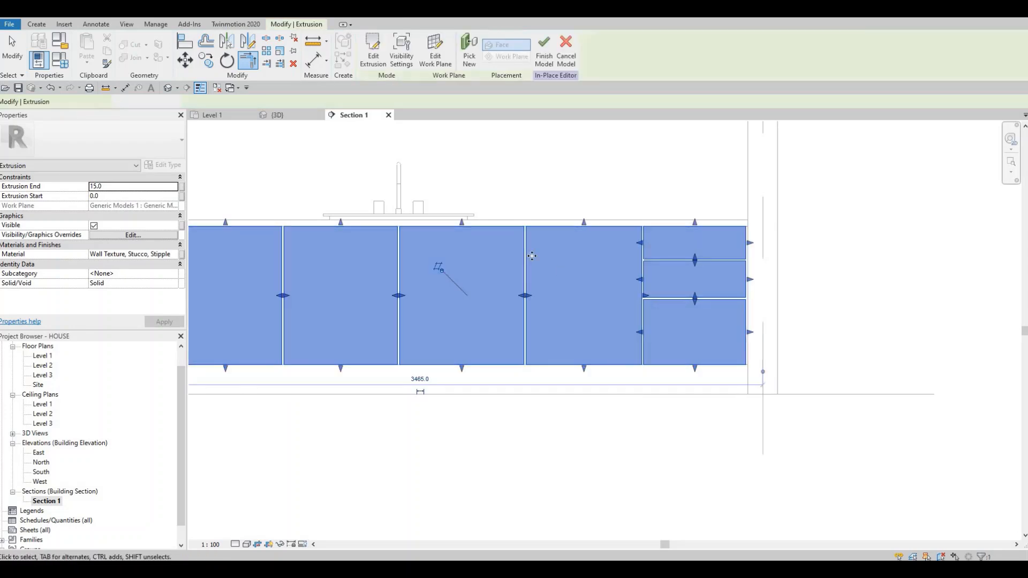
scroll(530, 255, down, 1)
middle_drag(530, 255, 637, 255)
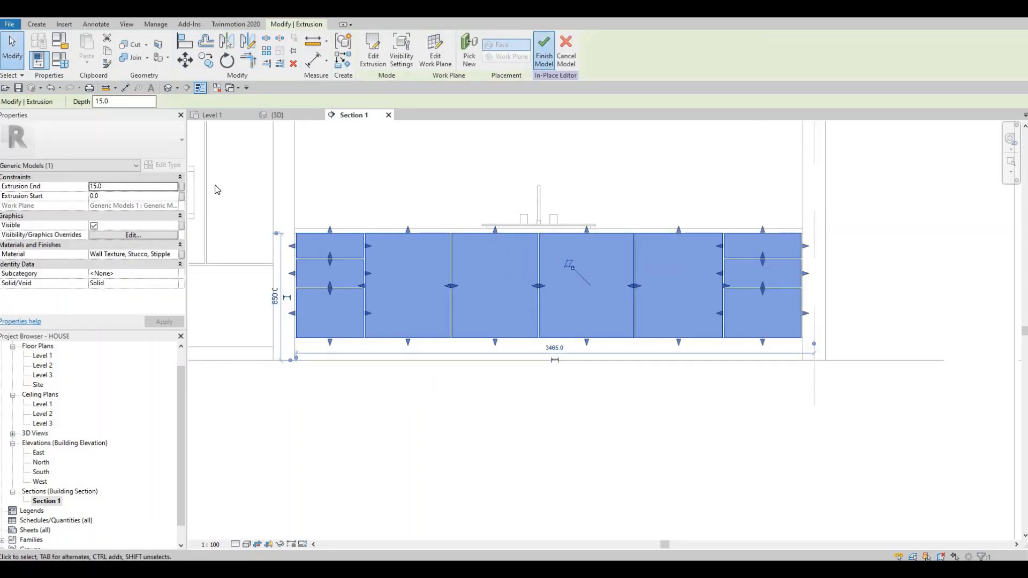
click(543, 50)
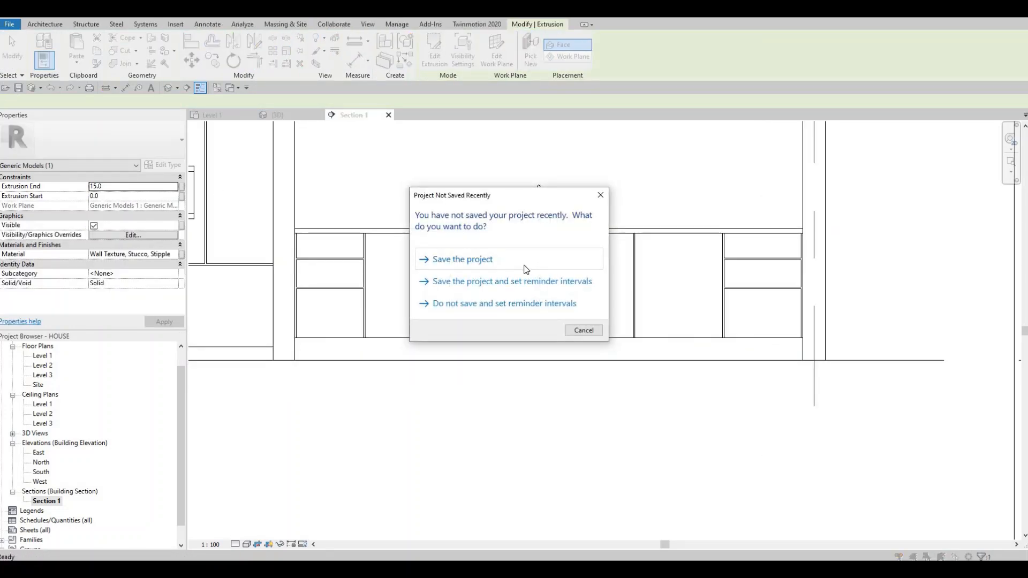
key(Escape)
key(Escape)
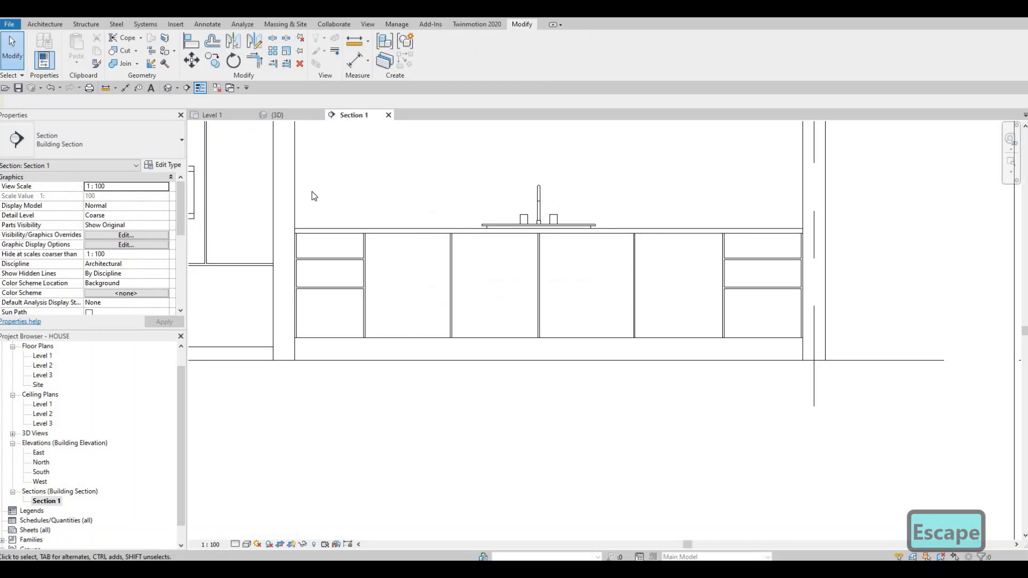
Step: In the 3D view, align the countertop's front face with the outer face of the cabinet fronts
click(168, 88)
shift+middle_drag(527, 357, 455, 369)
scroll(573, 294, up, 3)
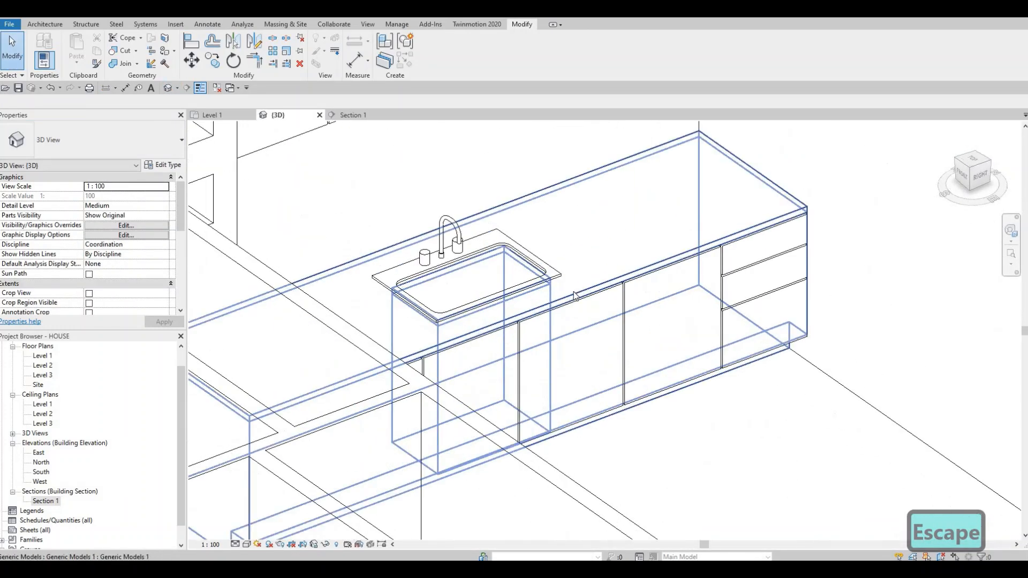
scroll(574, 295, up, 3)
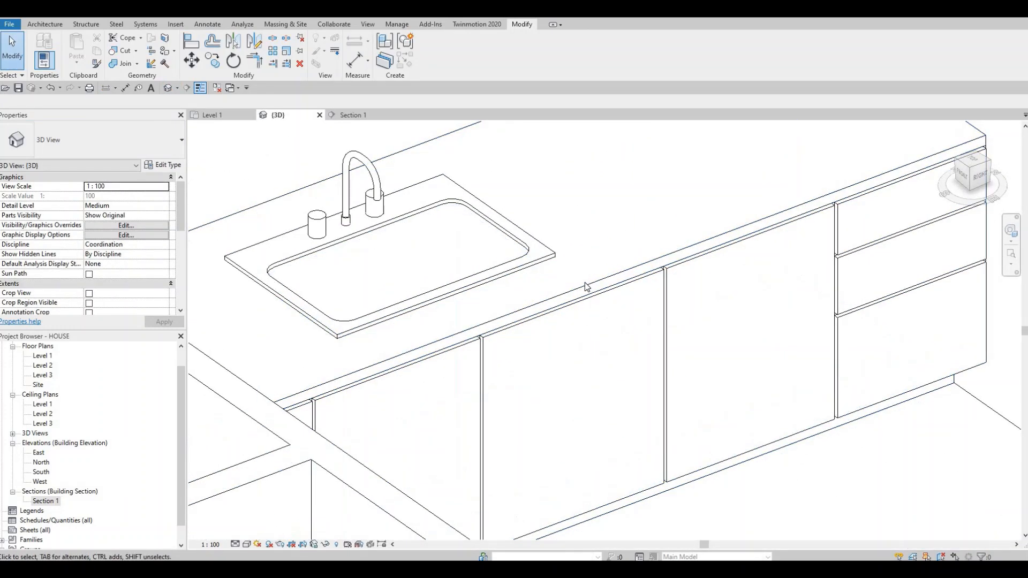
click(585, 291)
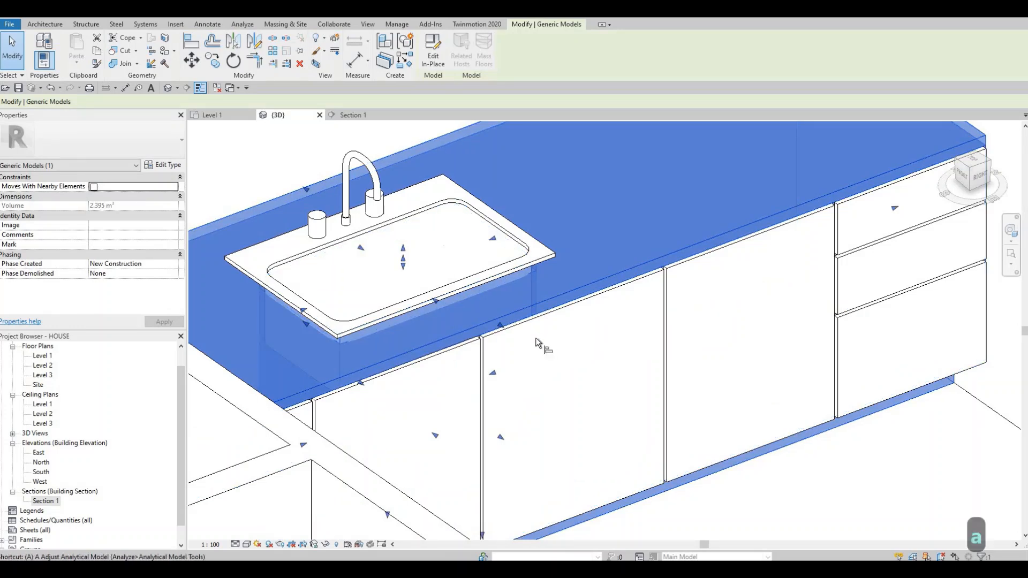
key(a)
key(l)
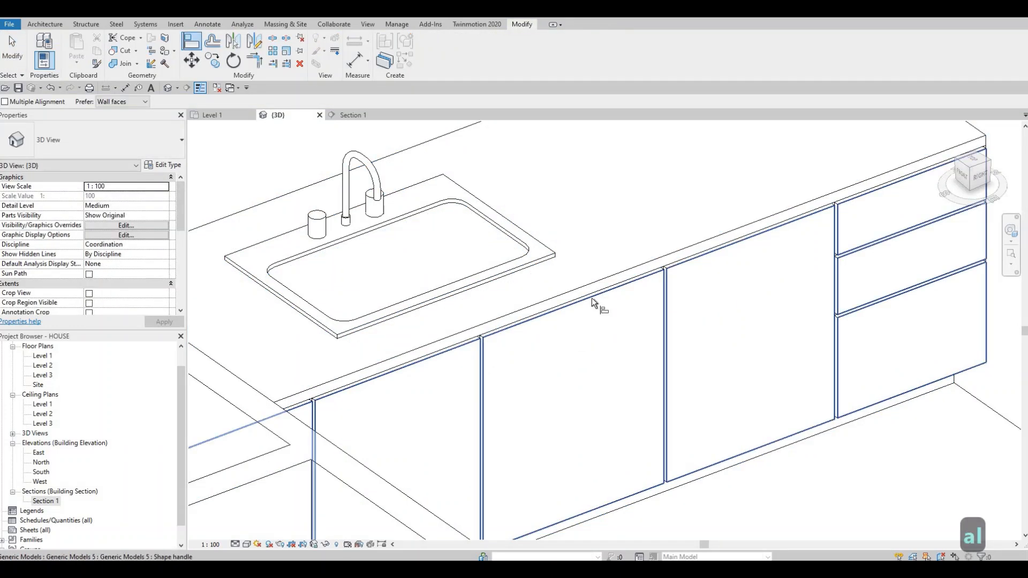
click(592, 284)
click(593, 298)
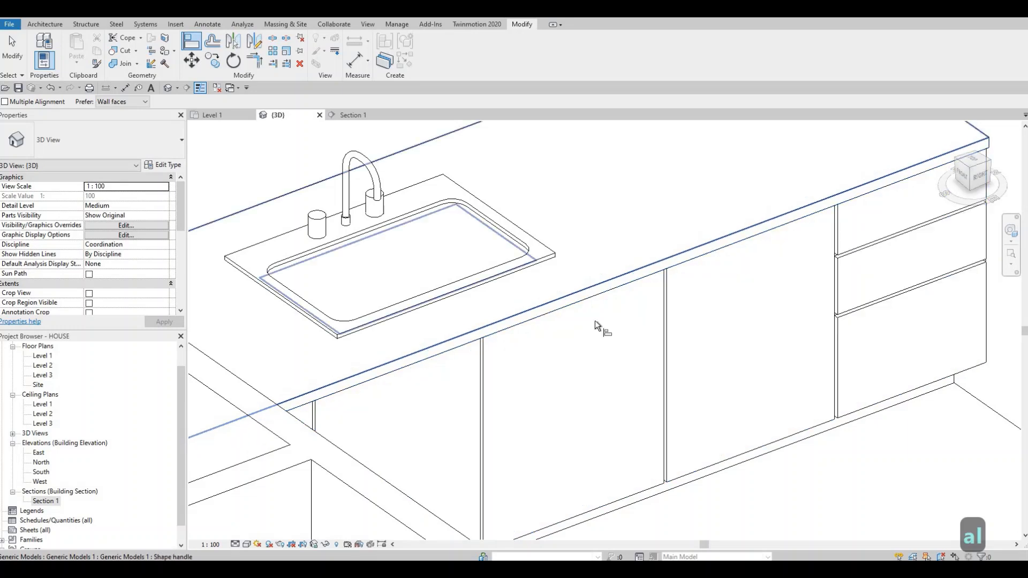
key(Escape)
Step: Examine the base cabinet's doors, drawers and countertop edge from the front in the 3D view
shift+middle_drag(609, 341, 487, 303)
shift+middle_drag(489, 335, 404, 399)
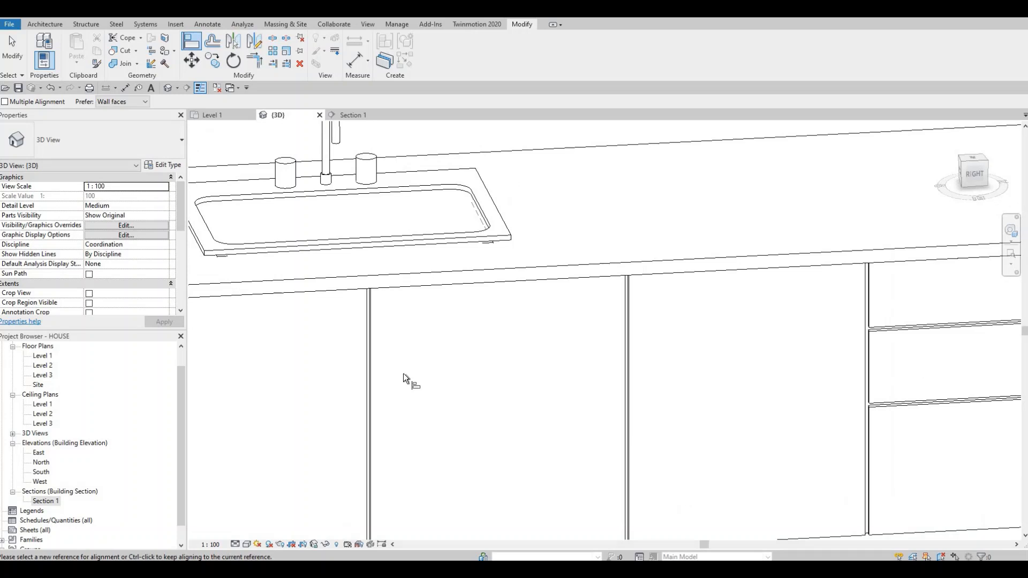
scroll(403, 374, down, 5)
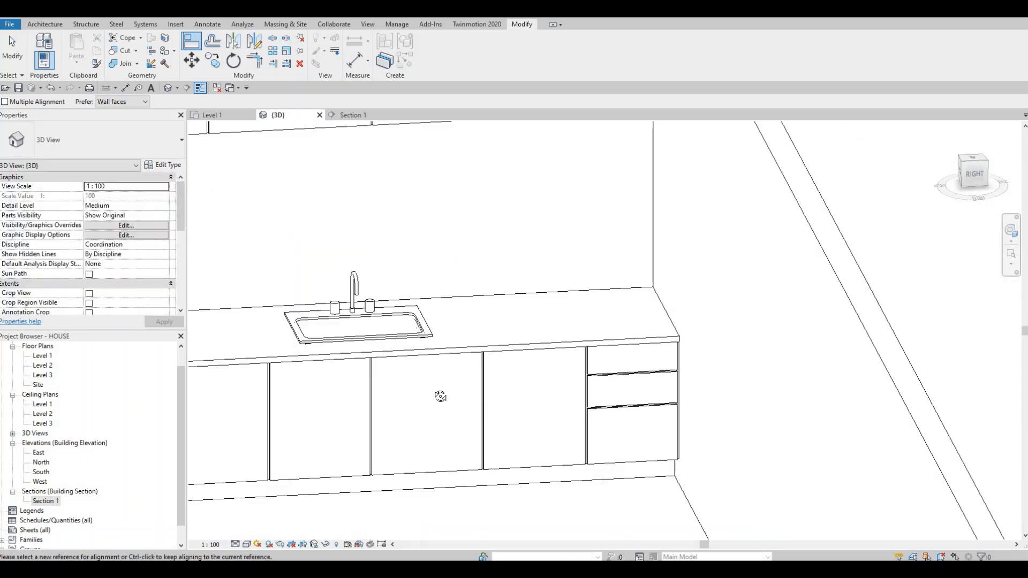
shift+middle_drag(434, 405, 656, 319)
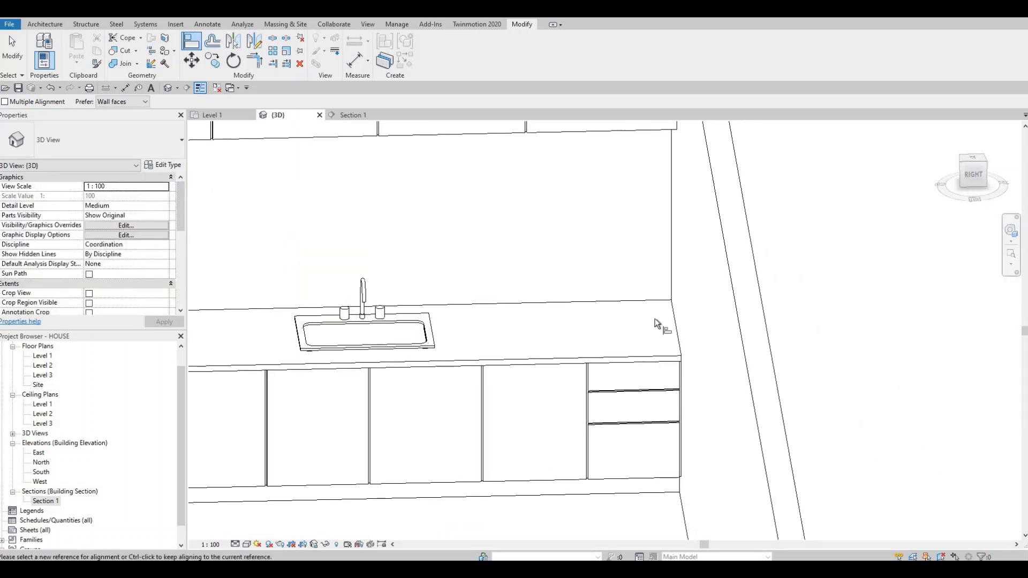
middle_drag(458, 341, 365, 302)
scroll(423, 345, up, 3)
key(Escape)
key(Escape)
scroll(365, 302, up, 2)
scroll(461, 313, up, 1)
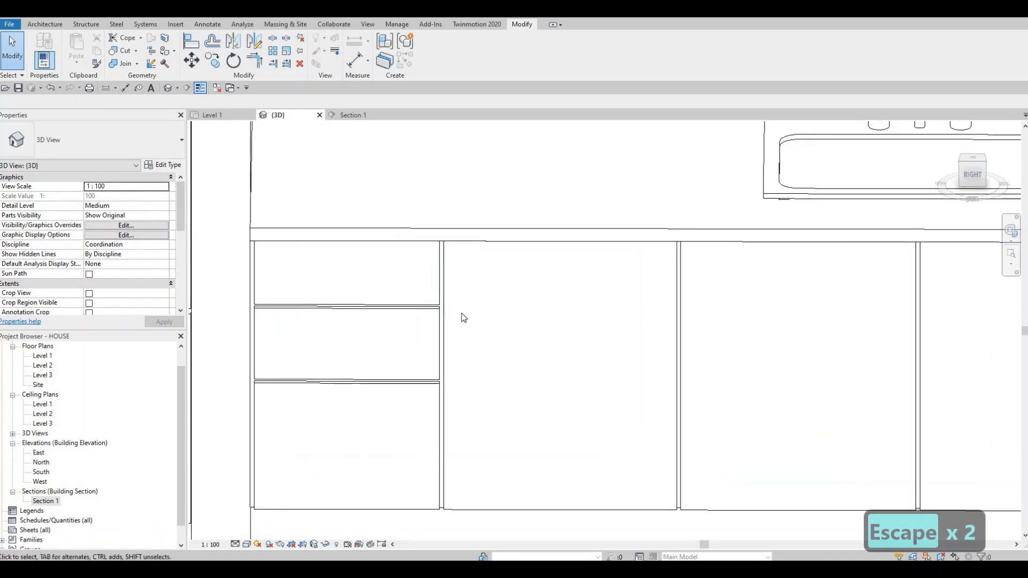
scroll(462, 313, down, 4)
middle_drag(530, 318, 473, 318)
scroll(475, 351, down, 5)
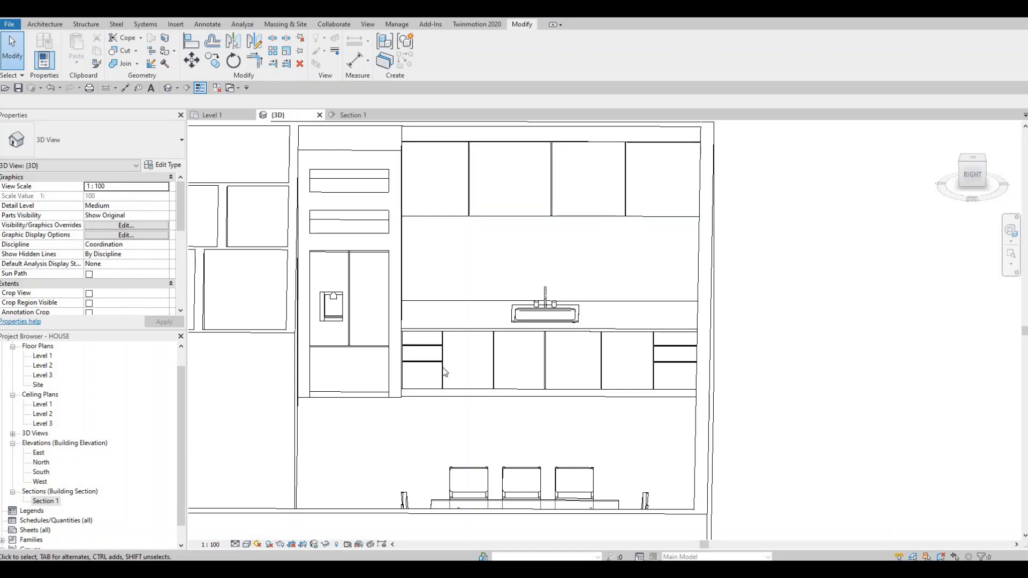
scroll(444, 371, up, 4)
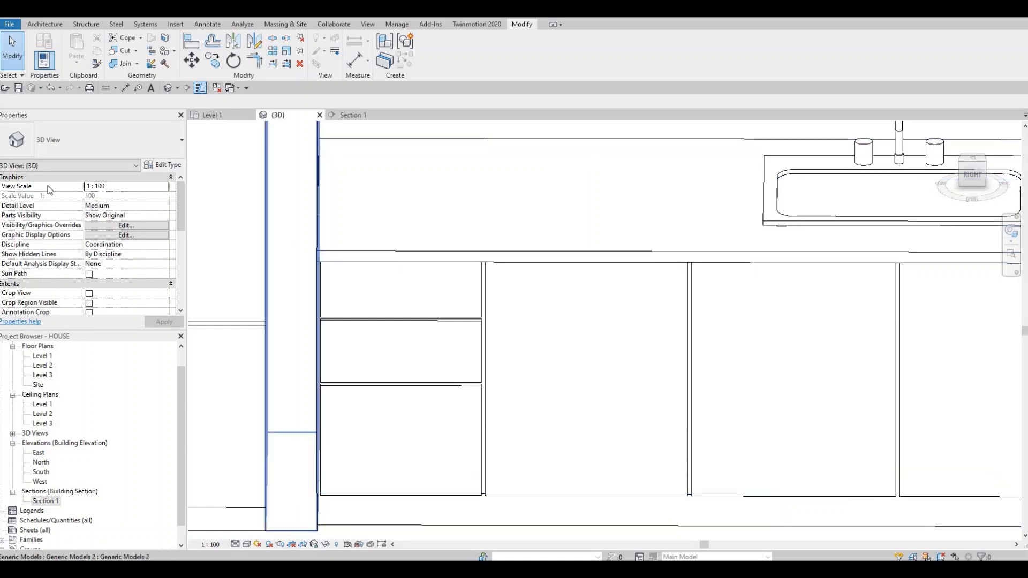
Step: Open the Section 1 view and start a new in-place model in the Generic Models category with the default name
key(F1)
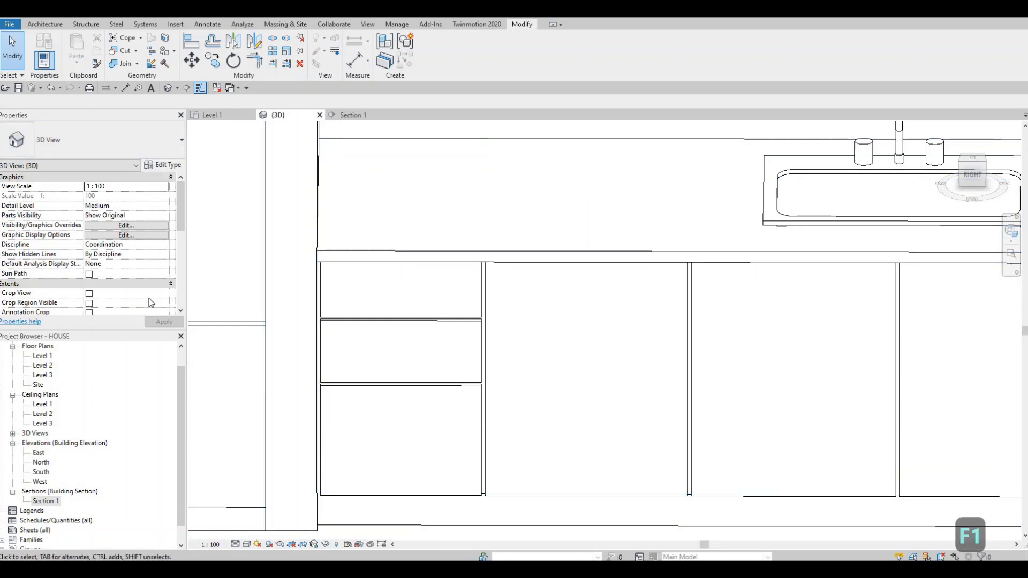
double_click(49, 502)
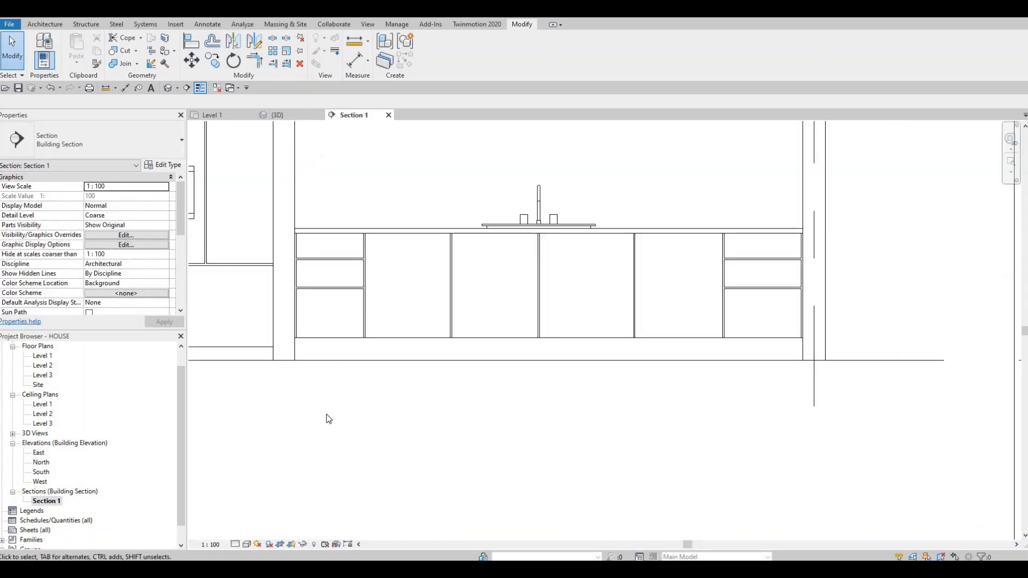
scroll(350, 354, up, 1)
scroll(347, 356, down, 2)
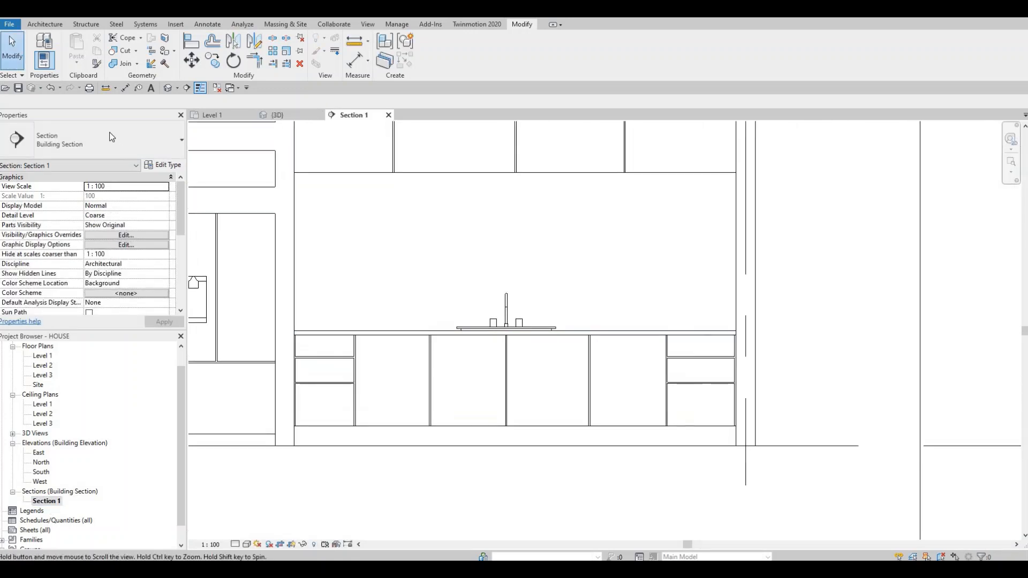
click(47, 26)
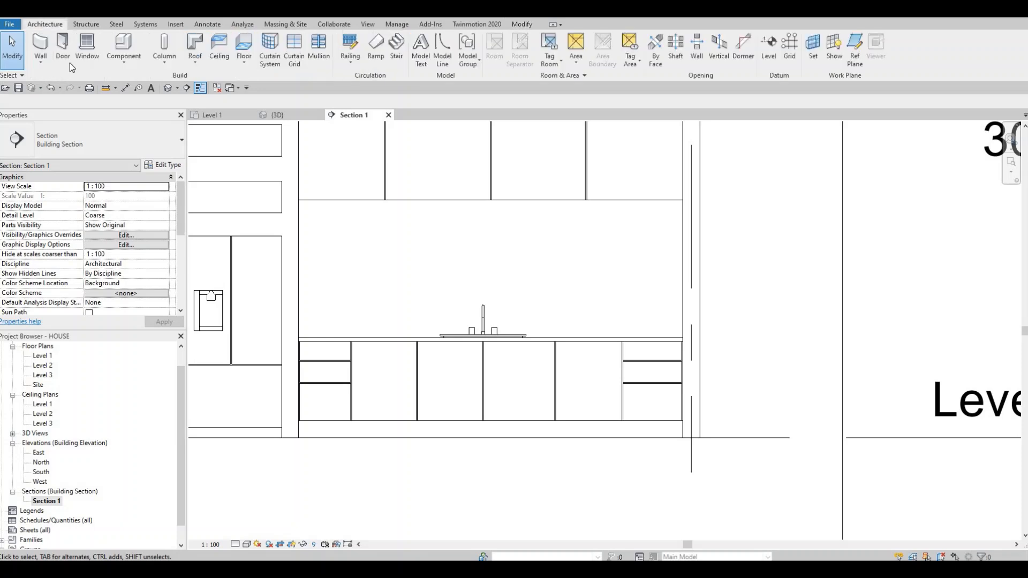
click(124, 61)
click(131, 102)
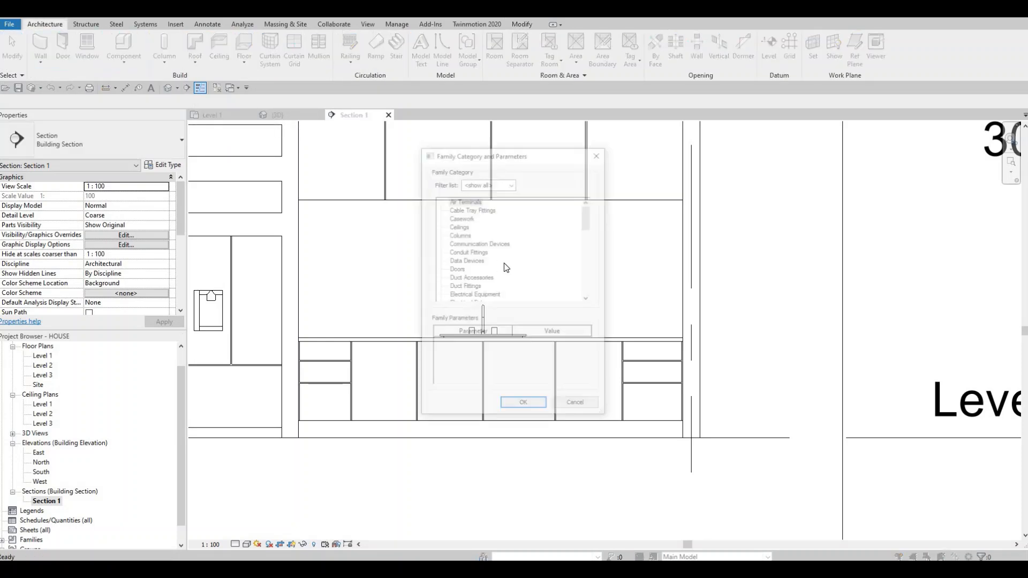
scroll(476, 251, down, 3)
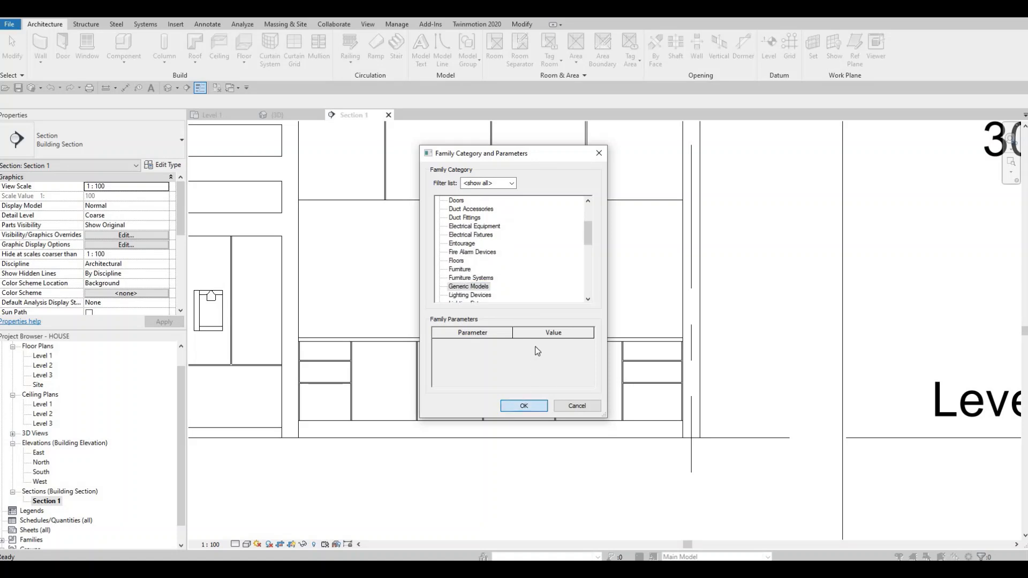
click(523, 406)
click(522, 308)
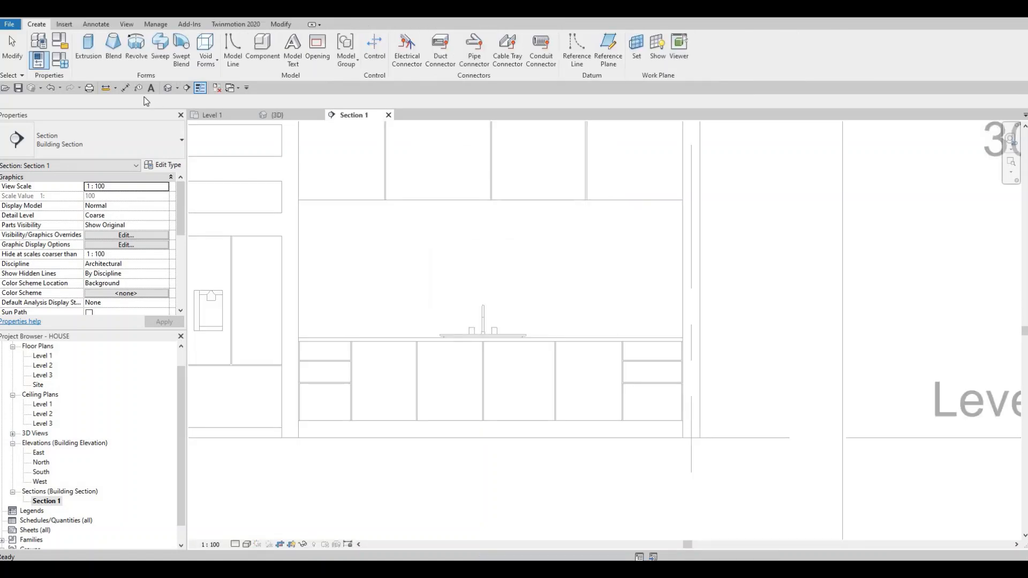
Step: Start an extrusion on the cabinet fronts' face and sketch a rectangle about 85 by 10 mm on the leftmost panel's top drawer
click(90, 49)
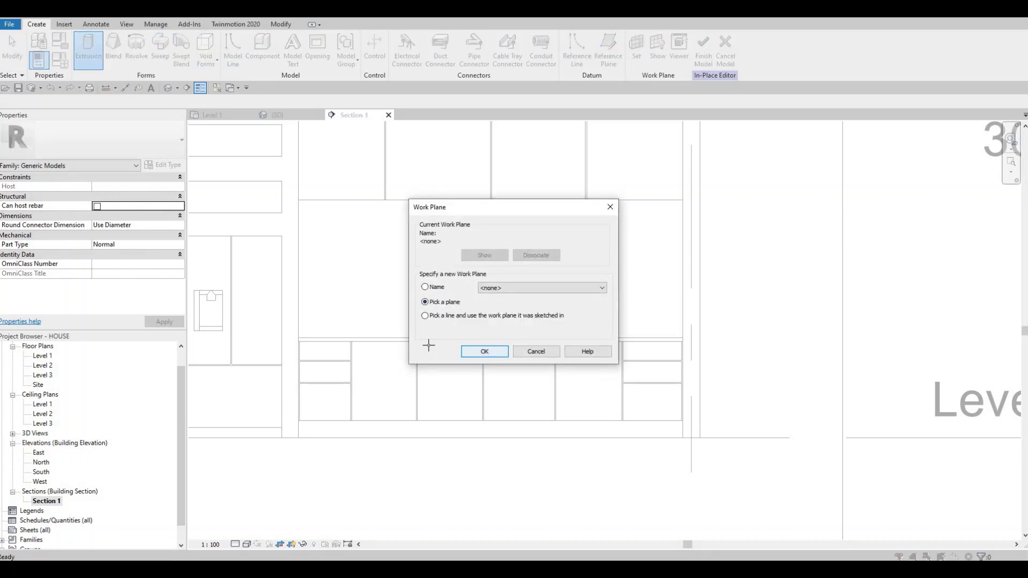
click(485, 351)
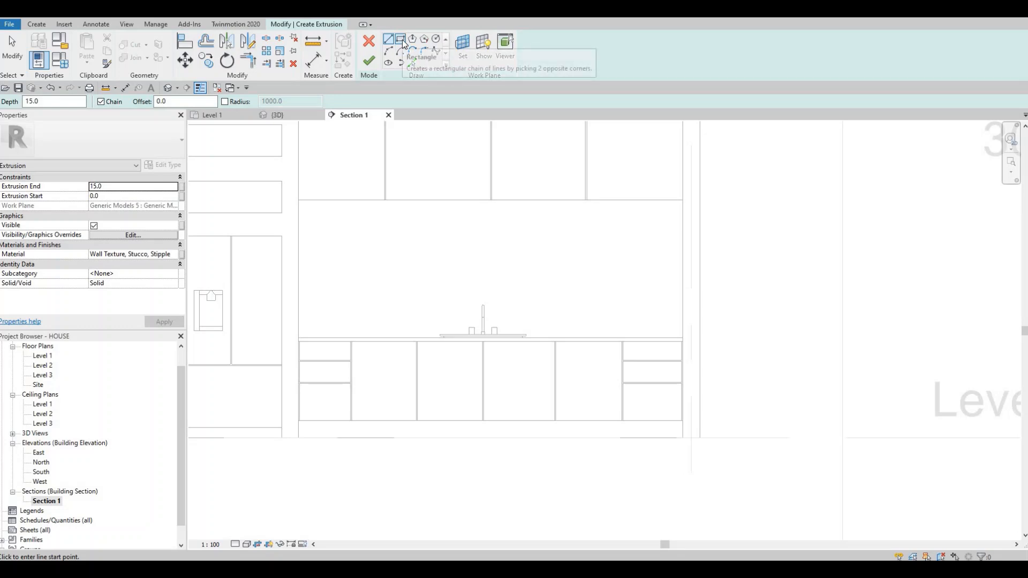
click(402, 40)
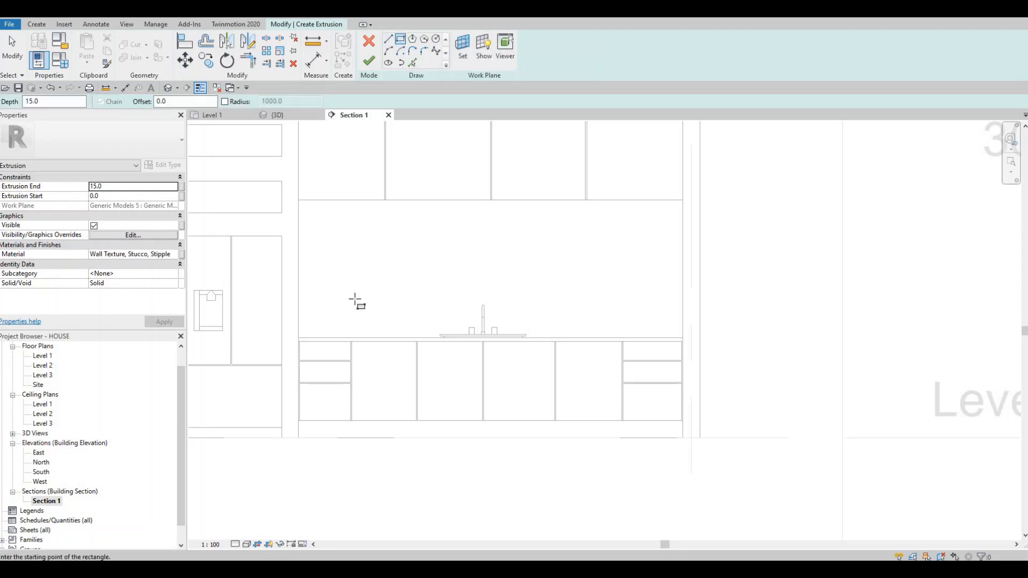
scroll(310, 360, up, 4)
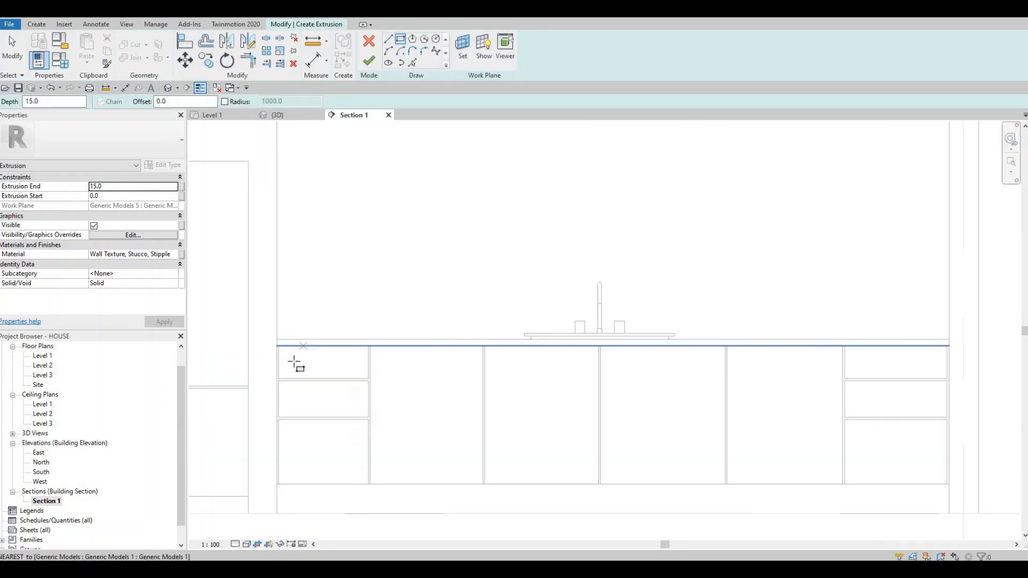
scroll(296, 364, up, 3)
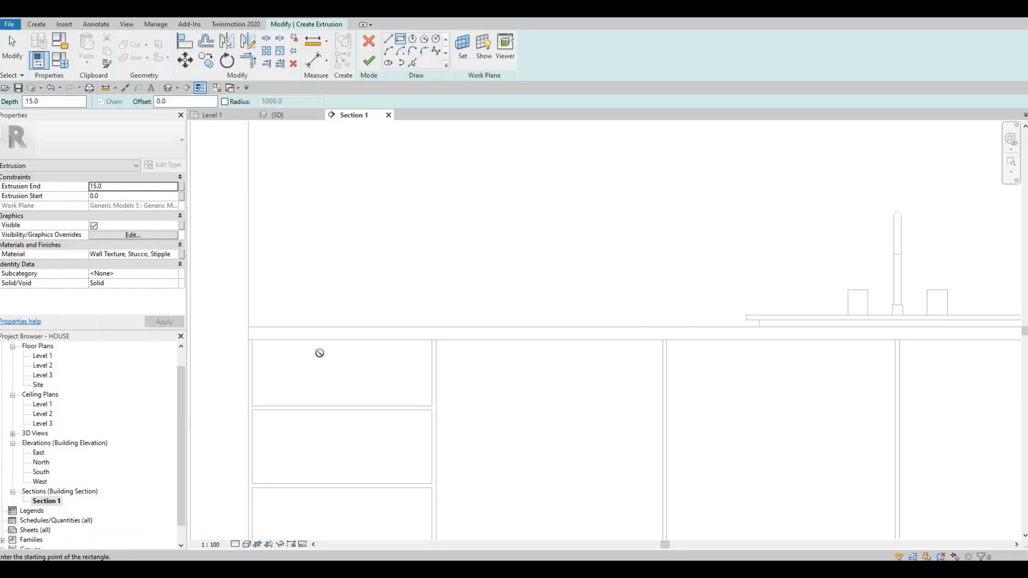
click(320, 354)
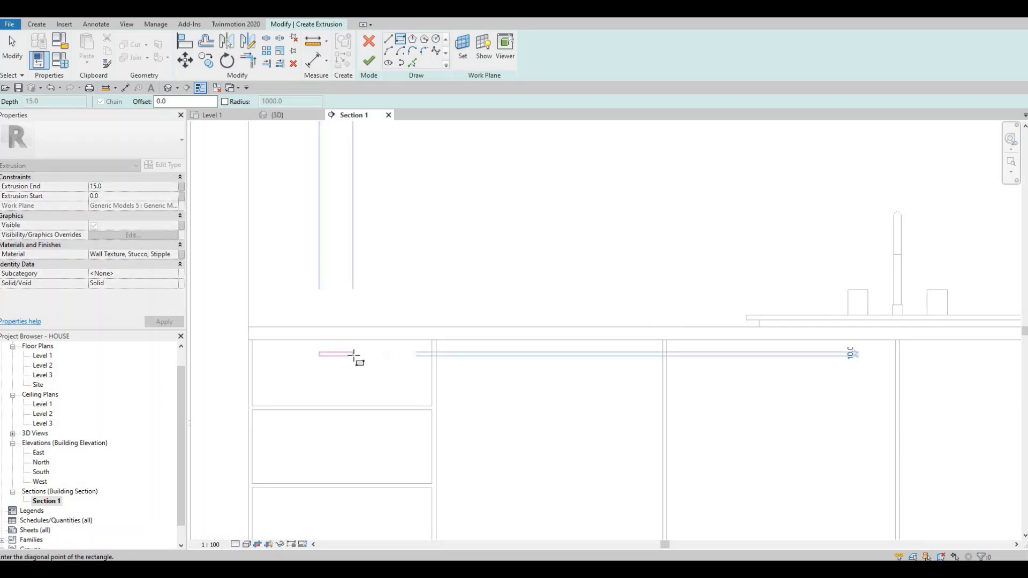
click(352, 355)
scroll(353, 355, up, 1)
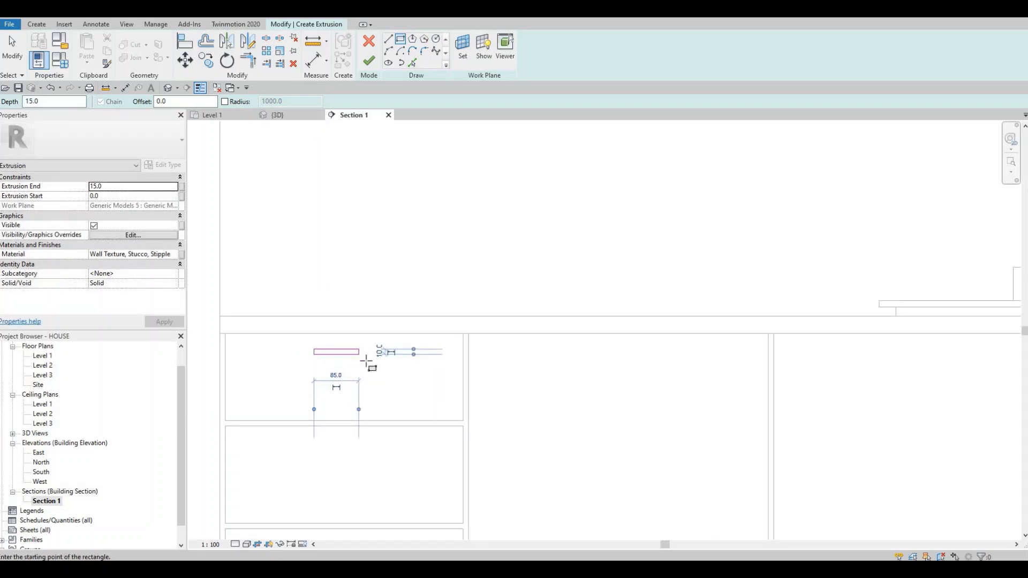
scroll(367, 362, down, 4)
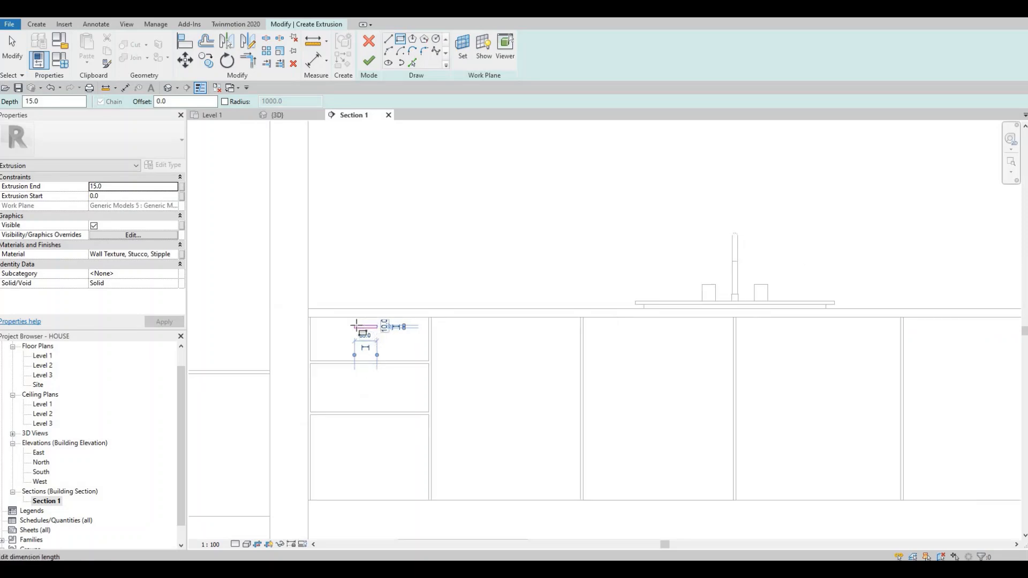
key(Escape)
Step: Set the extrusion end of the drawer rectangle's sketch to 25 mm
scroll(364, 324, up, 5)
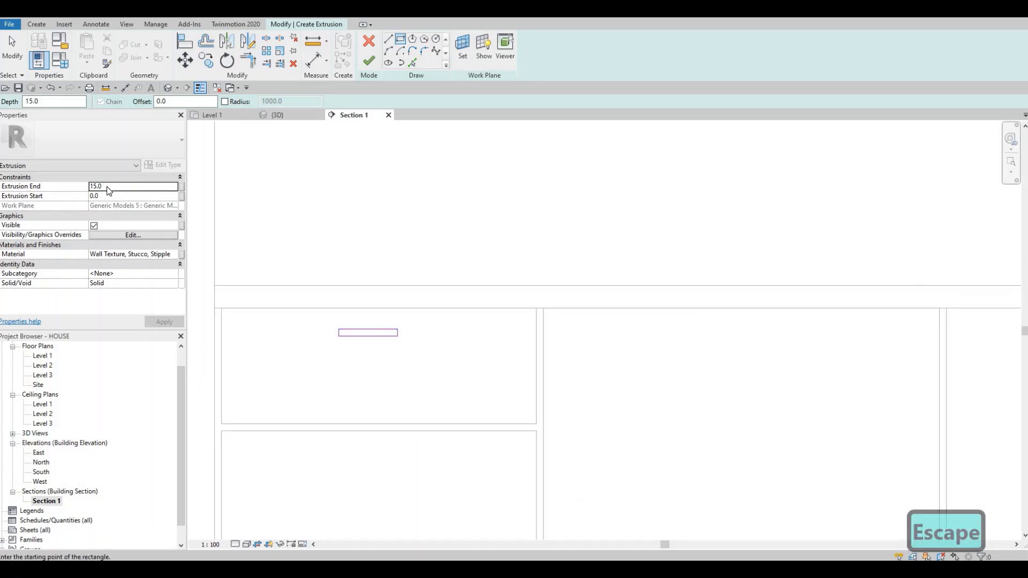
click(108, 186)
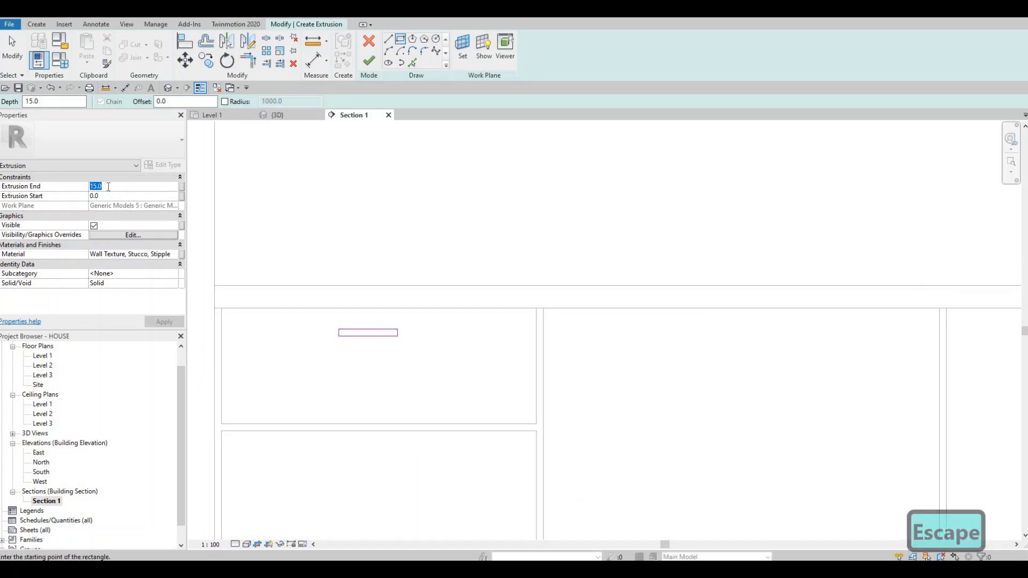
text(25)
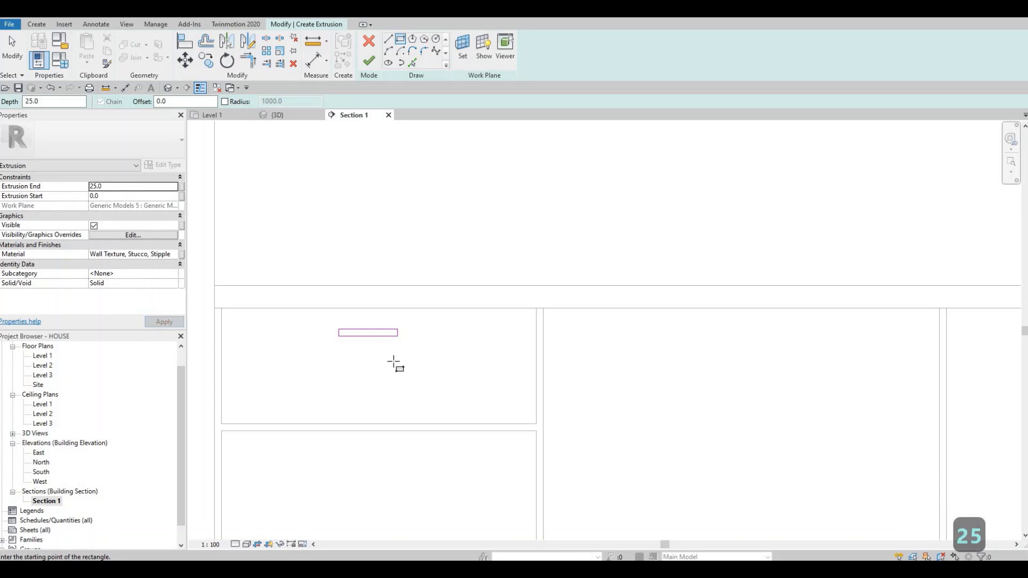
scroll(328, 311, down, 1)
mouse_move(396, 347)
middle_down()
mouse_move(380, 332)
mouse_move(454, 298)
middle_up()
scroll(380, 333, up, 1)
key(Escape)
scroll(428, 342, down, 3)
middle_drag(376, 258, 393, 260)
scroll(459, 299, down, 1)
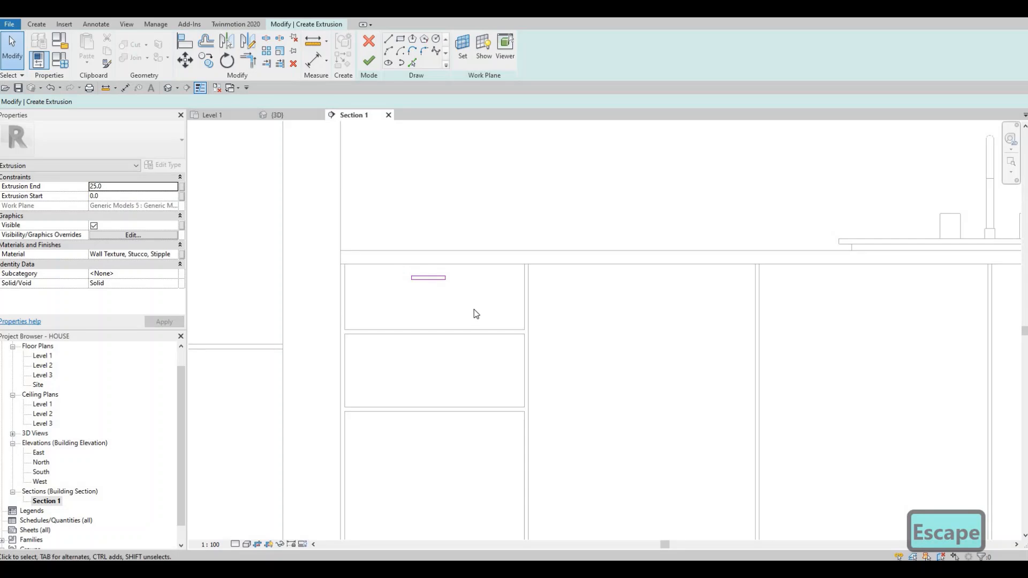
drag(473, 313, 387, 234)
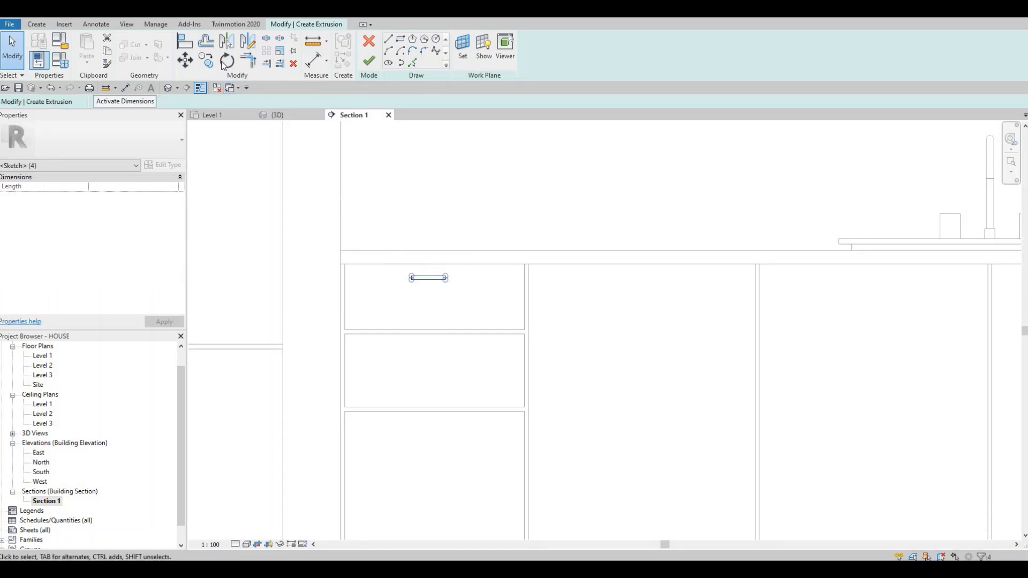
key(Escape)
key(Escape)
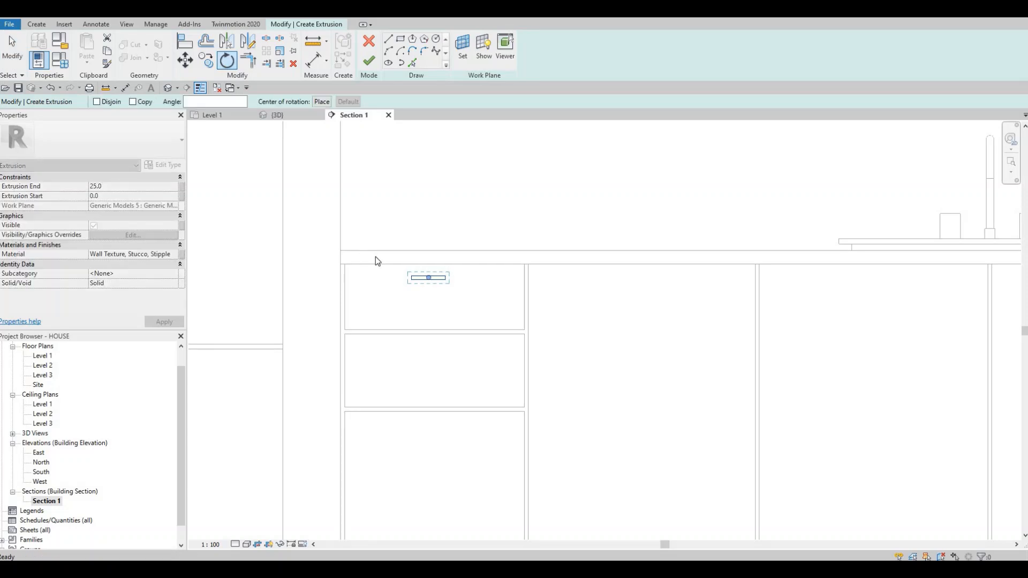
Step: Copy the rectangle from the leftmost top drawer to the two drawers below it, using the drawers' upper edges as reference
drag(381, 246, 455, 304)
click(207, 60)
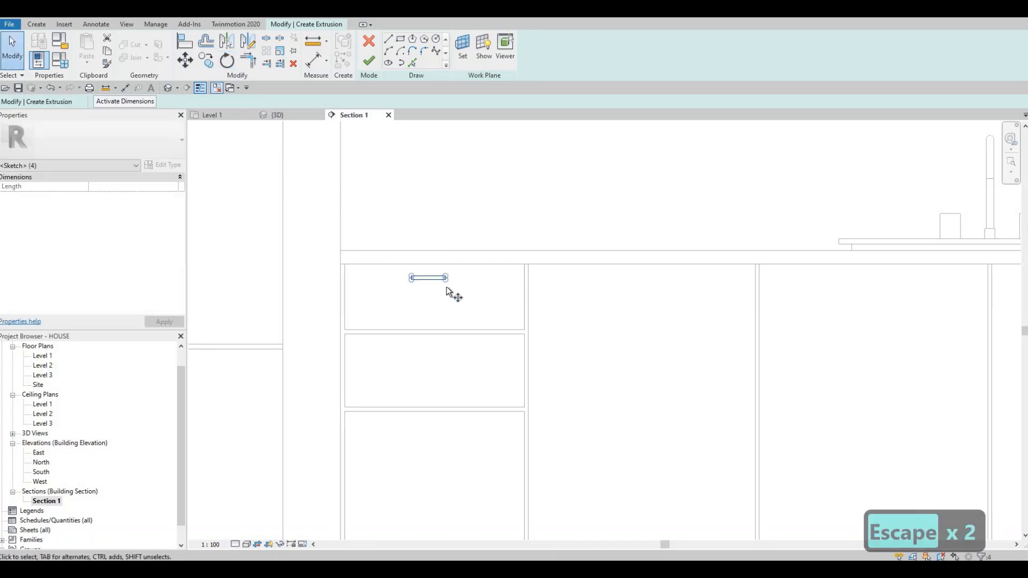
scroll(427, 259, up, 1)
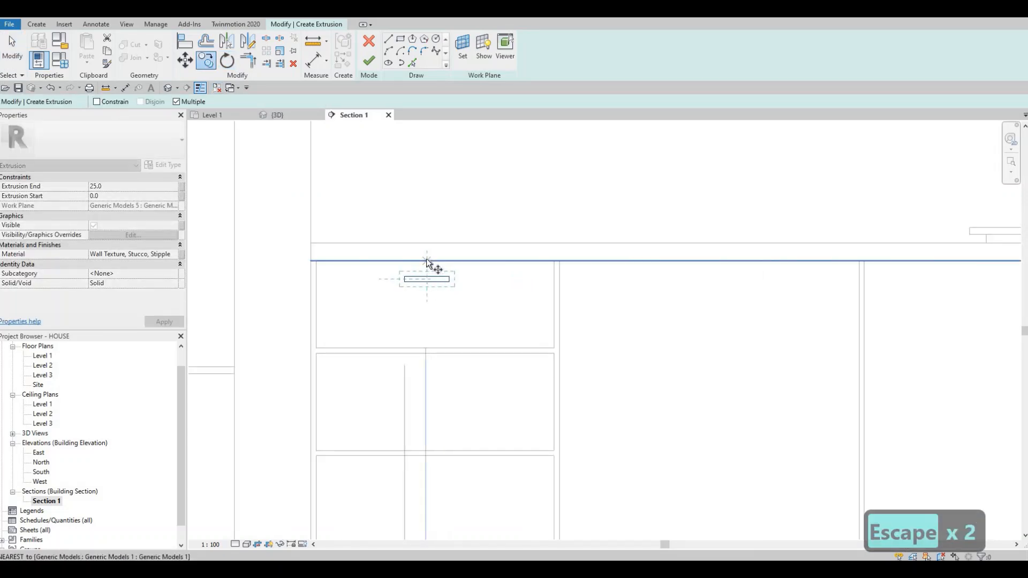
click(427, 354)
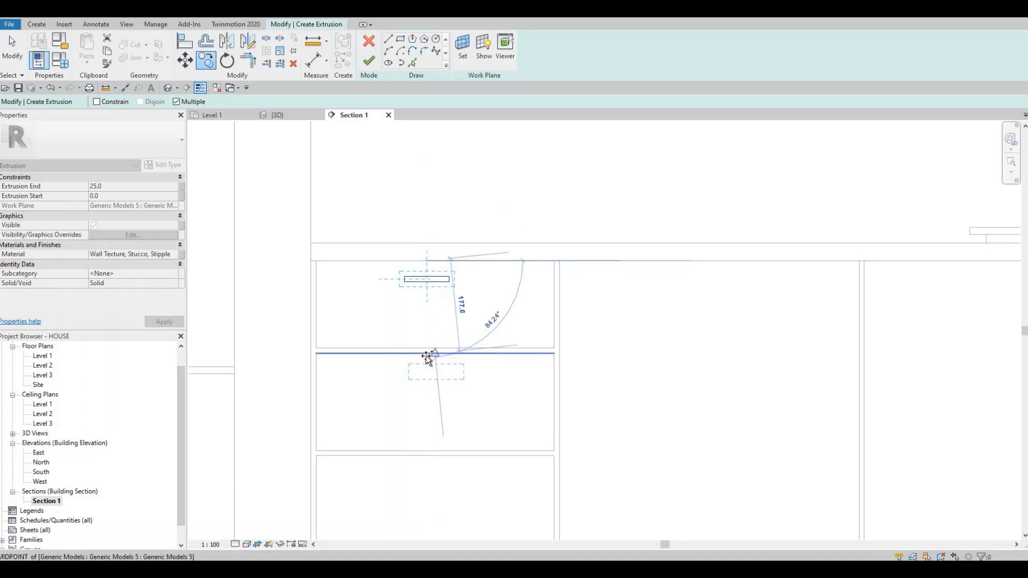
middle_drag(426, 457, 428, 336)
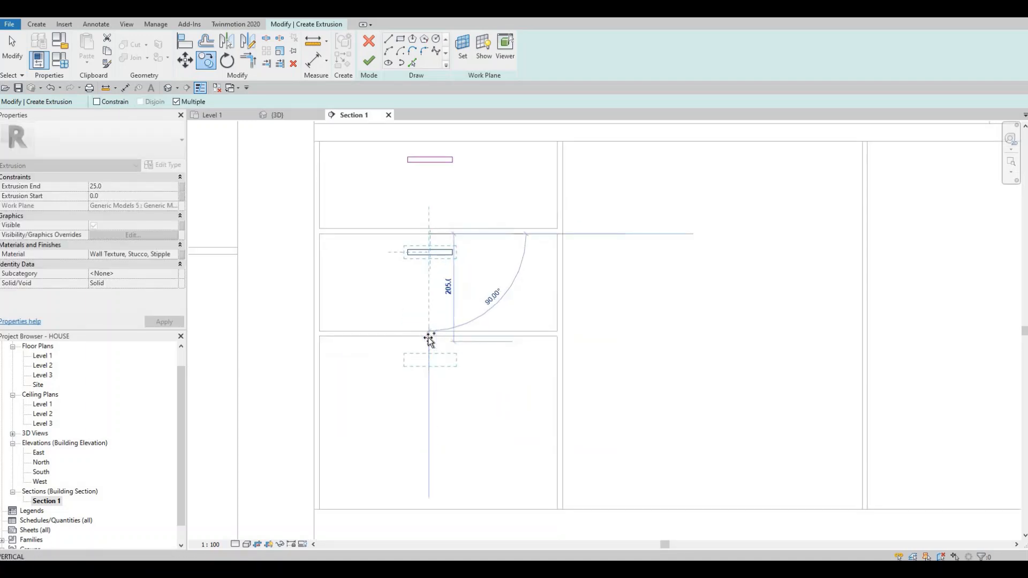
click(429, 335)
Step: Continue copying the rectangle onto the three drawers at the cabinet's right end, near each drawer's upper edge
scroll(488, 320, down, 2)
scroll(832, 330, down, 2)
middle_drag(835, 332, 516, 343)
scroll(720, 316, up, 1)
middle_drag(719, 315, 454, 324)
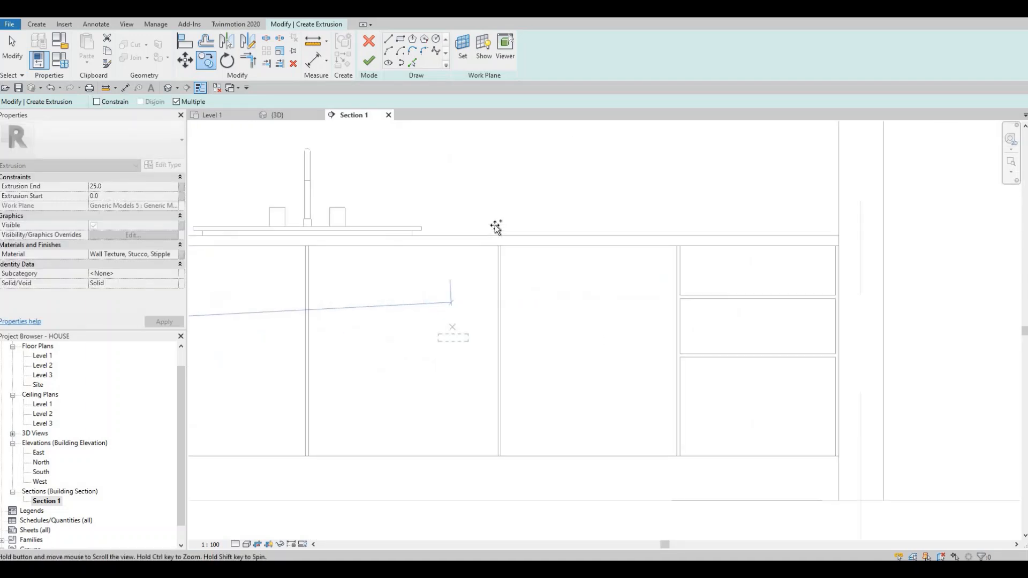
middle_drag(747, 266, 491, 234)
scroll(496, 230, up, 3)
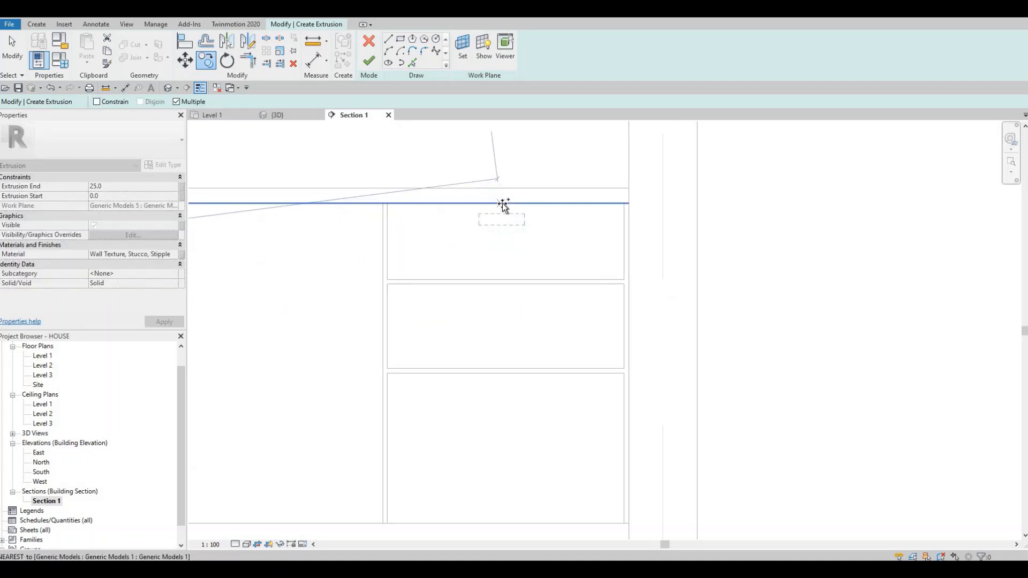
click(504, 278)
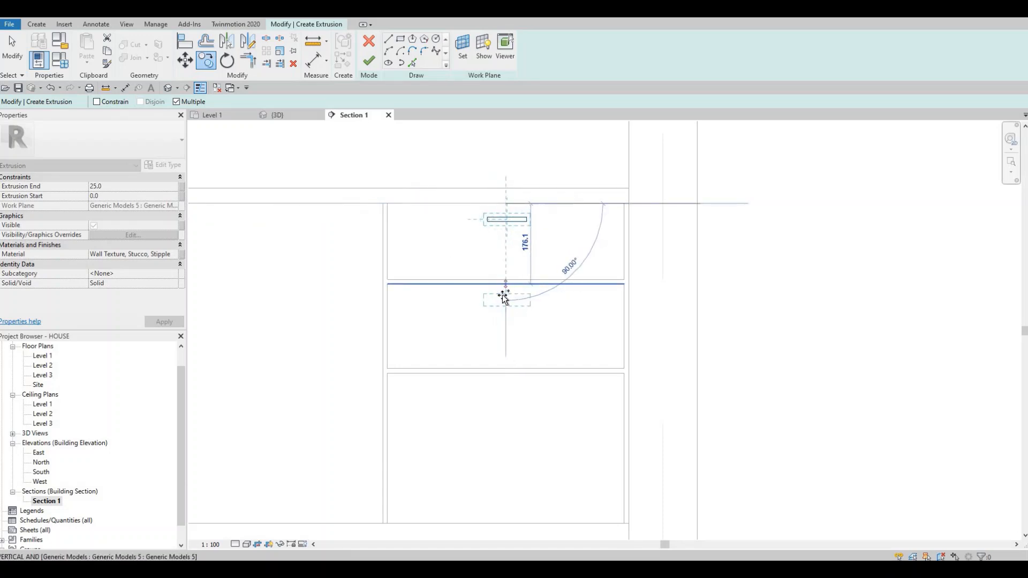
click(504, 297)
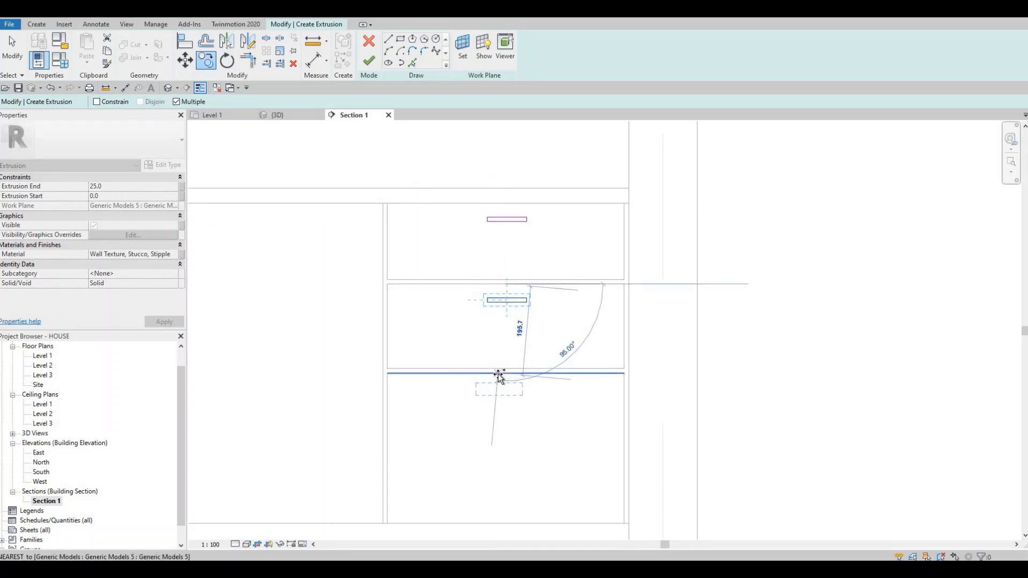
click(498, 373)
scroll(492, 352, down, 3)
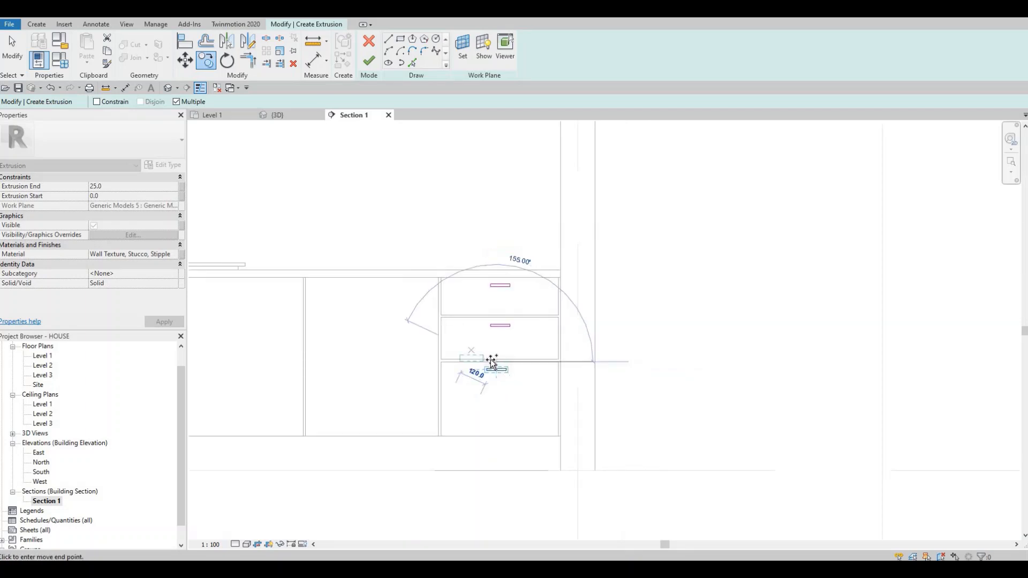
scroll(491, 354, up, 4)
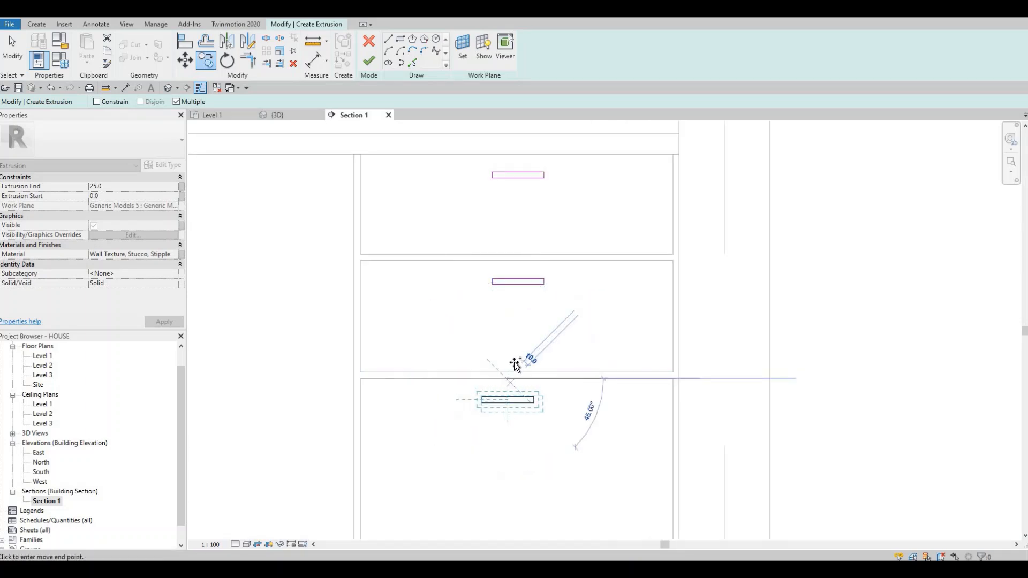
key(Escape)
key(Escape)
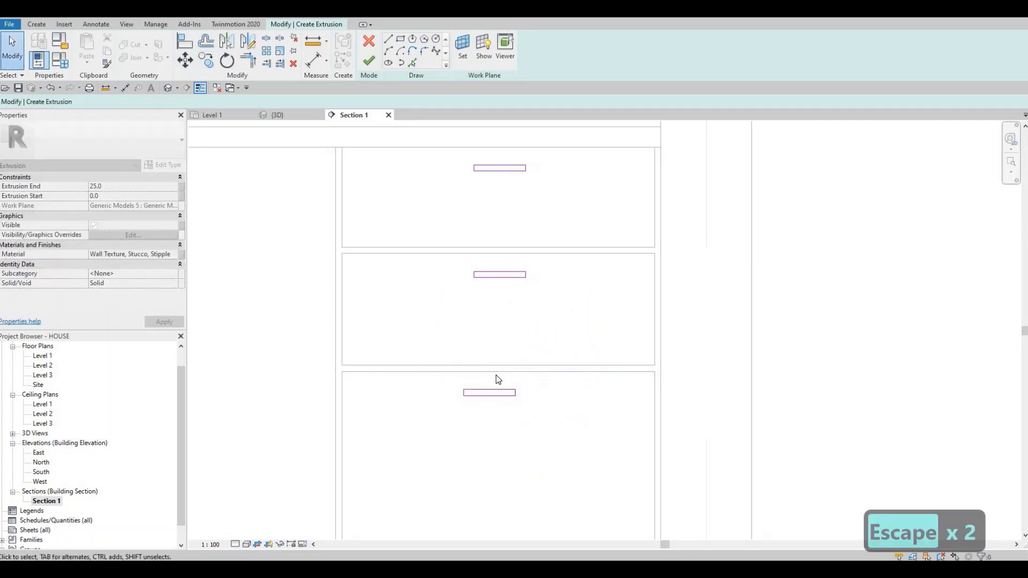
key(Escape)
Step: Align the left edge of the right-hand bottom drawer's rectangle with the left edges of the rectangles above it
key(a)
key(l)
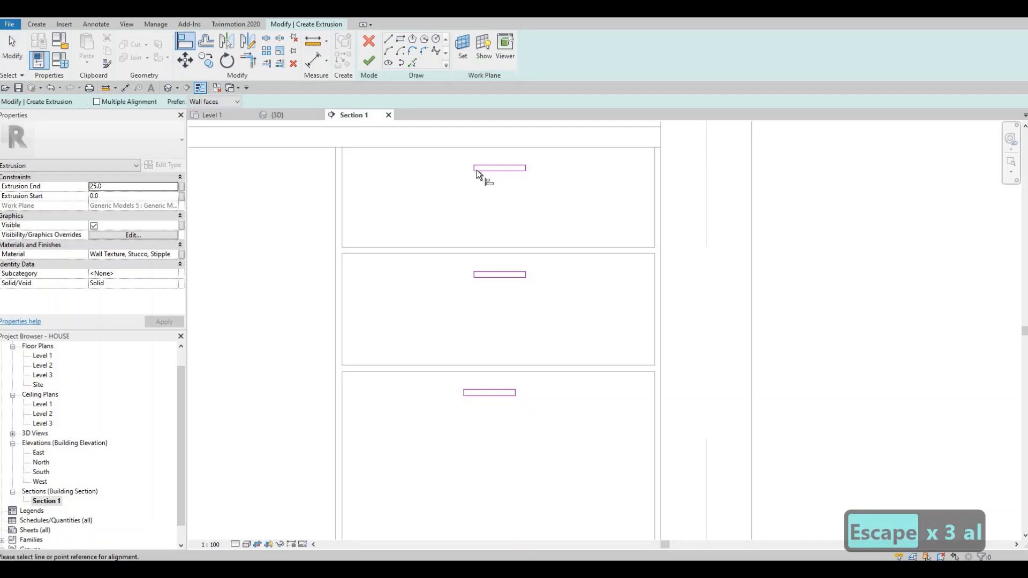
scroll(475, 168, up, 2)
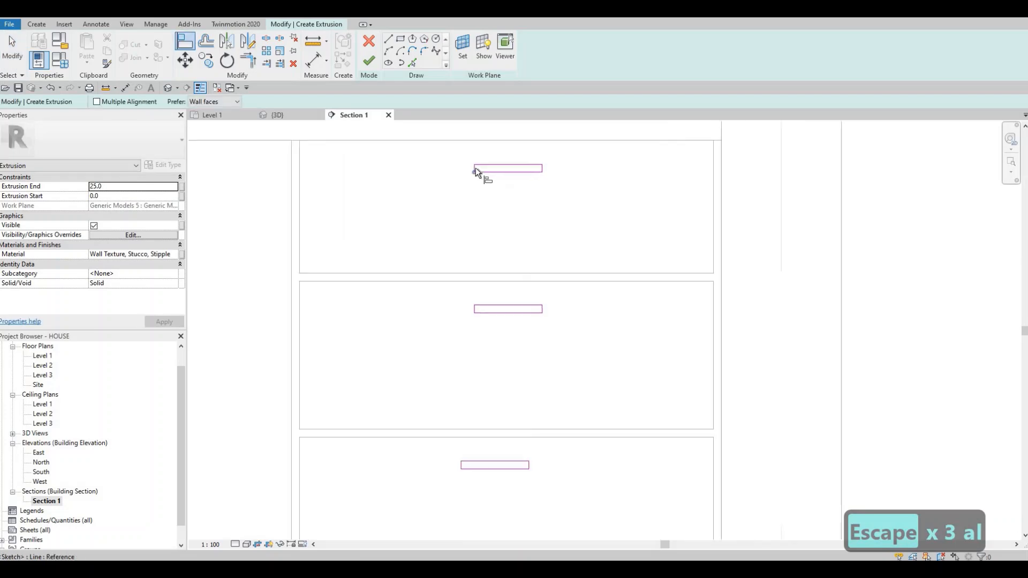
click(475, 168)
key(Escape)
key(Escape)
key(a)
key(l)
scroll(480, 163, up, 1)
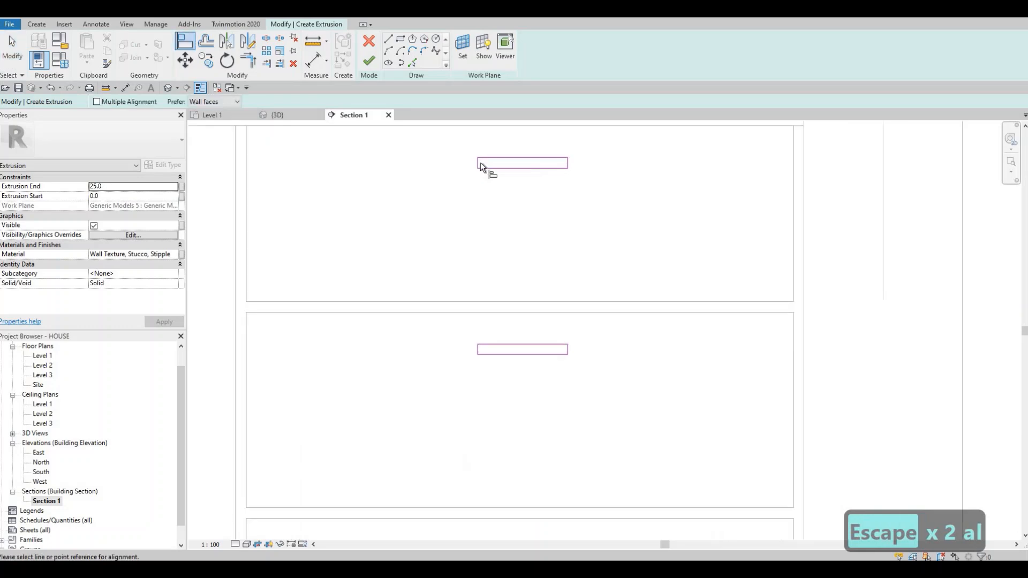
scroll(480, 162, up, 1)
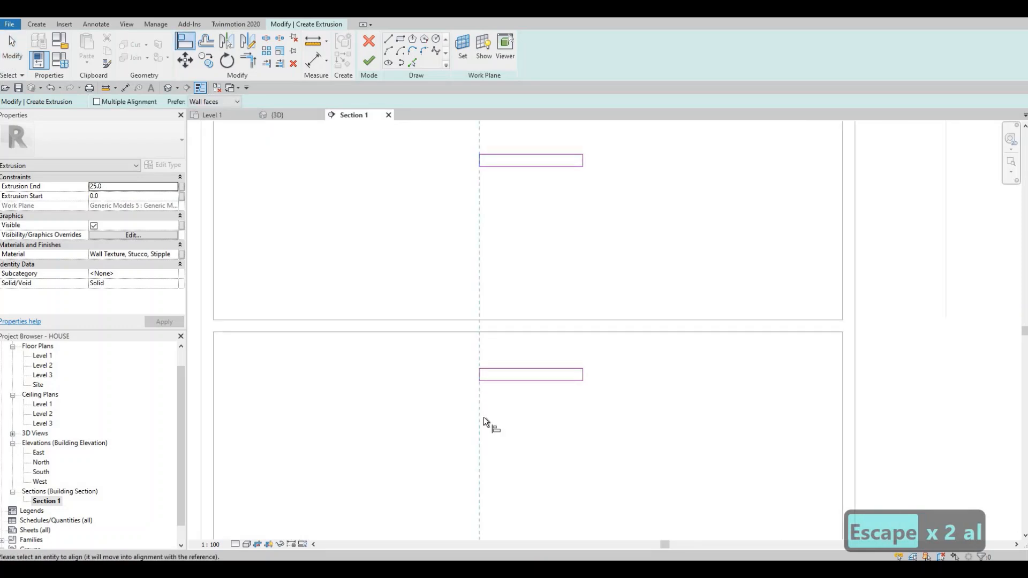
middle_drag(472, 493, 466, 240)
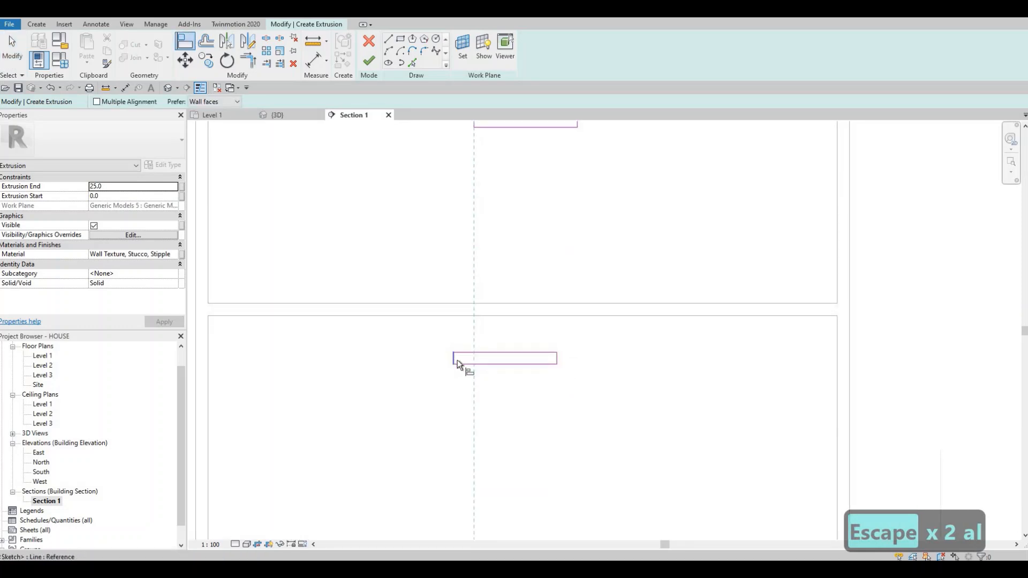
Step: Align the right edge of the right-hand bottom drawer's rectangle with the right edge of the middle drawer's rectangle
middle_drag(577, 126, 551, 271)
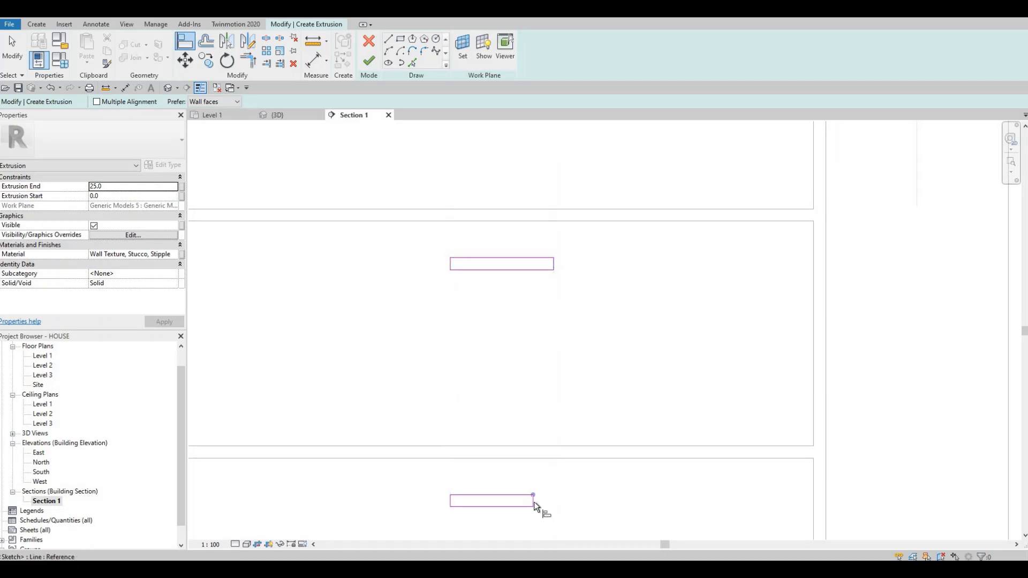
click(534, 503)
click(554, 264)
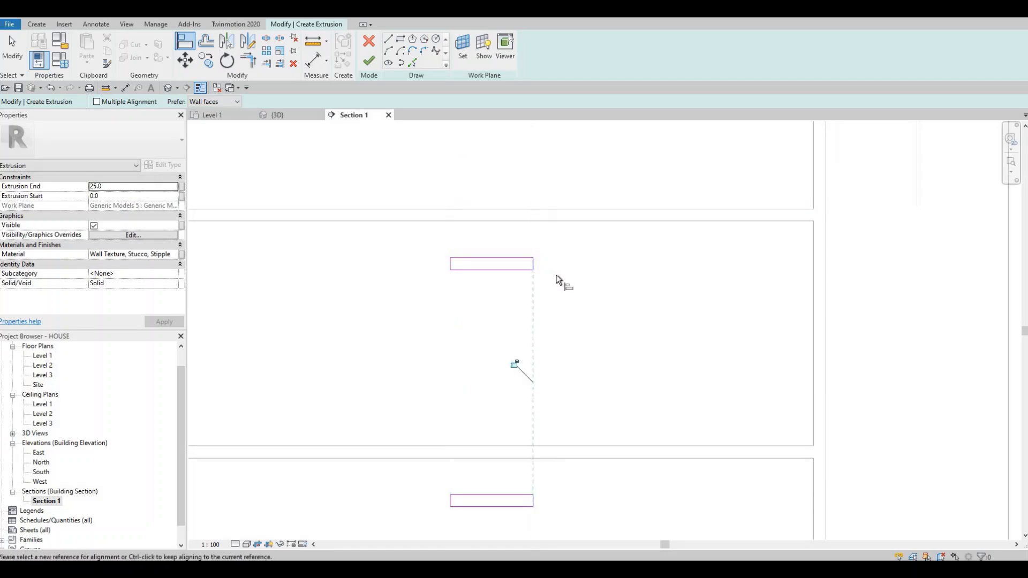
key(ctrl+z)
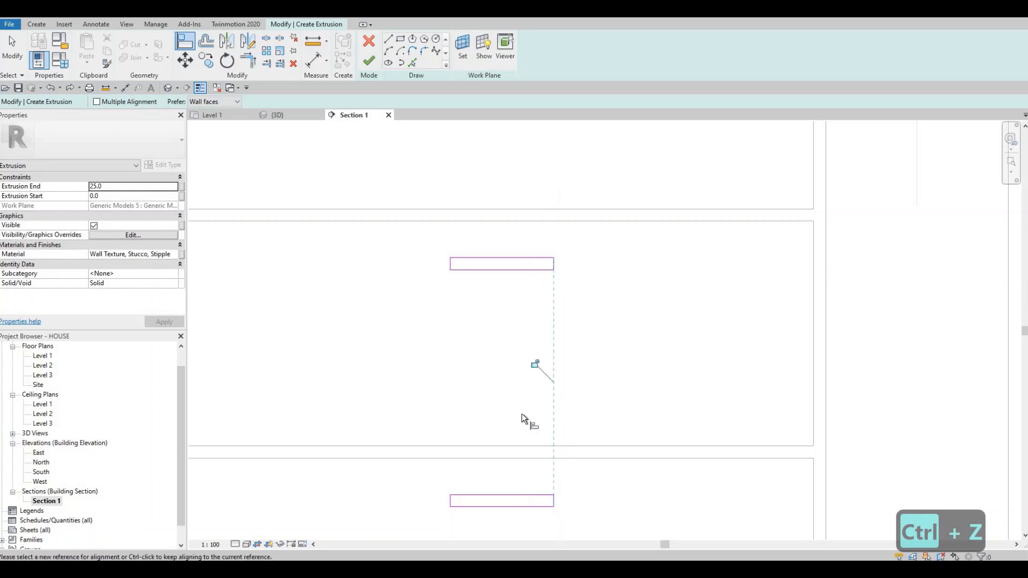
scroll(615, 383, down, 4)
scroll(644, 355, down, 5)
middle_drag(411, 390, 459, 370)
middle_drag(273, 378, 528, 374)
scroll(575, 388, down, 1)
middle_drag(741, 371, 706, 367)
key(Escape)
scroll(798, 227, up, 1)
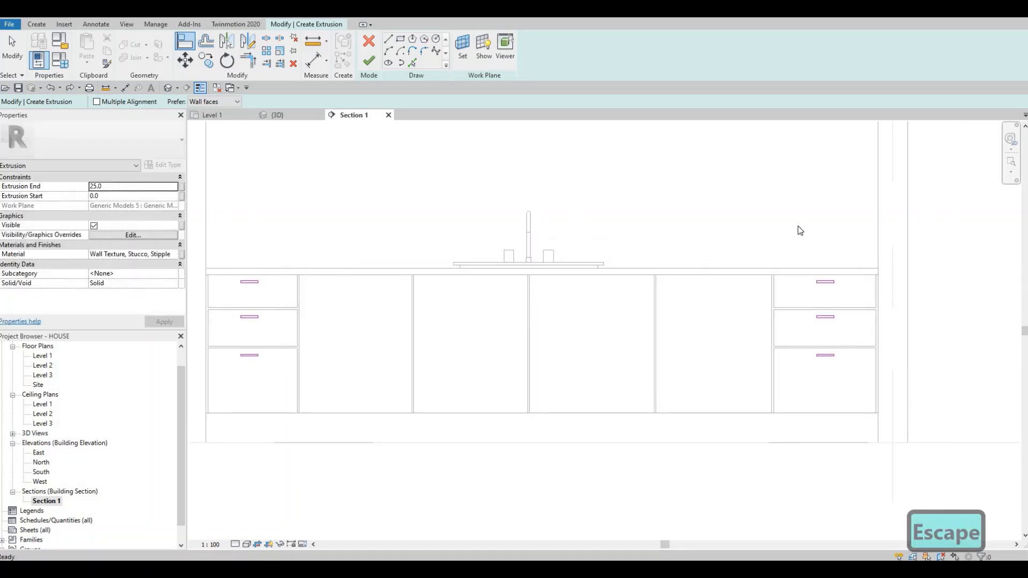
key(Escape)
key(Escape)
Step: Copy the right-hand top drawer's rectangle horizontally to the upper right corner of the door beside the left drawers
scroll(856, 287, up, 1)
drag(840, 288, 842, 287)
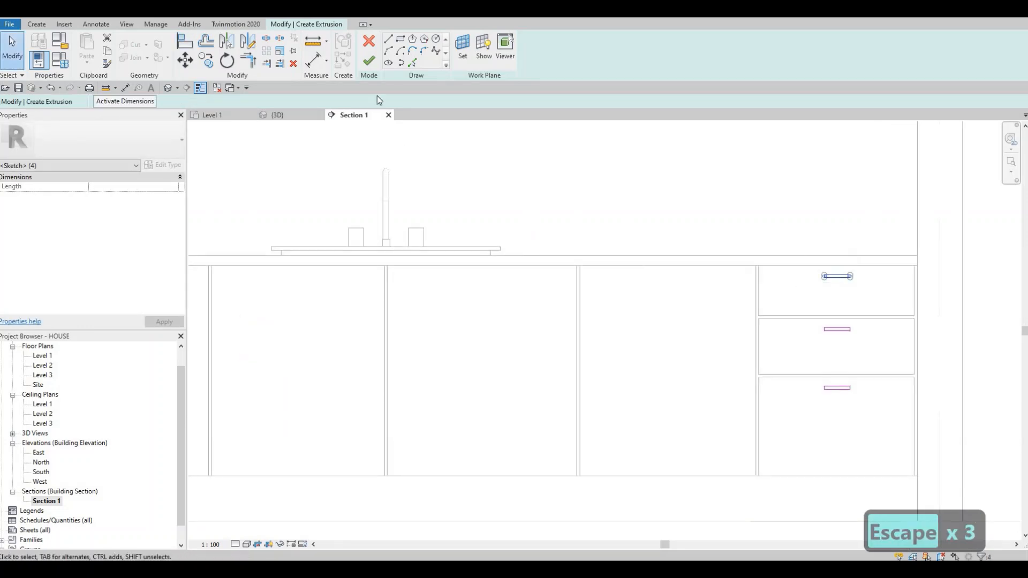
click(836, 275)
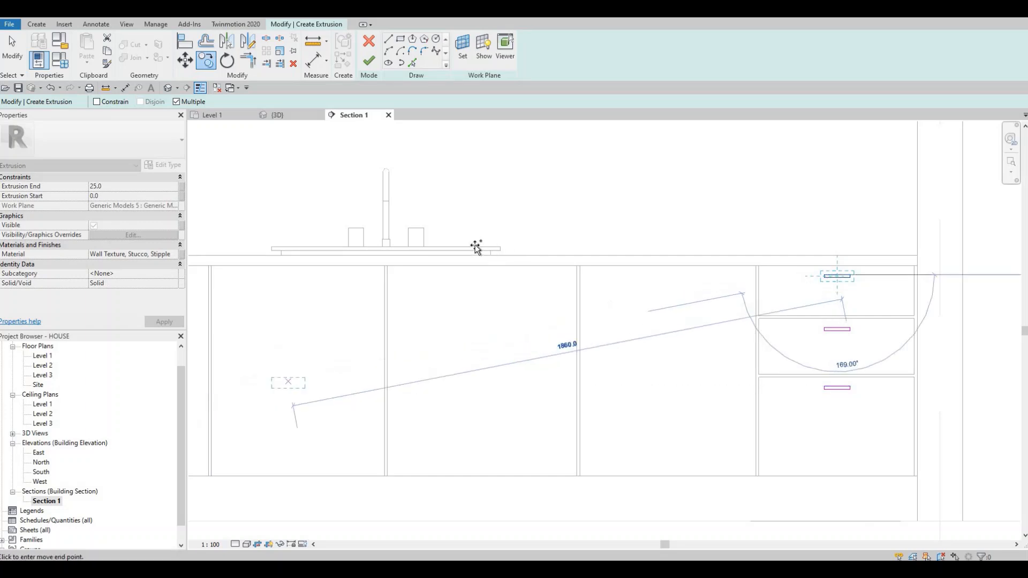
middle_drag(288, 381, 611, 325)
scroll(476, 248, up, 1)
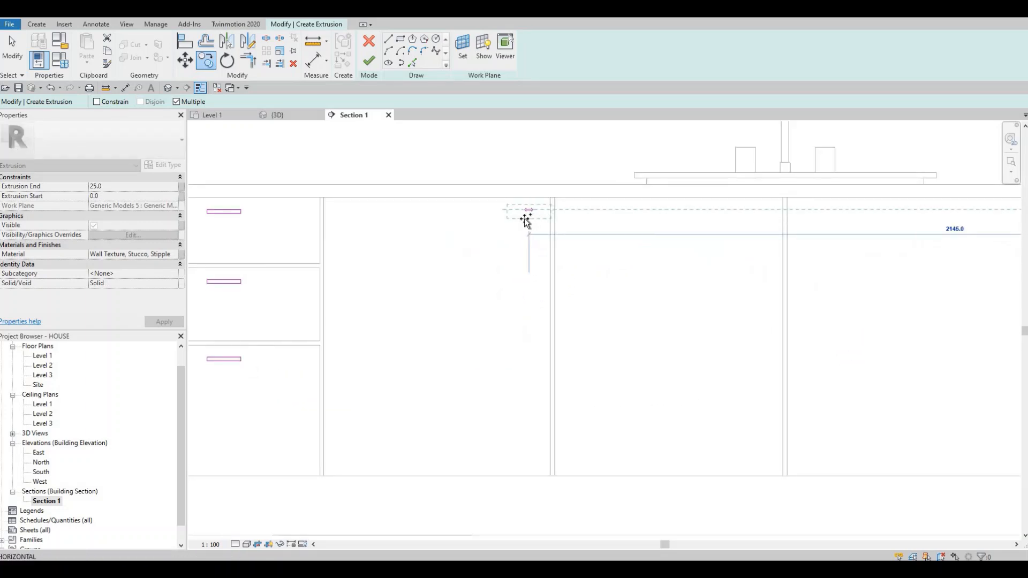
click(529, 221)
key(Escape)
key(Escape)
key(Escape)
Step: Rotate the door's copied rectangle by 90° to stand vertically and nudge it down below the countertop
scroll(533, 221, up, 1)
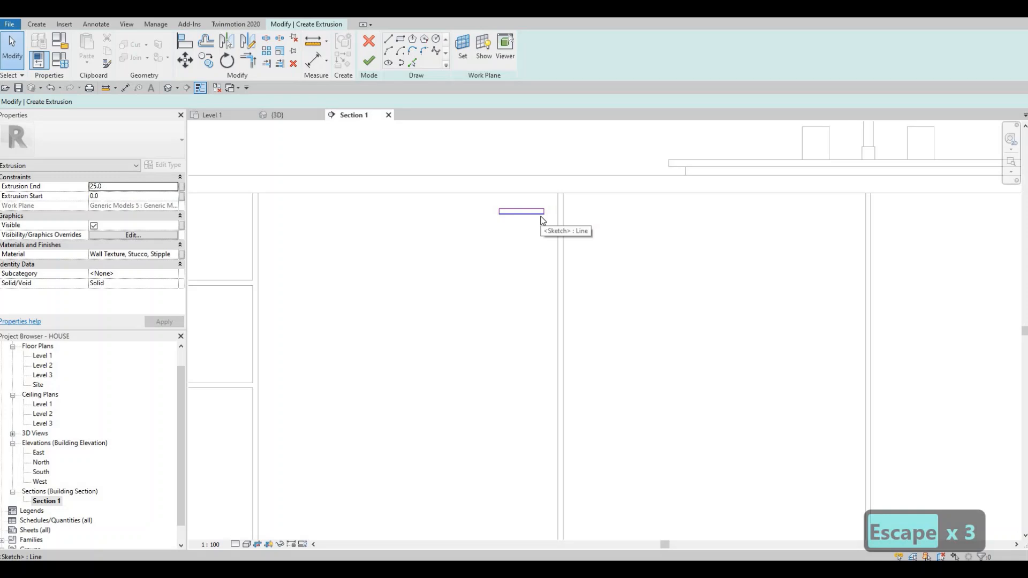
key(Tab)
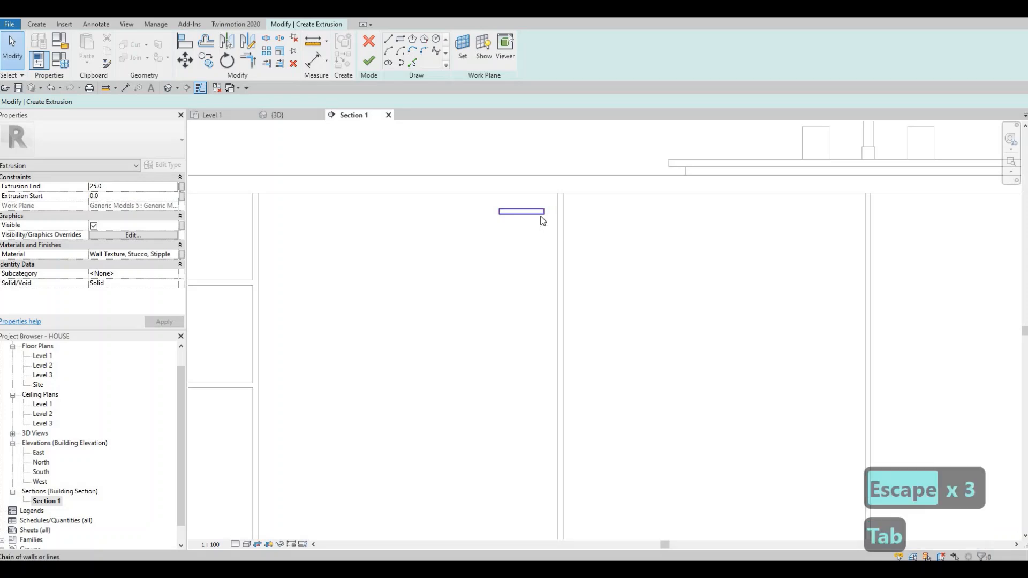
click(541, 218)
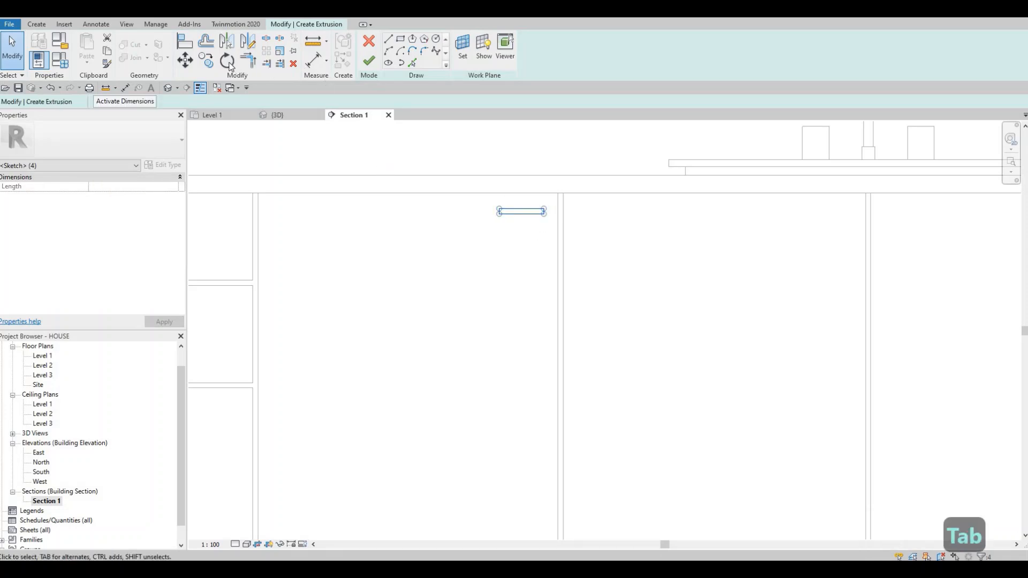
click(621, 207)
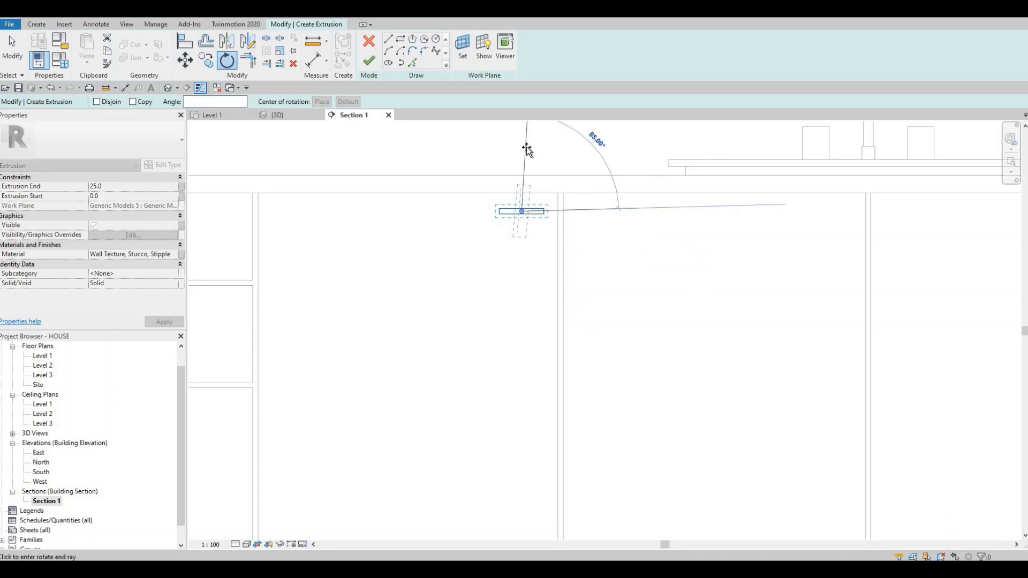
text(90)
key(Return)
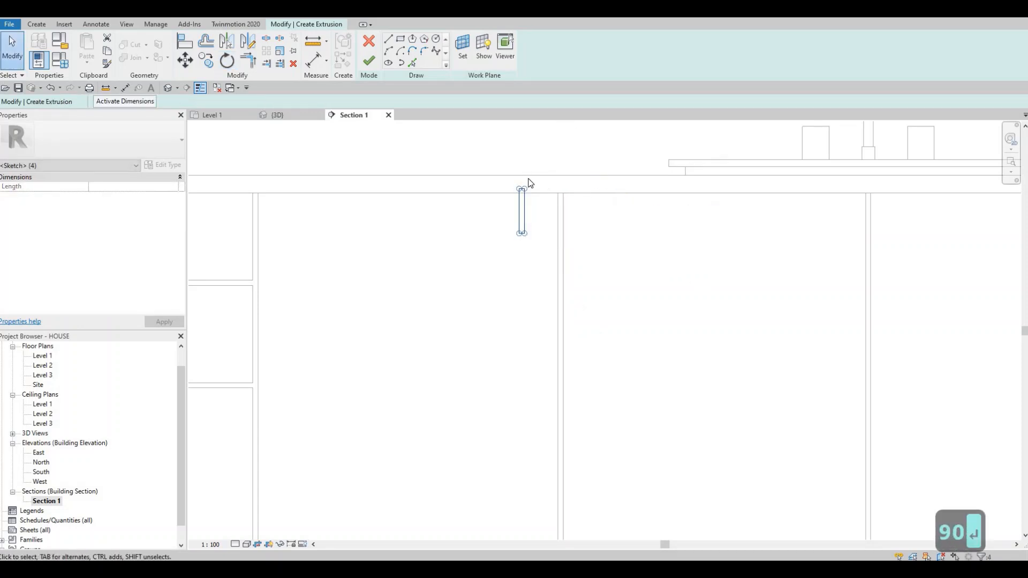
key(Down)
key(Down)
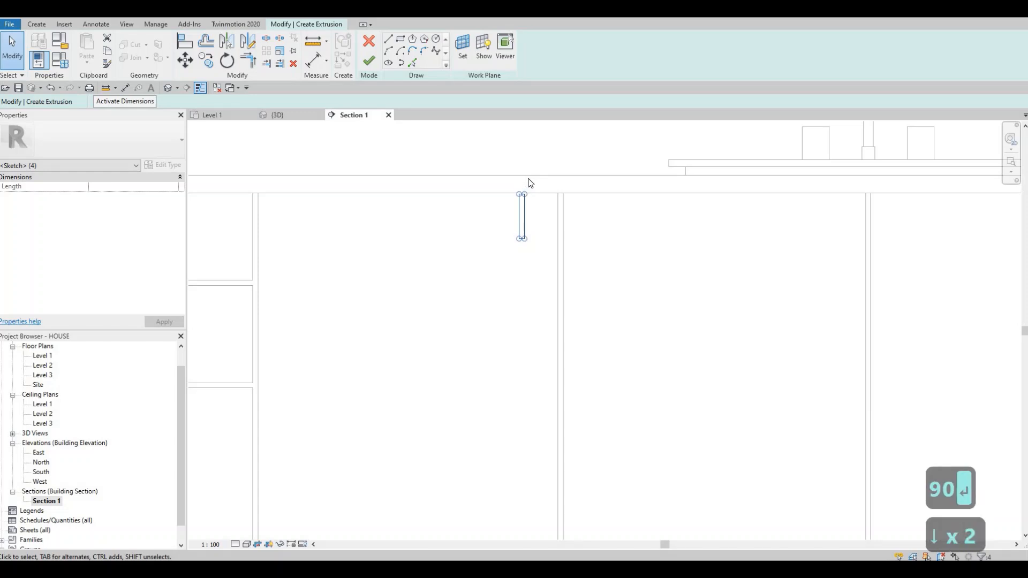
Step: Nudge the vertical rectangle down and right until it sits just inside the door's upper right corner
key(Right)
key(Down)
key(Down)
key(Down)
key(Down)
key(Down)
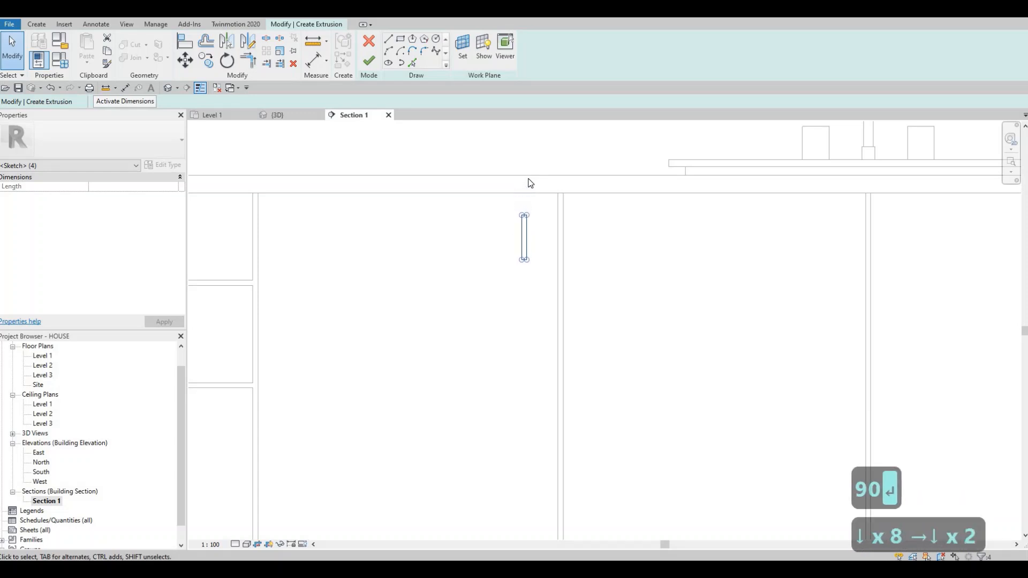
key(Right)
key(Right)
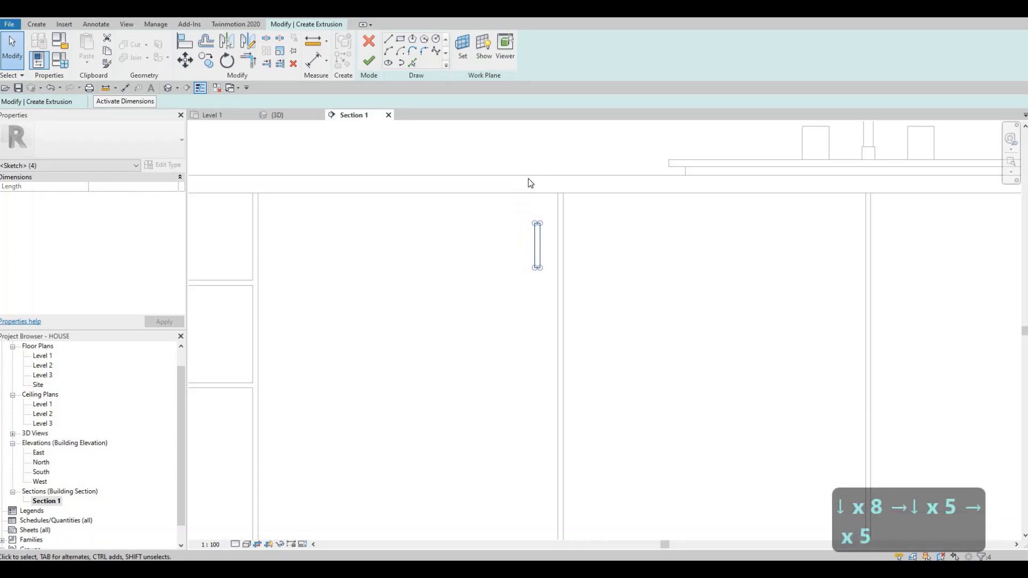
key(Up)
key(Up)
key(Up)
key(Right)
key(Right)
key(Left)
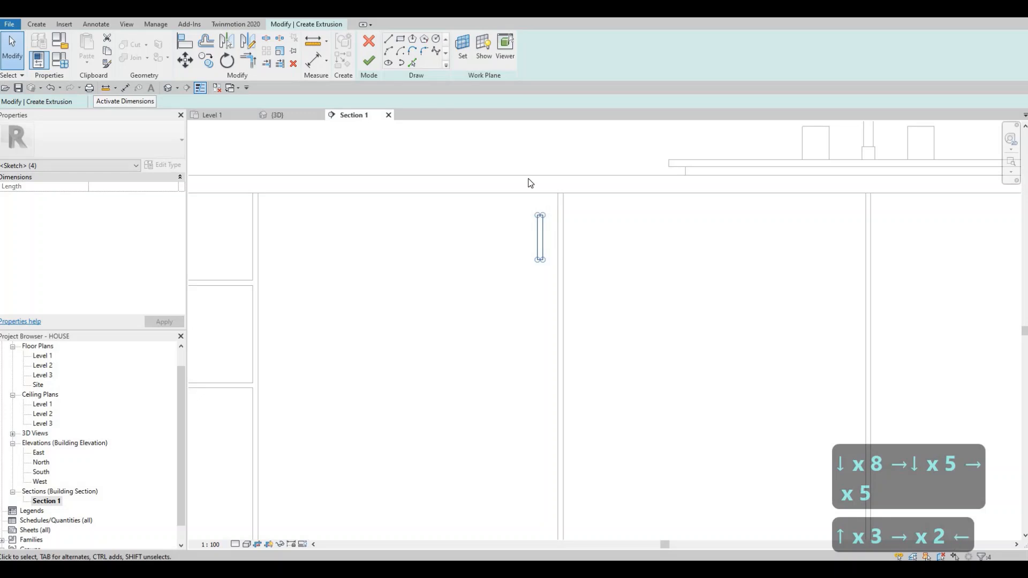
key(Left)
key(Left)
key(Escape)
key(Escape)
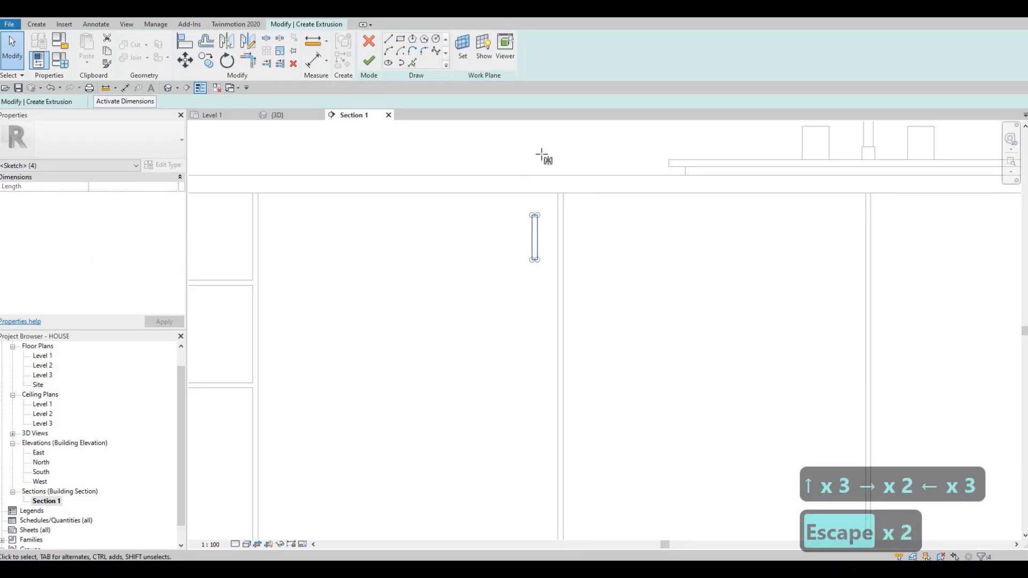
Step: Mirror a copy of the vertical rectangle onto the neighbouring door about an axis drawn through the centre of the gap between the doors
key(d)
key(m)
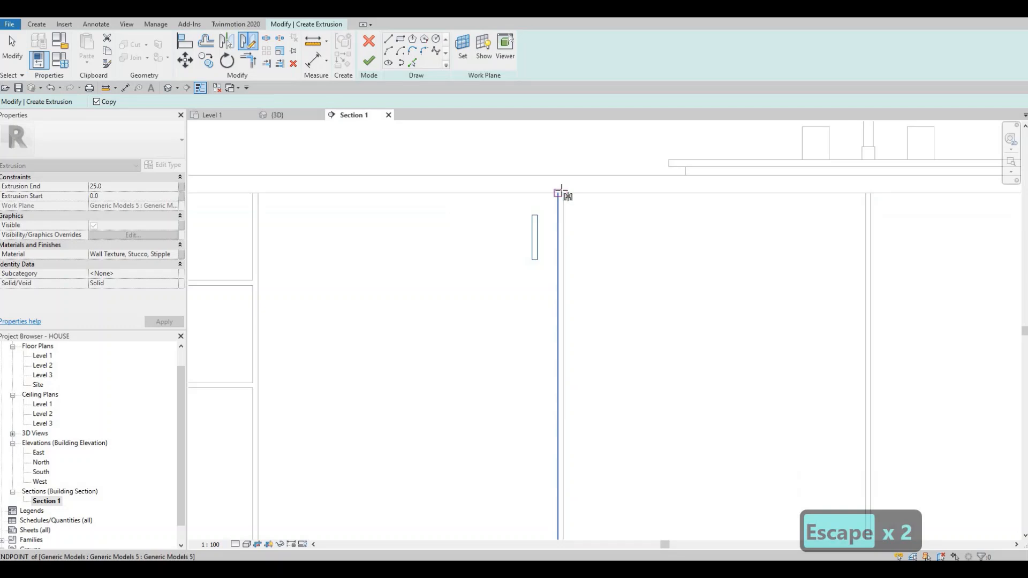
scroll(560, 192, up, 3)
scroll(562, 199, up, 3)
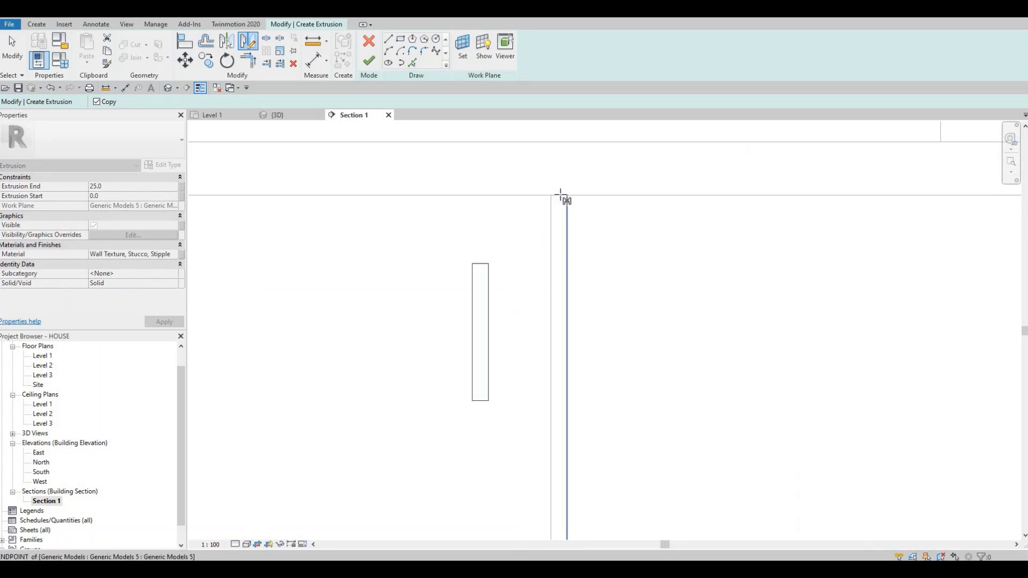
click(560, 259)
click(580, 280)
scroll(420, 190, down, 3)
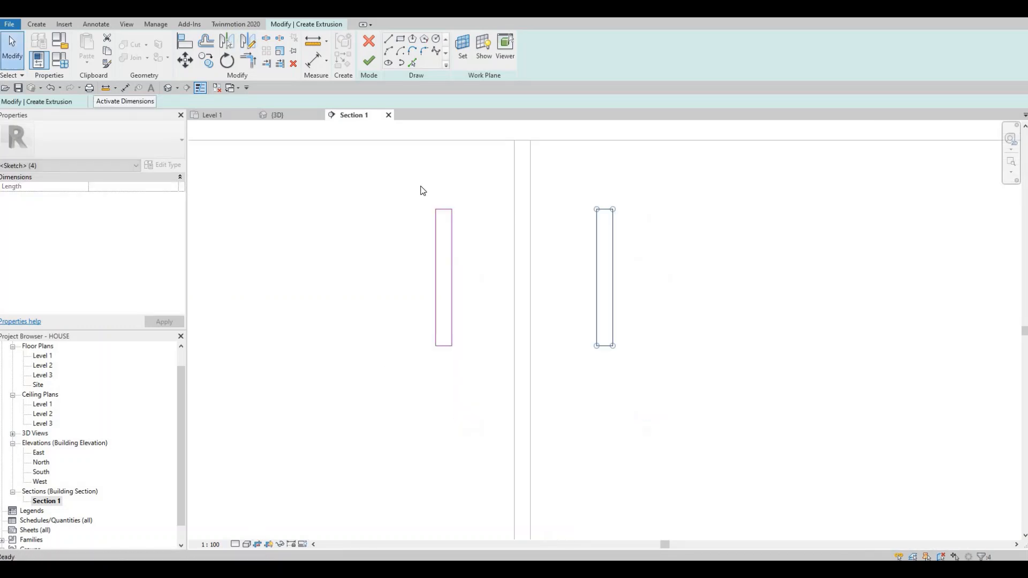
key(Escape)
key(Escape)
key(Escape)
Step: Copy both vertical rectangles horizontally to the door gap below the faucet, using the midpoint of the gap as reference
drag(677, 331, 676, 348)
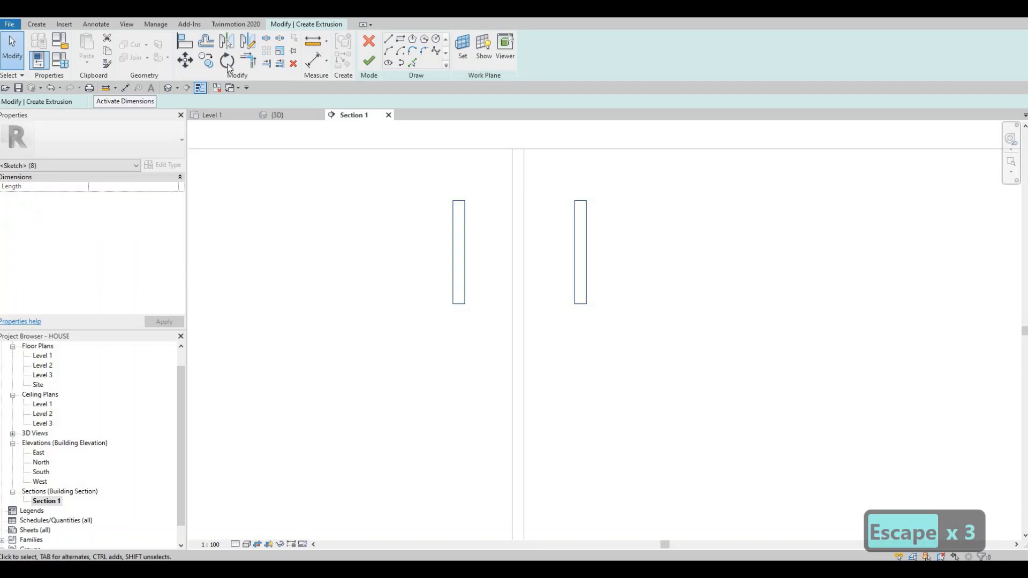
key(c)
key(o)
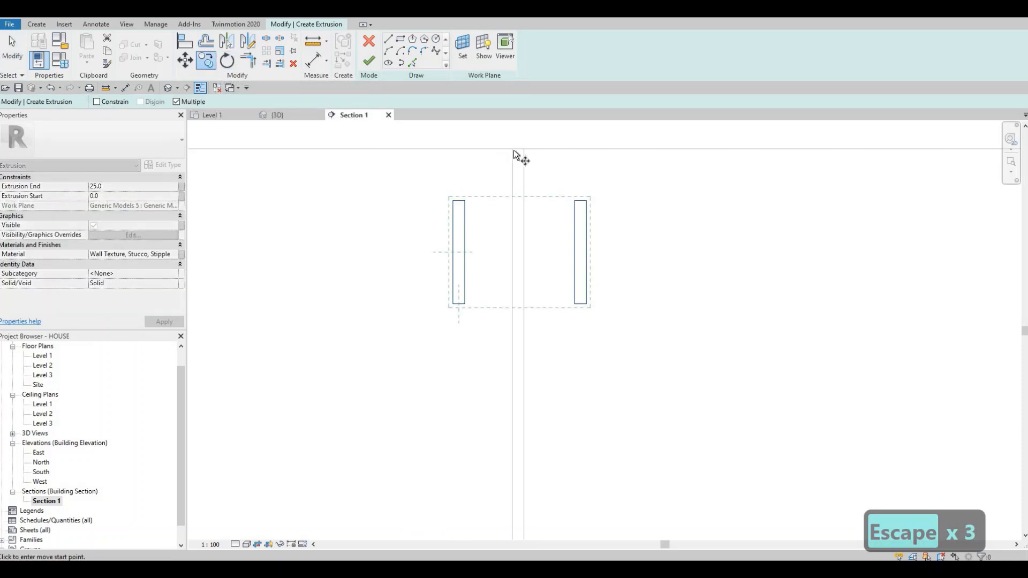
click(512, 149)
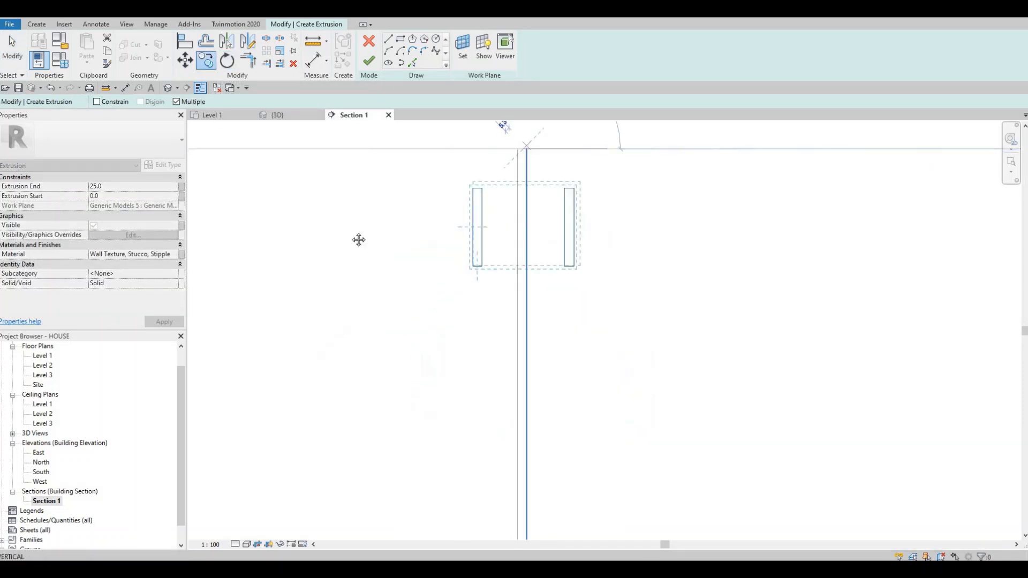
scroll(743, 139, down, 3)
middle_drag(792, 171, 355, 235)
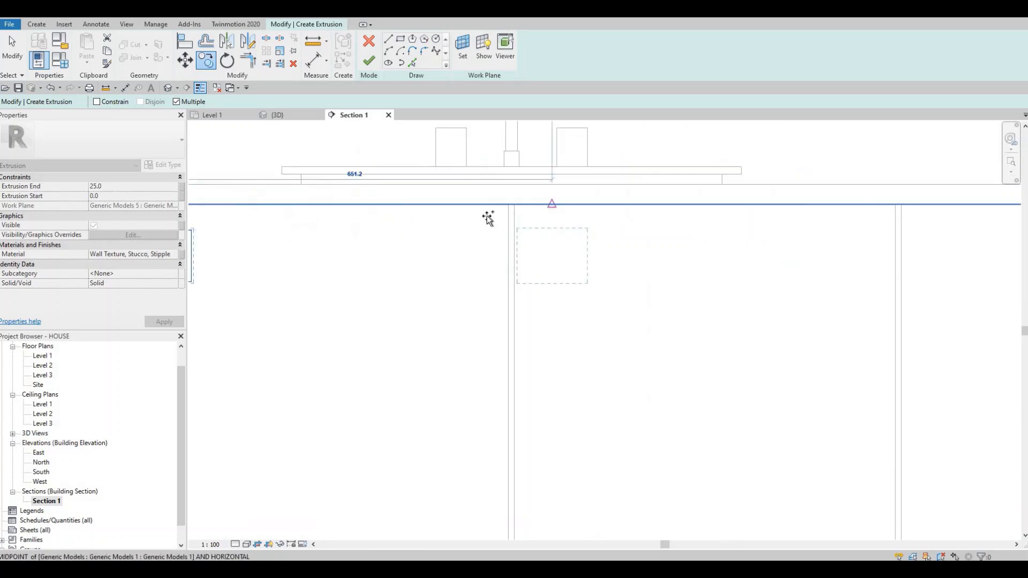
scroll(552, 202, up, 3)
middle_drag(547, 215, 350, 185)
scroll(354, 185, down, 2)
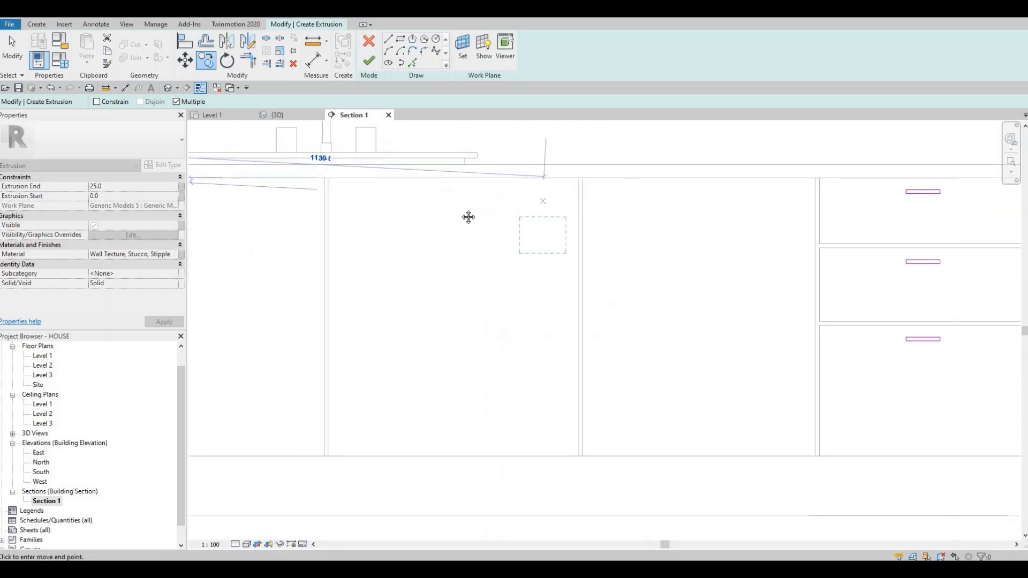
scroll(546, 204, down, 1)
middle_drag(435, 205, 527, 220)
scroll(506, 201, up, 4)
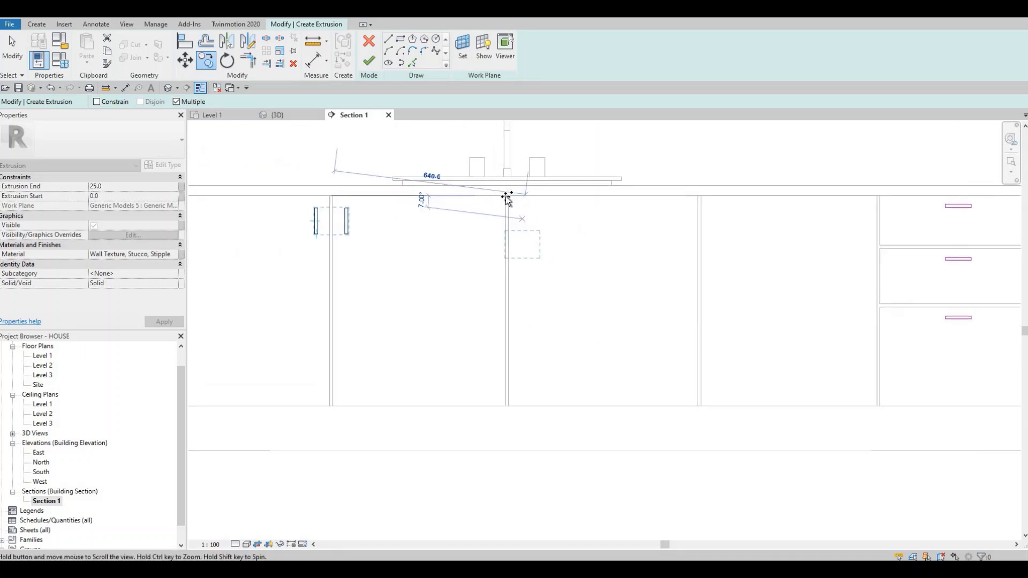
scroll(498, 206, up, 2)
click(508, 221)
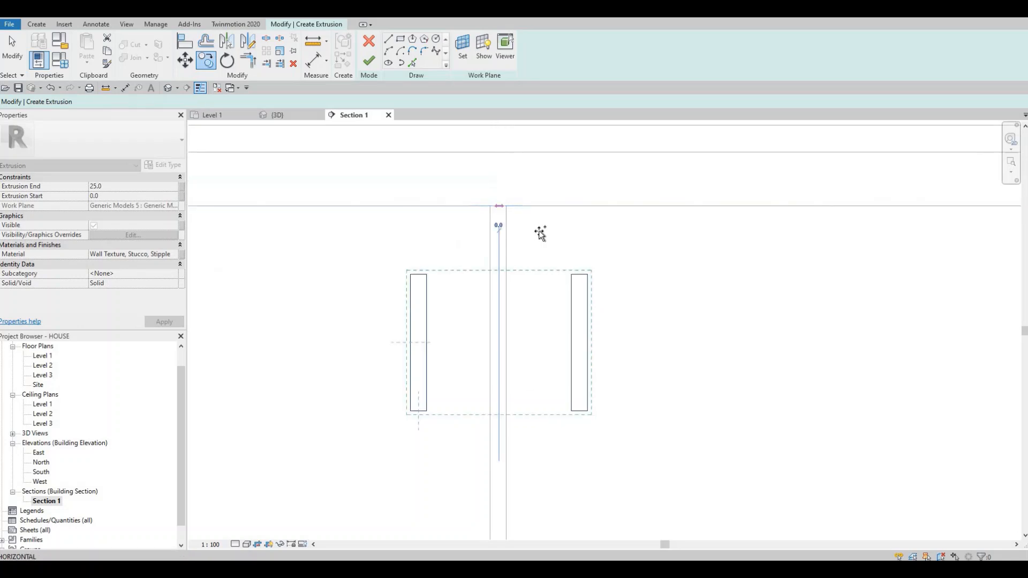
scroll(540, 230, down, 5)
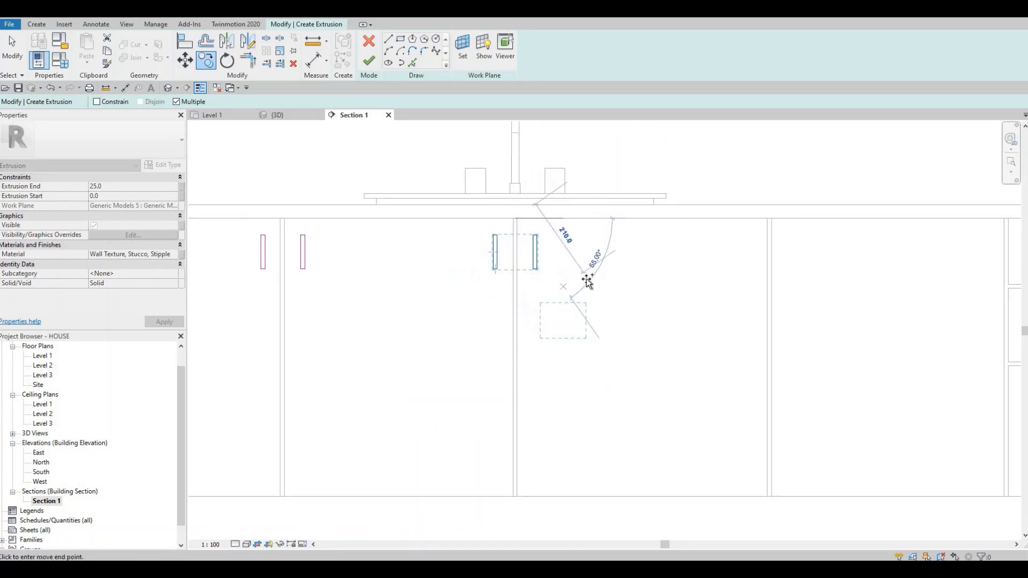
Step: Copy the same pair of vertical rectangles to the next door gap, beside the door next to the right-hand drawers
scroll(558, 260, down, 1)
middle_drag(782, 249, 539, 241)
scroll(528, 236, up, 6)
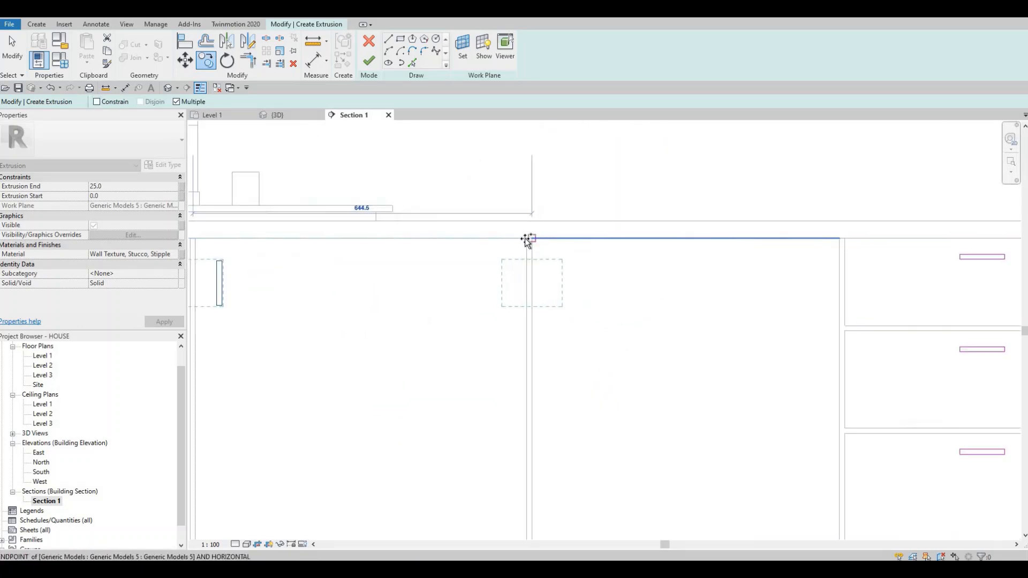
scroll(489, 300, down, 3)
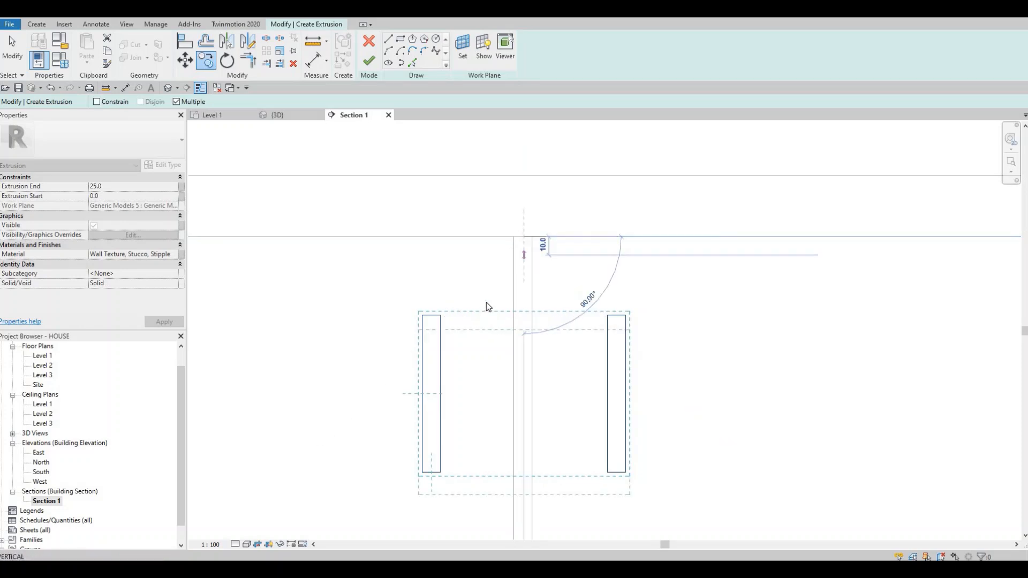
key(Escape)
key(Escape)
key(Escape)
key(Escape)
Step: Delete the rectangle on the left side of the rightmost door gap
scroll(480, 412, down, 1)
drag(419, 292, 483, 403)
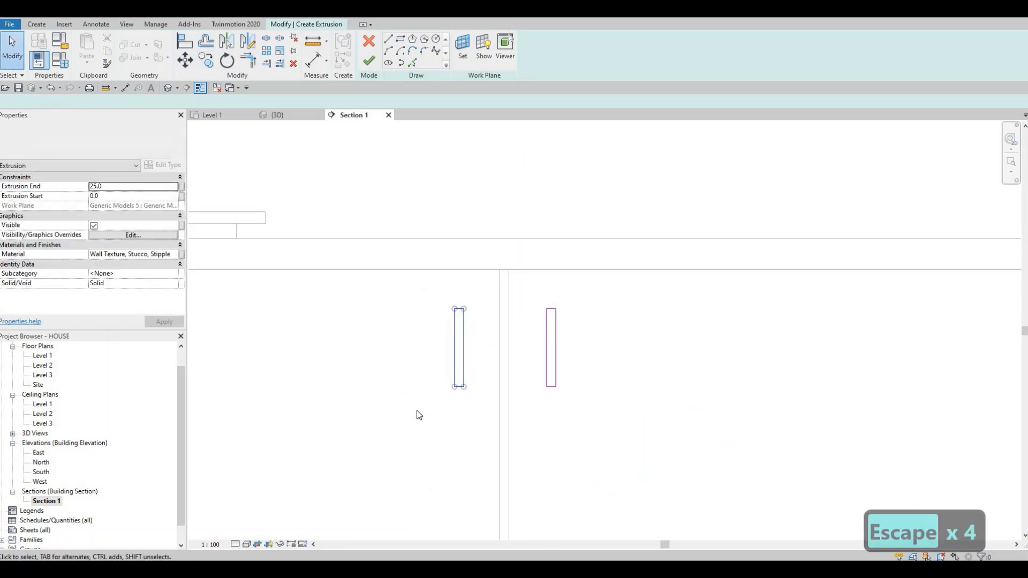
key(Delete)
Step: Delete the rectangle on the right side of the leftmost door gap so each door keeps a single handle
scroll(428, 411, down, 2)
scroll(267, 369, down, 2)
middle_drag(241, 363, 605, 338)
scroll(604, 337, down, 2)
scroll(428, 320, up, 2)
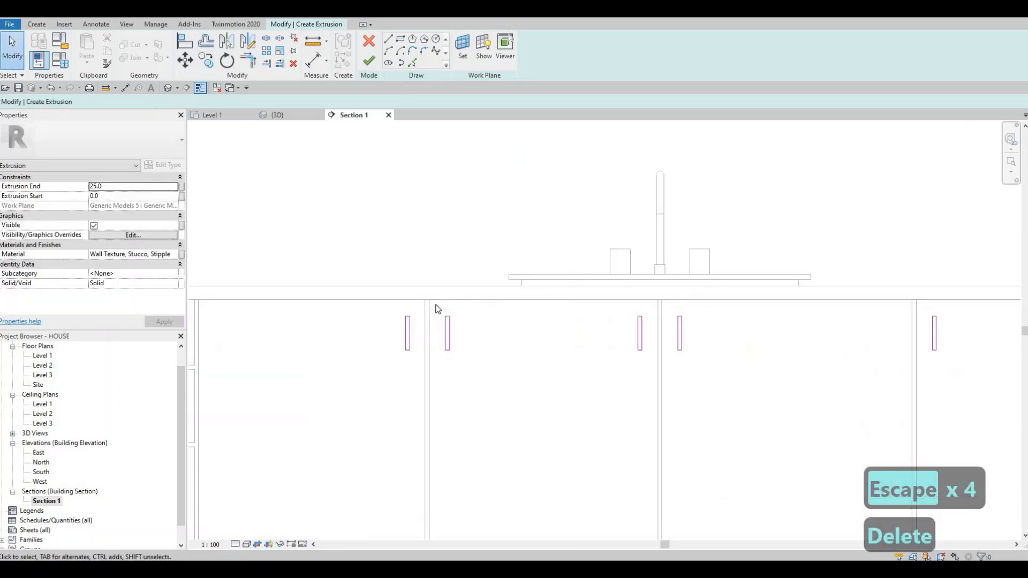
drag(432, 299, 488, 381)
key(Delete)
key(Delete)
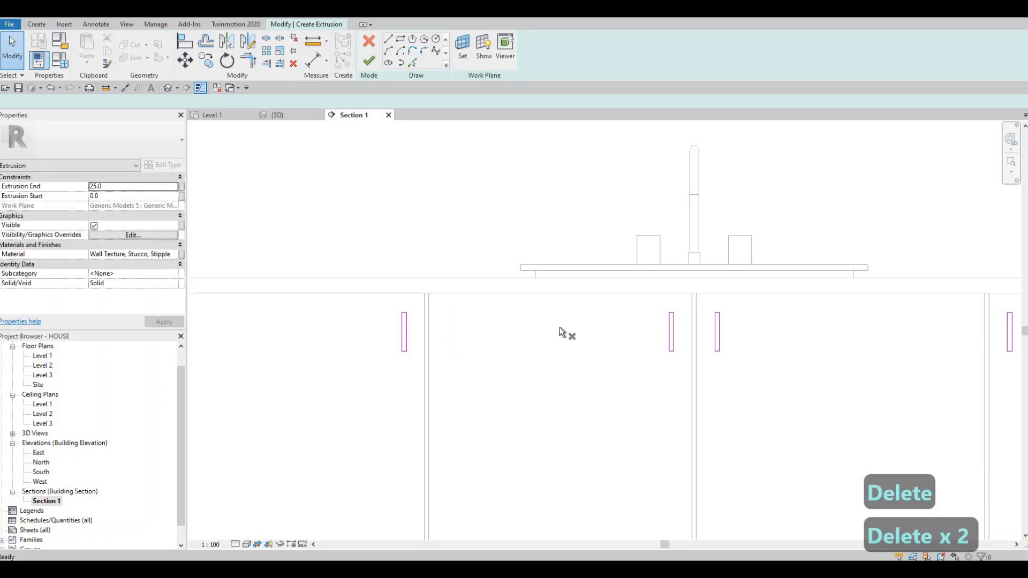
scroll(631, 348, down, 2)
middle_drag(674, 357, 550, 298)
scroll(633, 348, down, 1)
middle_drag(626, 351, 596, 349)
scroll(633, 348, down, 1)
scroll(596, 349, down, 2)
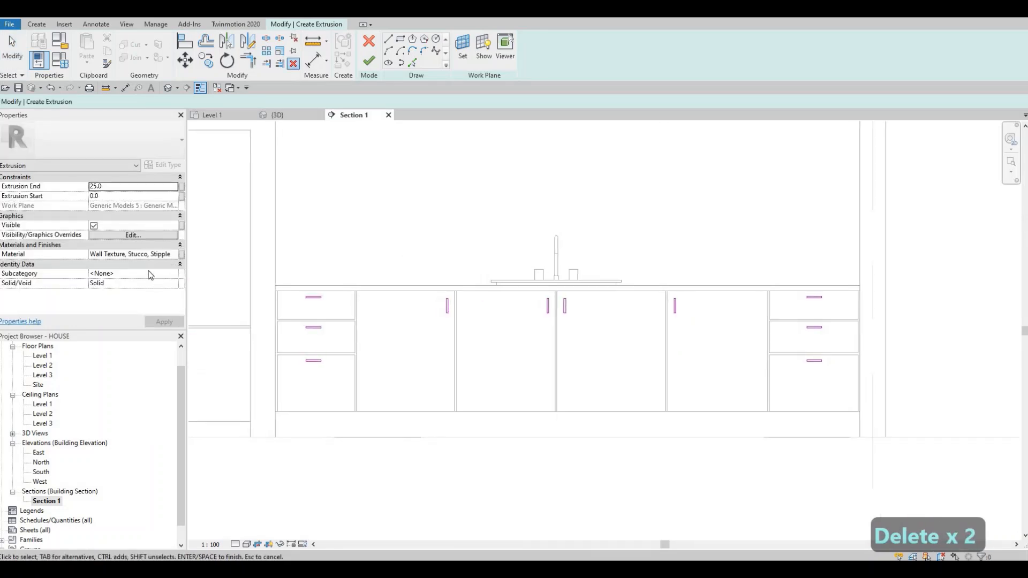
key(Escape)
Step: Open the handle extrusion's material selection and list the Metal category of the AEC Materials library
click(171, 256)
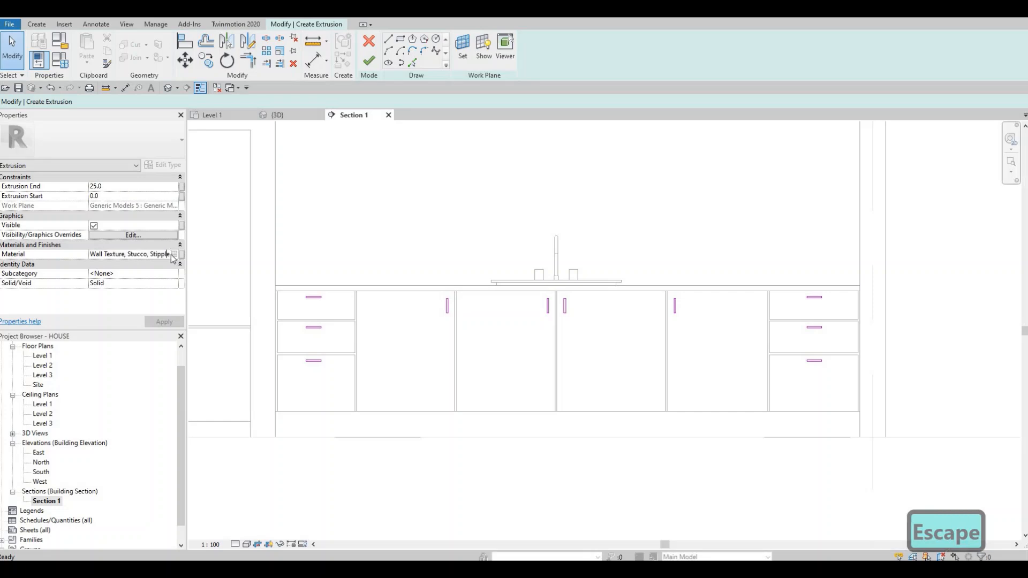
click(174, 255)
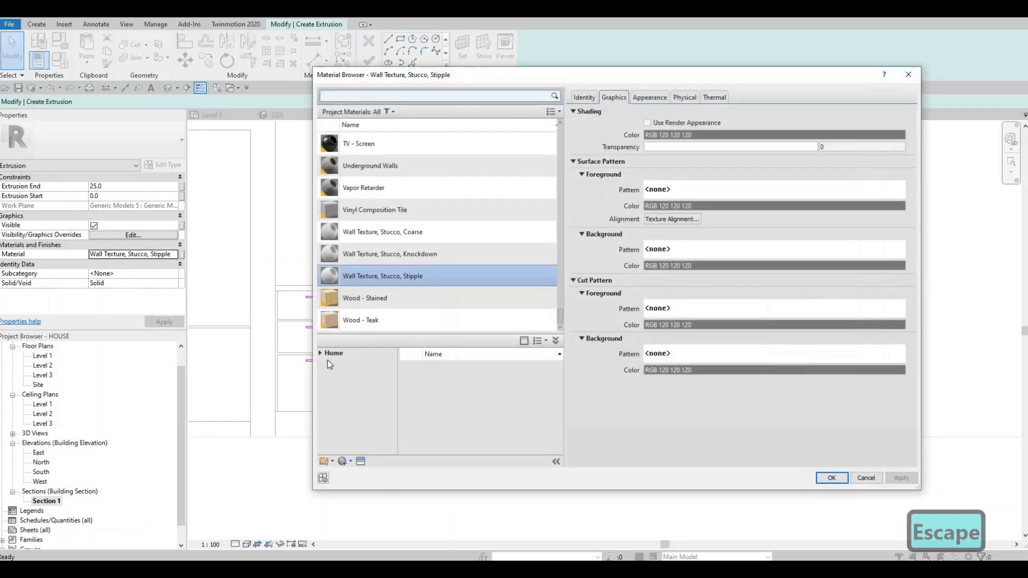
click(321, 353)
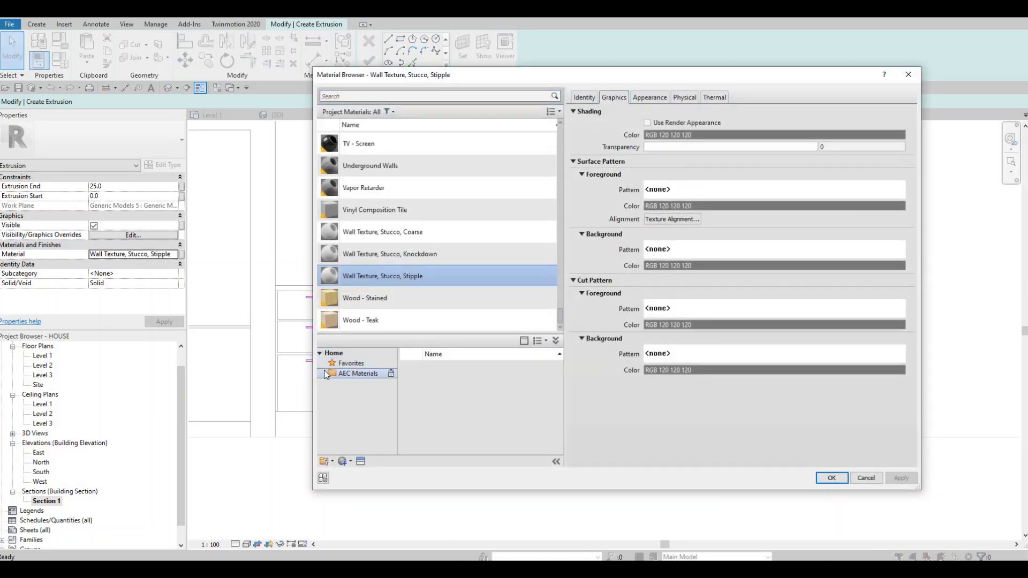
click(325, 373)
scroll(359, 422, down, 3)
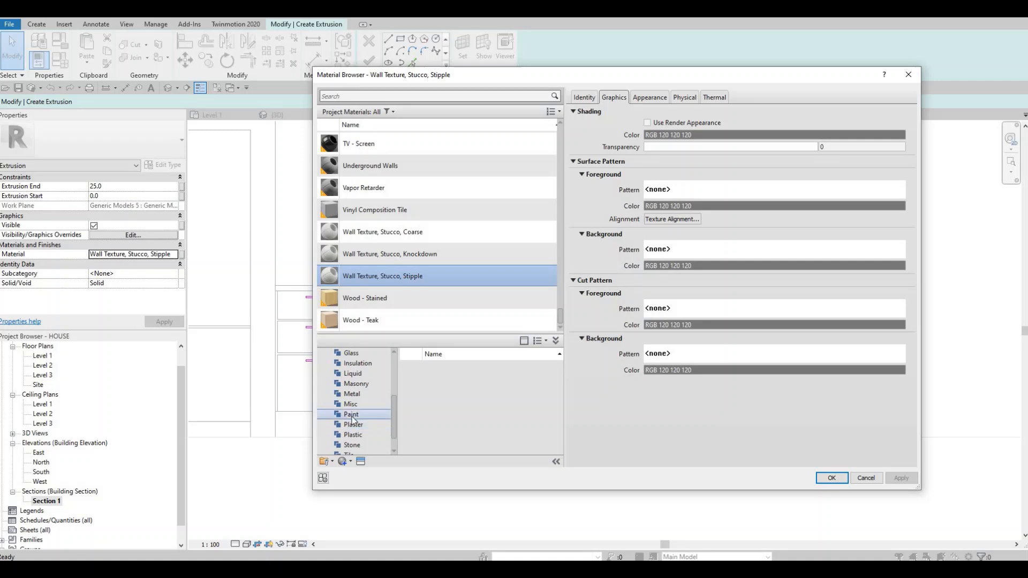
click(352, 394)
click(454, 401)
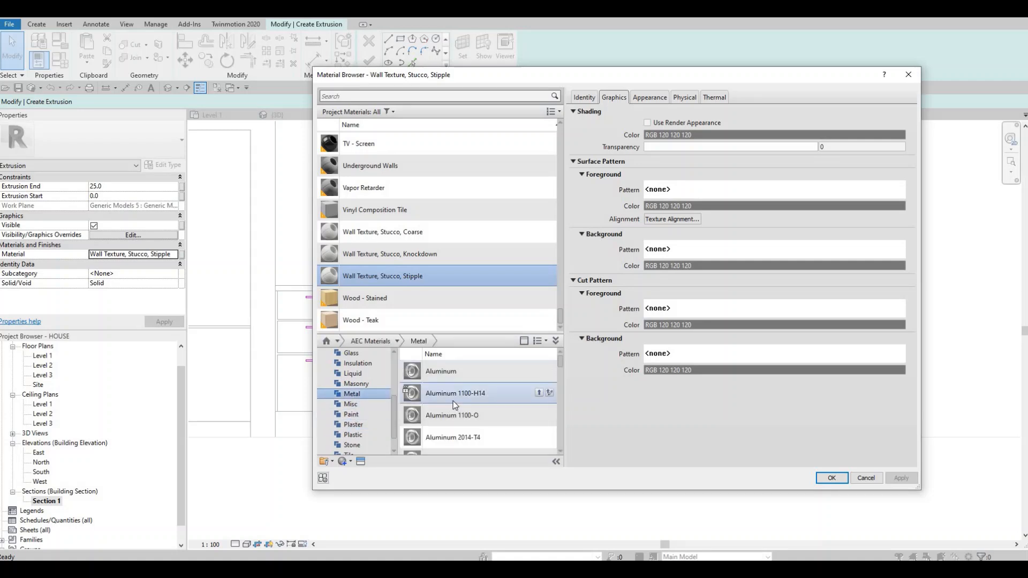
Step: Add Aluminum 3003-H12 from the metal library and assign it as the handle extrusion's material
scroll(474, 431, down, 3)
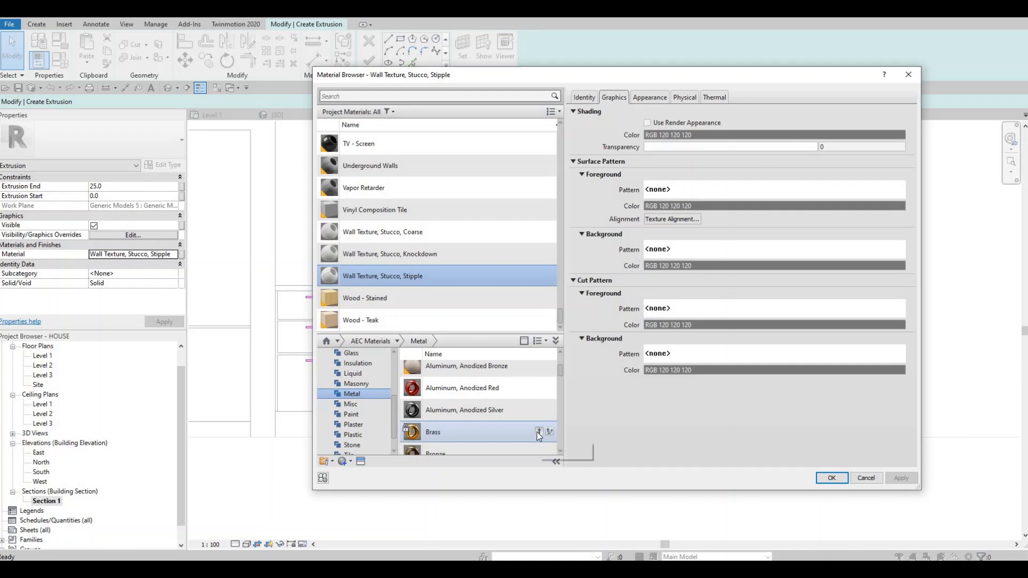
scroll(529, 427, up, 5)
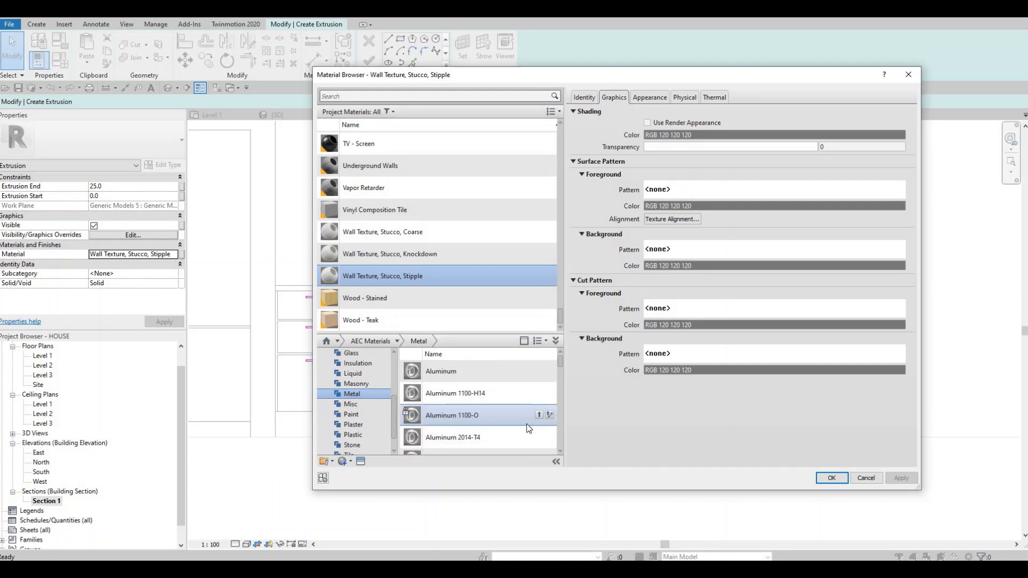
scroll(540, 427, down, 1)
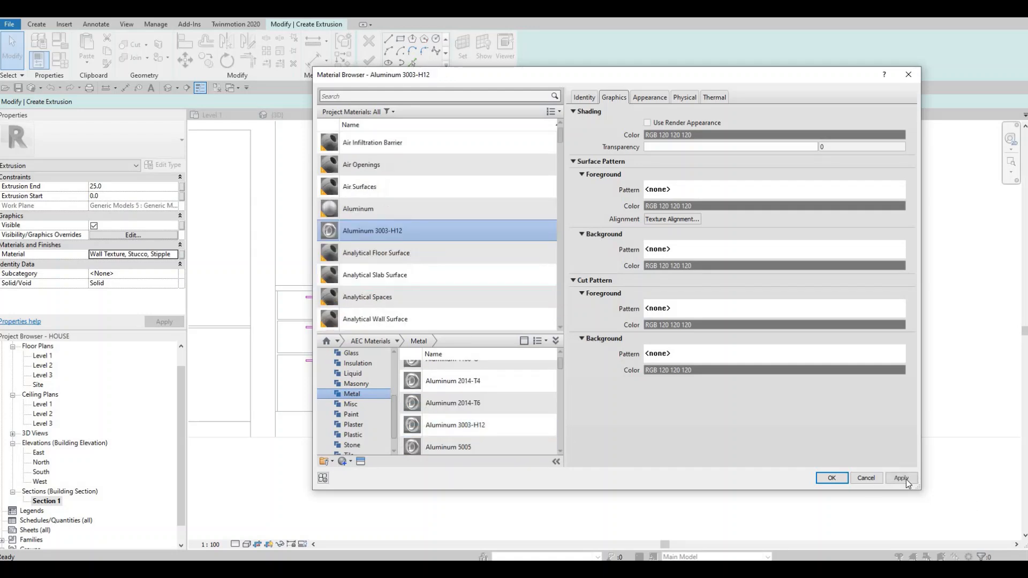
click(830, 479)
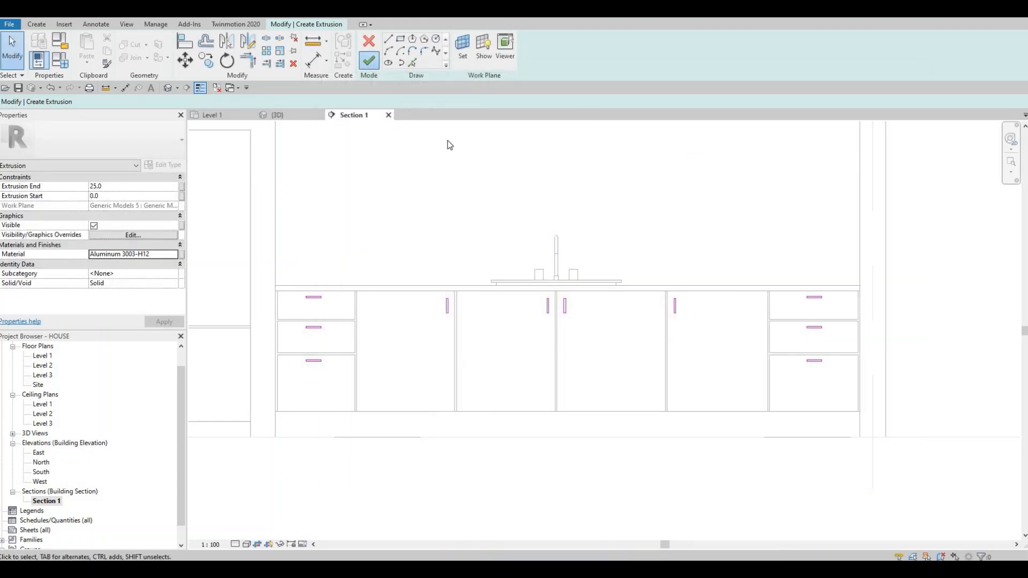
Step: Finish the handle extrusion and the in-place model, and show the cabinet fronts in the default 3D view
click(369, 60)
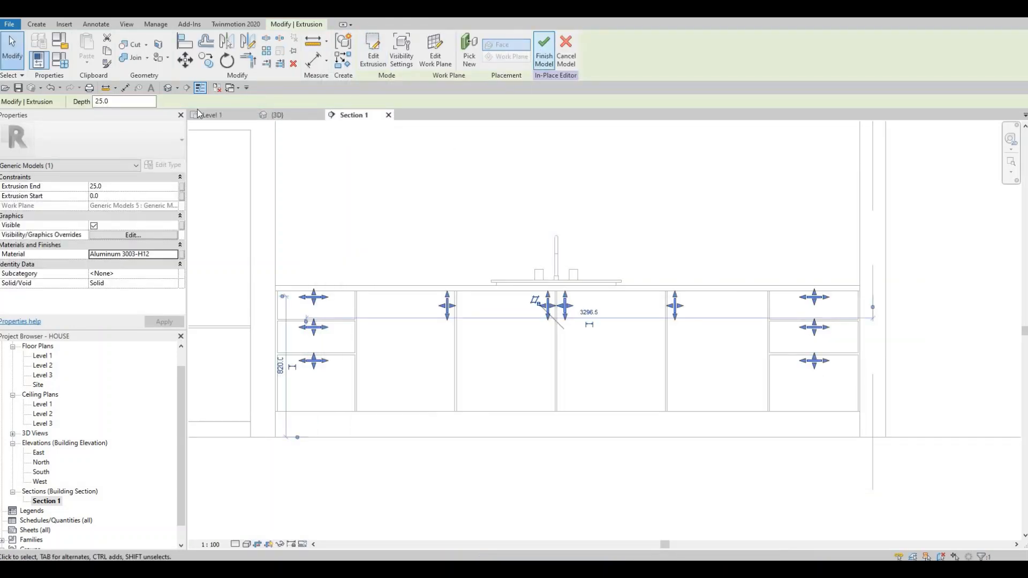
click(544, 49)
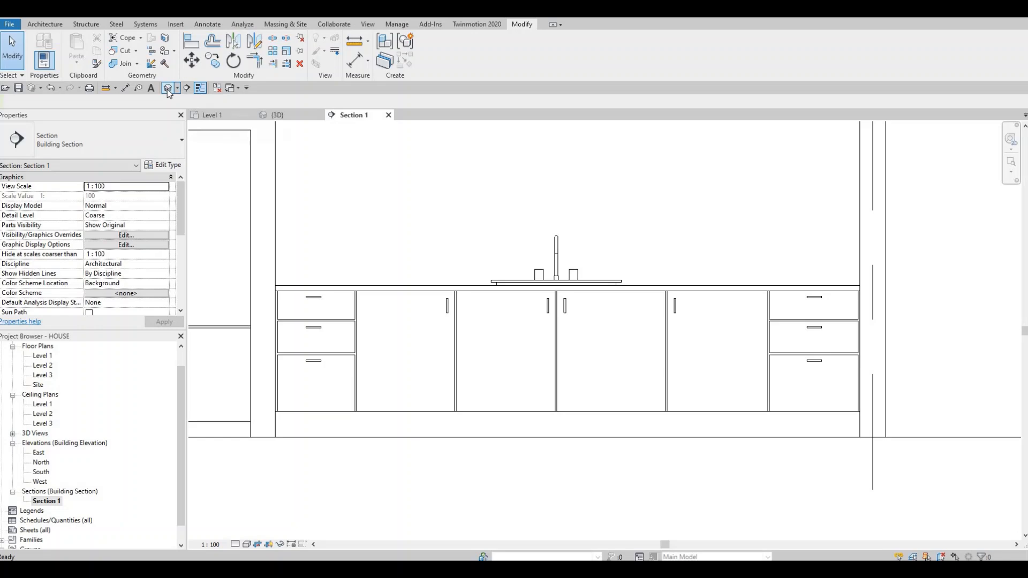
click(169, 88)
shift+middle_drag(399, 332, 564, 337)
scroll(624, 333, up, 1)
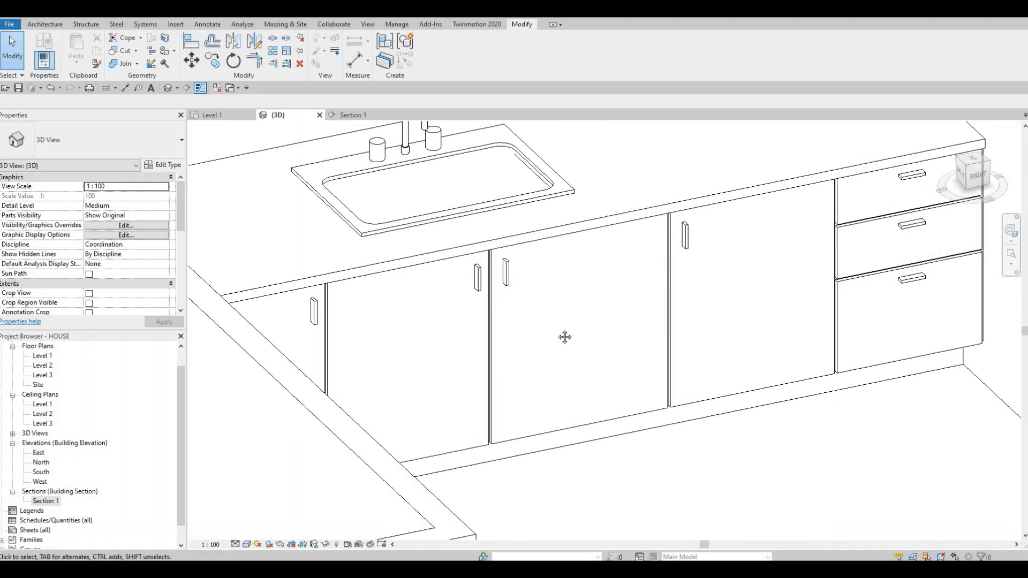
Step: Edit the cabinet handles in place, set their extrusion end to 20 mm, and finish the model
scroll(565, 337, down, 3)
middle_drag(654, 270, 630, 293)
scroll(630, 292, up, 4)
click(630, 292)
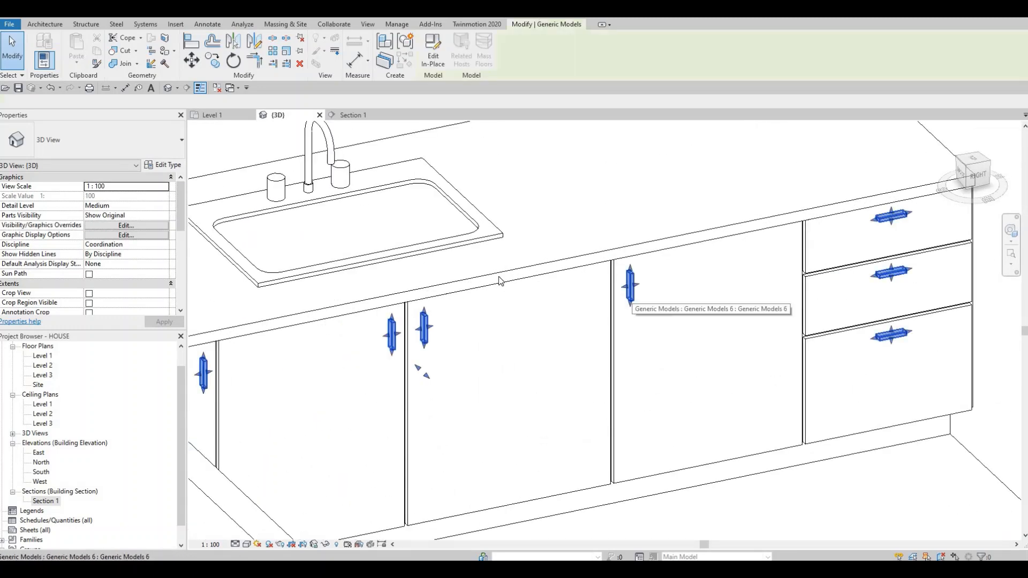
click(630, 292)
scroll(642, 298, up, 3)
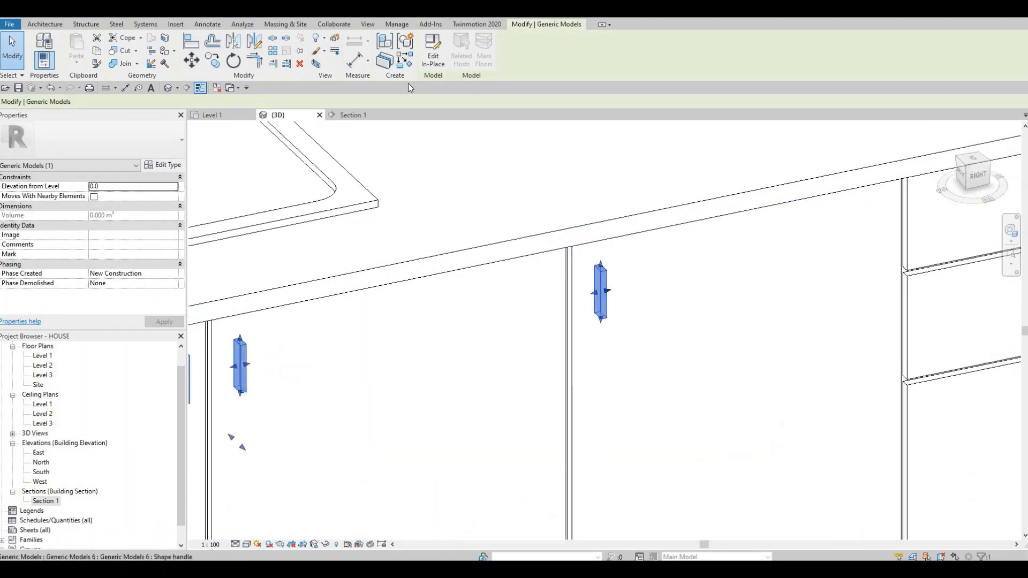
click(430, 63)
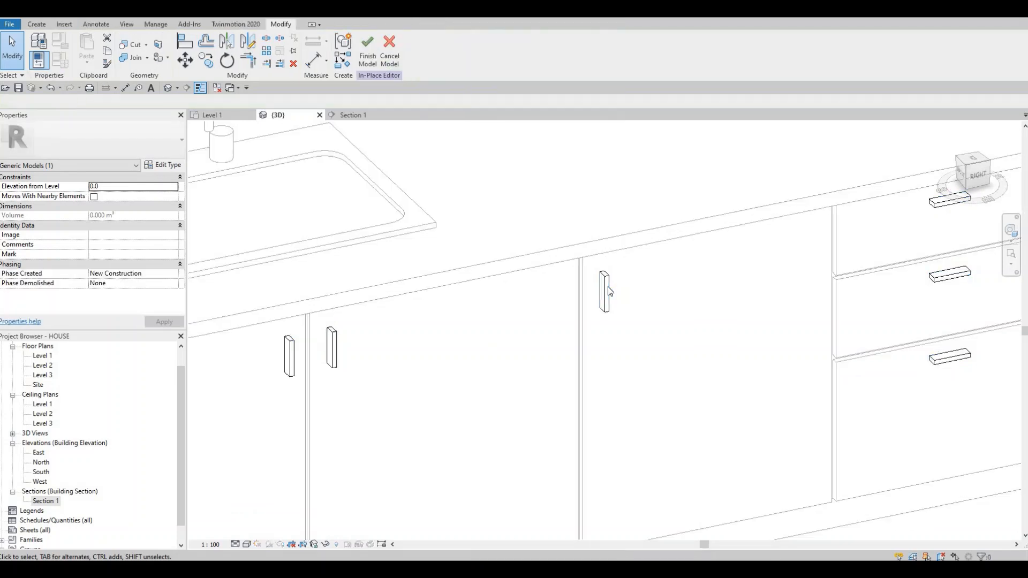
click(608, 287)
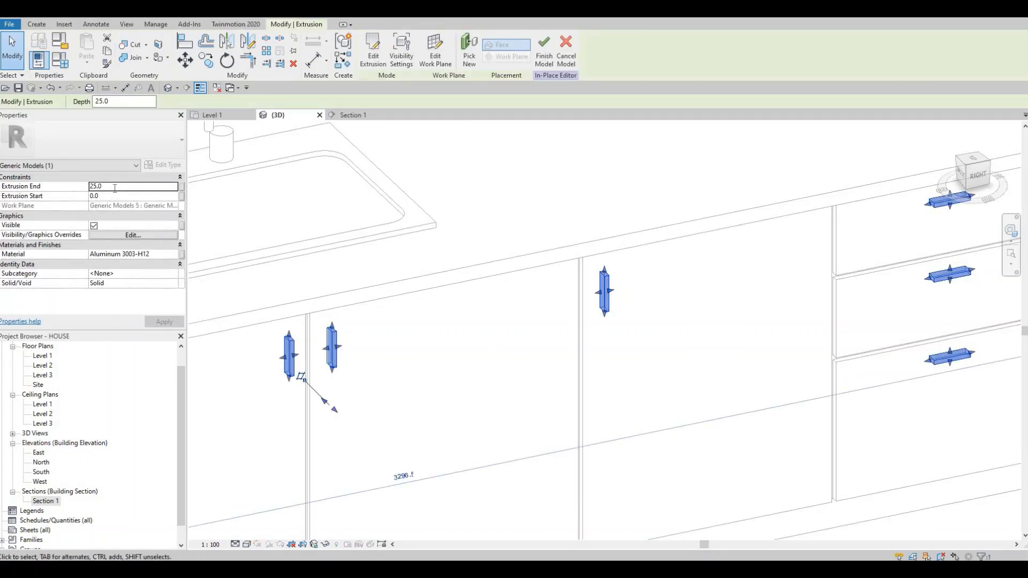
click(114, 187)
text(20)
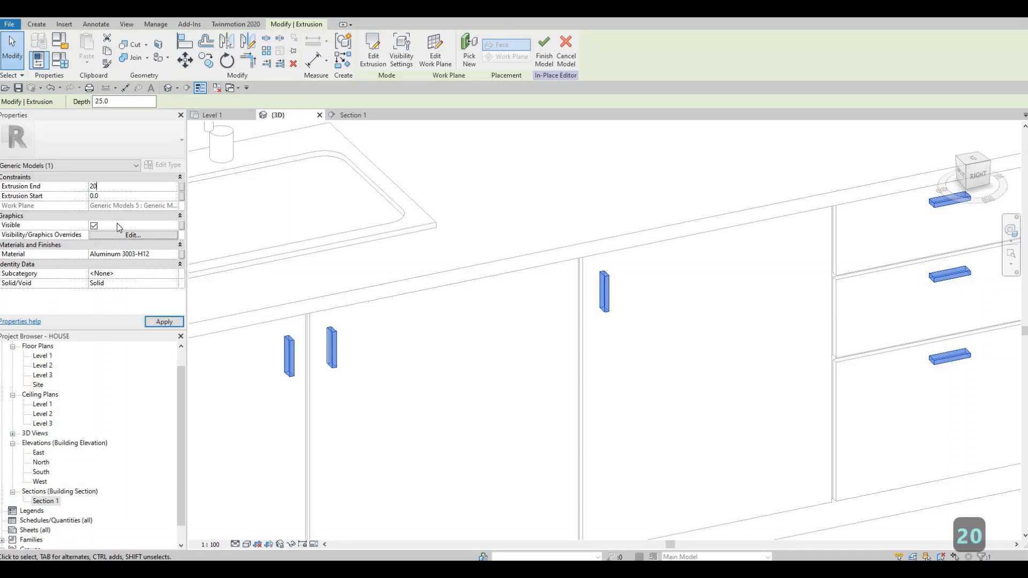
click(163, 320)
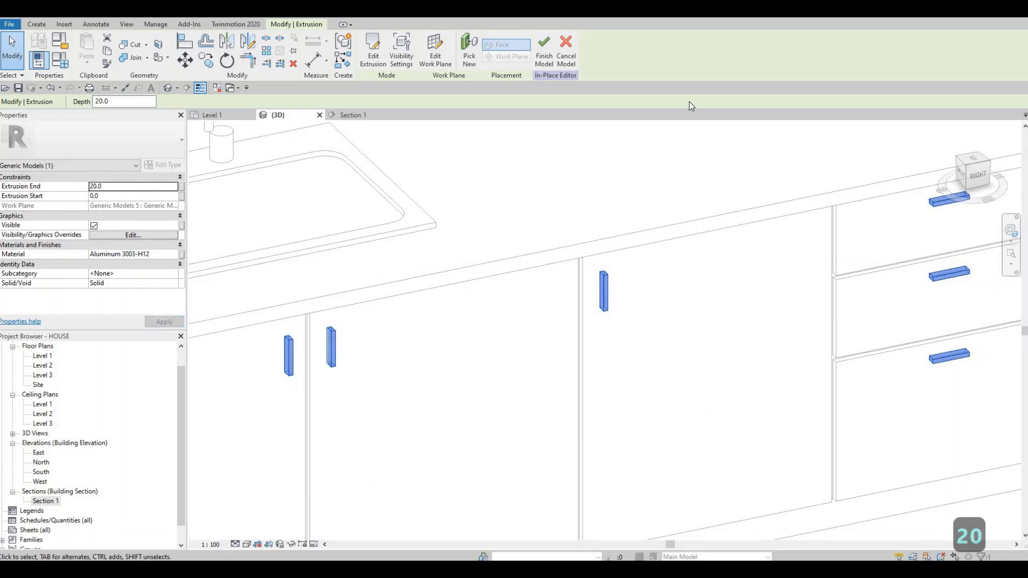
click(543, 51)
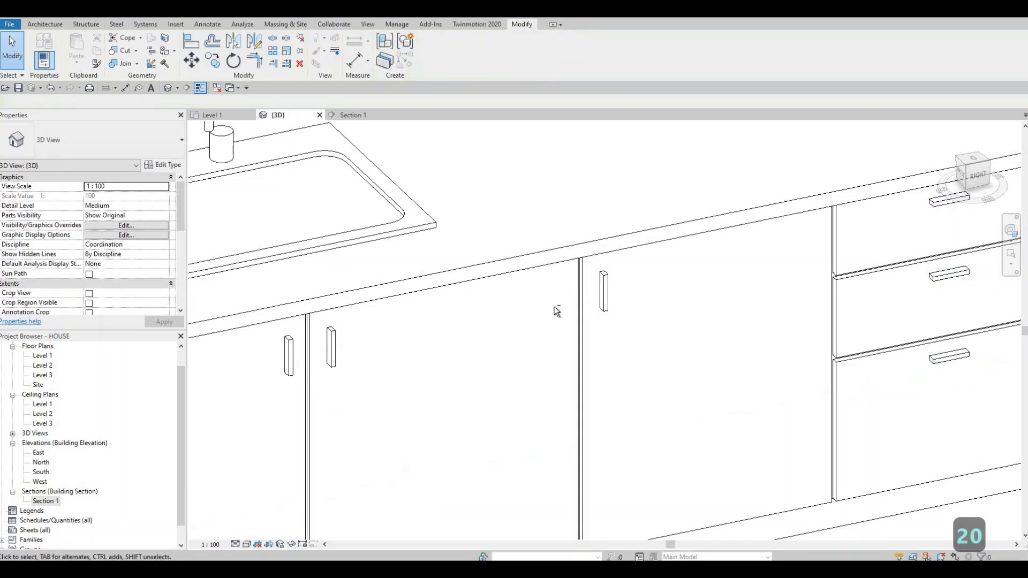
Step: Inspect the handles in 3D, and open the Section 1 view framed on the kitchen's base and wall cabinets
scroll(479, 273, up, 4)
scroll(487, 277, down, 8)
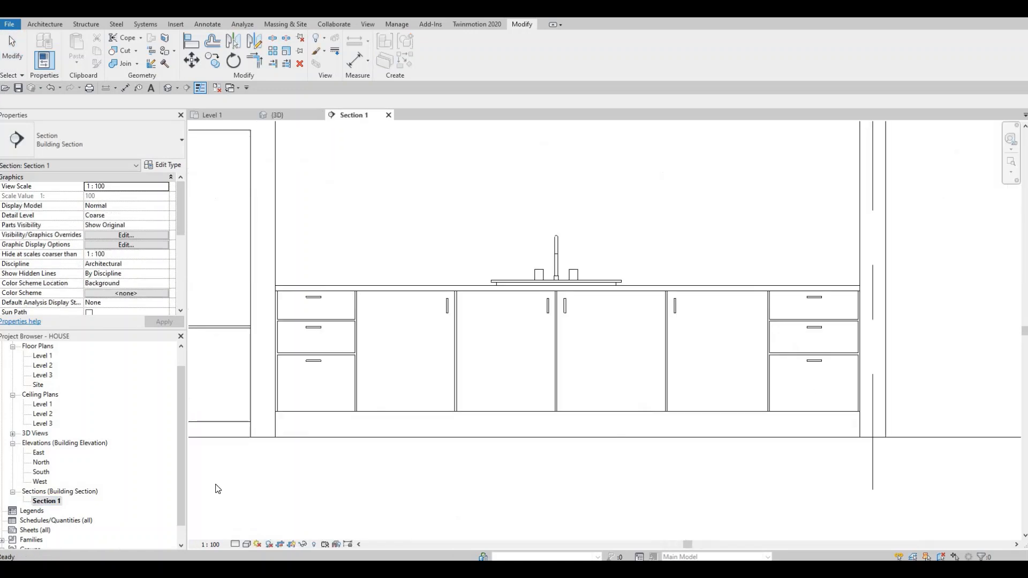
scroll(287, 284, up, 5)
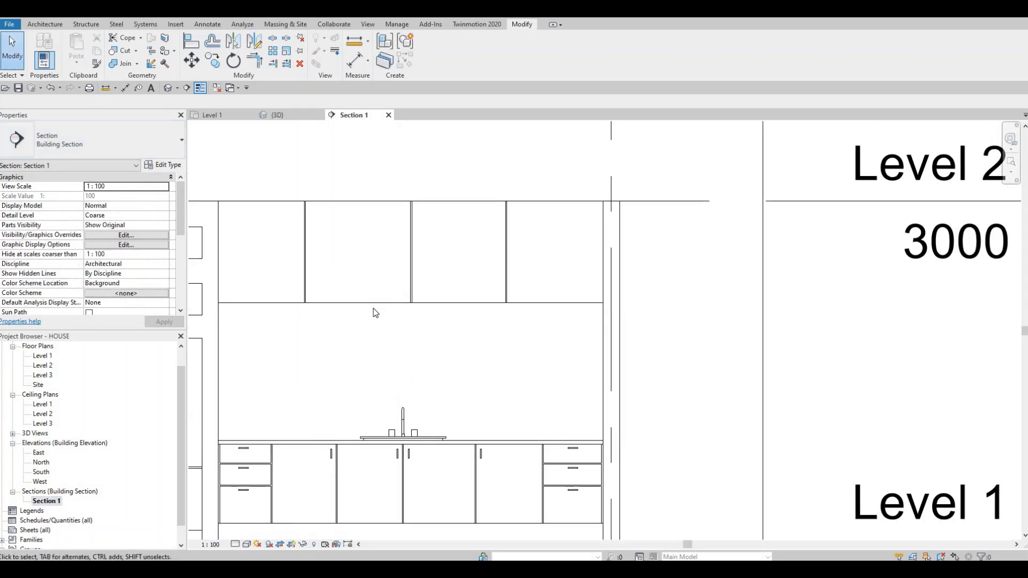
middle_drag(364, 479, 455, 419)
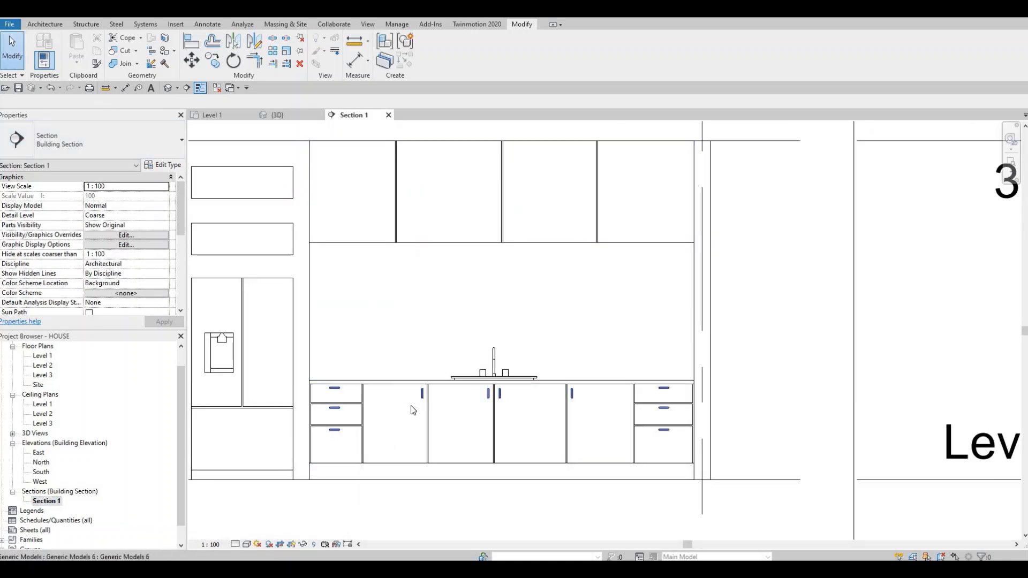
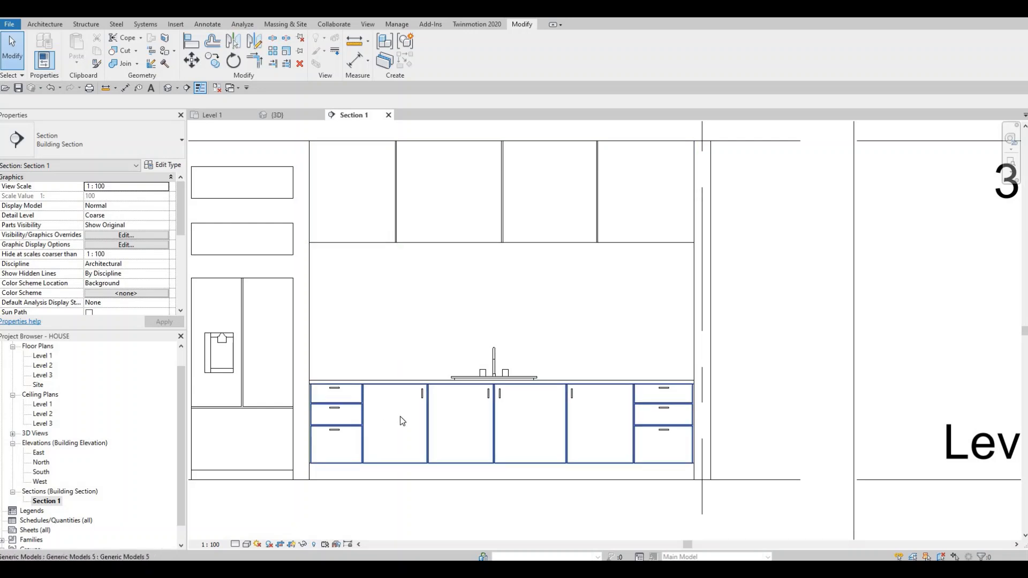
Step: Create a new in-place model in the Generic Models category, keeping the proposed name
click(45, 25)
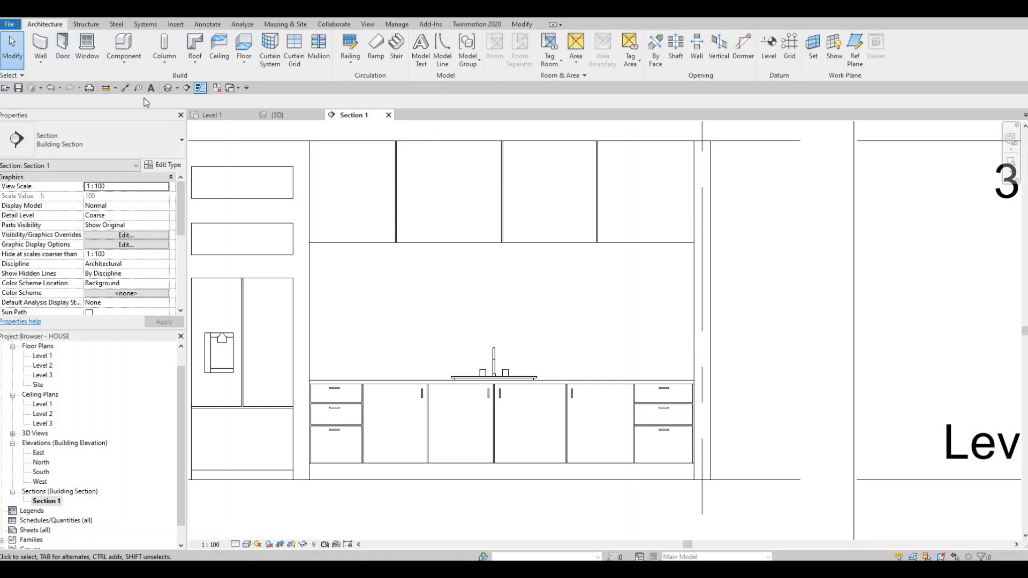
click(123, 59)
click(142, 106)
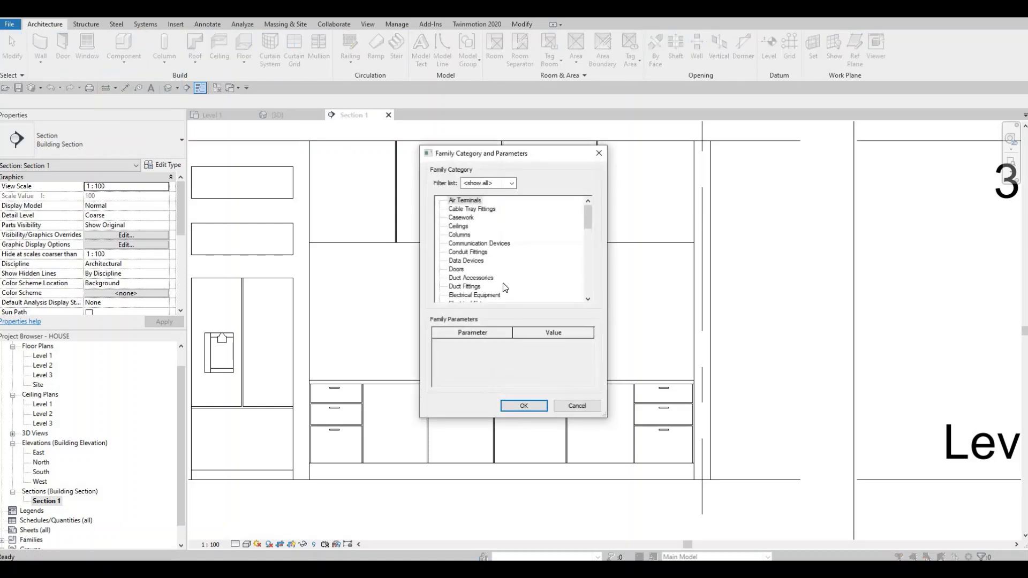
scroll(505, 288, down, 5)
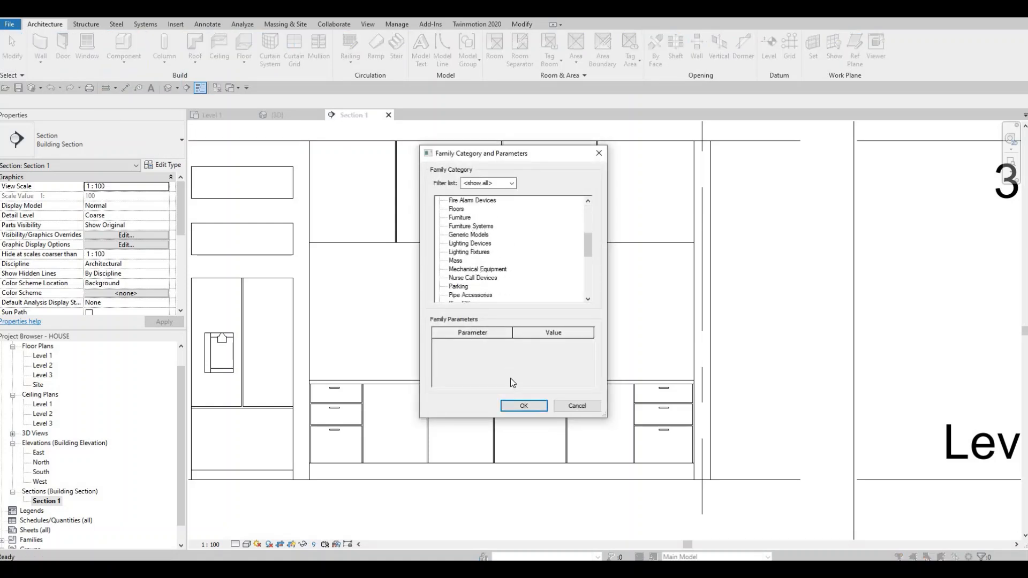
click(512, 405)
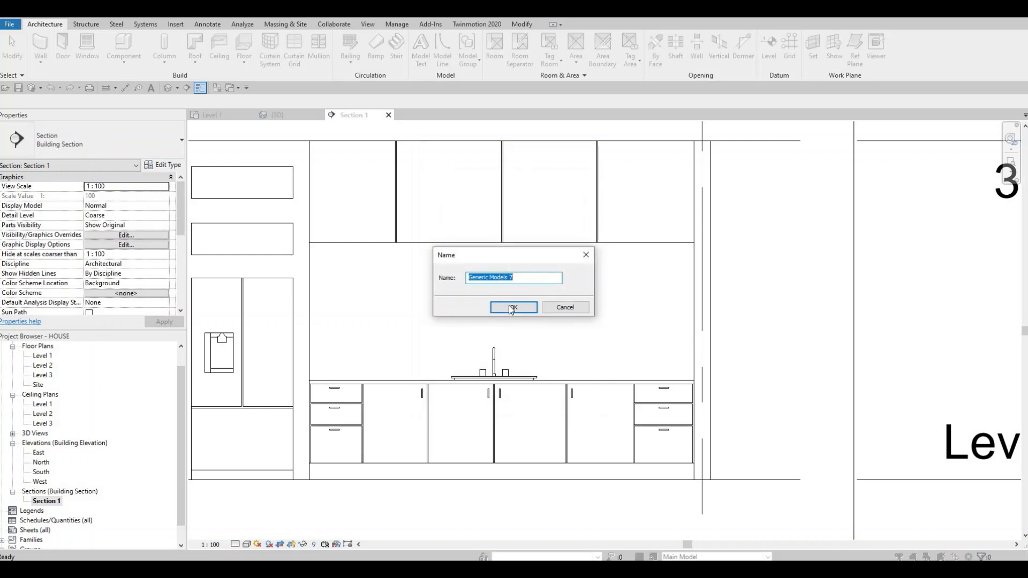
key(Return)
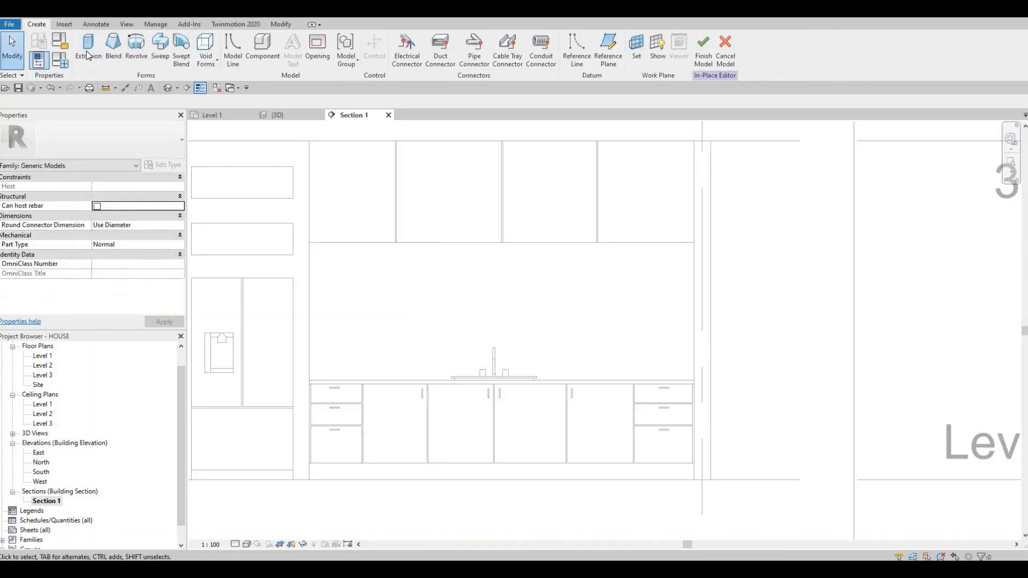
Step: Start an extrusion on the picked wall cabinet door plane and sketch a rectangle matching the leftmost base cabinet door's handle
click(88, 54)
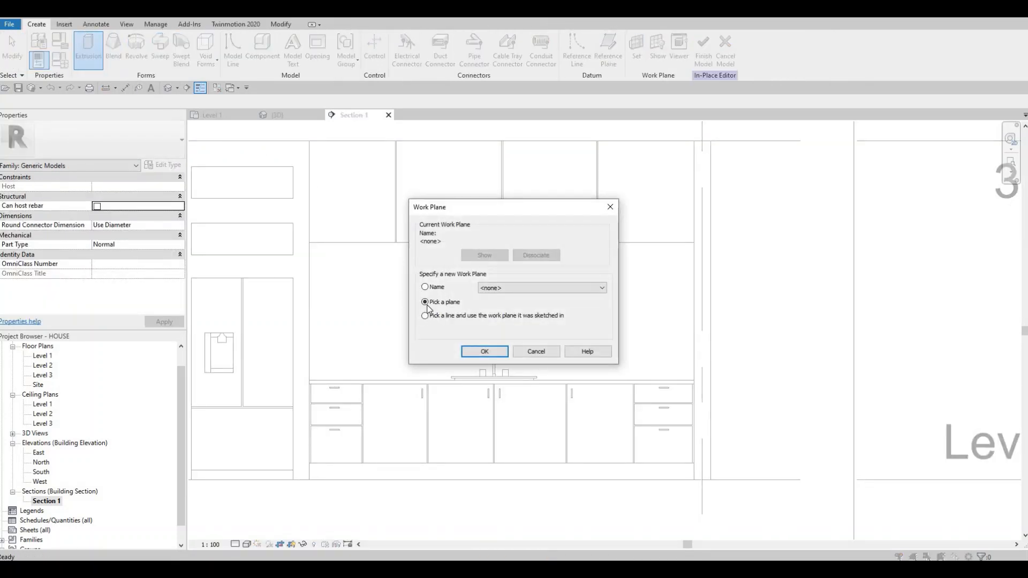
key(Return)
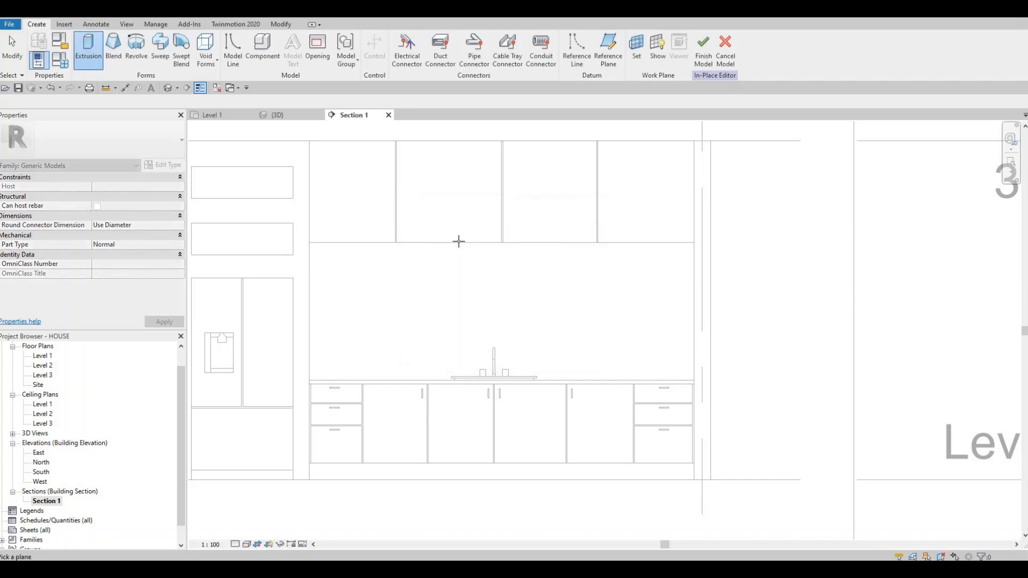
click(354, 190)
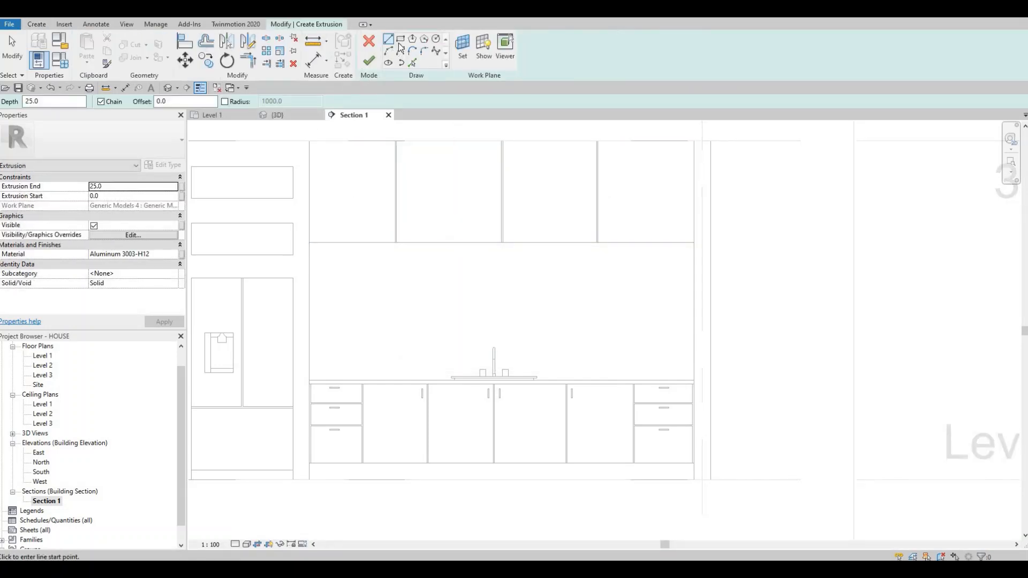
scroll(417, 410, up, 10)
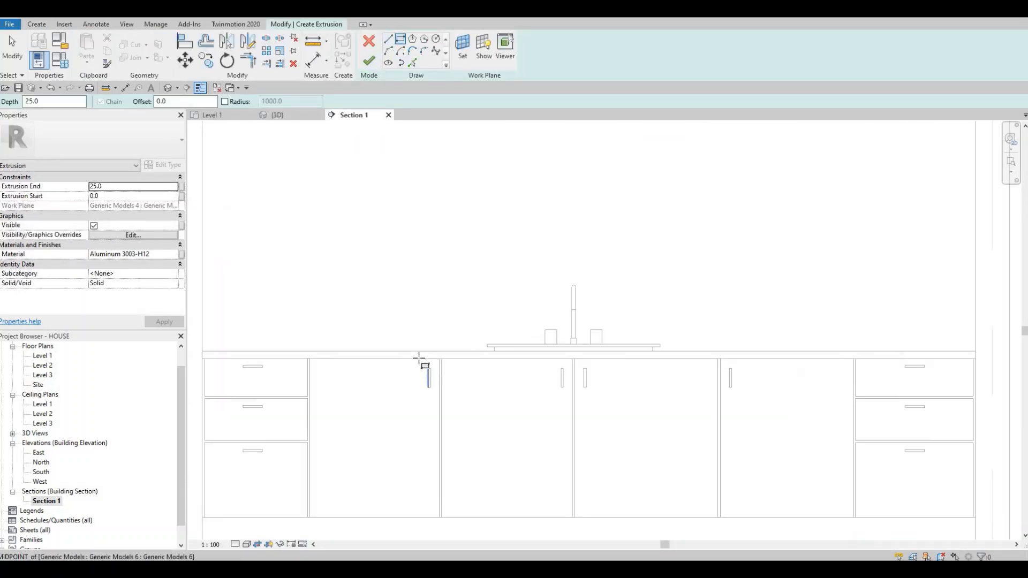
click(429, 352)
click(444, 470)
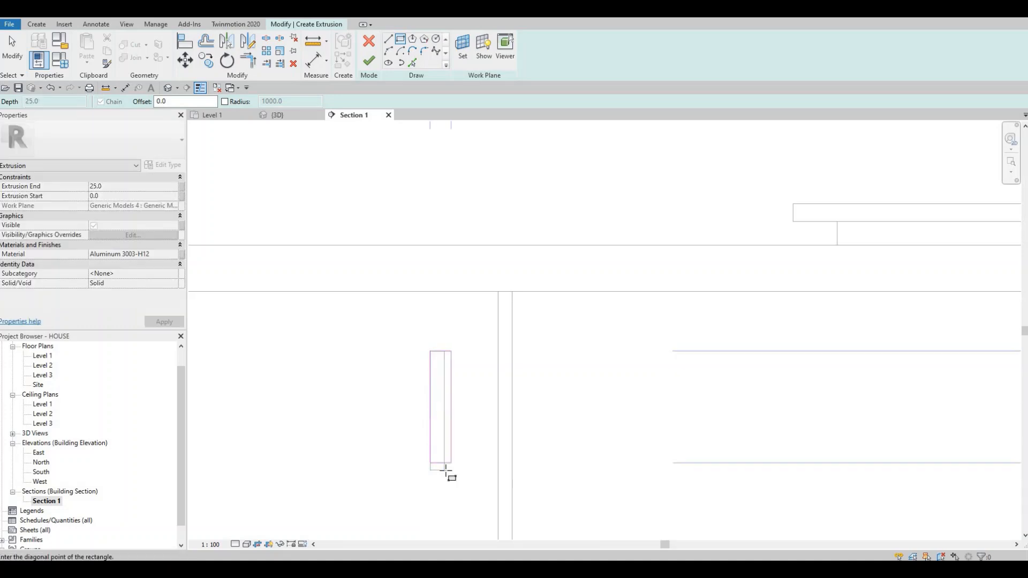
key(Escape)
key(Escape)
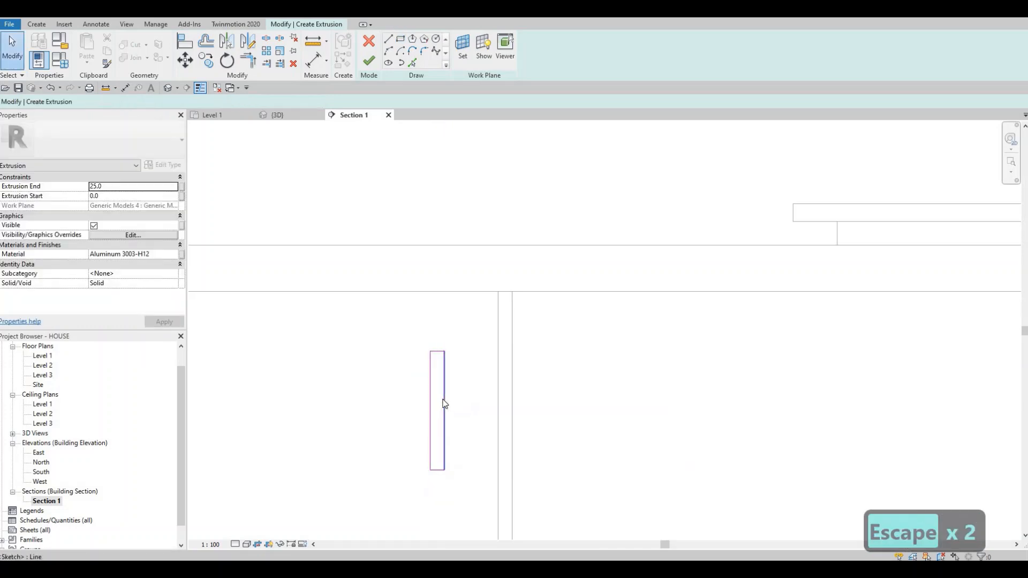
Step: Move the whole handle rectangle up to the second wall cabinet door, near its lower corner beside the central joint
key(Tab)
click(442, 378)
drag(433, 161, 442, 179)
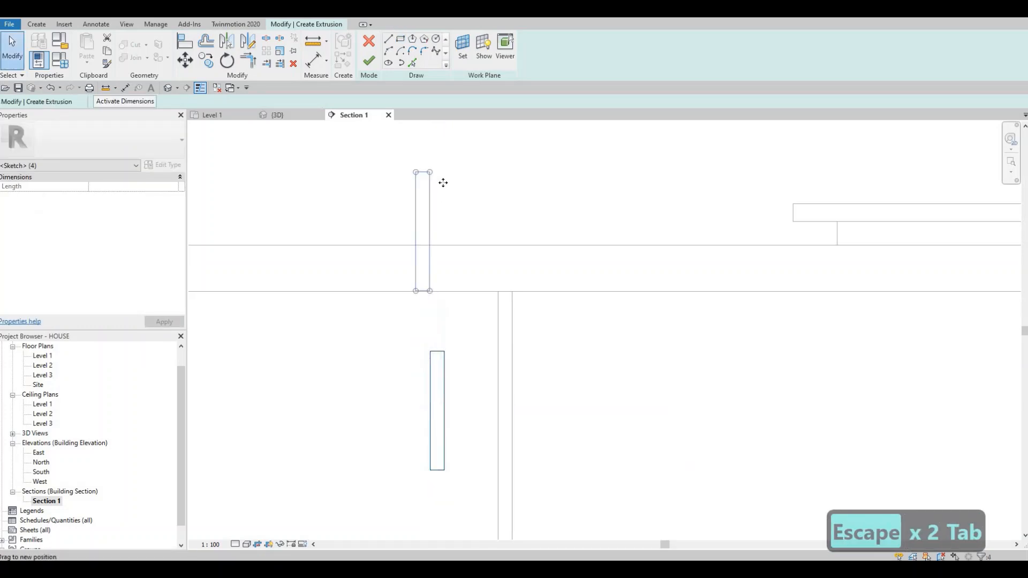
scroll(394, 360, down, 6)
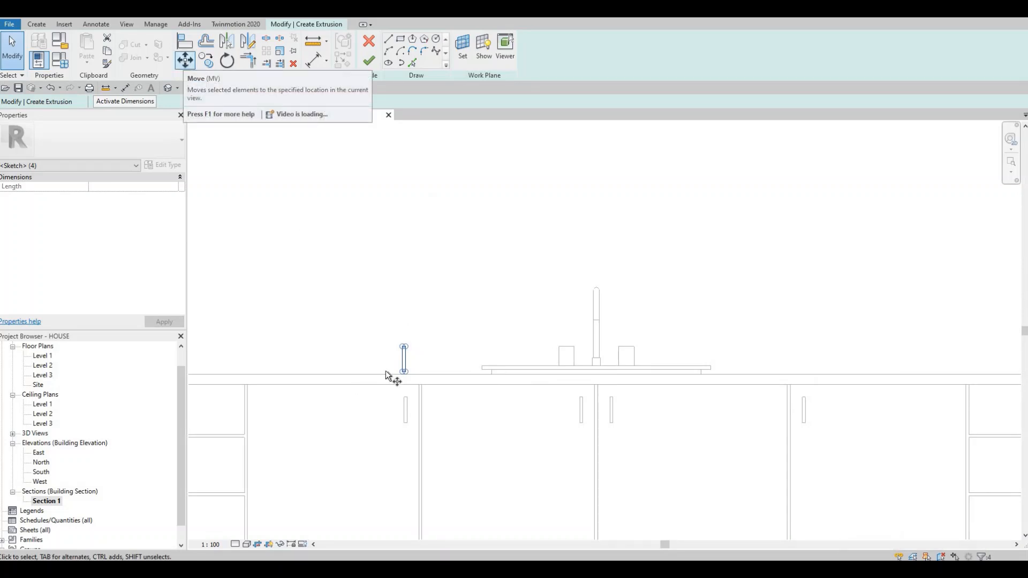
scroll(402, 358, up, 5)
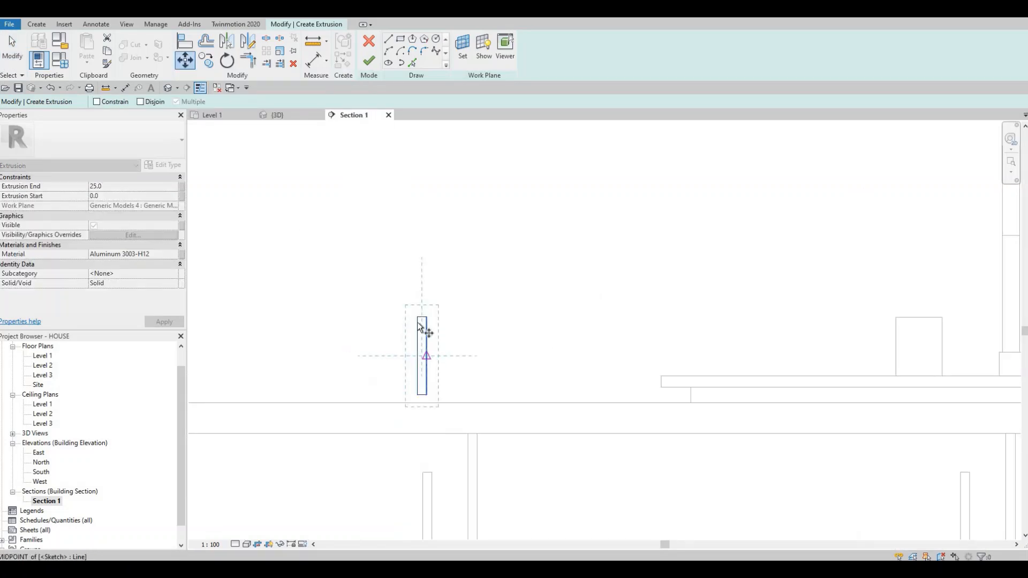
scroll(420, 320, up, 2)
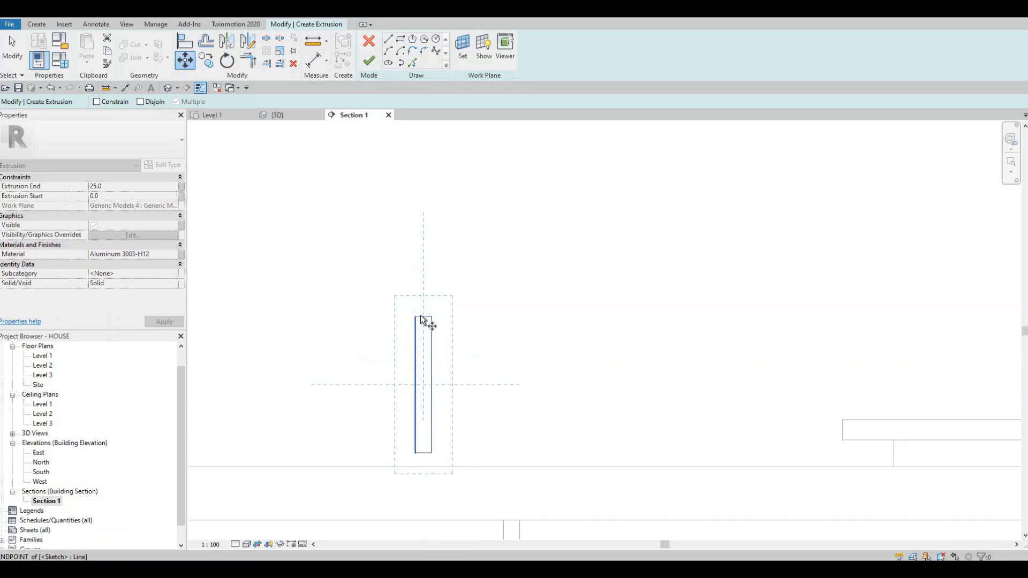
click(422, 316)
scroll(408, 245, down, 6)
middle_drag(358, 225, 444, 503)
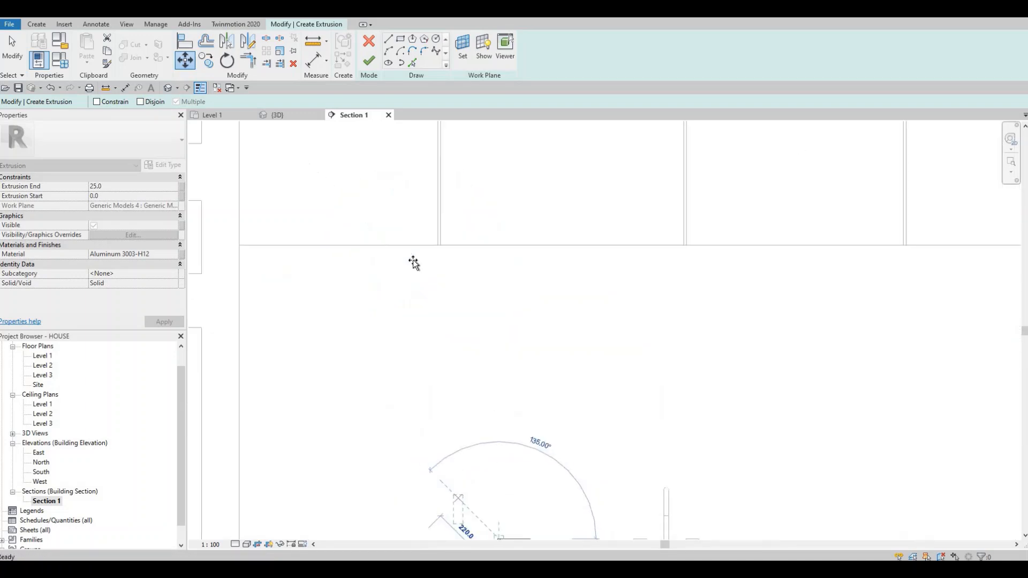
scroll(422, 346, down, 3)
scroll(490, 307, up, 4)
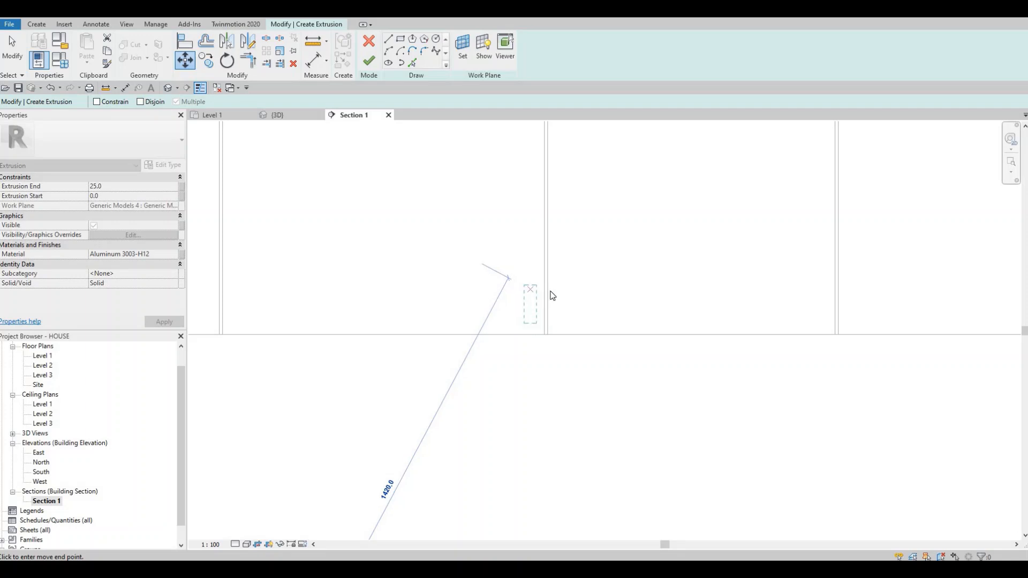
click(531, 292)
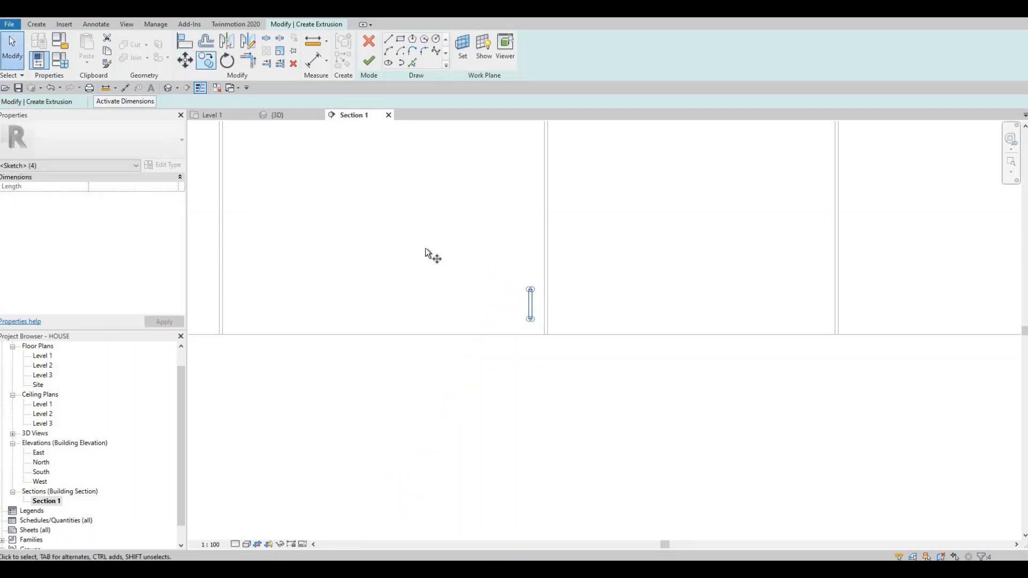
Step: Copy the handle rectangle horizontally across the central joint onto the third wall cabinet door, keeping multiple copying on
key(c)
key(o)
scroll(524, 285, up, 2)
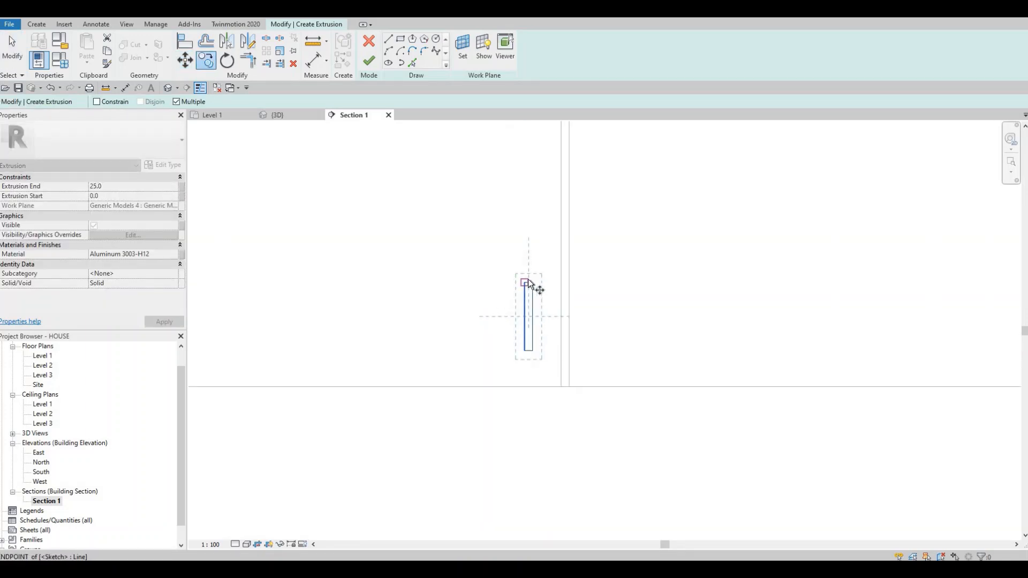
scroll(529, 284, up, 2)
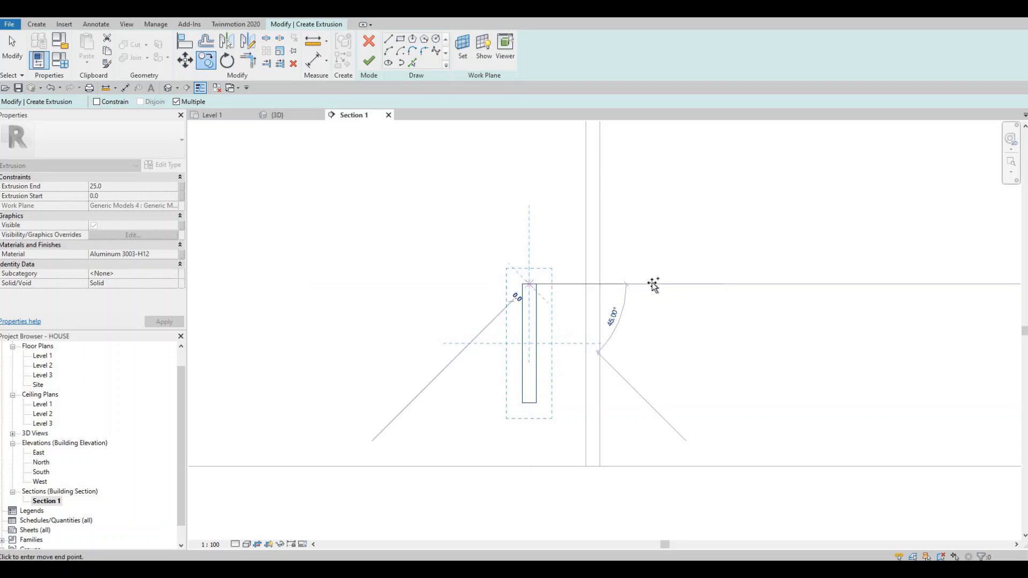
click(654, 283)
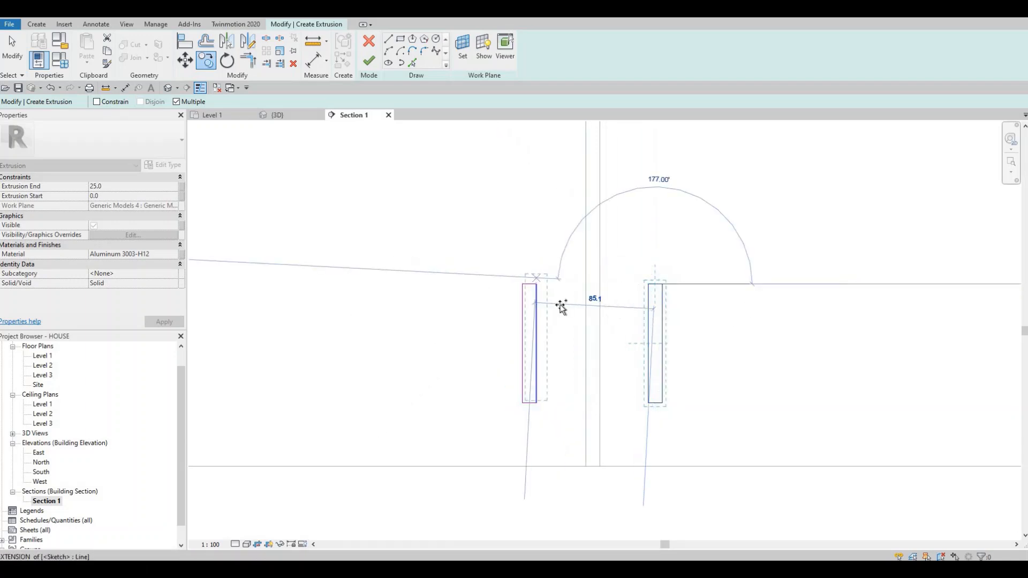
Step: Copy the handle rectangle onto the first wall cabinet door, near its lower right corner
scroll(300, 345, down, 1)
middle_drag(301, 346, 702, 313)
scroll(433, 312, down, 1)
middle_drag(433, 312, 854, 318)
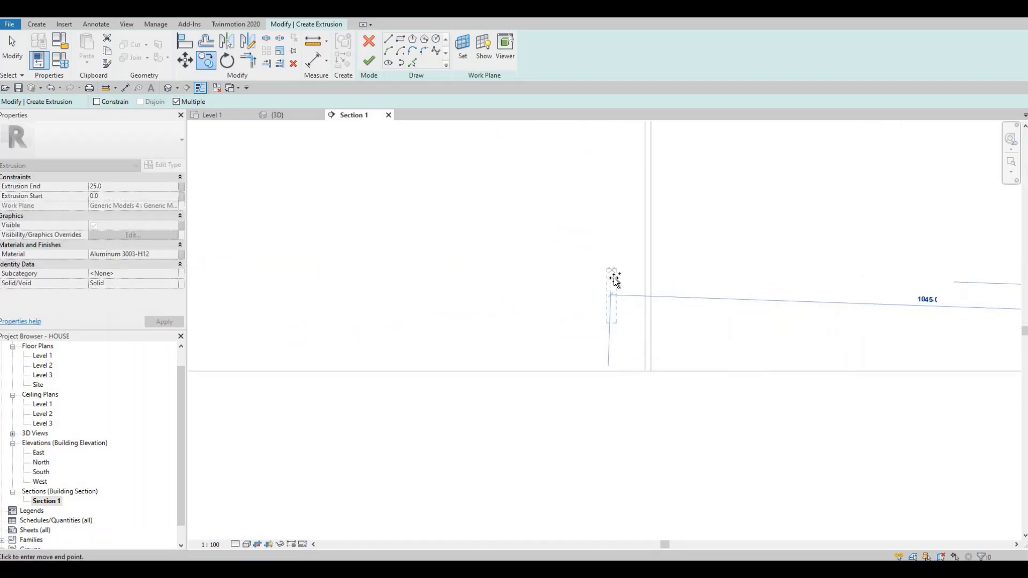
click(614, 281)
Step: Copy the handle rectangle onto the fourth wall cabinet door, near its lower left corner, and end the copying
scroll(961, 330, down, 2)
middle_drag(961, 330, 546, 321)
scroll(985, 321, down, 1)
middle_drag(810, 297, 709, 290)
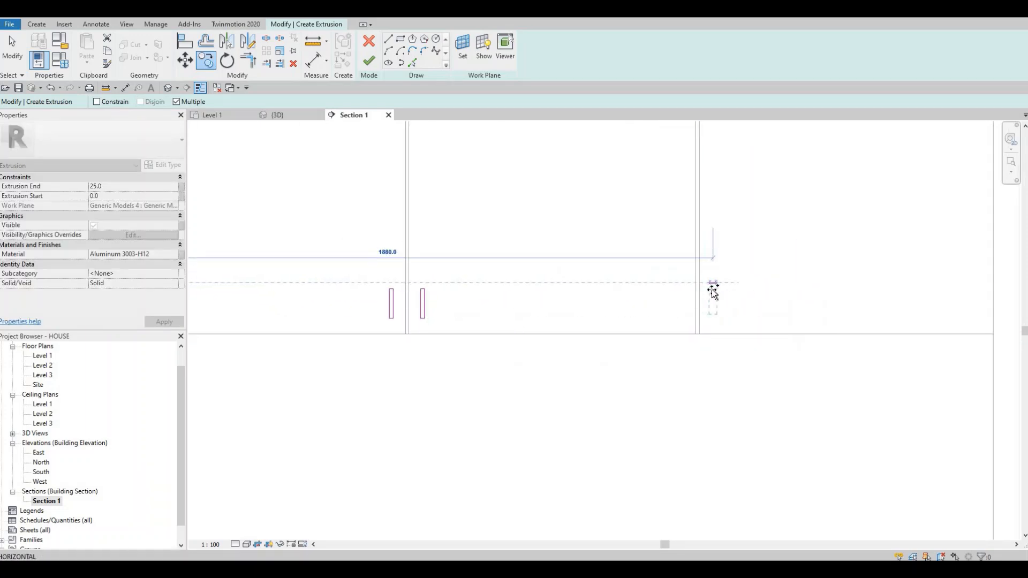
click(698, 313)
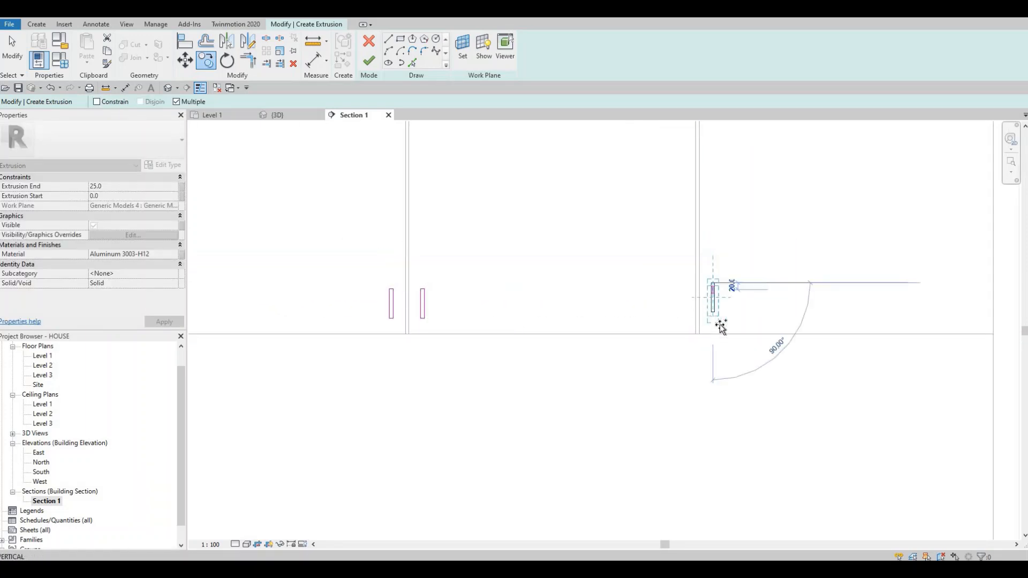
scroll(701, 315, down, 2)
key(Escape)
key(Escape)
key(Escape)
Step: Nudge the fourth wall door's handle rectangle two increments right and one increment back left
drag(674, 276, 733, 328)
key(Right)
key(Right)
key(Escape)
key(Escape)
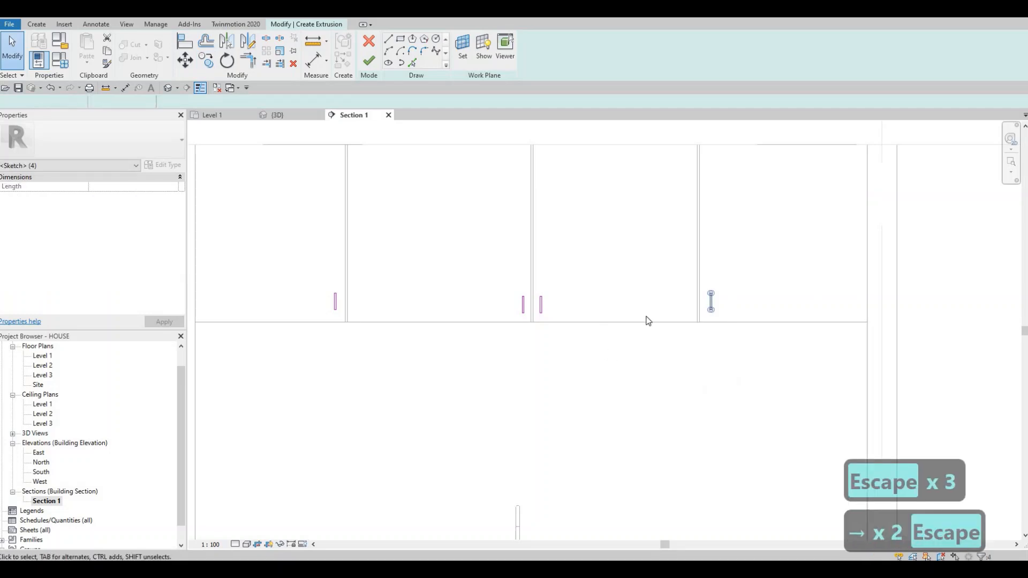
drag(729, 324, 697, 270)
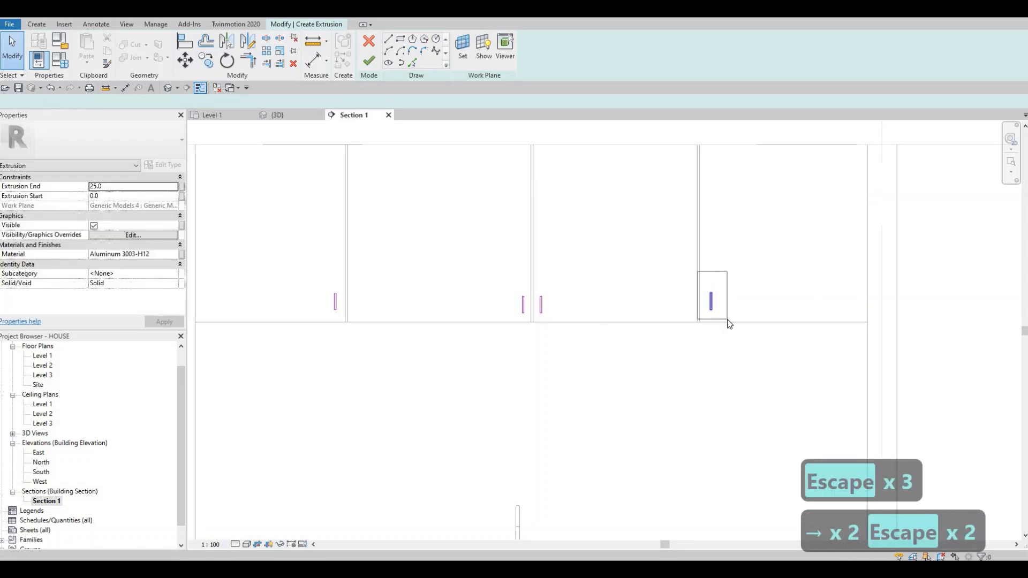
key(Left)
key(Escape)
key(Escape)
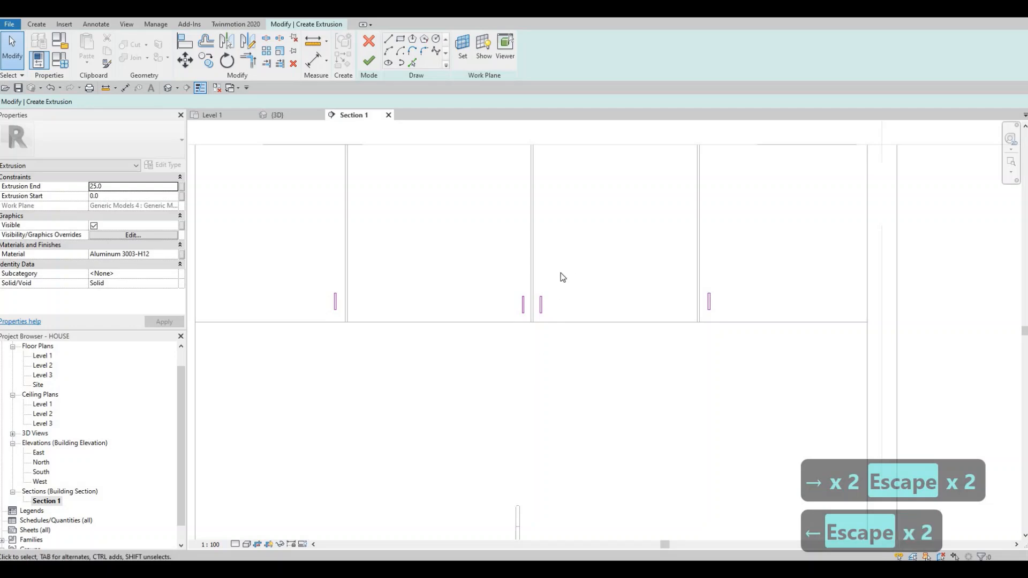
Step: Finish the sketch of the four wall cabinet handles to generate the extrusion
scroll(567, 316, down, 5)
mouse_move(609, 322)
middle_down()
mouse_move(596, 308)
mouse_move(644, 296)
mouse_move(623, 301)
middle_up()
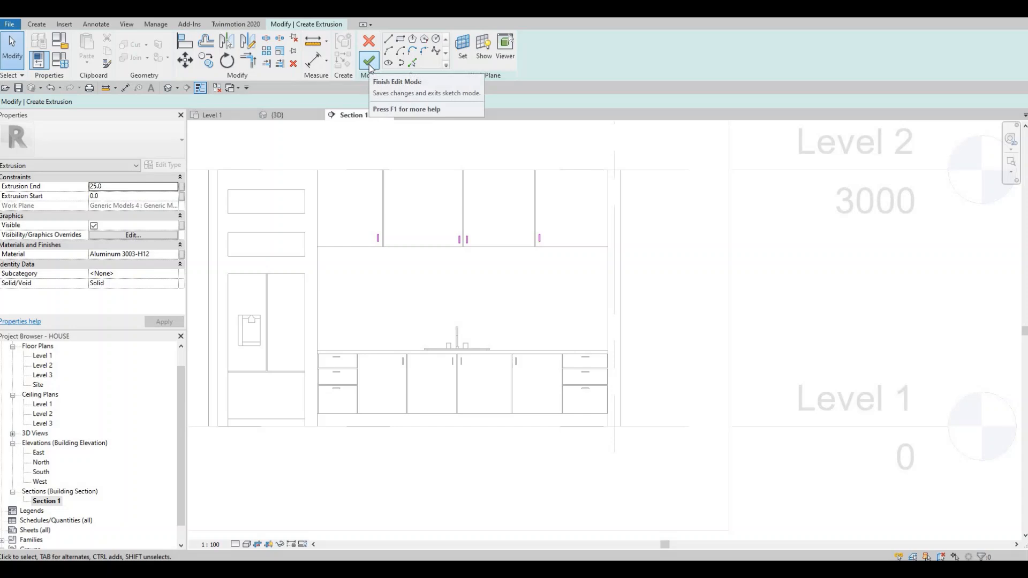
click(369, 63)
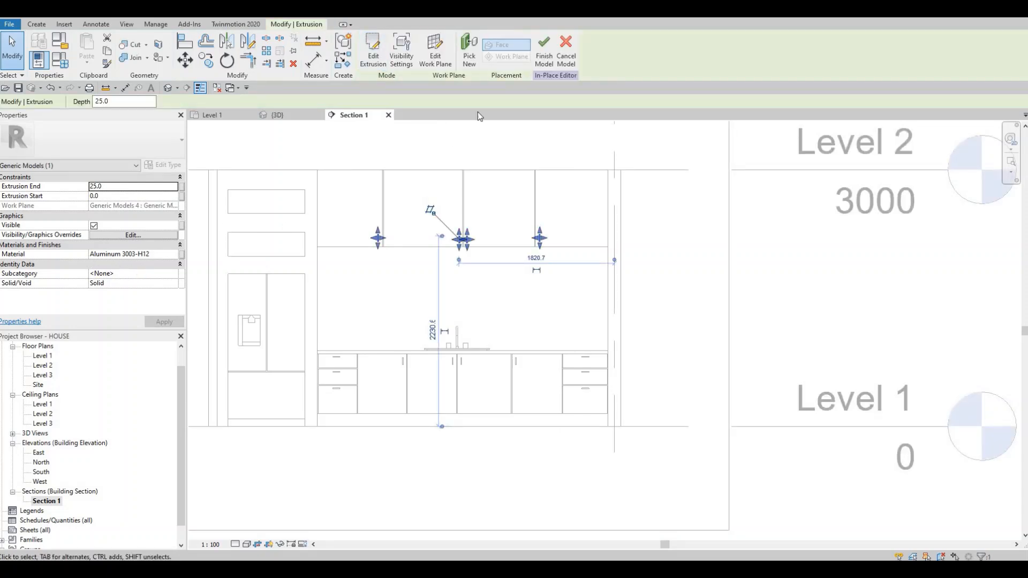
Step: Set the wall cabinet handles' extrusion end to 20 mm and finish the in-place model
click(113, 186)
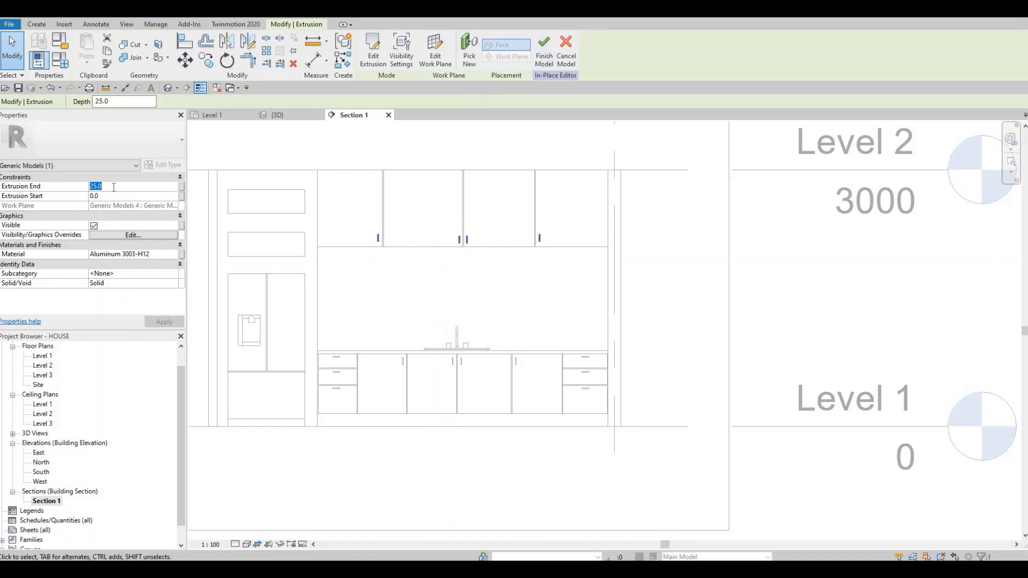
text(20)
click(162, 322)
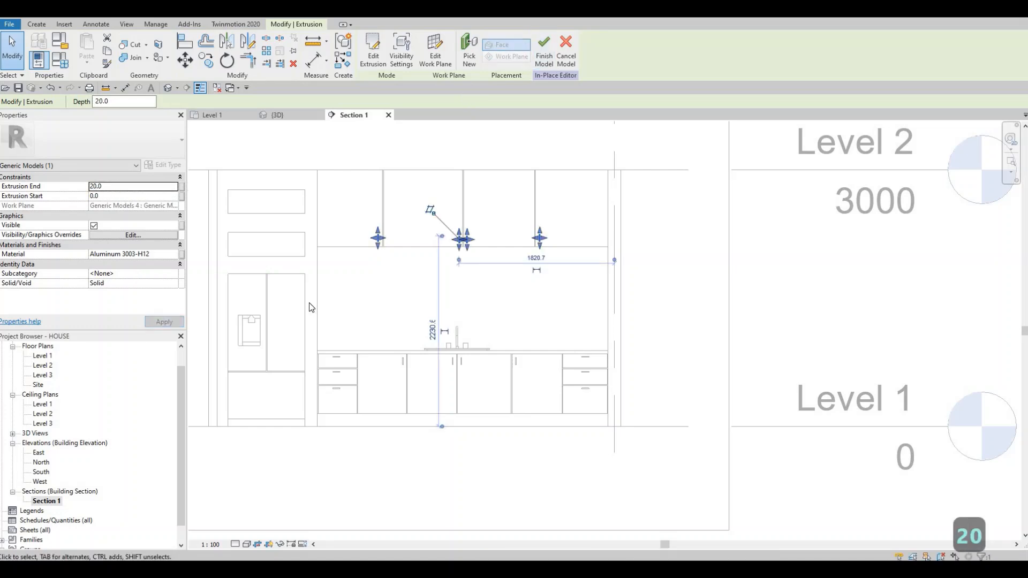
click(543, 47)
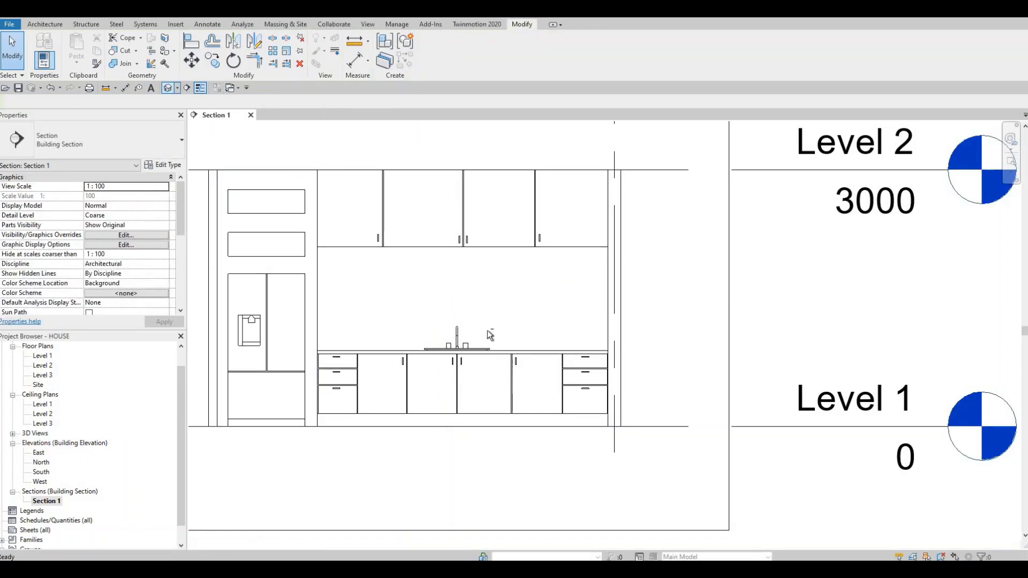
Step: Inspect the new wall cabinet handles and the base cabinet fronts in the default 3D view
shift+middle_drag(535, 382, 596, 353)
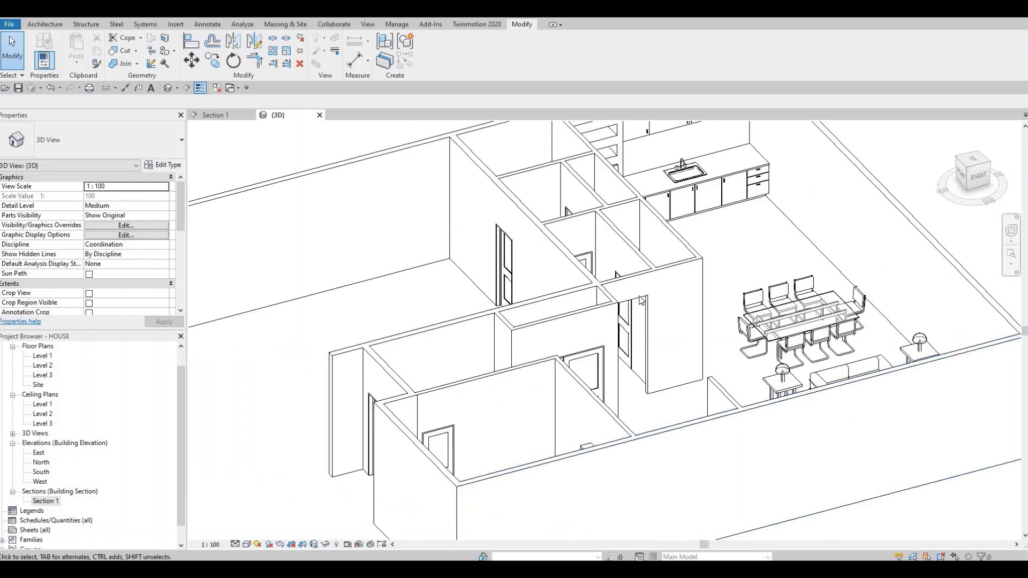
scroll(597, 354, up, 8)
scroll(591, 358, down, 5)
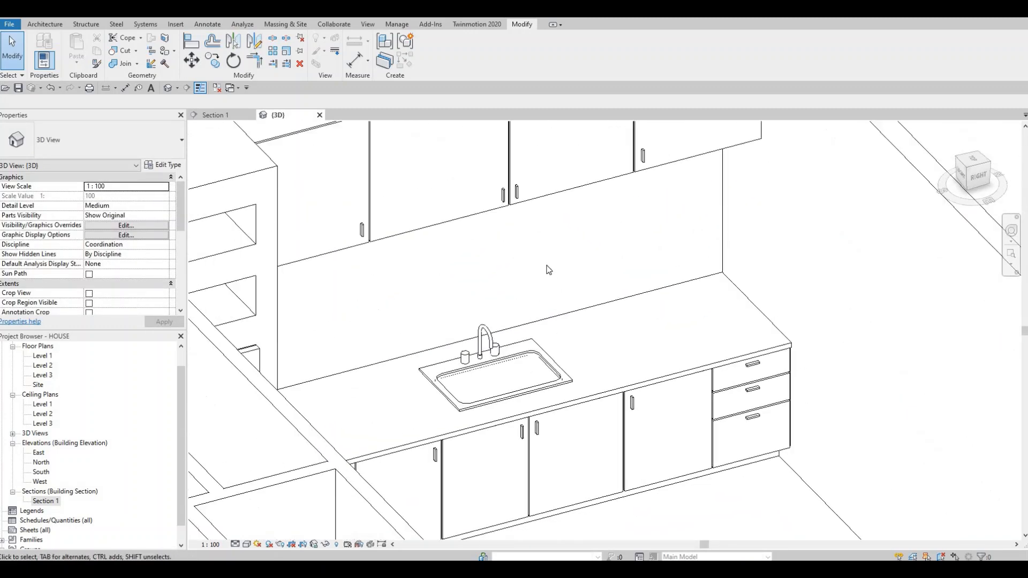
scroll(582, 266, up, 8)
scroll(685, 300, down, 2)
middle_drag(685, 299, 541, 326)
scroll(599, 289, down, 2)
scroll(598, 289, up, 1)
middle_drag(584, 213, 617, 268)
scroll(623, 272, up, 1)
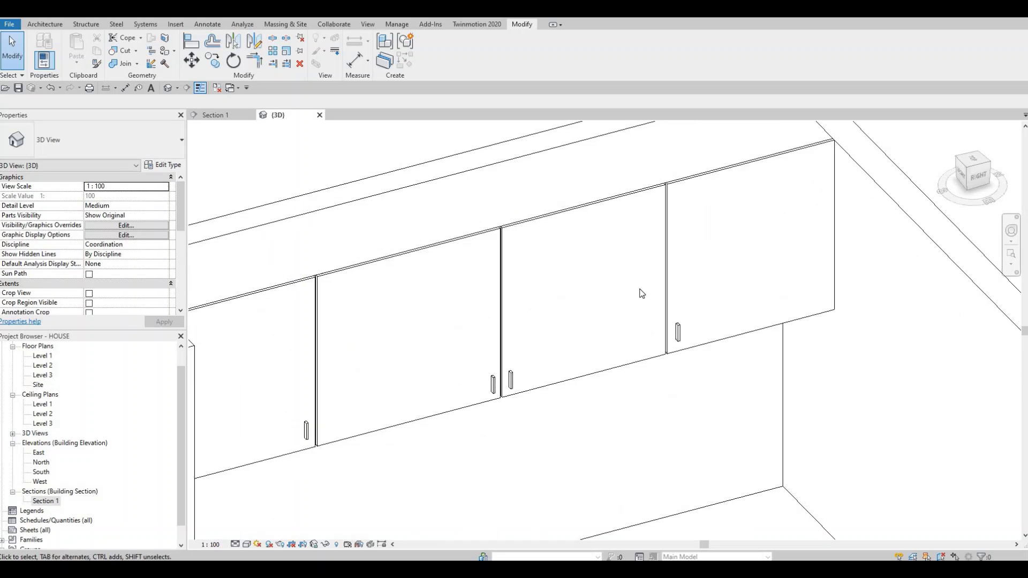
Step: Examine the kitchen's wall and base cabinets with their handles and the floor area in front of them in 3D
scroll(637, 455, down, 1)
middle_drag(637, 455, 635, 364)
scroll(616, 335, down, 3)
shift+drag(637, 368, 612, 392)
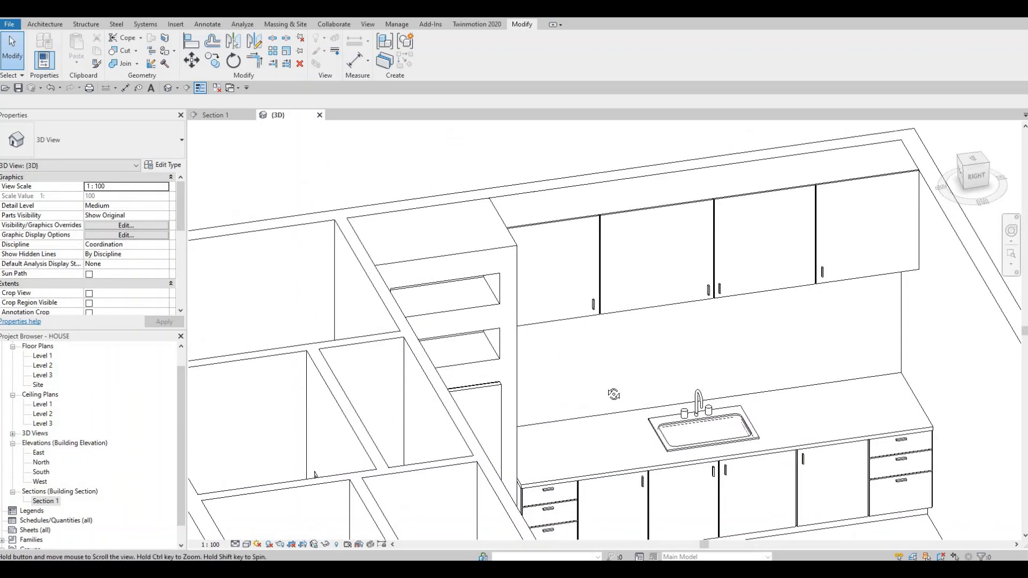
scroll(605, 396, down, 2)
shift+middle_drag(603, 395, 650, 351)
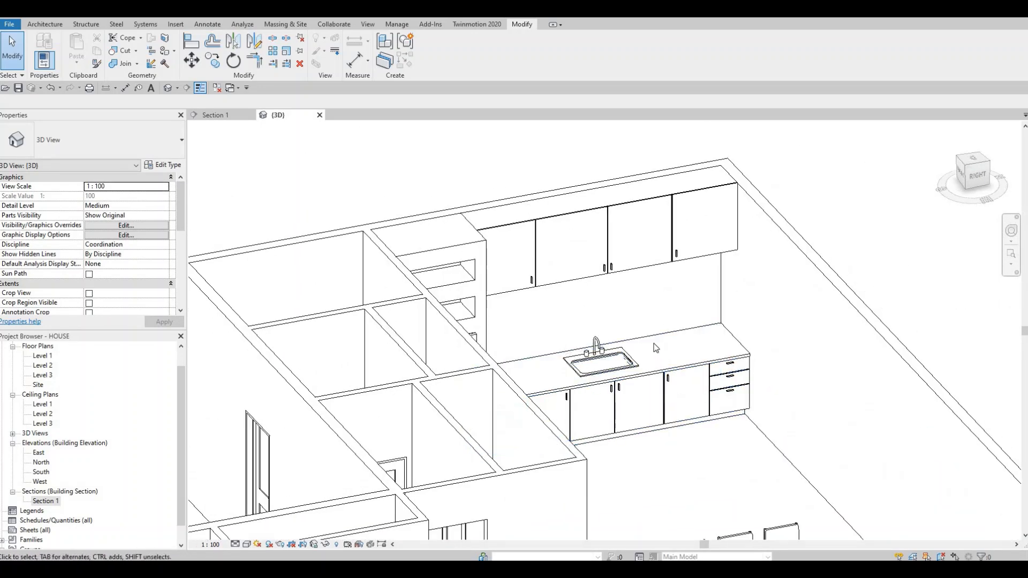
middle_drag(700, 401, 595, 365)
scroll(585, 381, up, 2)
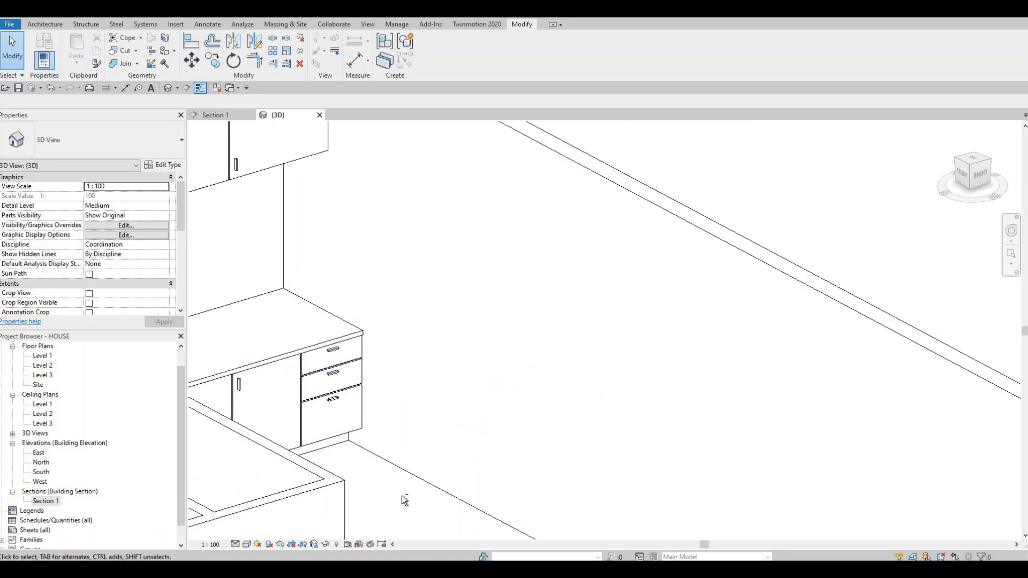
shift+middle_drag(402, 496, 353, 511)
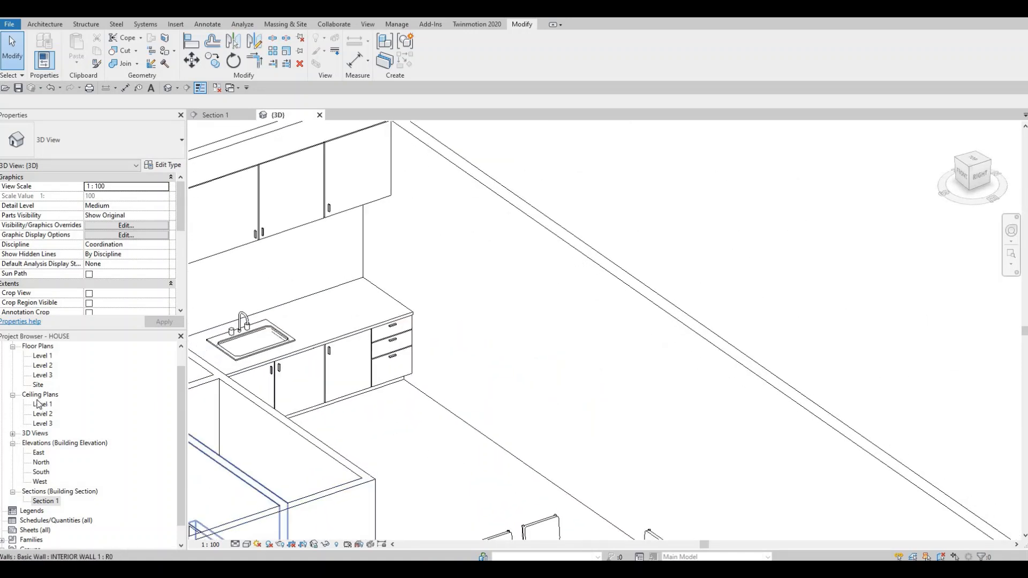
Step: Open the Level 1 floor plan and select the section line between the kitchen counter and the dining table
scroll(42, 383, up, 1)
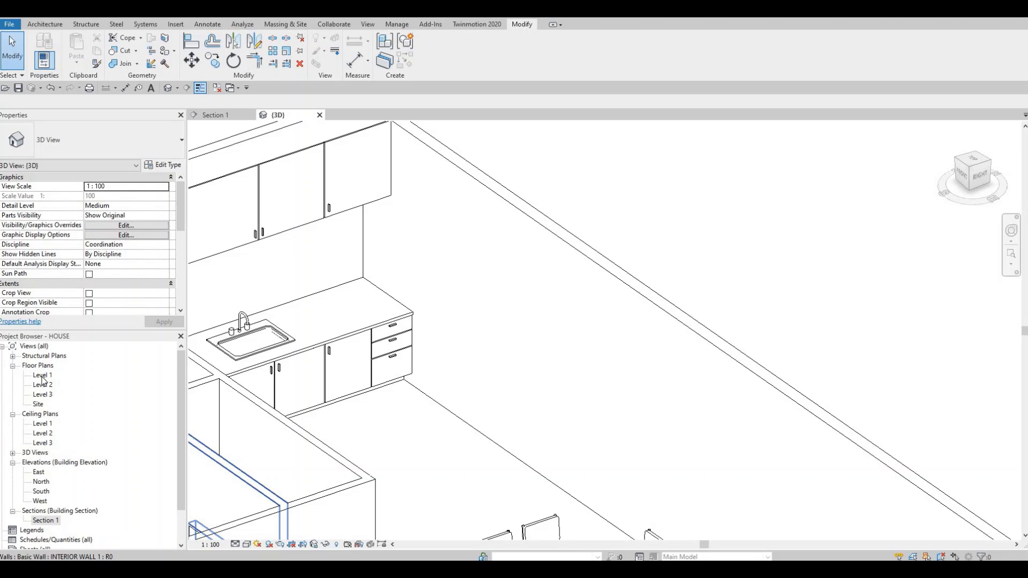
double_click(43, 376)
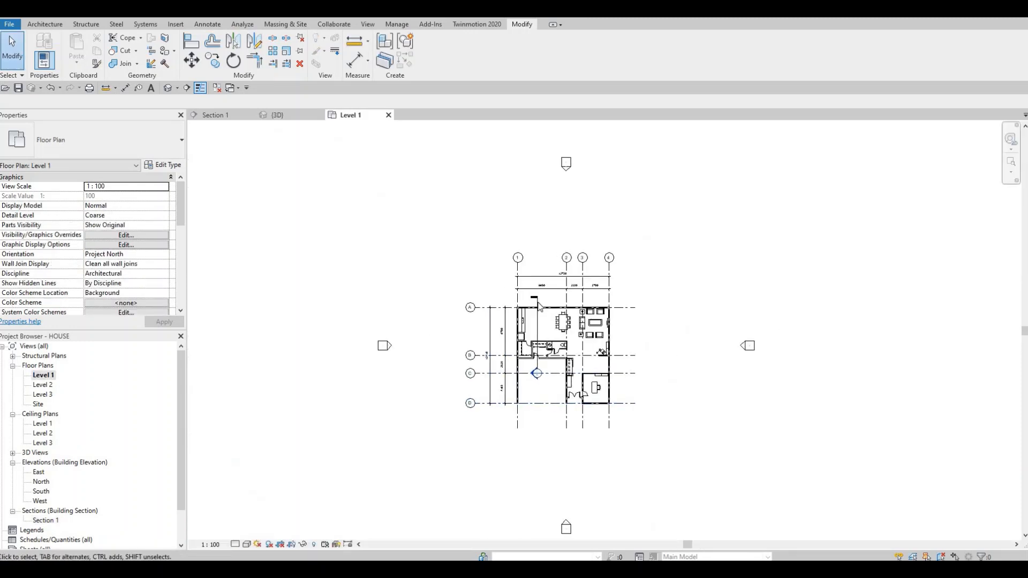
scroll(538, 305, up, 8)
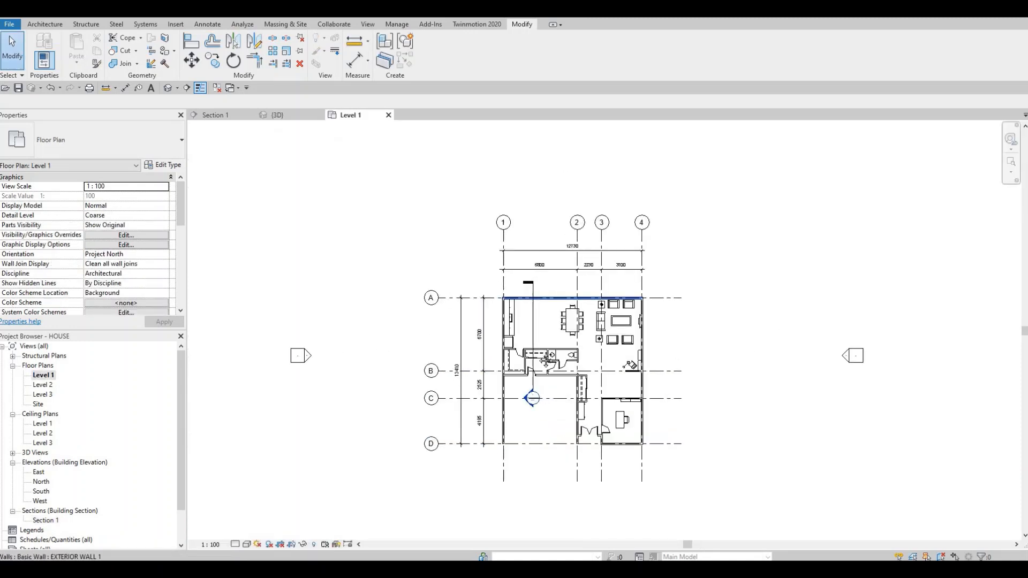
click(509, 355)
drag(553, 351, 575, 450)
scroll(573, 445, down, 2)
middle_drag(574, 445, 594, 313)
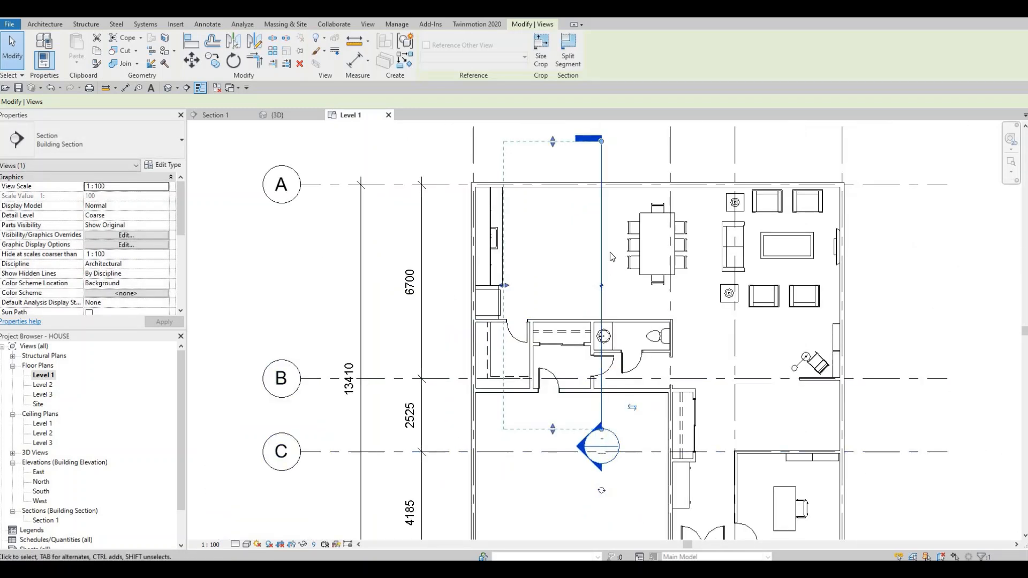
middle_drag(579, 212, 579, 226)
scroll(579, 225, up, 3)
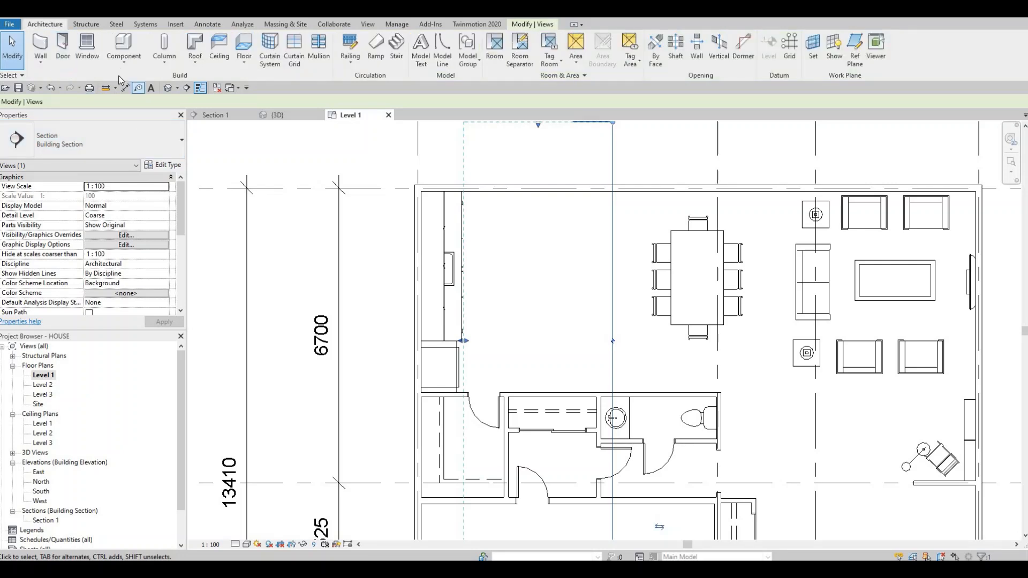
Step: Start an in-place model in the Generic Models category and accept its default name
click(124, 58)
click(140, 106)
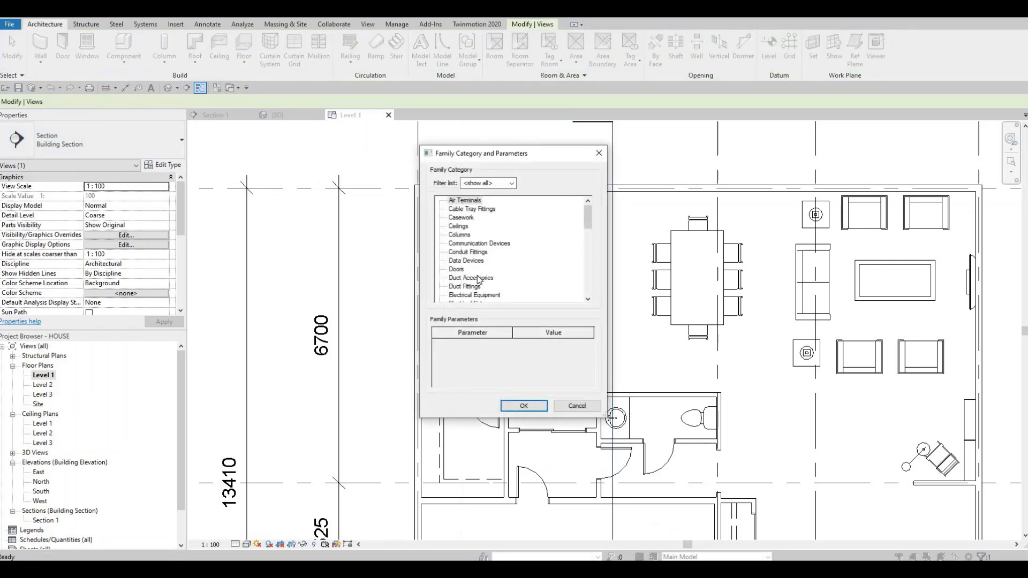
scroll(466, 289, down, 3)
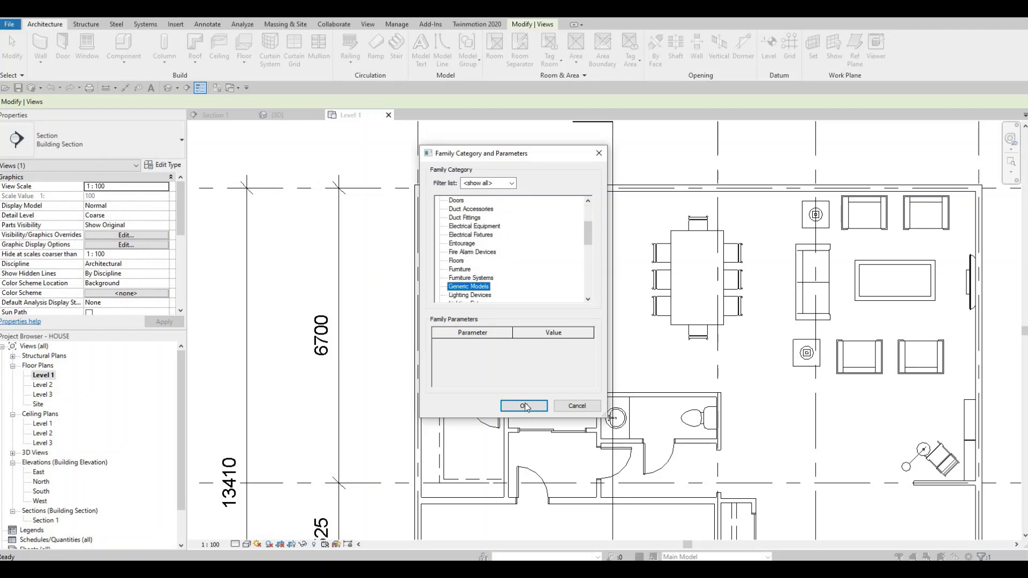
click(524, 405)
key(Return)
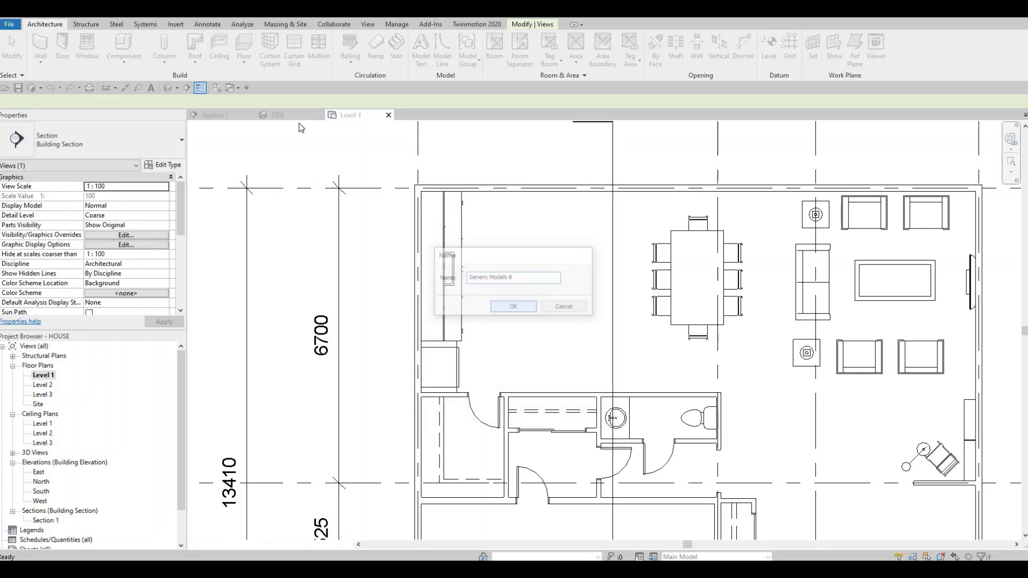
Step: Sketch an extrusion rectangle about 1200 mm wide and 2200 mm long between the kitchen counter and the dining table
click(89, 54)
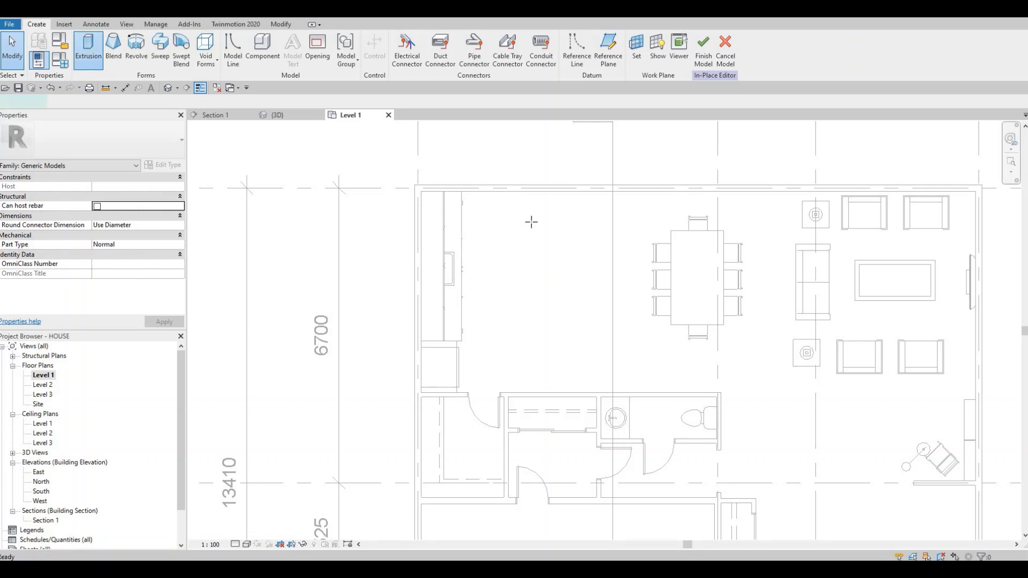
click(557, 319)
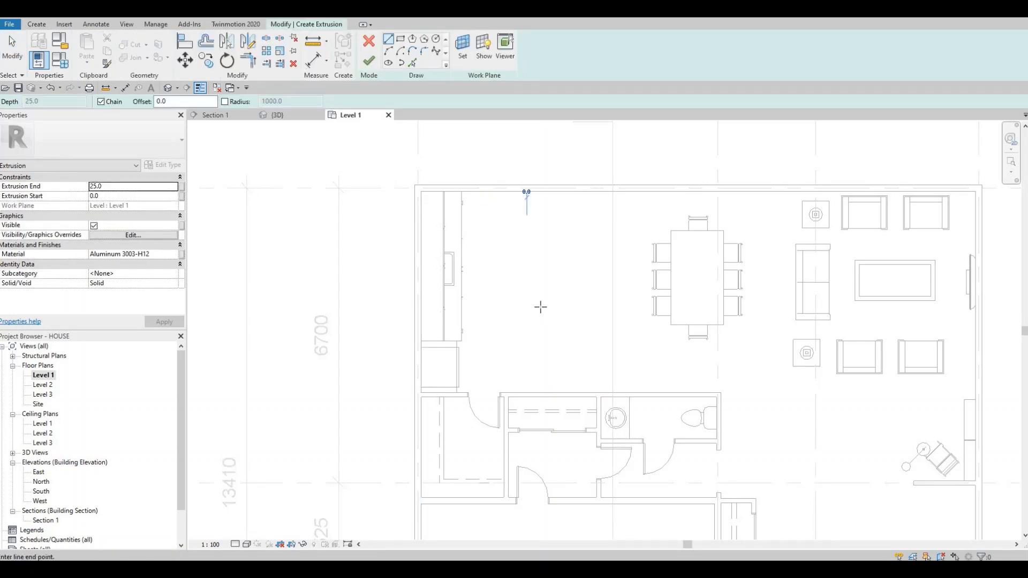
key(Escape)
click(400, 39)
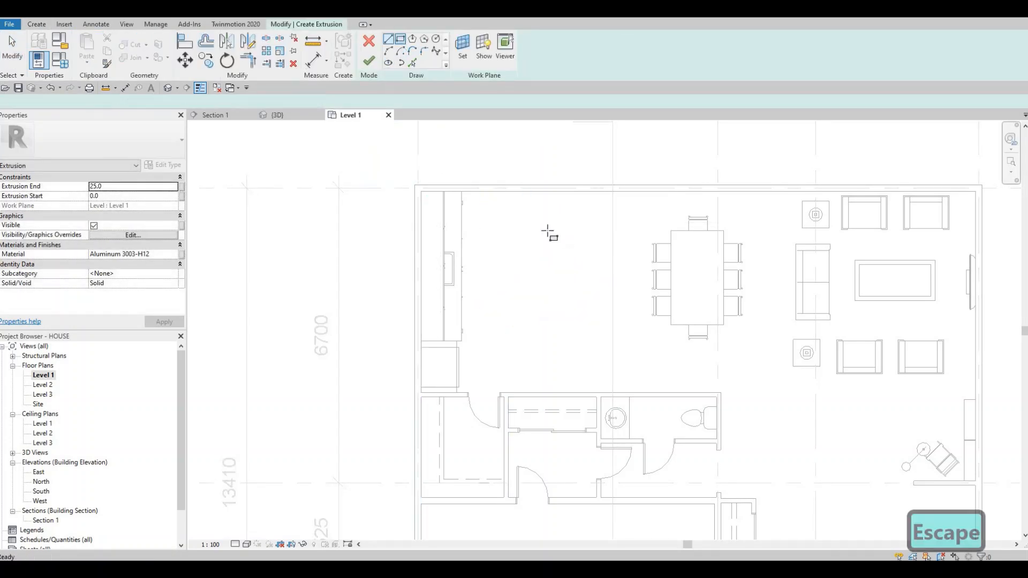
click(563, 322)
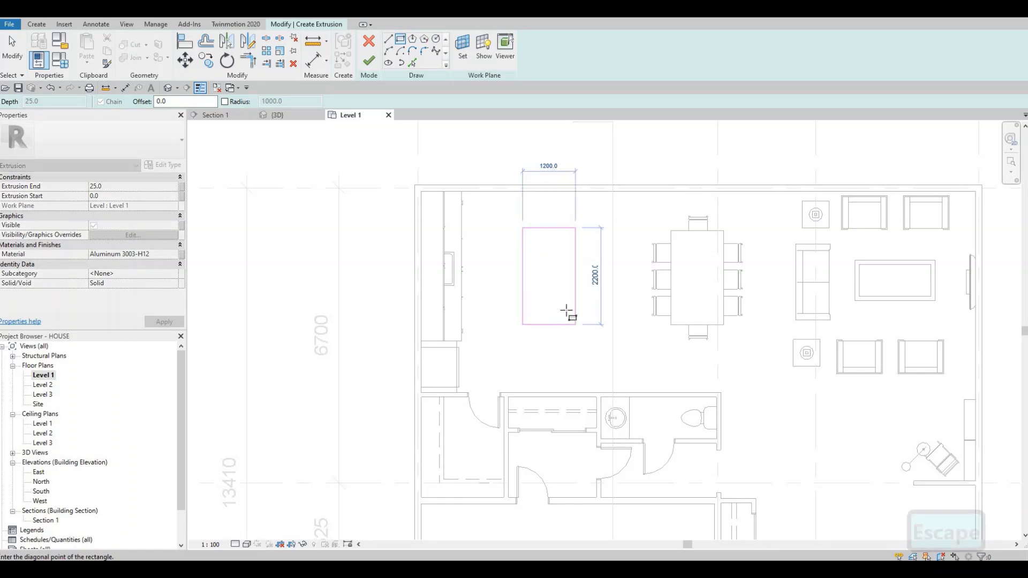
click(575, 325)
key(Escape)
key(Escape)
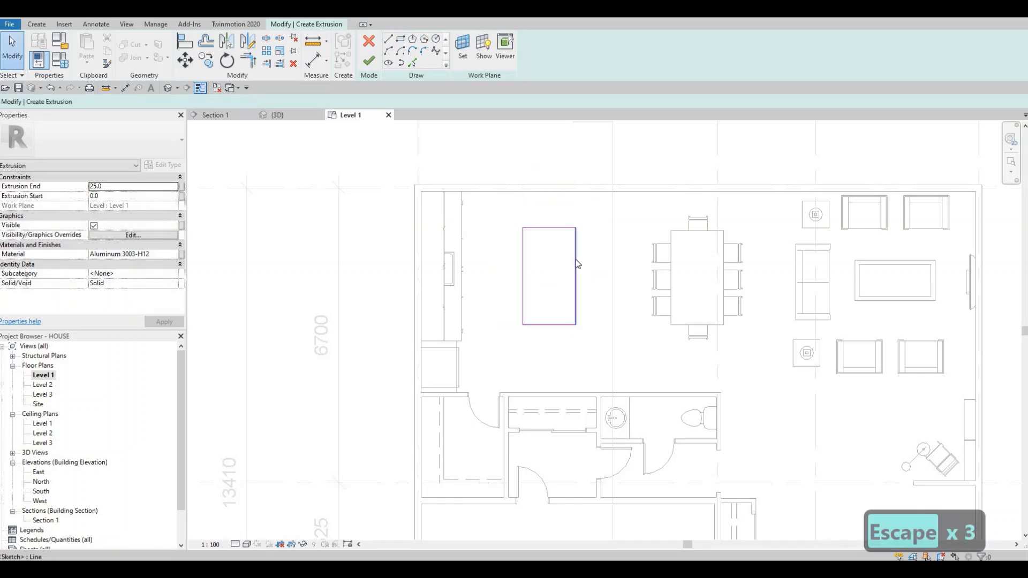
Step: Nudge the rectangle's lower edge down eight increments to lengthen the rectangle to 2520 mm
click(553, 325)
key(Down)
key(Down)
key(Down)
key(Down)
key(Down)
key(Down)
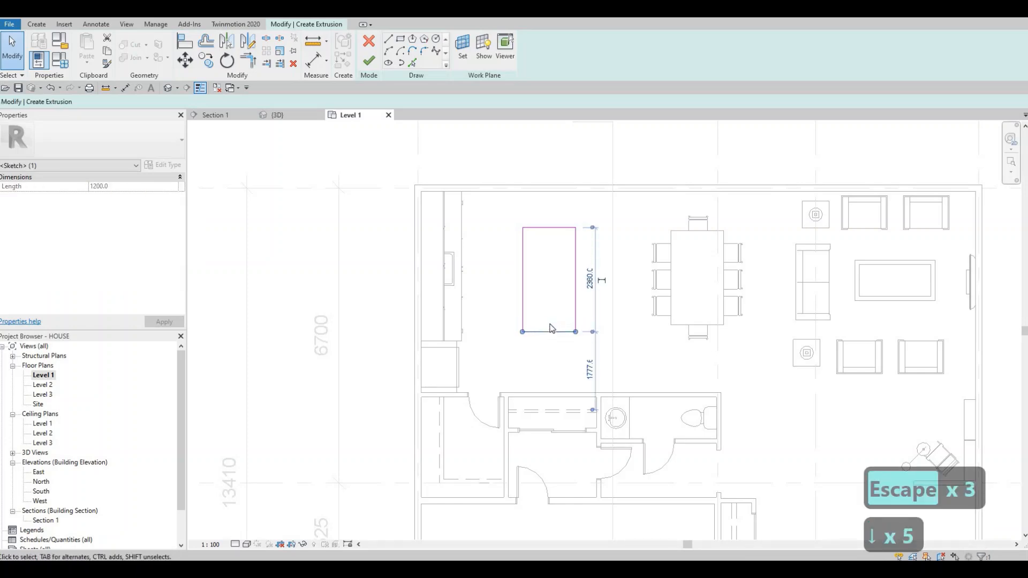
key(Down)
key(Down)
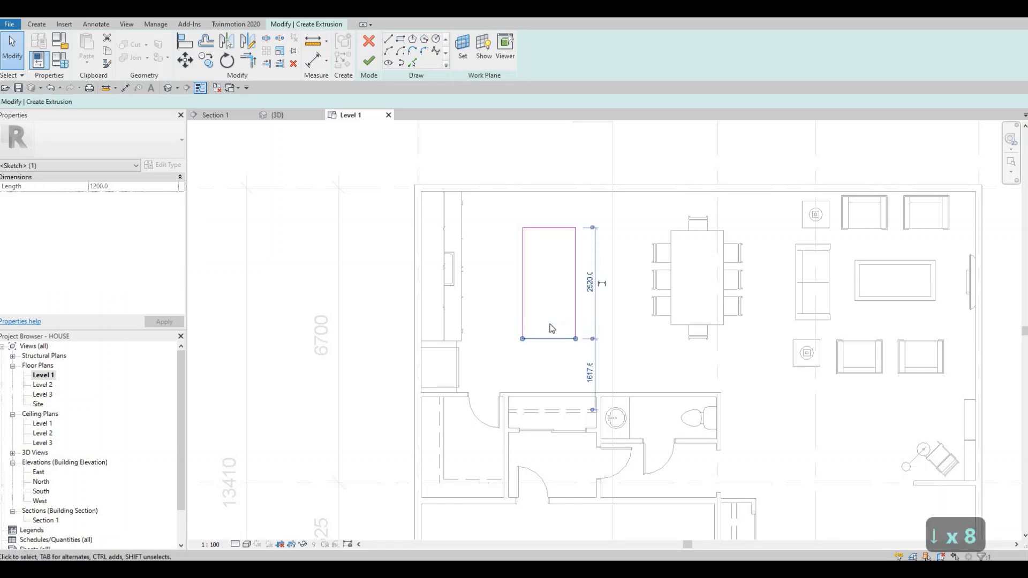
Step: Nudge the rectangle's upper edge up five increments to lengthen the rectangle to 2720 mm
click(543, 229)
key(Up)
key(Up)
key(Up)
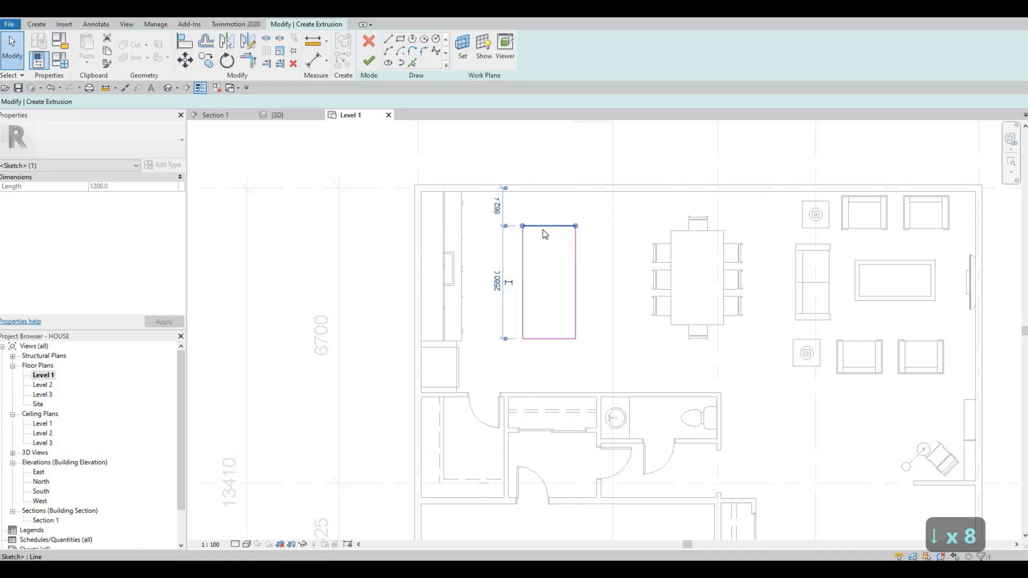
key(Up)
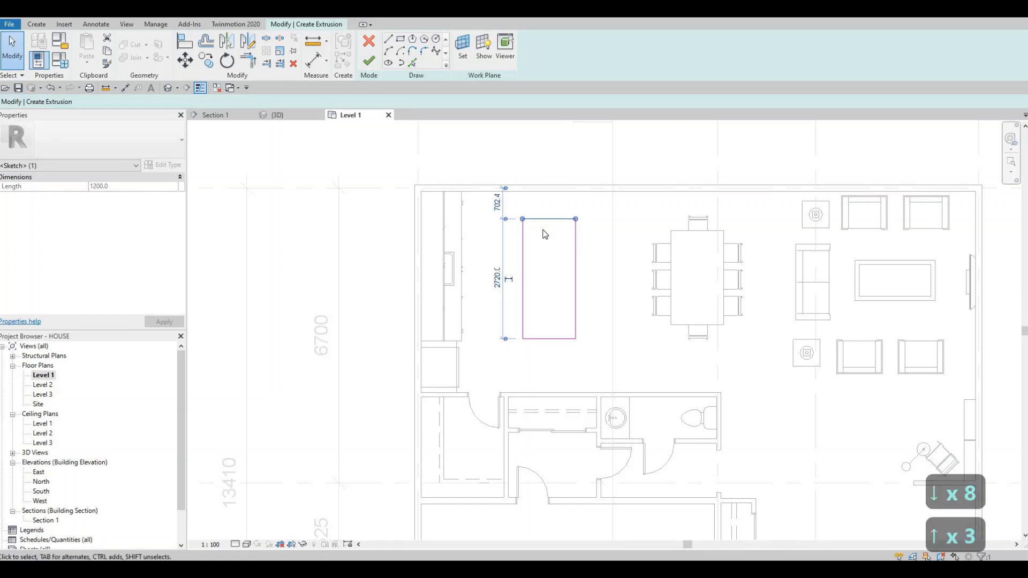
Step: Set the distance between the rectangle's upper and lower edges to 2700 mm
click(576, 243)
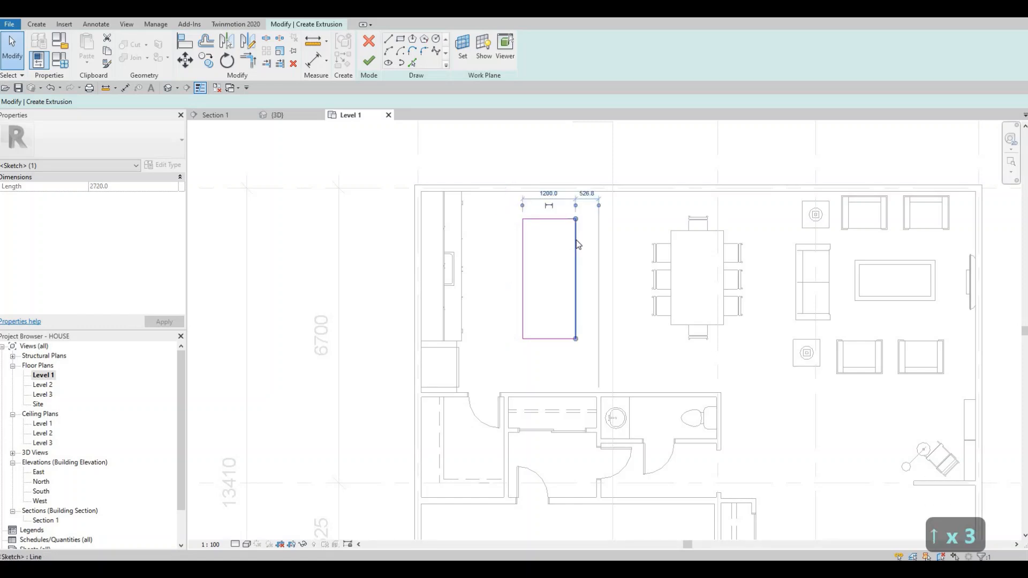
click(522, 269)
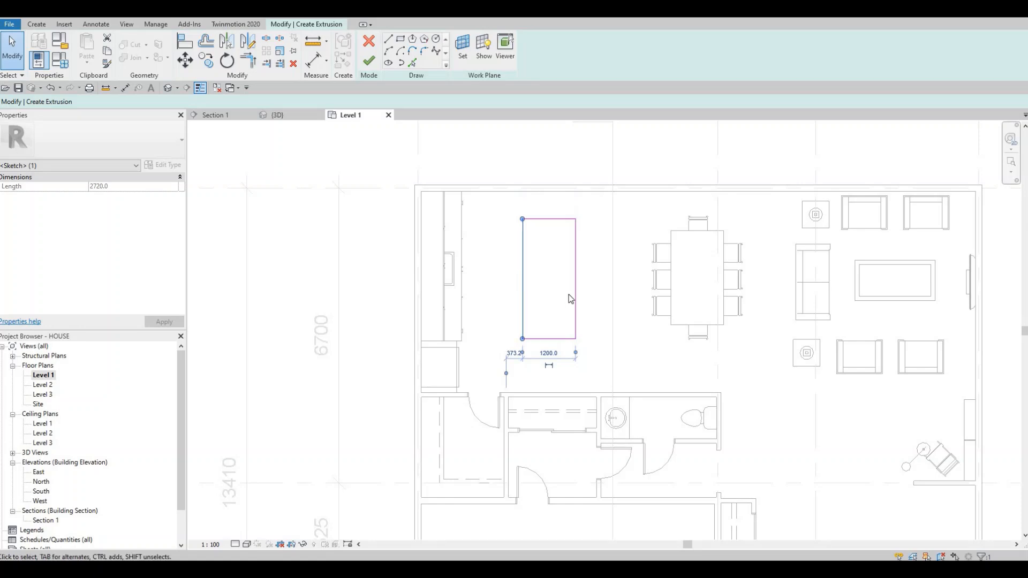
click(575, 271)
click(549, 220)
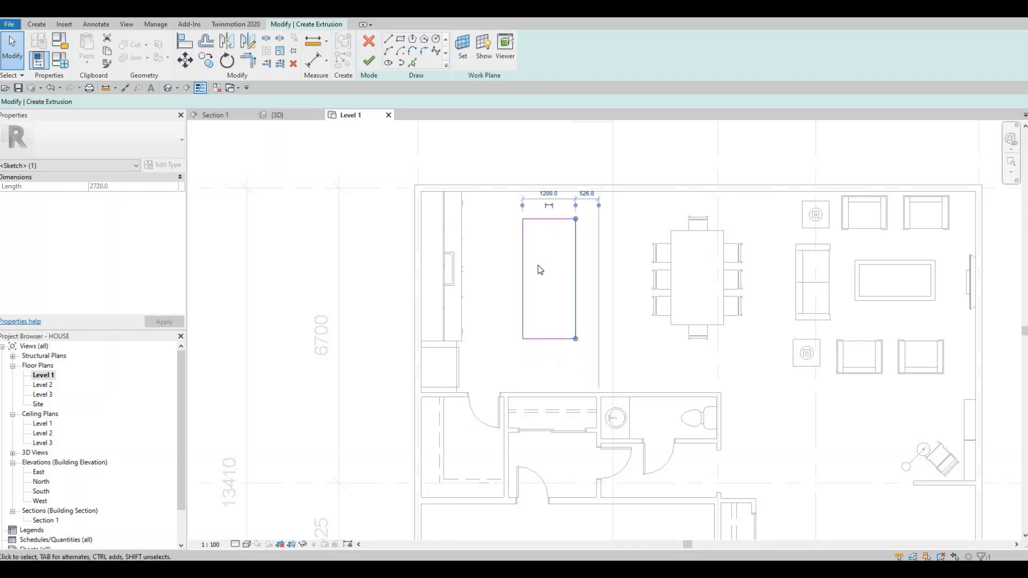
click(499, 277)
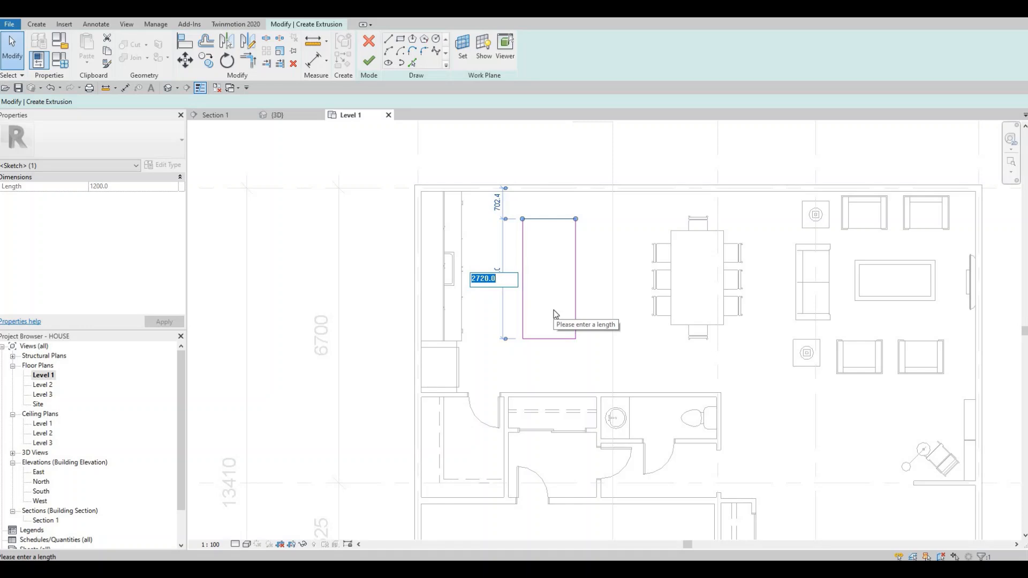
text(2700)
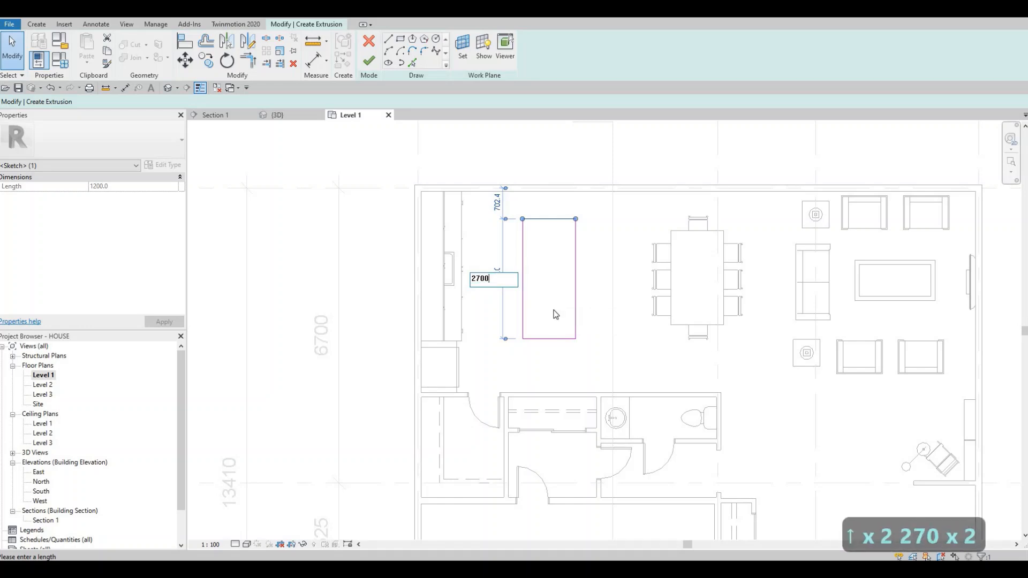
key(Return)
key(Escape)
key(Escape)
key(Escape)
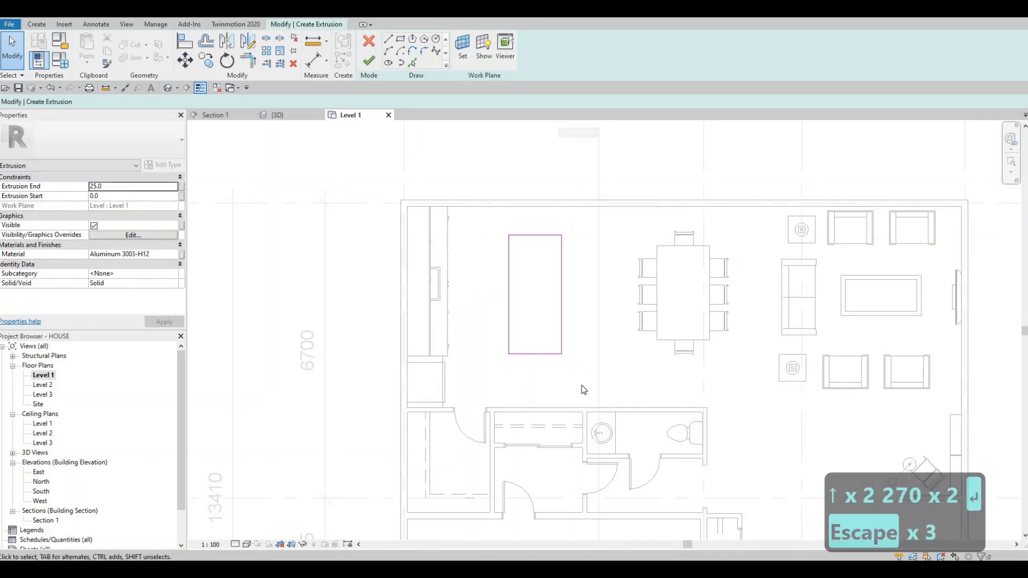
Step: Move the whole rectangle two increments down and one increment back up
mouse_move(486, 225)
mouse_down()
mouse_move(570, 351)
mouse_move(581, 388)
mouse_up()
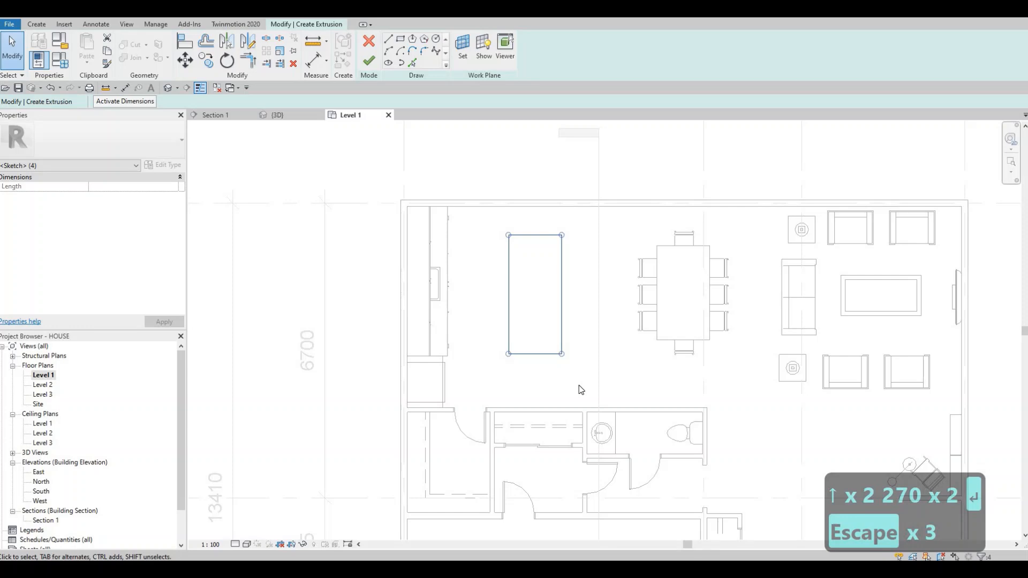
key(Down)
key(Down)
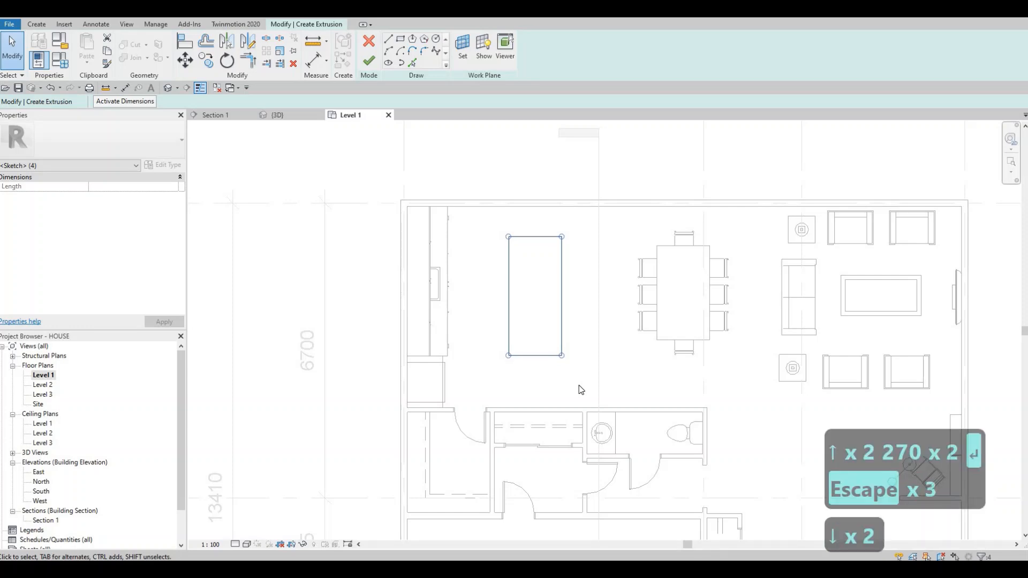
key(Up)
key(Escape)
key(Escape)
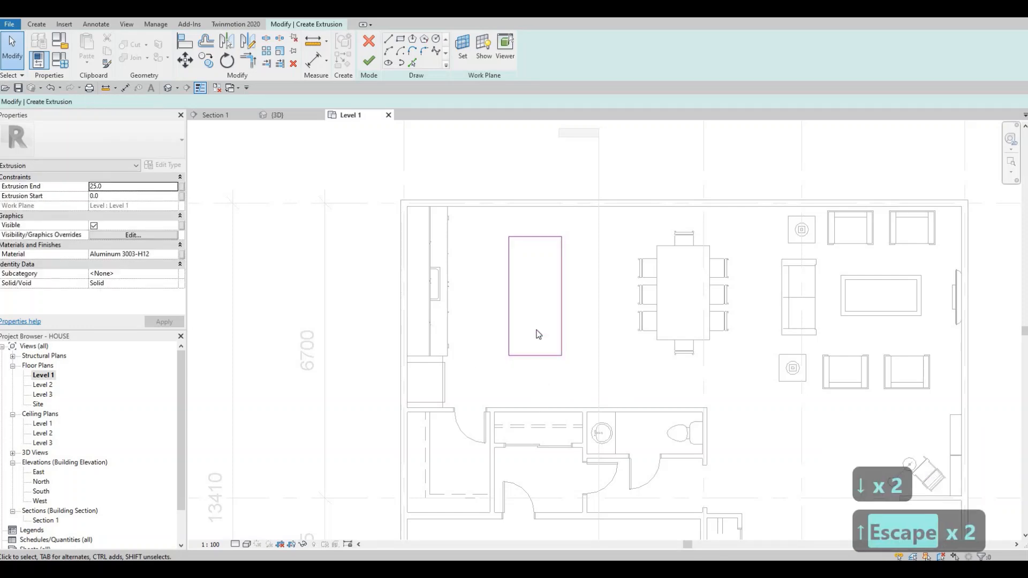
Step: Assign Acrylic from the AEC Materials Plastic category as the island extrusion's material
scroll(538, 335, up, 2)
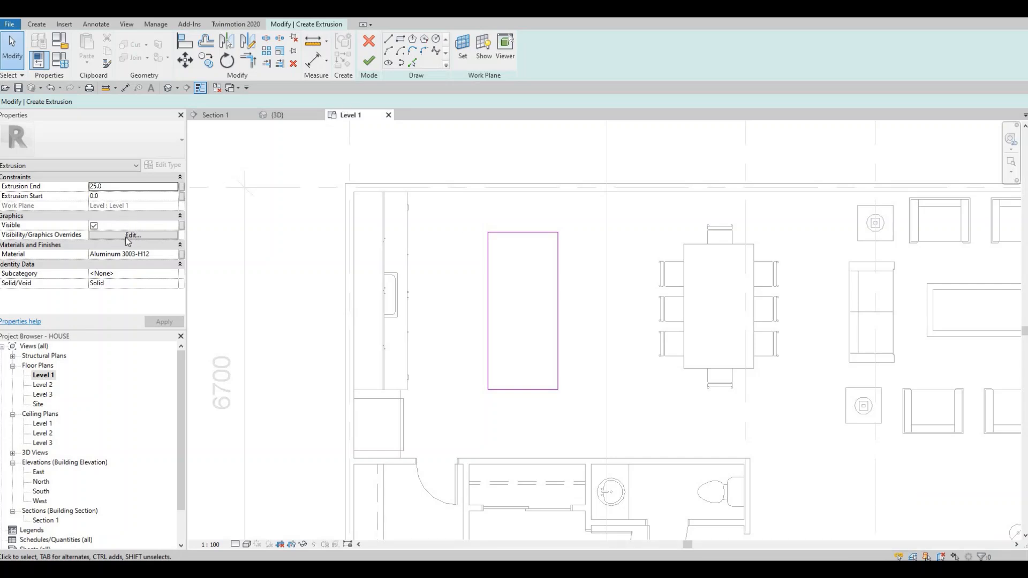
click(171, 255)
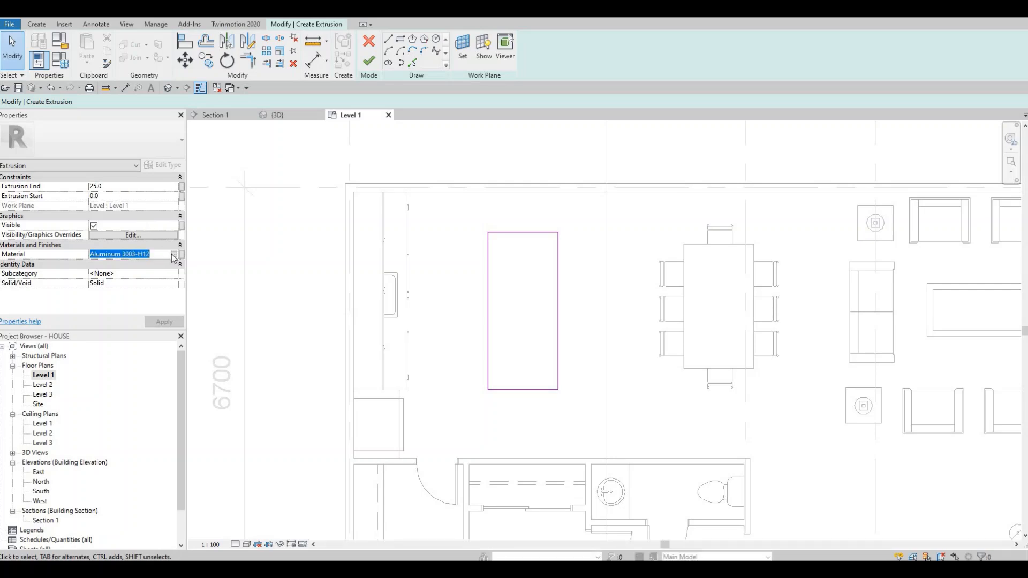
click(173, 254)
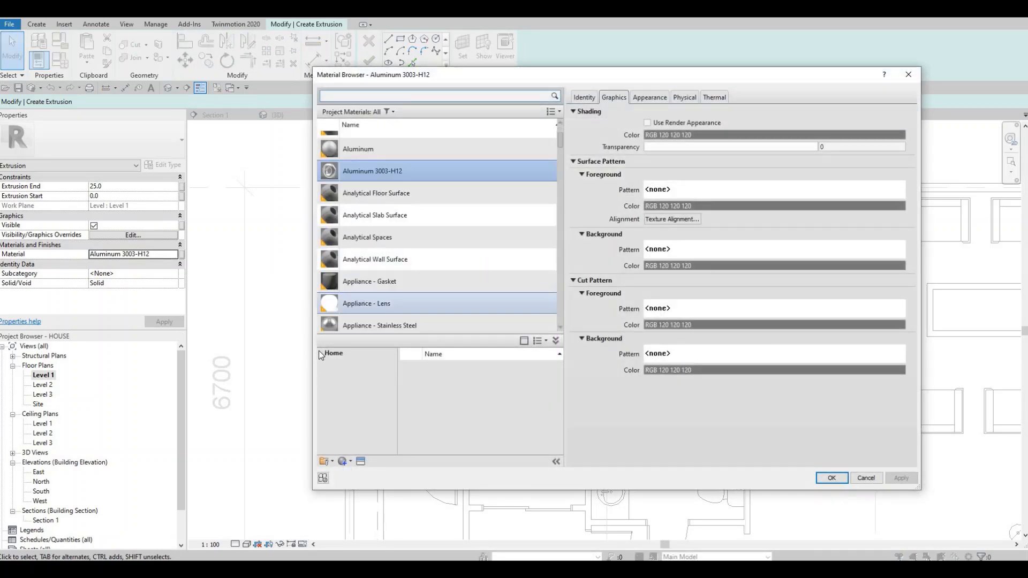
click(320, 353)
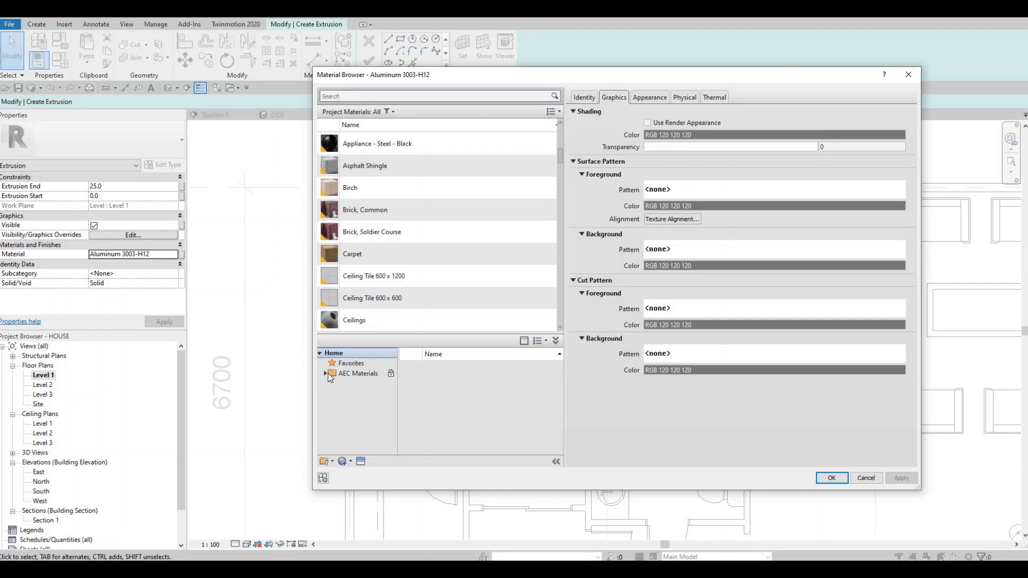
click(345, 374)
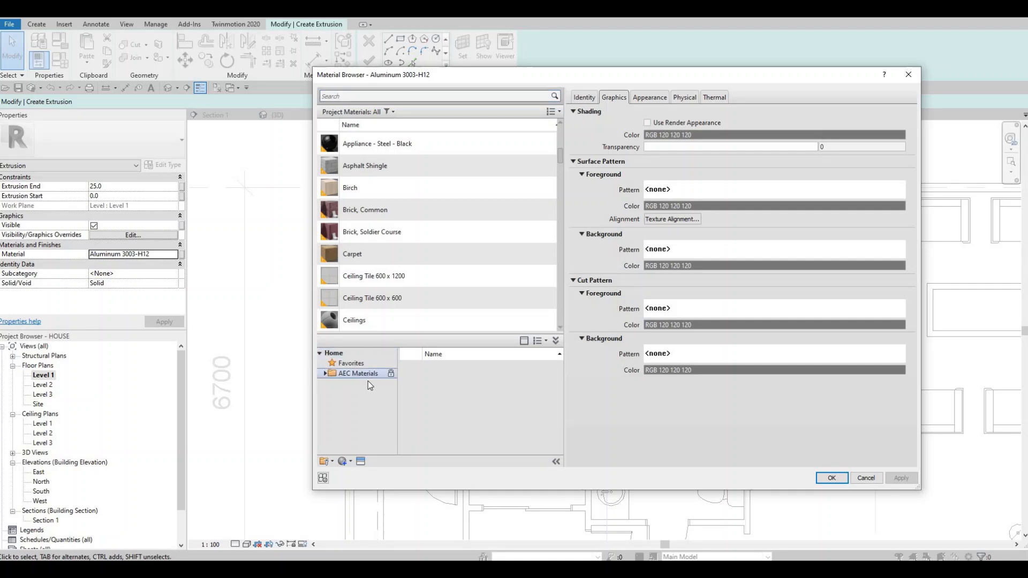
click(325, 374)
scroll(345, 412, down, 2)
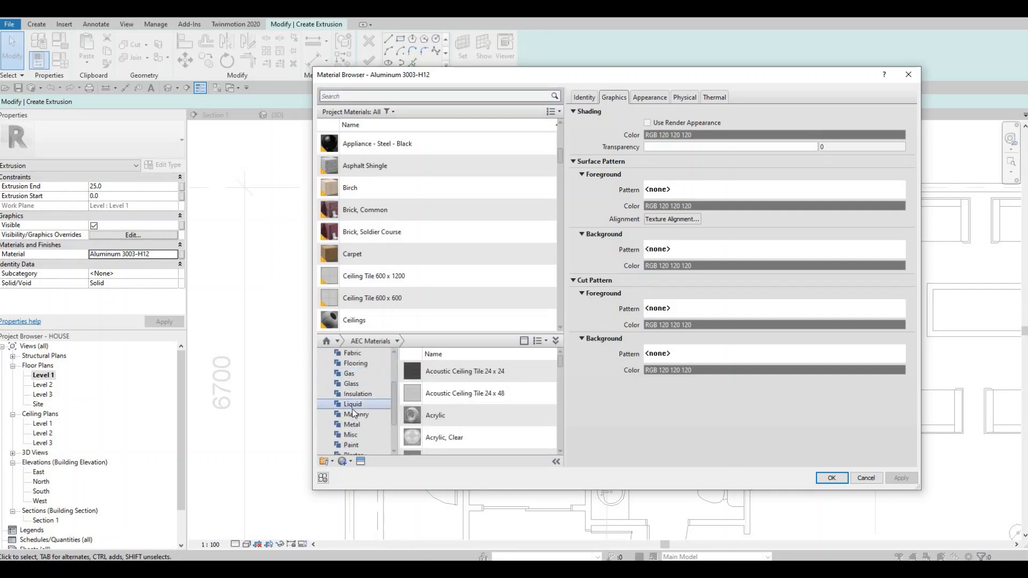
click(356, 442)
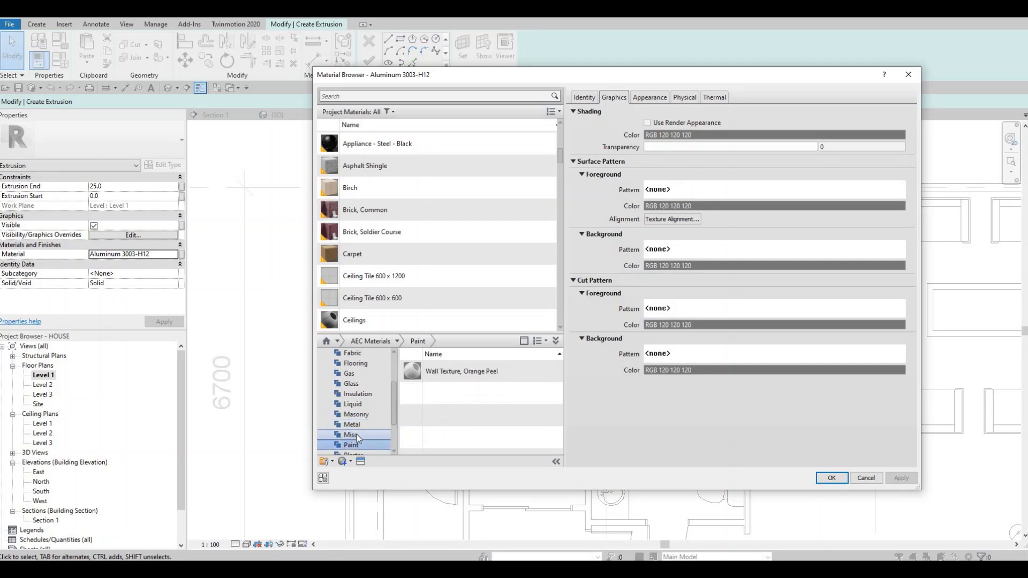
scroll(355, 422, down, 2)
click(359, 415)
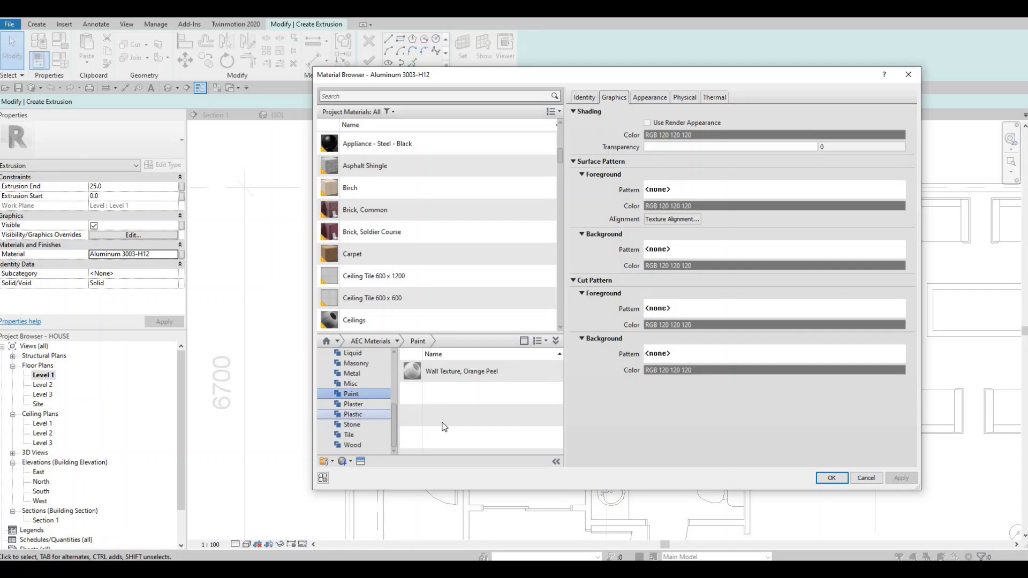
click(539, 372)
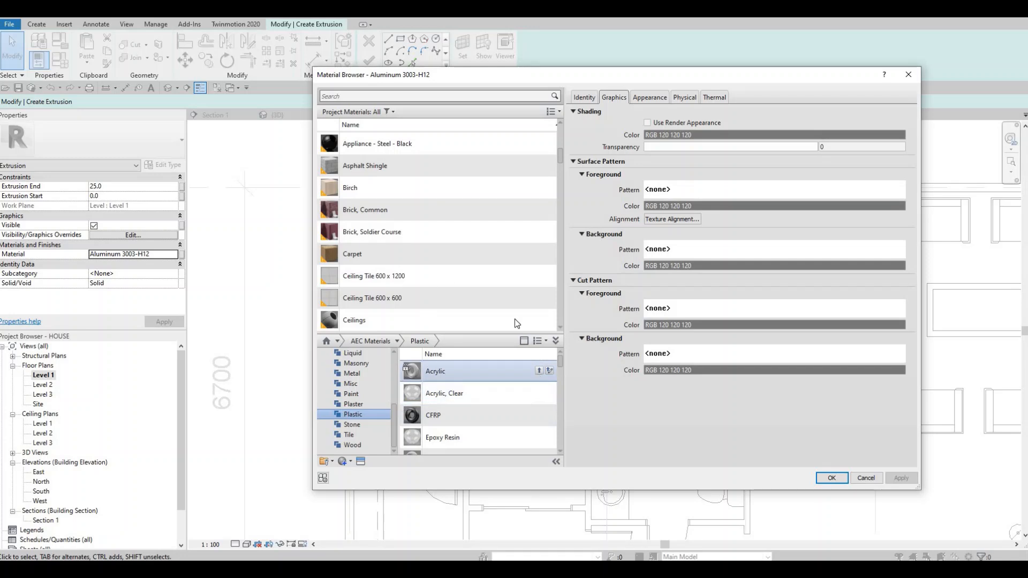
click(831, 478)
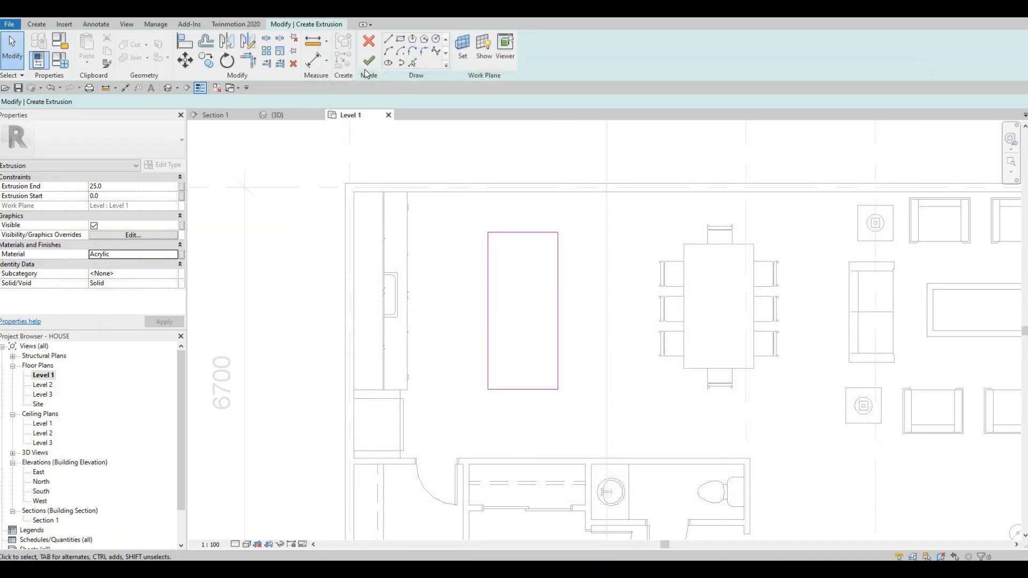
Step: Finish the island's extrusion sketch and display the island and kitchen cabinets in the default 3D view
click(366, 64)
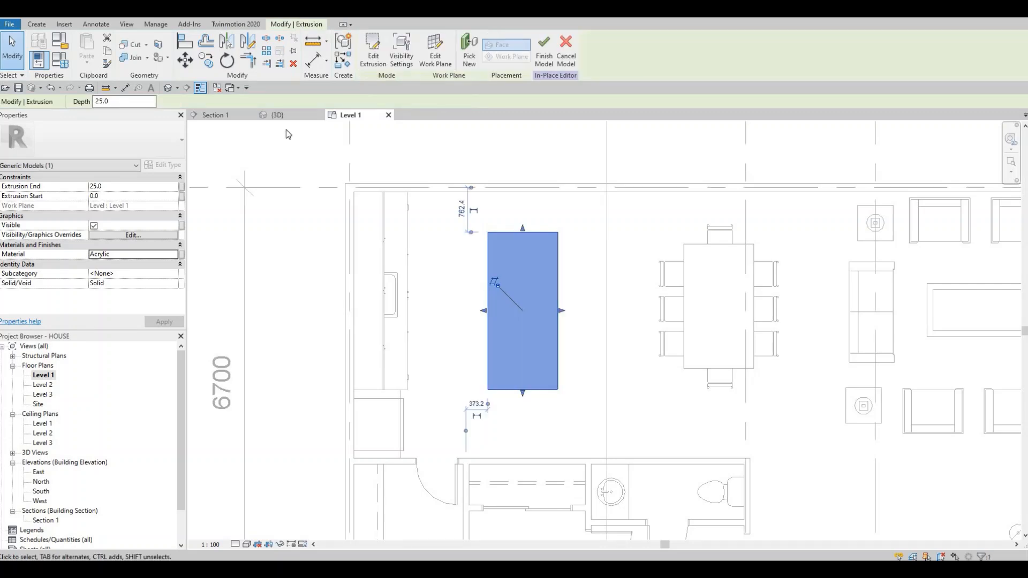
click(169, 88)
click(463, 284)
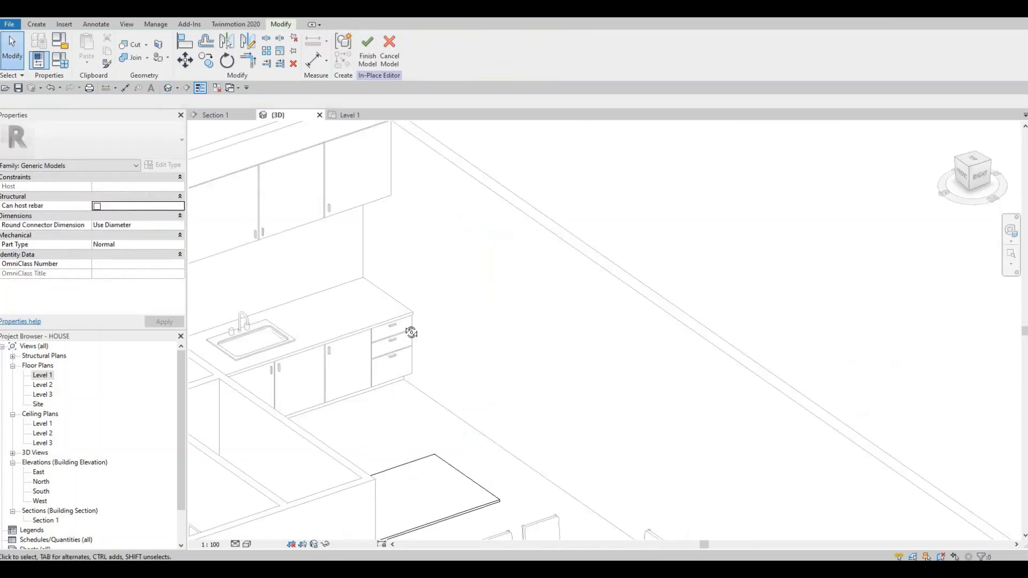
scroll(410, 333, down, 2)
middle_drag(405, 423, 438, 406)
middle_drag(473, 460, 443, 429)
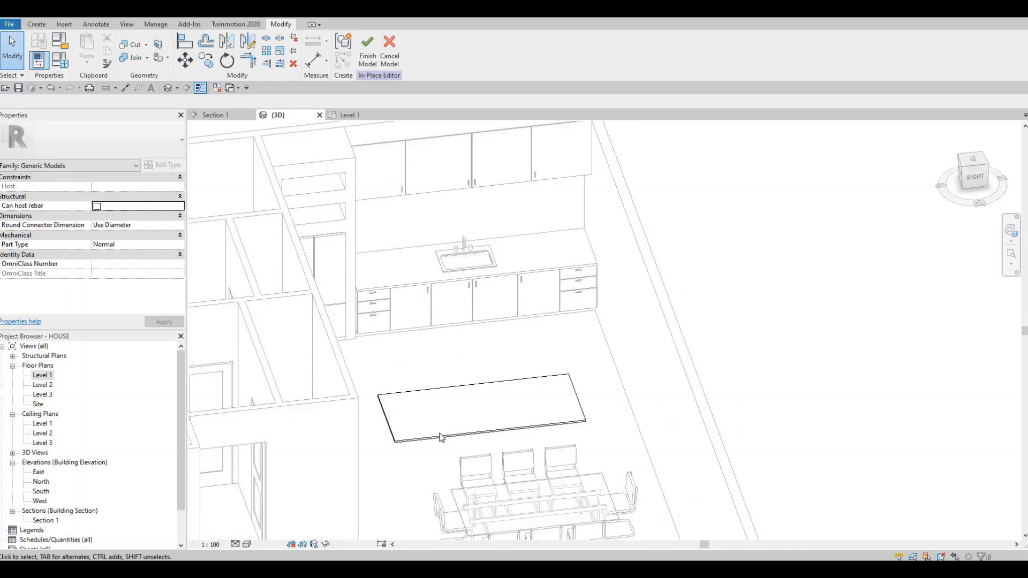
Step: Set the island's extrusion end to 800 mm
click(486, 388)
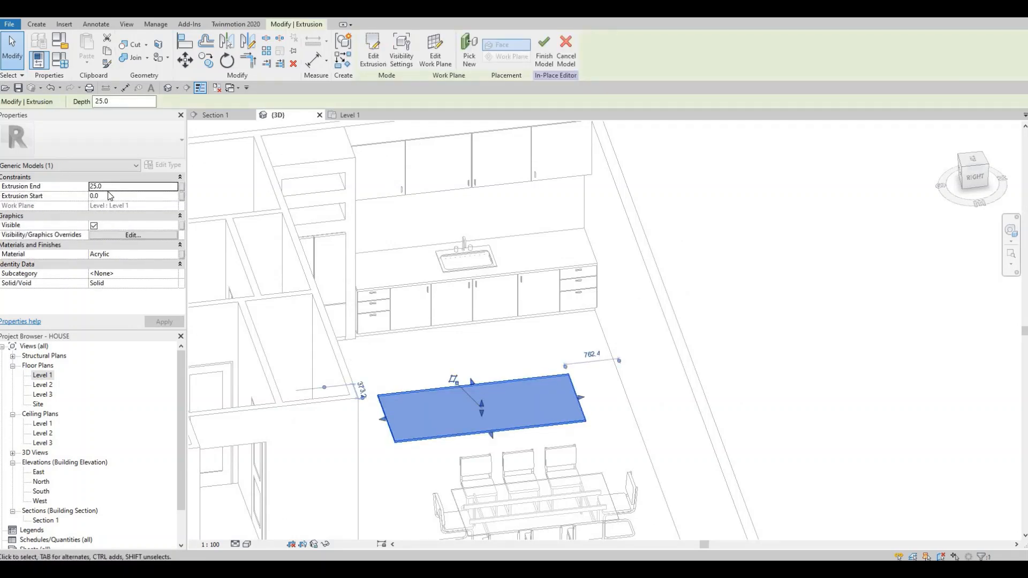
click(108, 191)
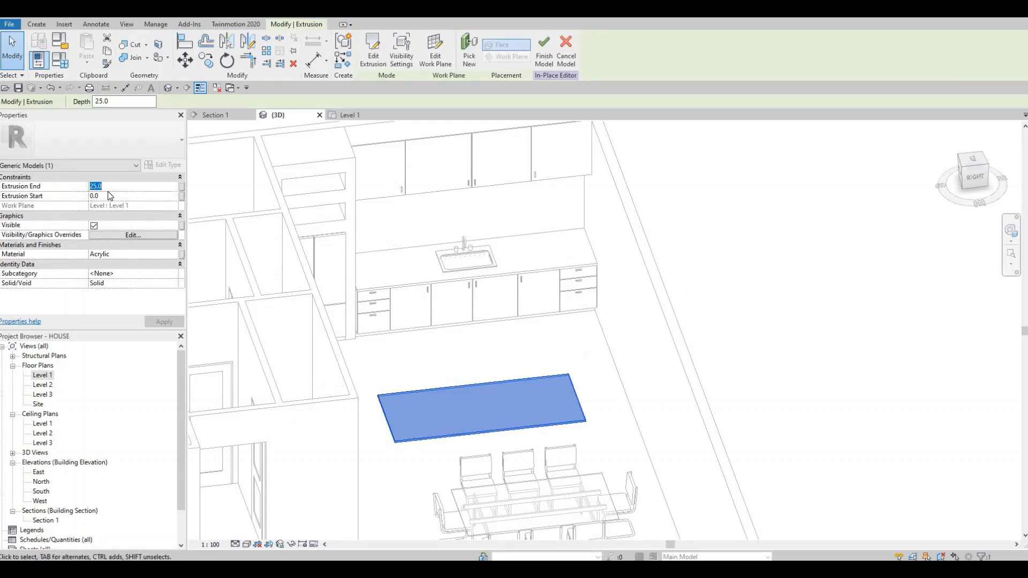
text(800)
key(Return)
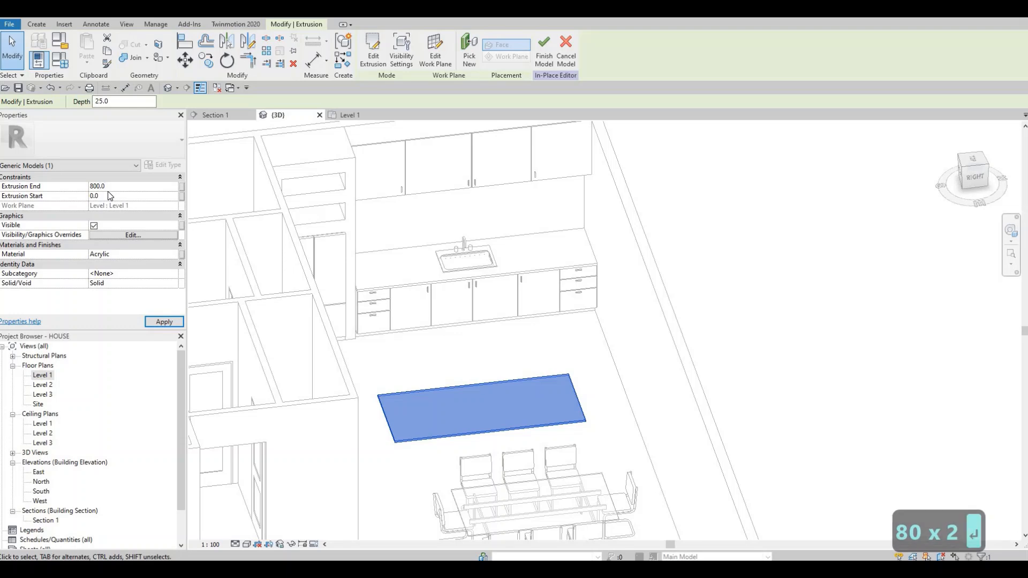
click(164, 321)
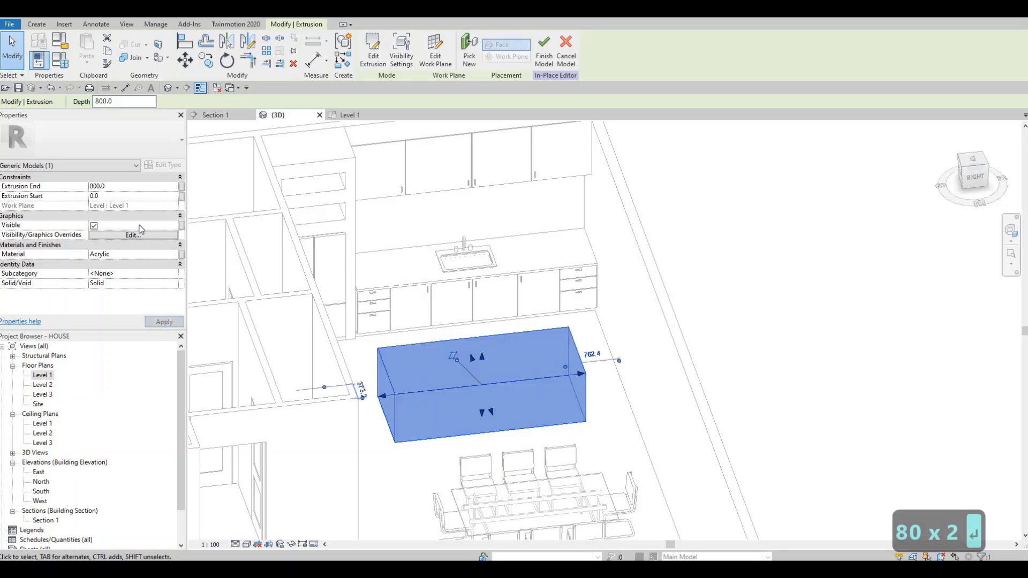
Step: Set the island's extrusion end to 900 mm
click(118, 187)
text(90)
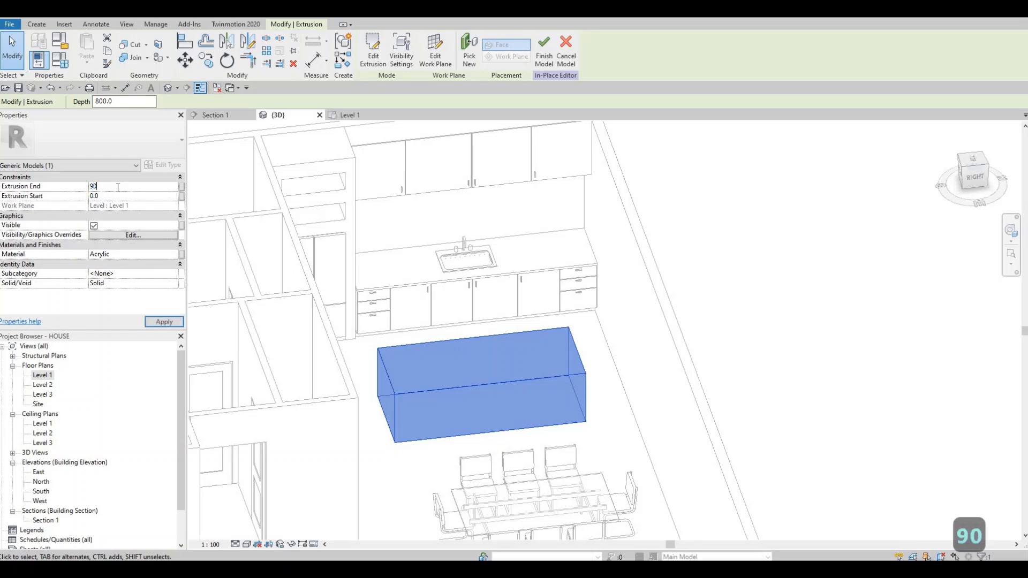
text(0)
key(Return)
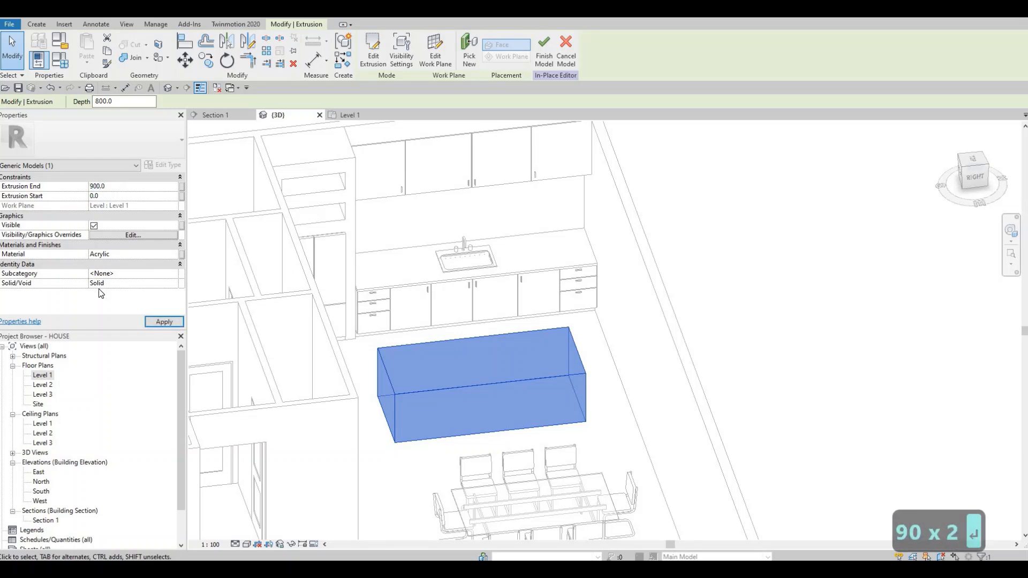
click(154, 322)
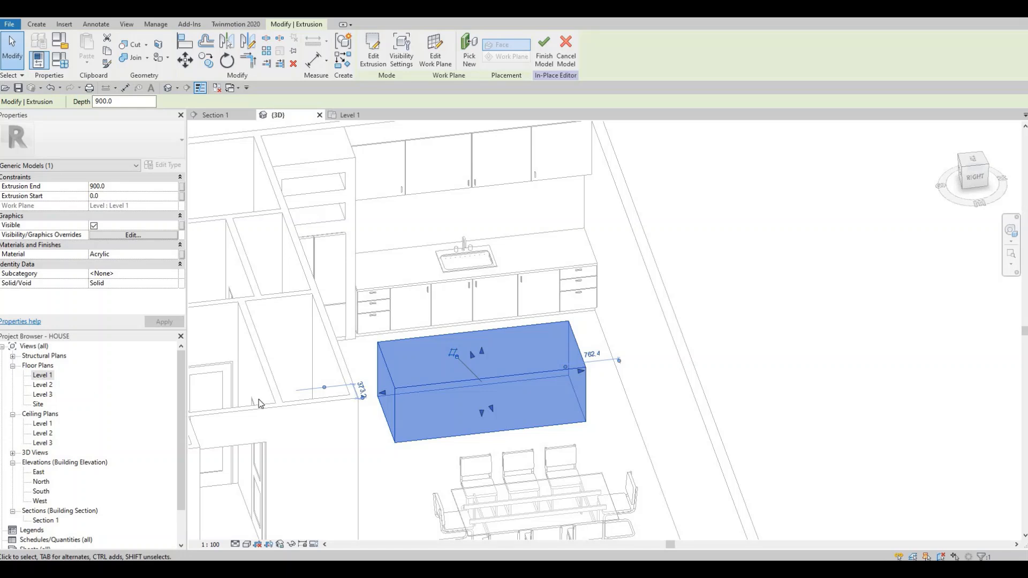
Step: In the Level 1 plan, start a second extrusion and sketch a 1200 by 2700 mm rectangle over the island's outline
click(348, 114)
key(Escape)
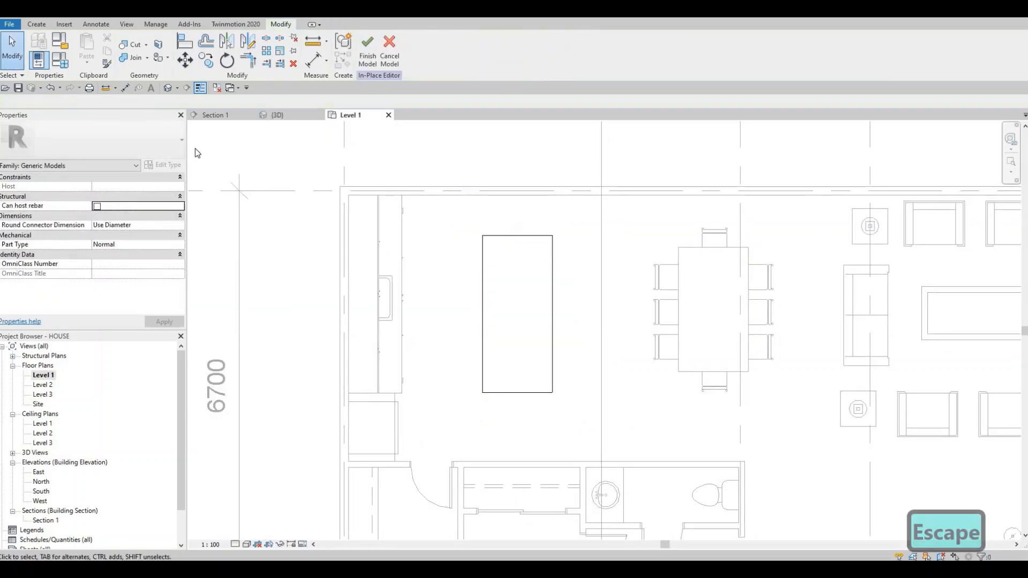
key(Escape)
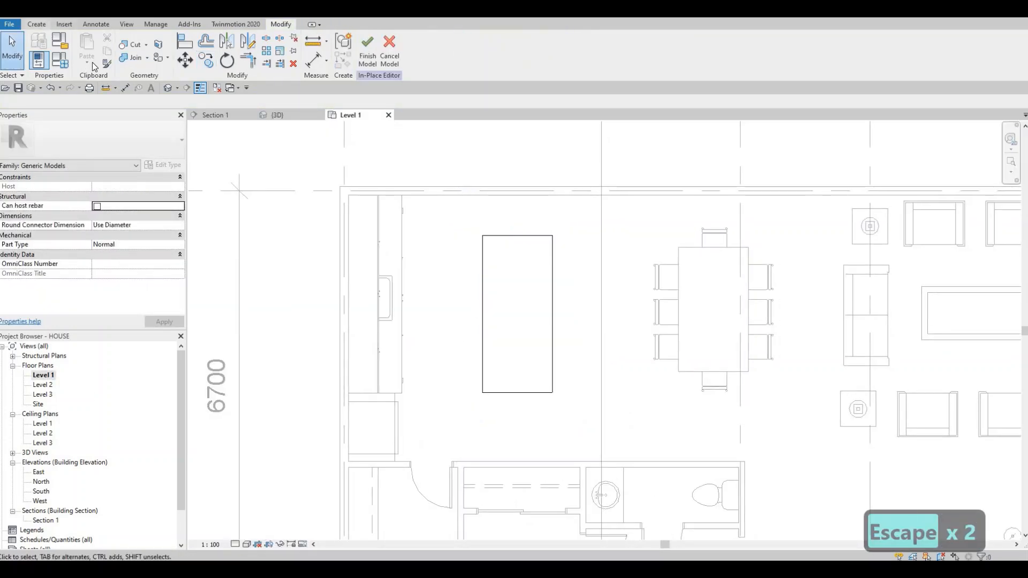
click(36, 24)
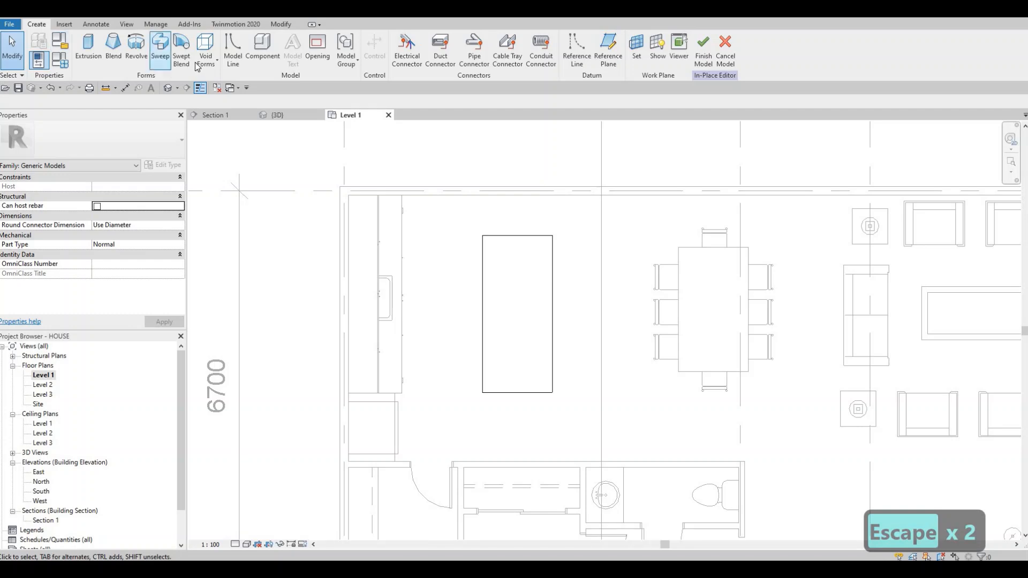
click(89, 53)
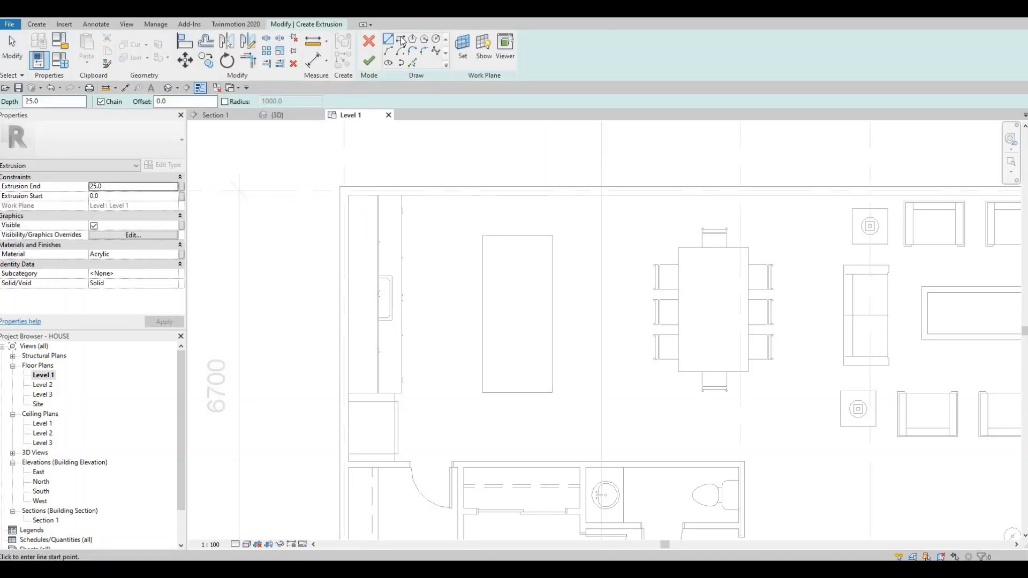
click(401, 38)
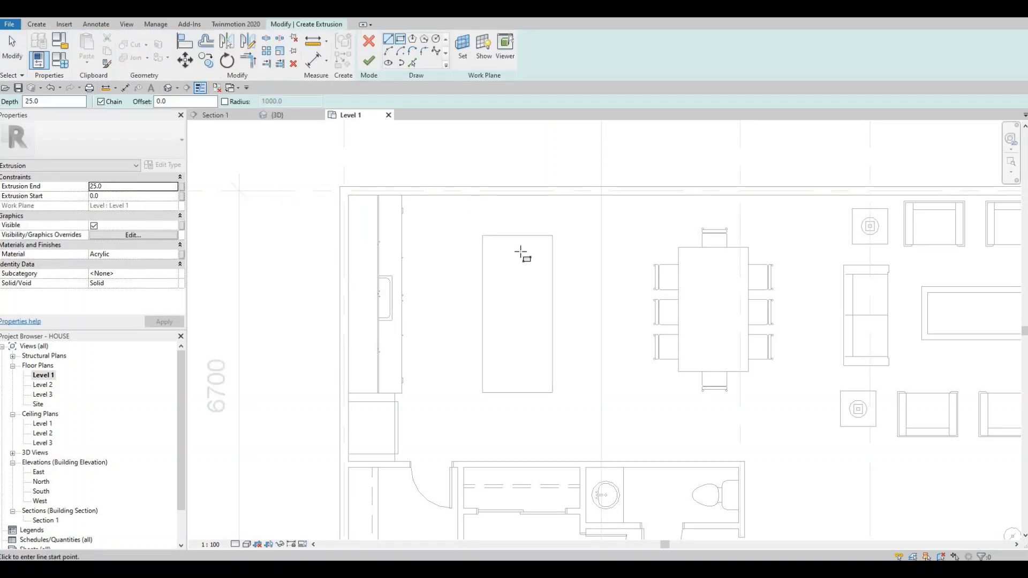
click(486, 235)
click(552, 392)
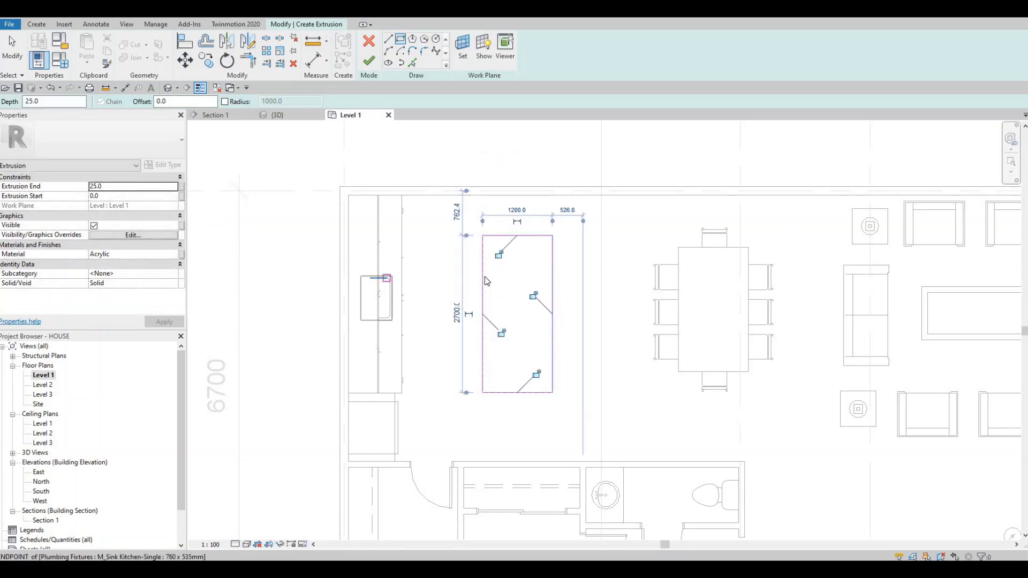
key(Escape)
key(Escape)
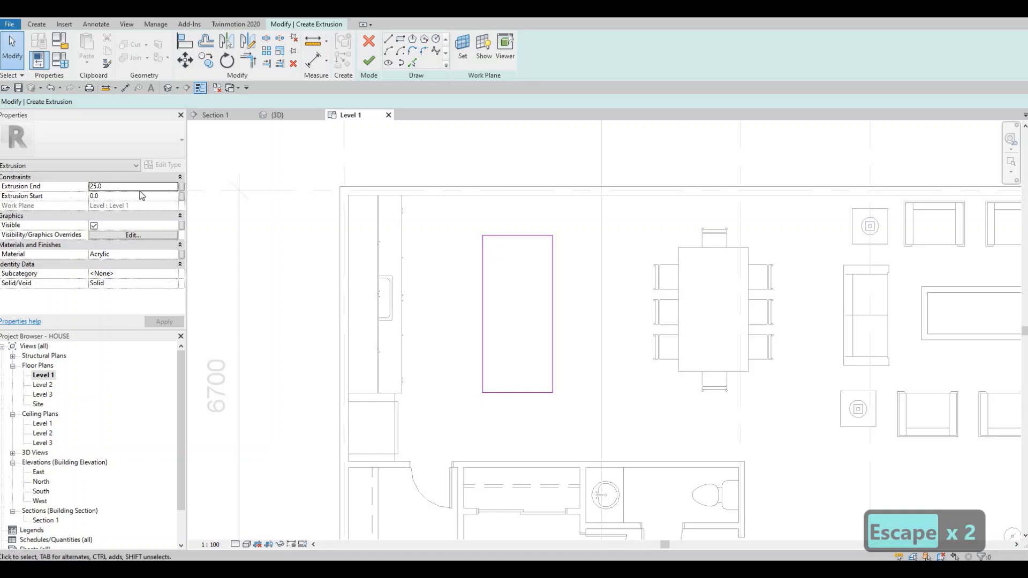
Step: Set the new extrusion's end to 925 mm
click(136, 185)
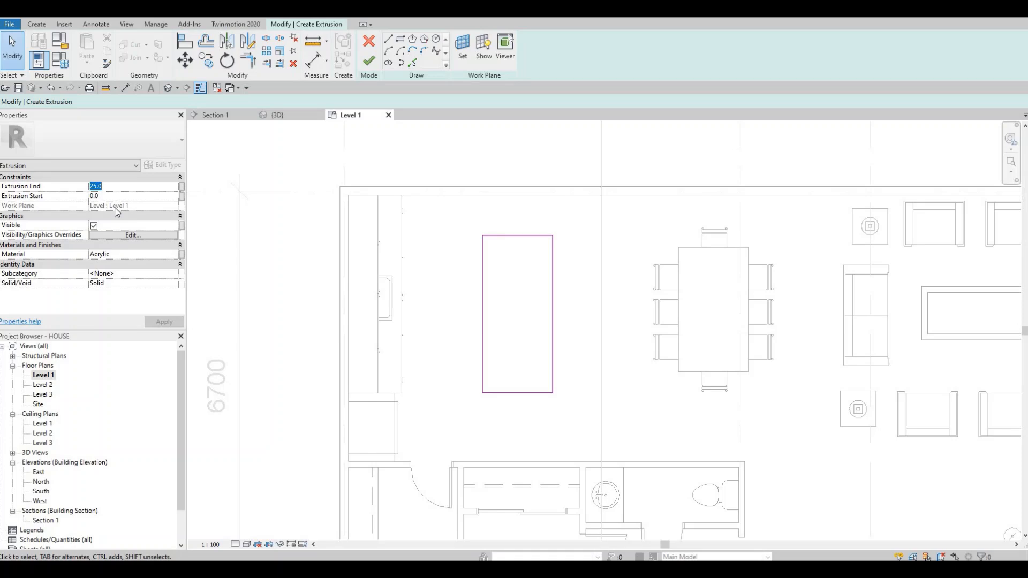
text(925)
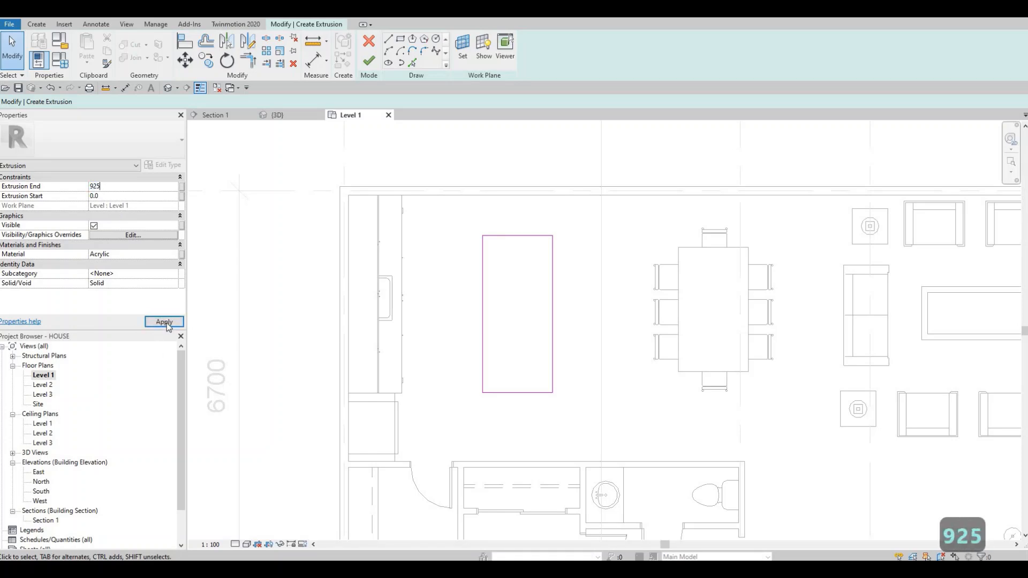
click(167, 324)
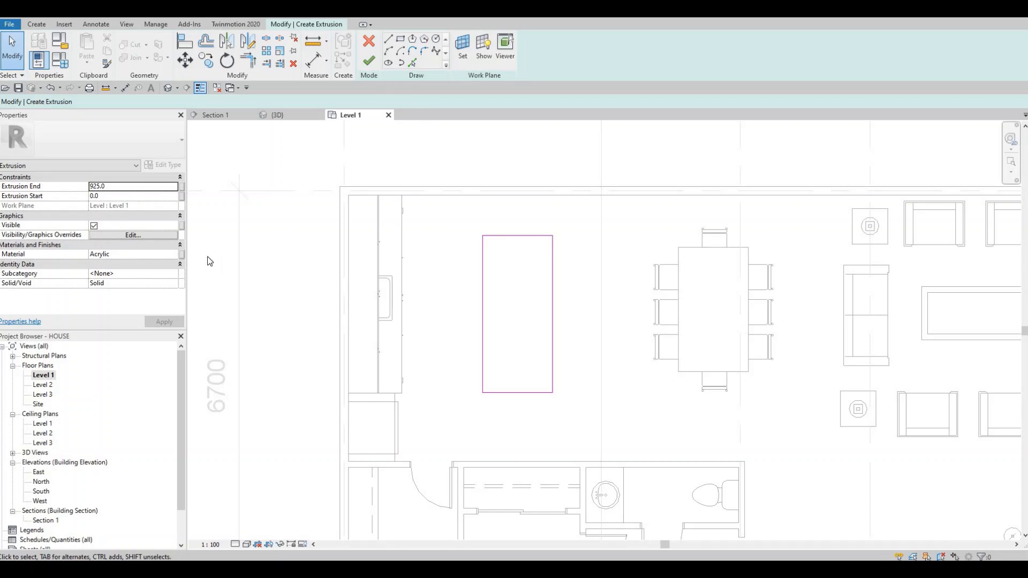
Step: Assign the Granite, Cut, Rough material from the AEC Stone library to the new extrusion
click(175, 256)
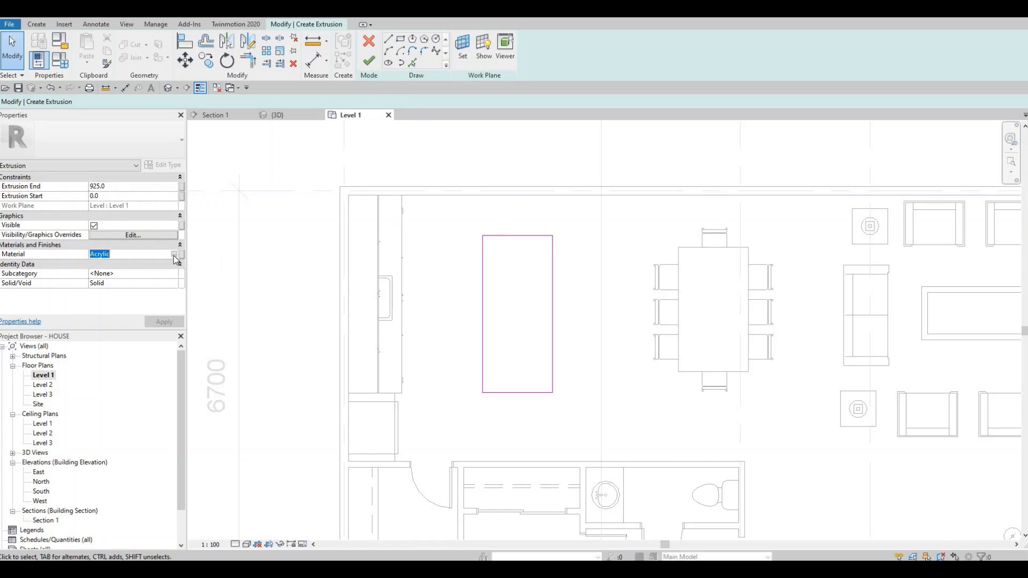
click(174, 254)
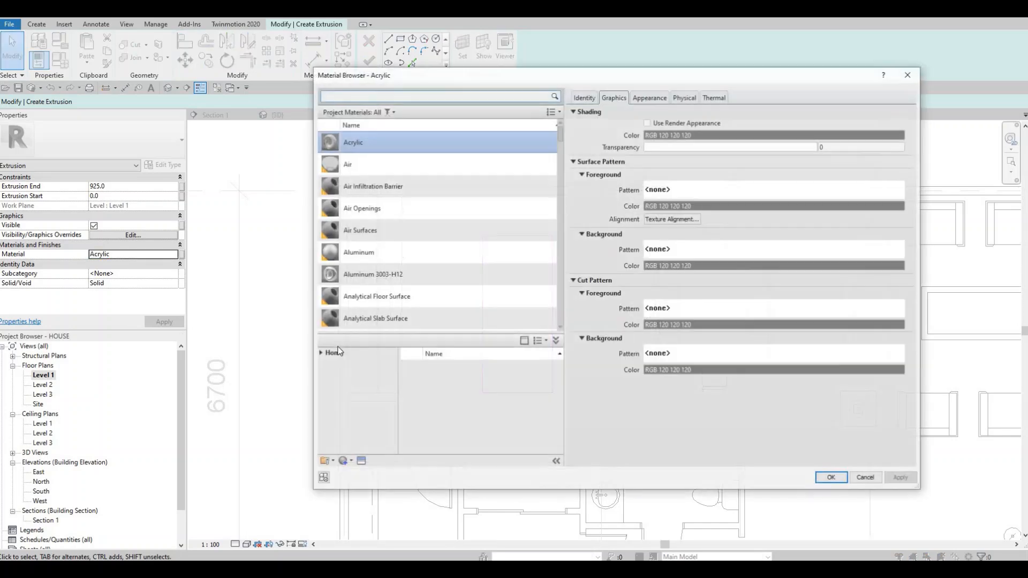
click(320, 353)
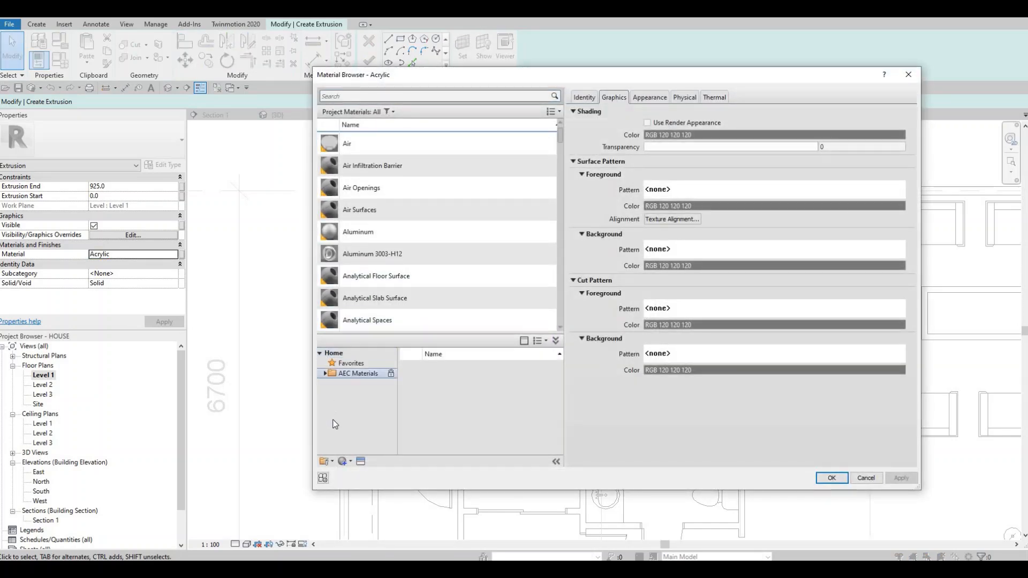
click(324, 373)
scroll(349, 424, down, 3)
click(351, 424)
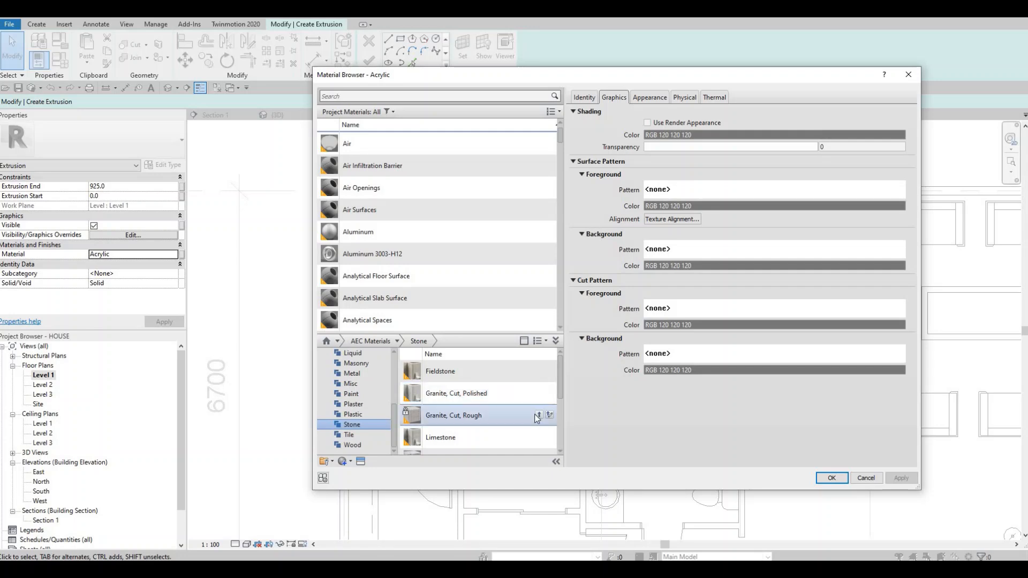
click(538, 416)
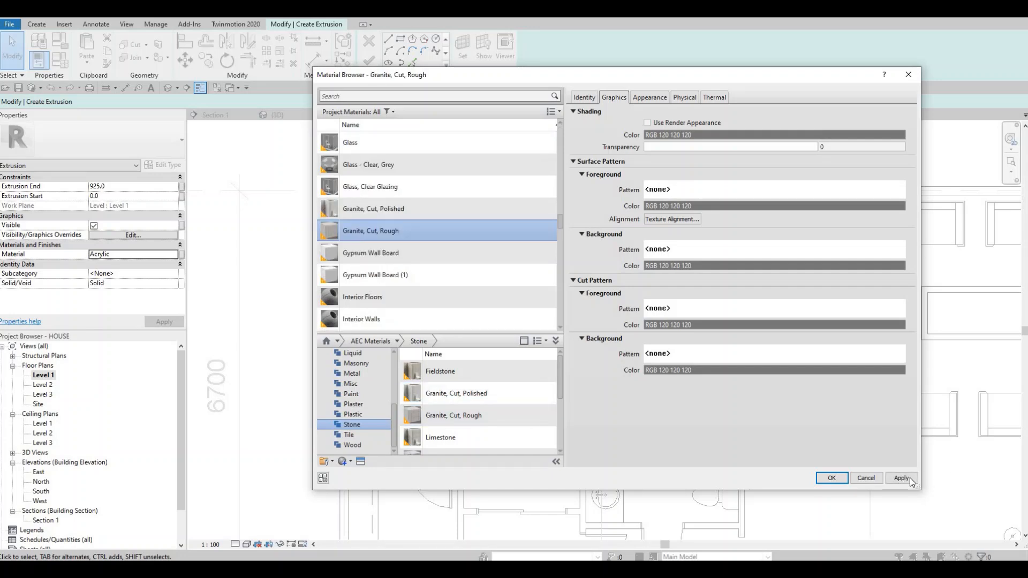
click(832, 479)
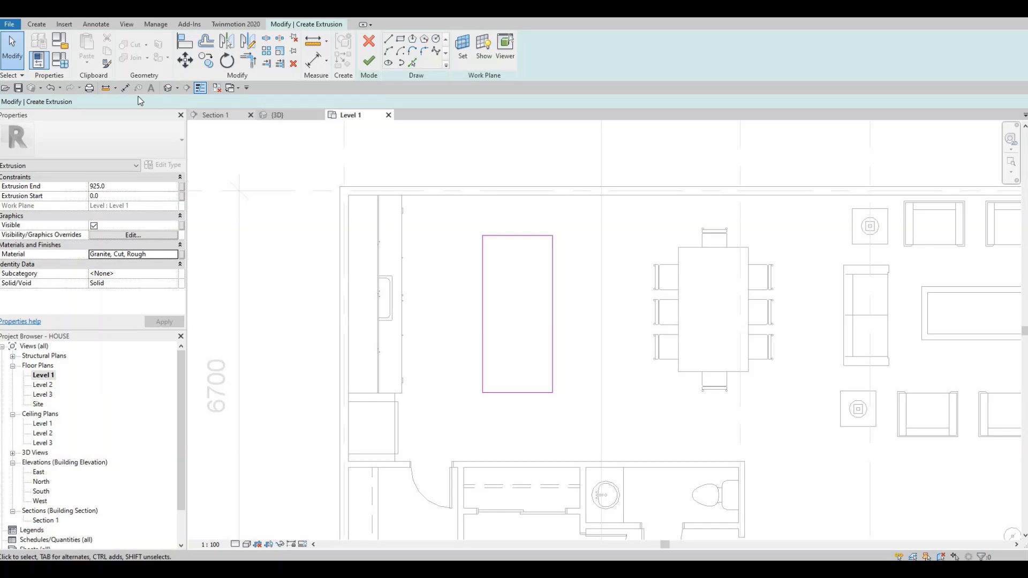
Step: Finish the 925 mm countertop extrusion in the 3D view and inspect it against the island base
click(166, 89)
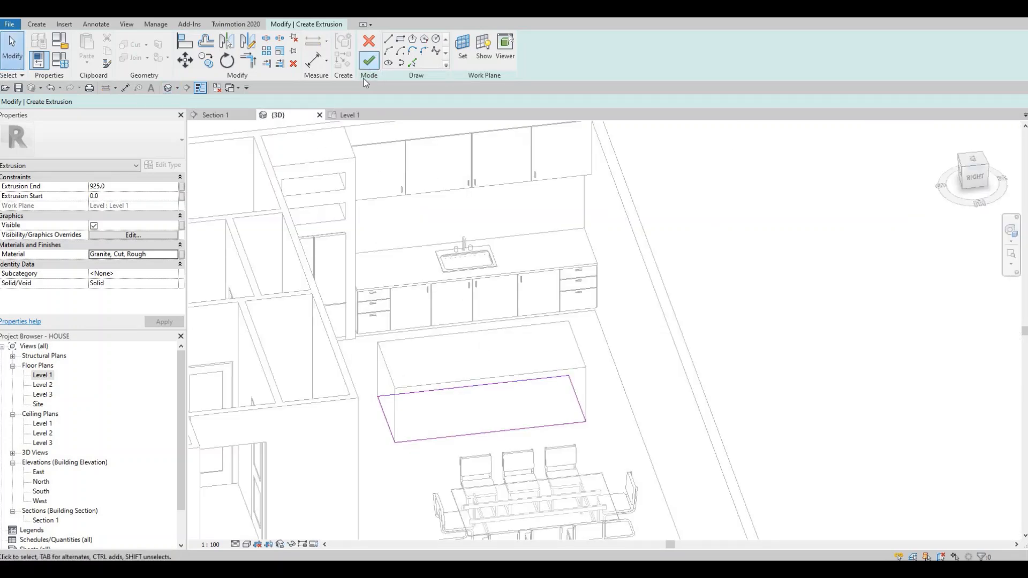
click(369, 60)
scroll(589, 340, up, 3)
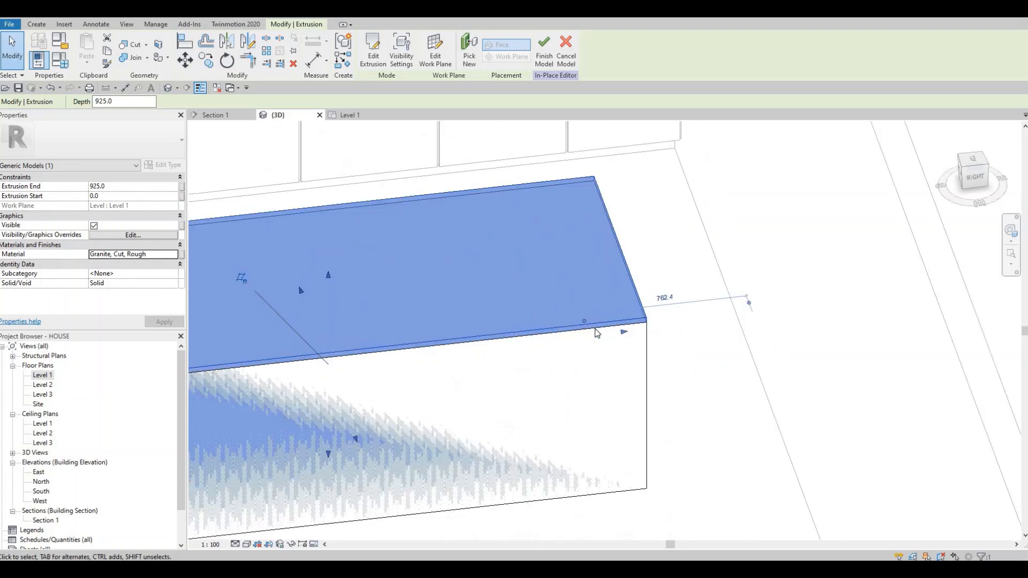
scroll(454, 422, down, 1)
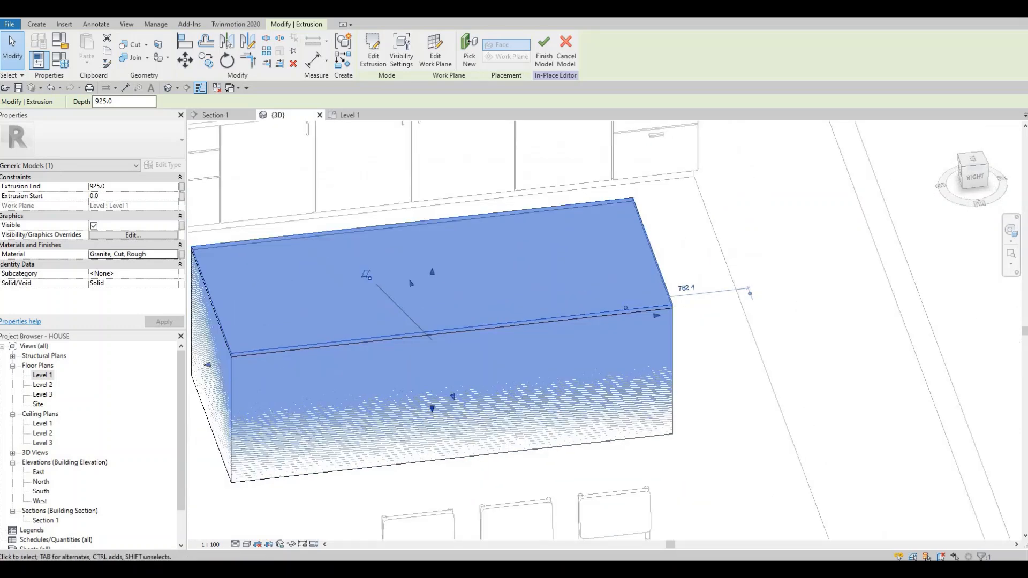
Step: Raise the granite extrusion's underside to 900 mm for a 25 mm thick countertop, and finish the in-place model
mouse_move(431, 408)
mouse_down()
mouse_move(408, 293)
mouse_move(431, 278)
mouse_up()
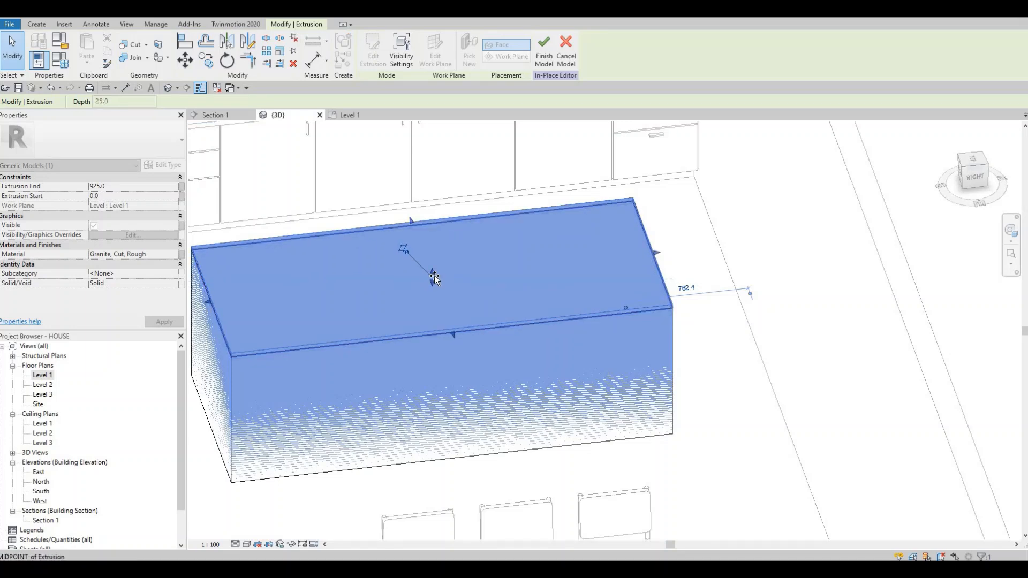
drag(513, 333, 513, 333)
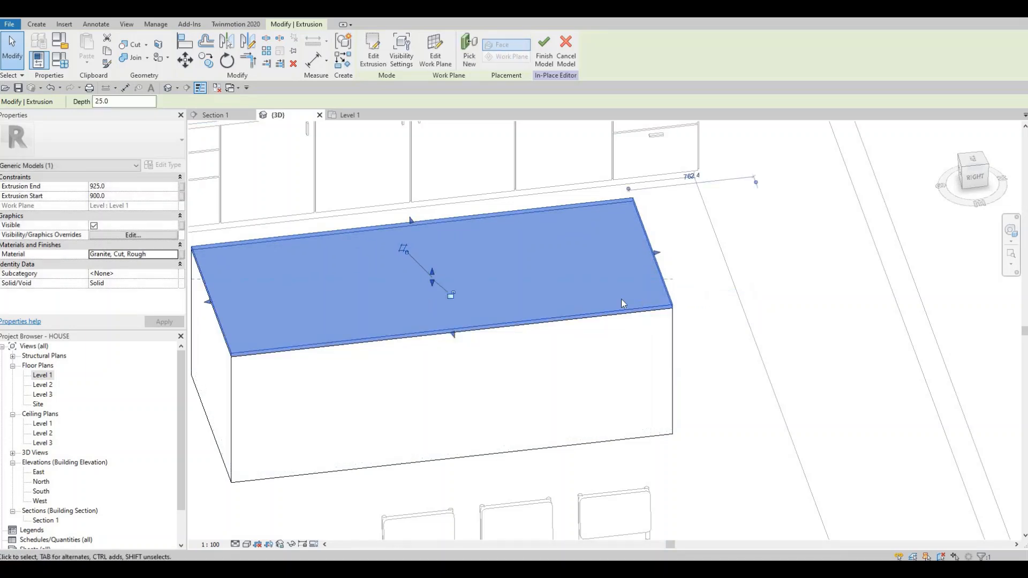
scroll(621, 300, up, 3)
scroll(617, 387, down, 5)
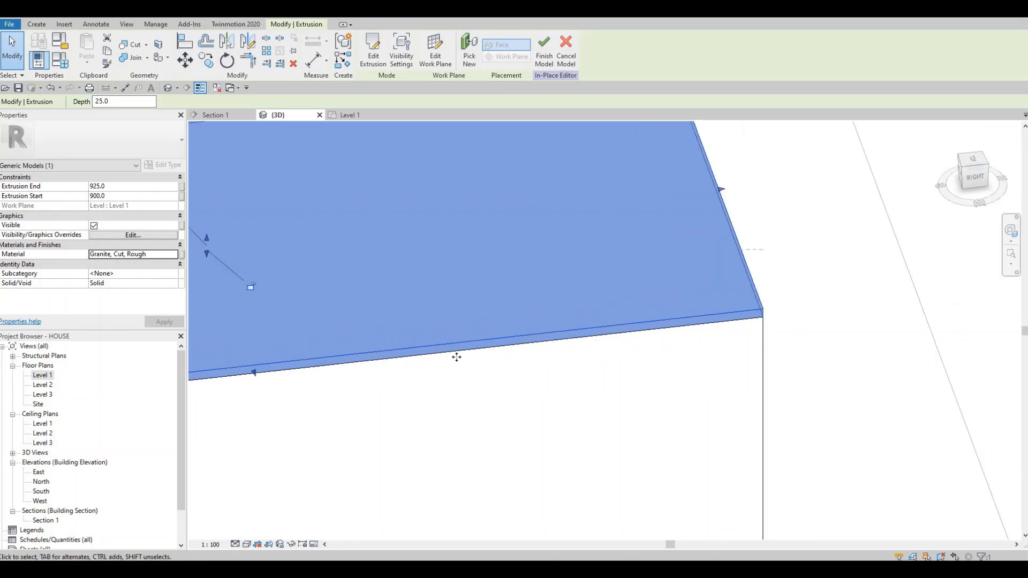
click(543, 59)
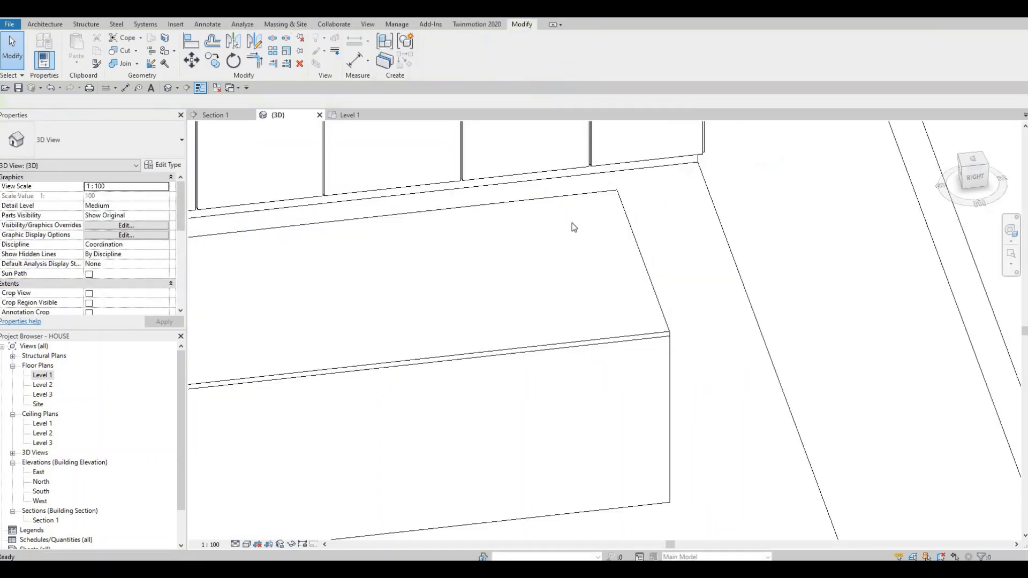
scroll(496, 269, down, 3)
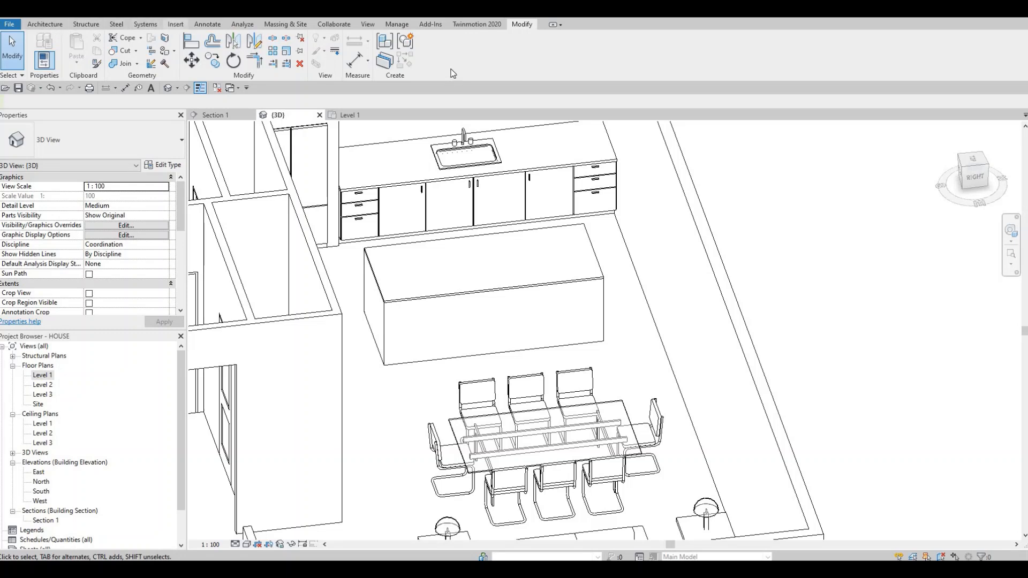
Step: Start loading a family and examine the previews of the Mid-Range ovens, washers, dryers and cooktops
click(175, 24)
click(439, 48)
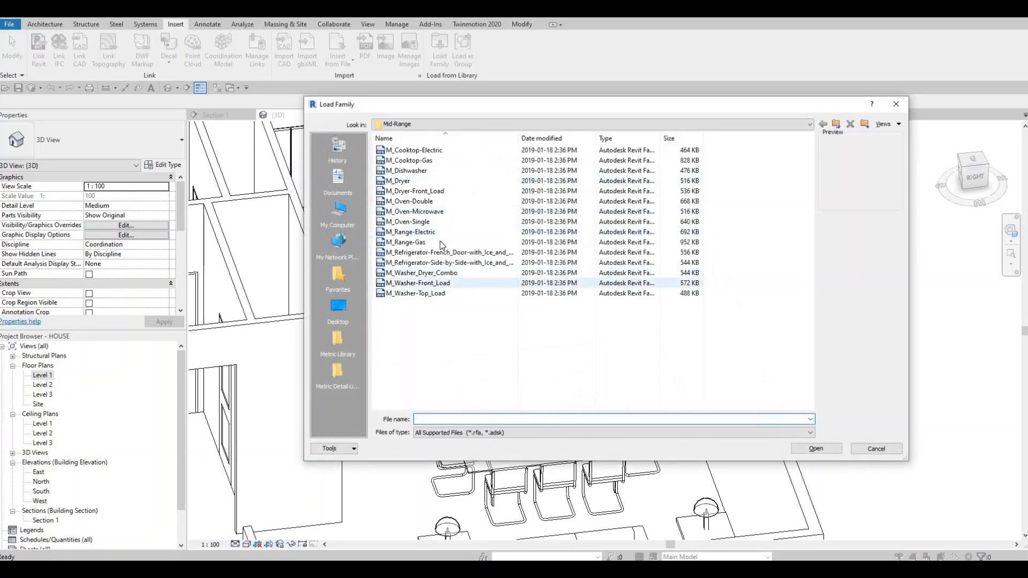
click(405, 232)
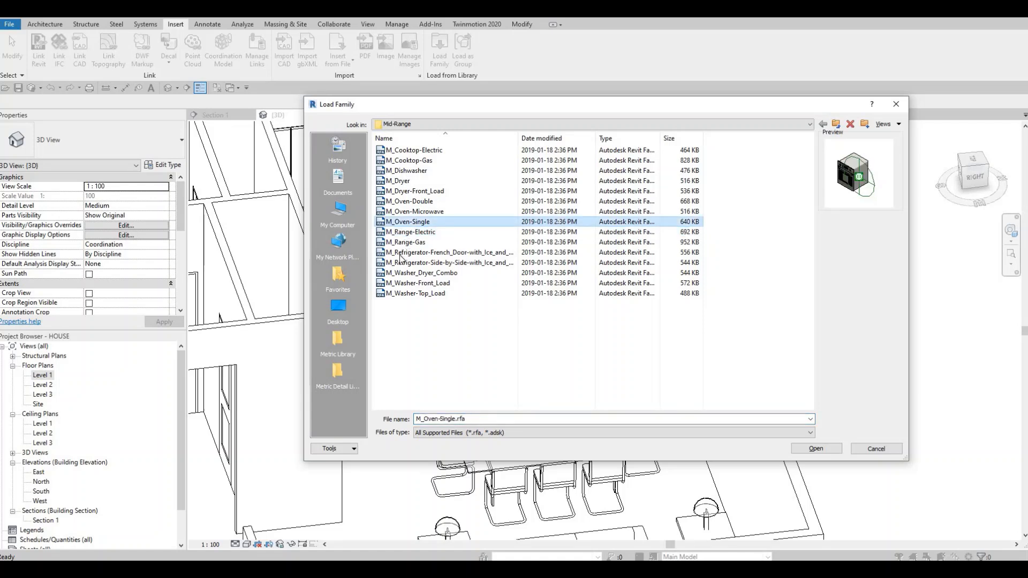
key(Down)
key(Down)
key(Down)
key(Down)
key(Down)
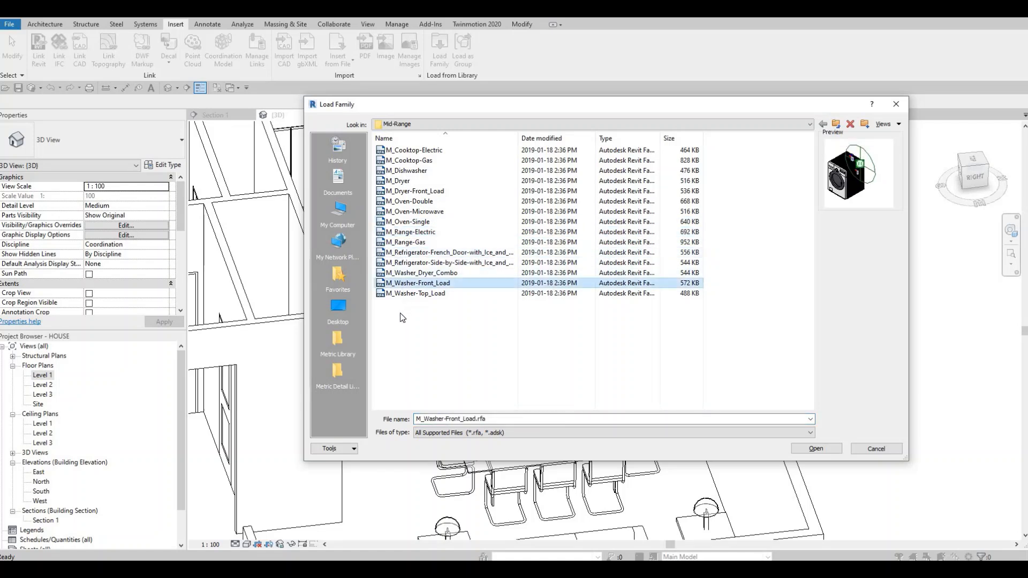
click(407, 276)
click(411, 273)
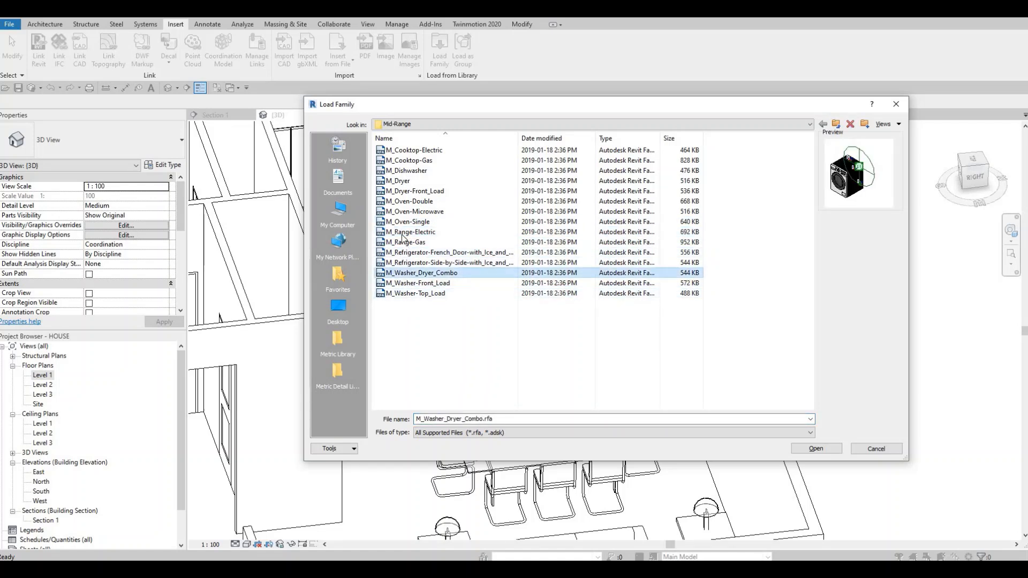
click(409, 262)
click(407, 231)
click(407, 212)
click(406, 201)
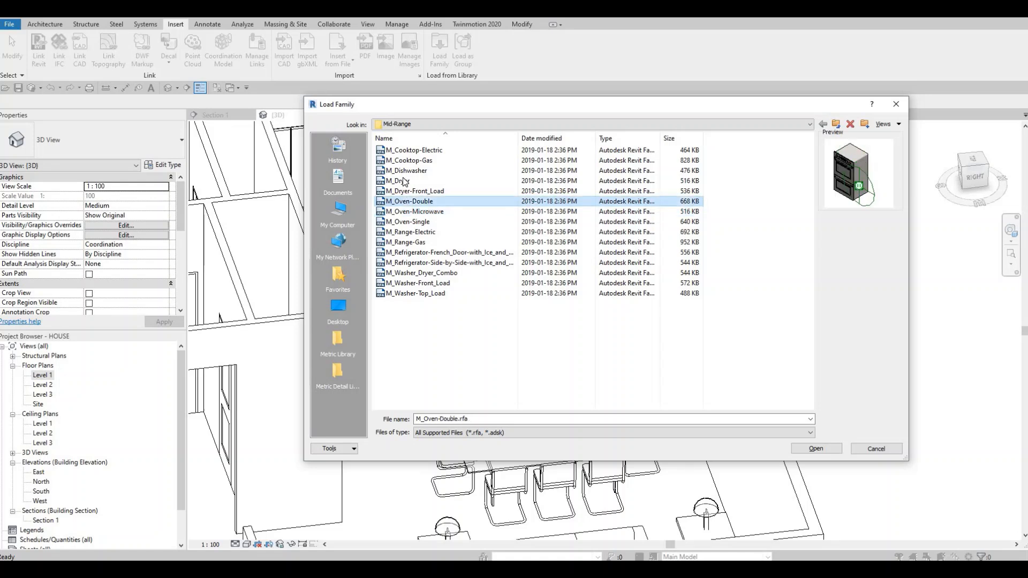
click(405, 181)
click(408, 161)
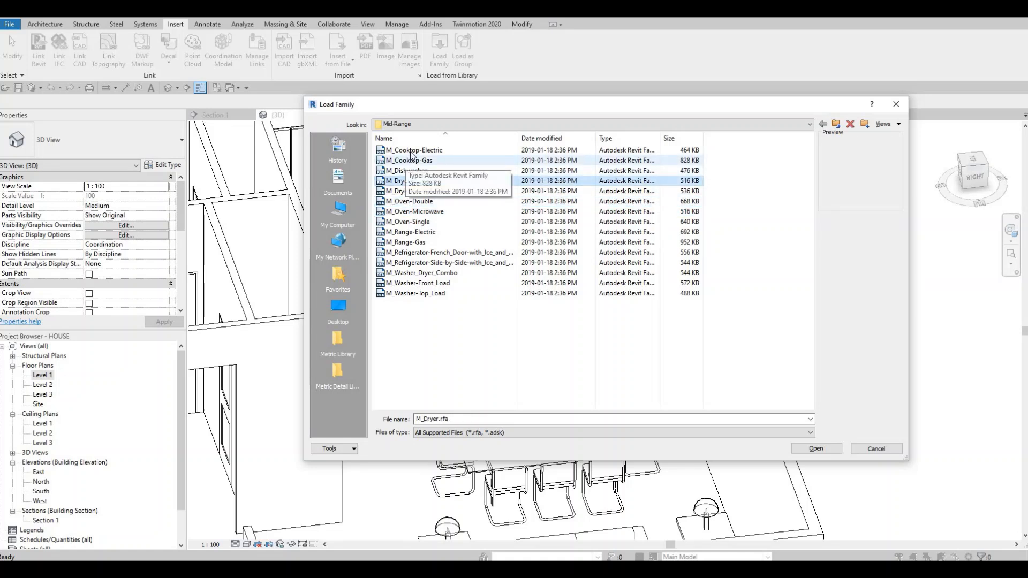
click(409, 152)
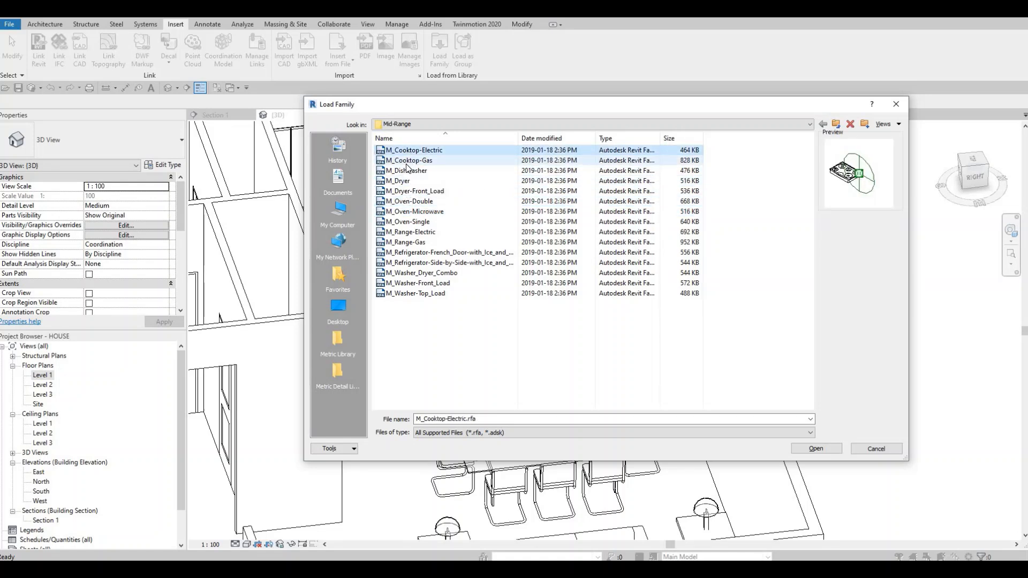
click(408, 160)
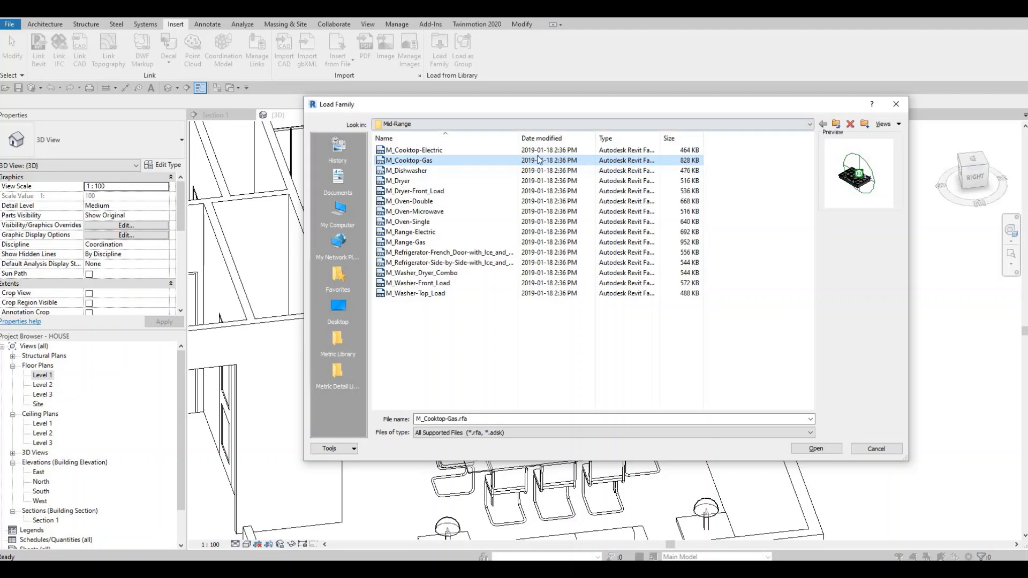
Step: Open the Domestic High-End family folder and examine the previews of its appliances, from wine storage up to the refrigerators
click(535, 124)
click(457, 147)
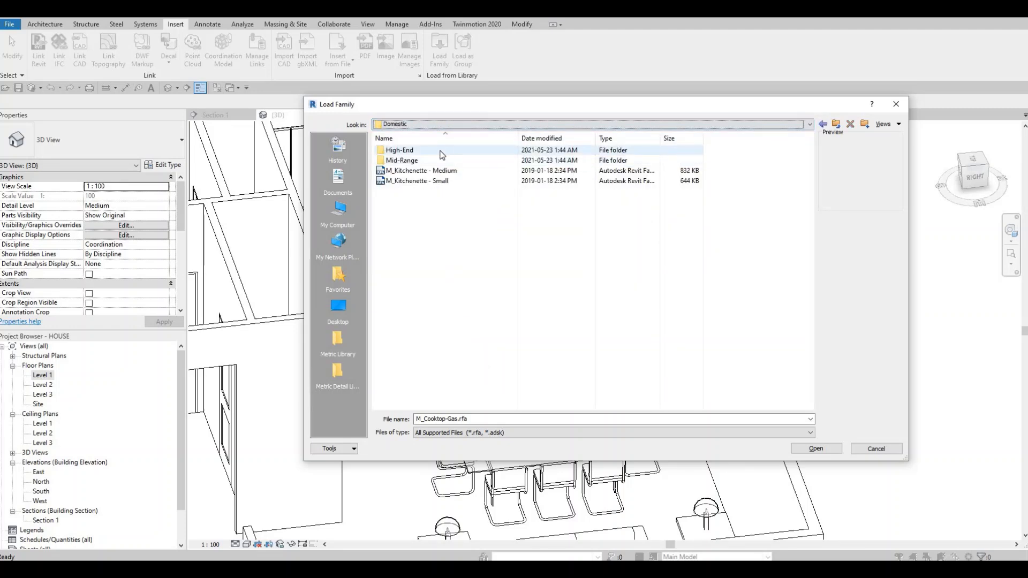
double_click(440, 150)
click(429, 315)
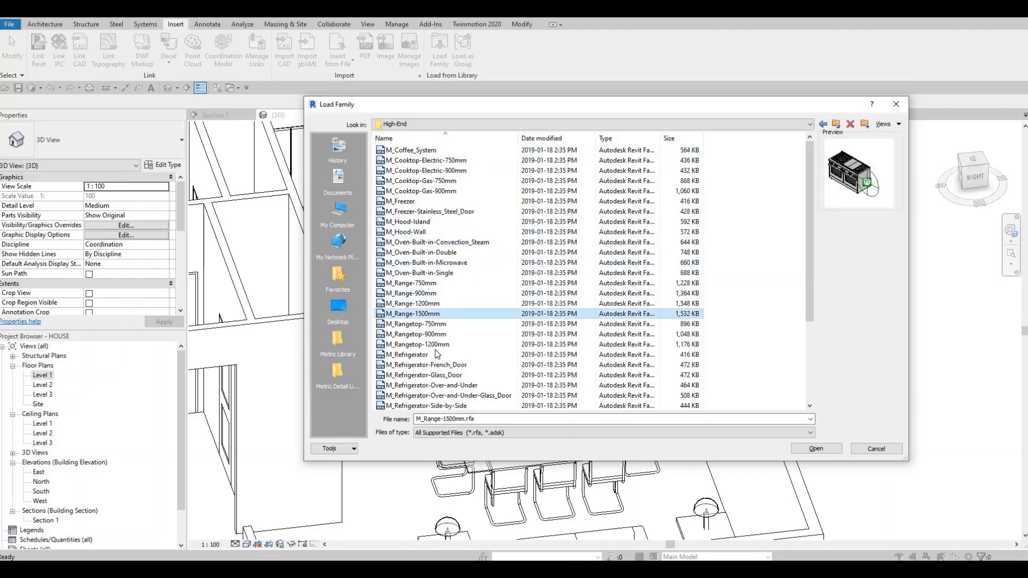
scroll(429, 318, down, 4)
click(417, 392)
key(Up)
key(Up)
key(Up)
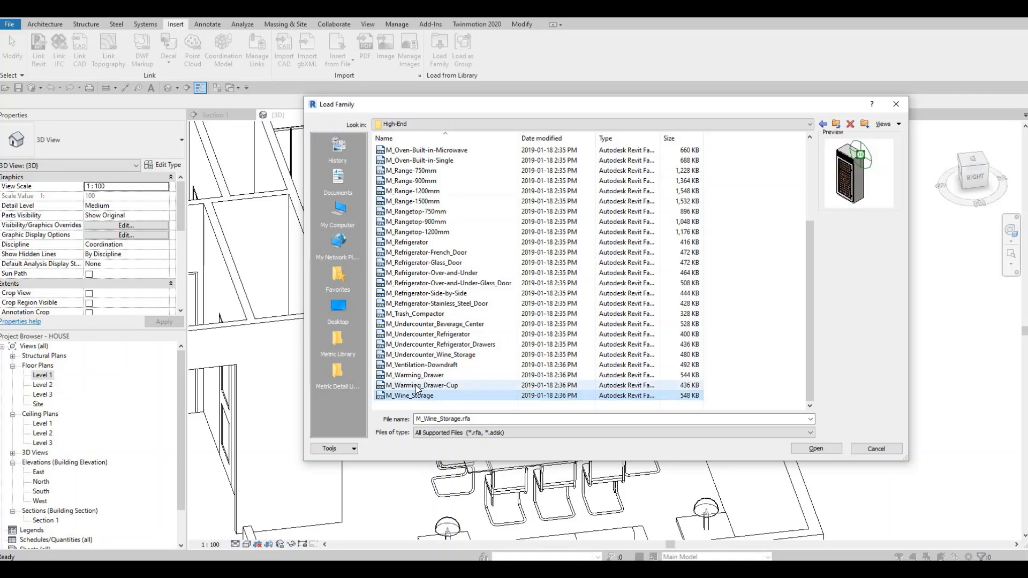
key(Up)
key(Up)
key(Up)
key(Up)
key(Up)
key(Up)
key(Up)
key(Up)
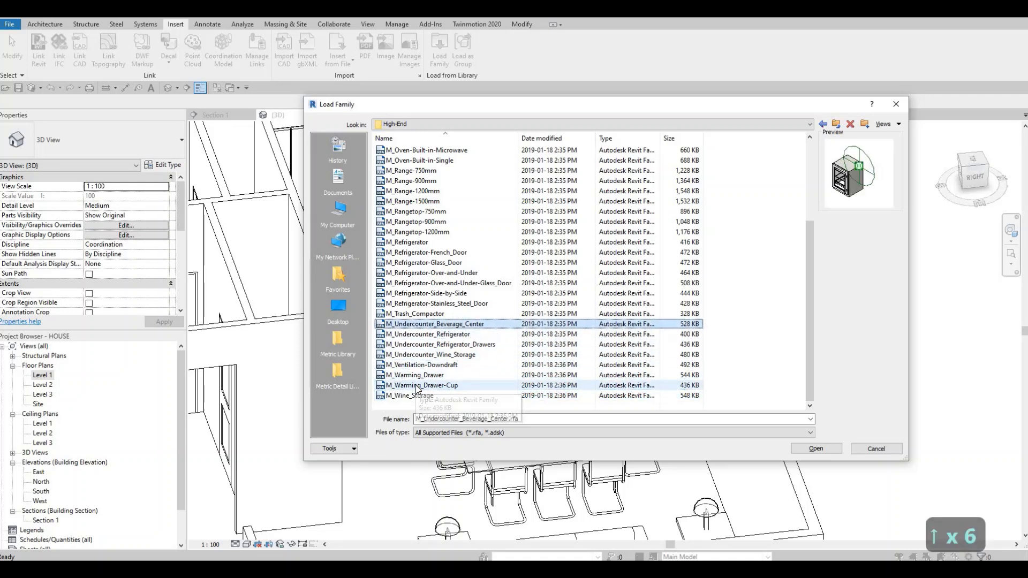
key(Up)
key(Up)
key(Up)
key(Up)
key(Up)
key(Up)
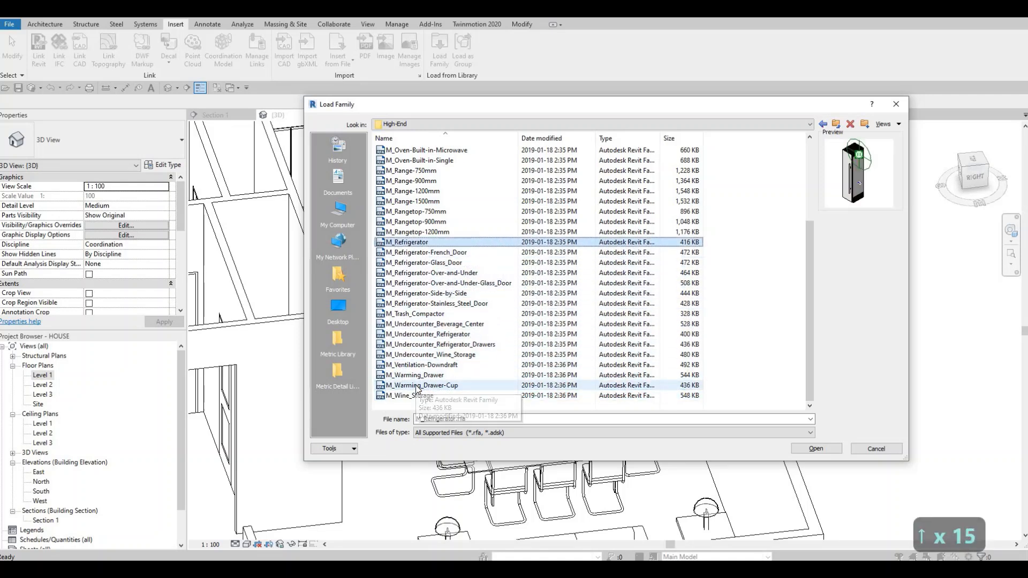
Step: Compare the range and rangetop previews and load the M_Rangetop-900mm family into the project
key(Down)
key(Up)
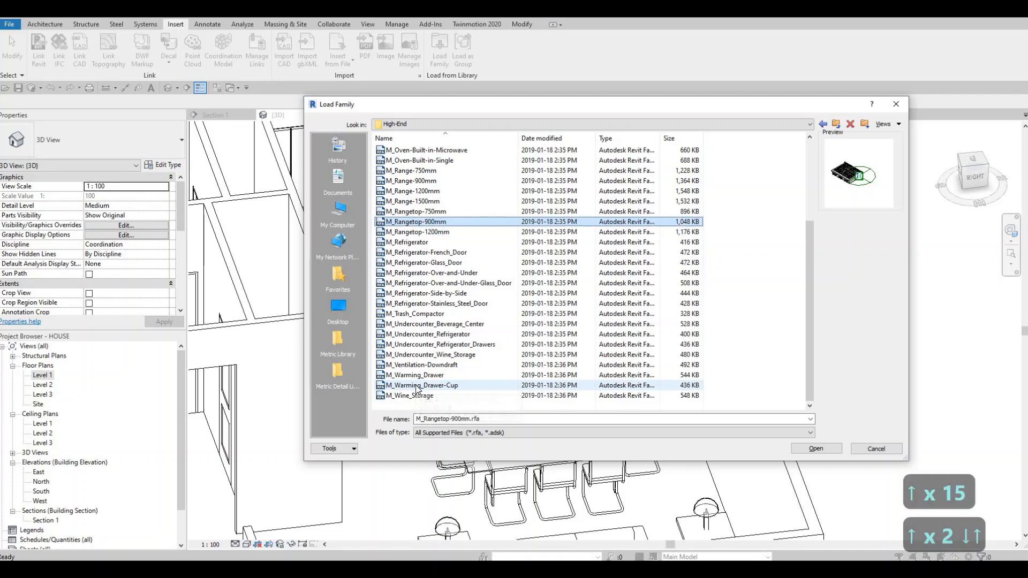
key(Down)
key(Up)
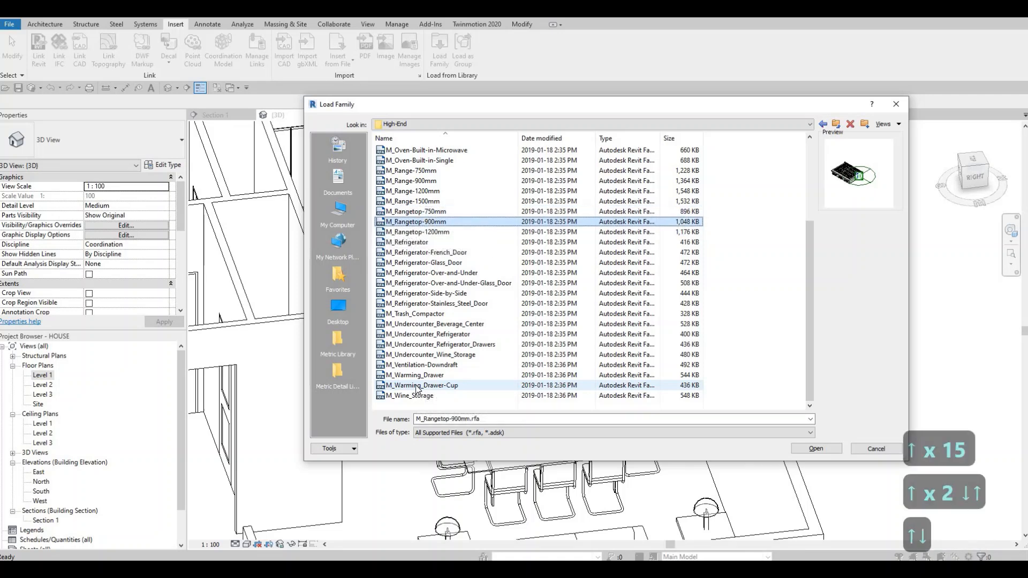
key(Up)
key(Up)
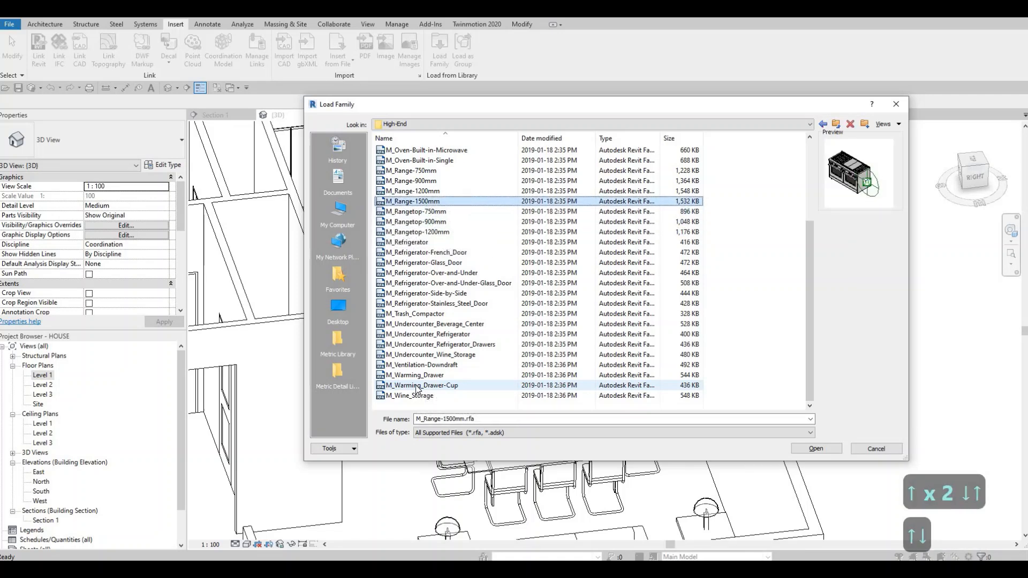
key(Down)
key(Down)
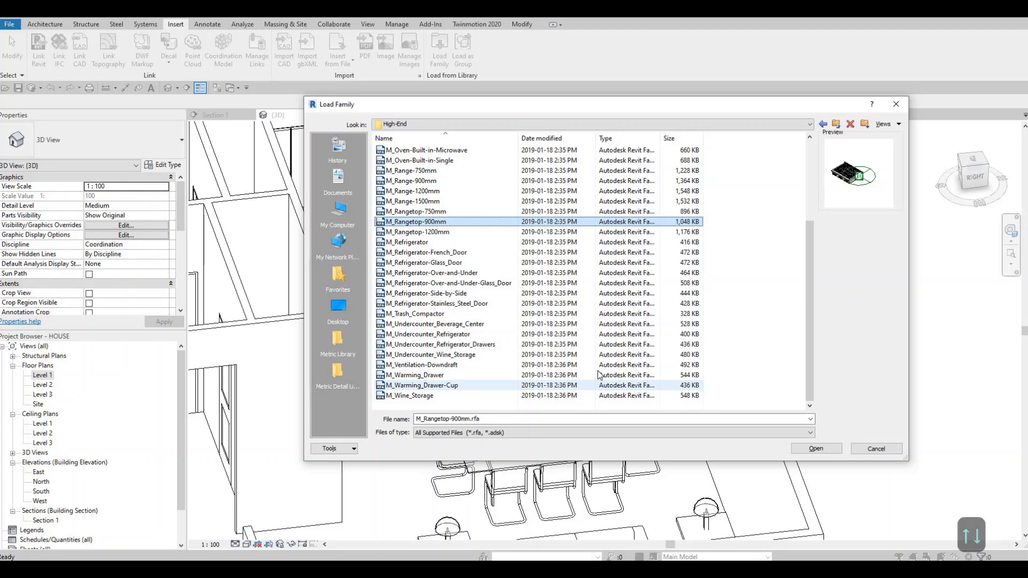
key(Return)
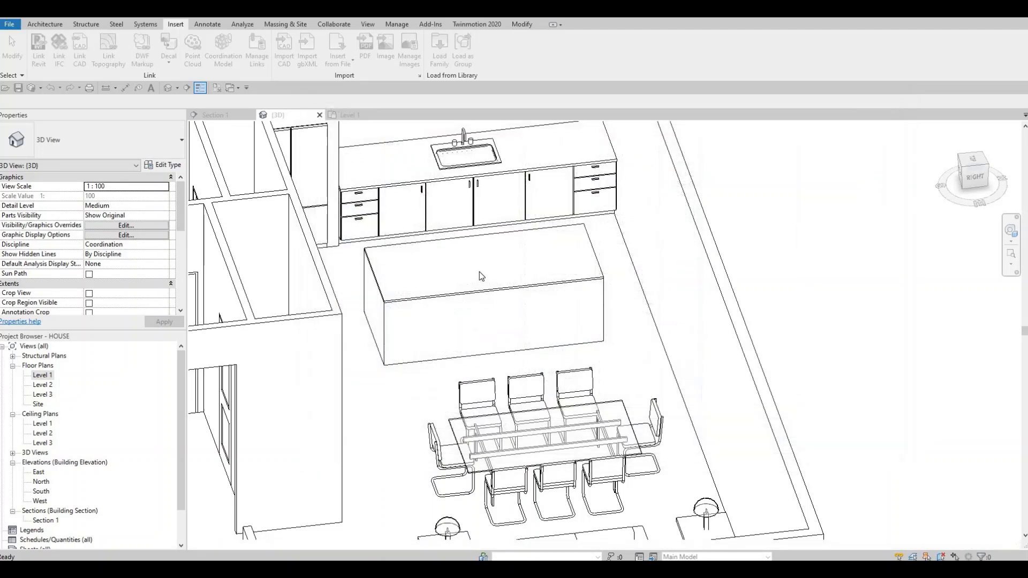
Step: Place the M_Rangetop-900mm component on the island in the Level 1 plan, rotated so its front faces the sink cabinets
double_click(42, 375)
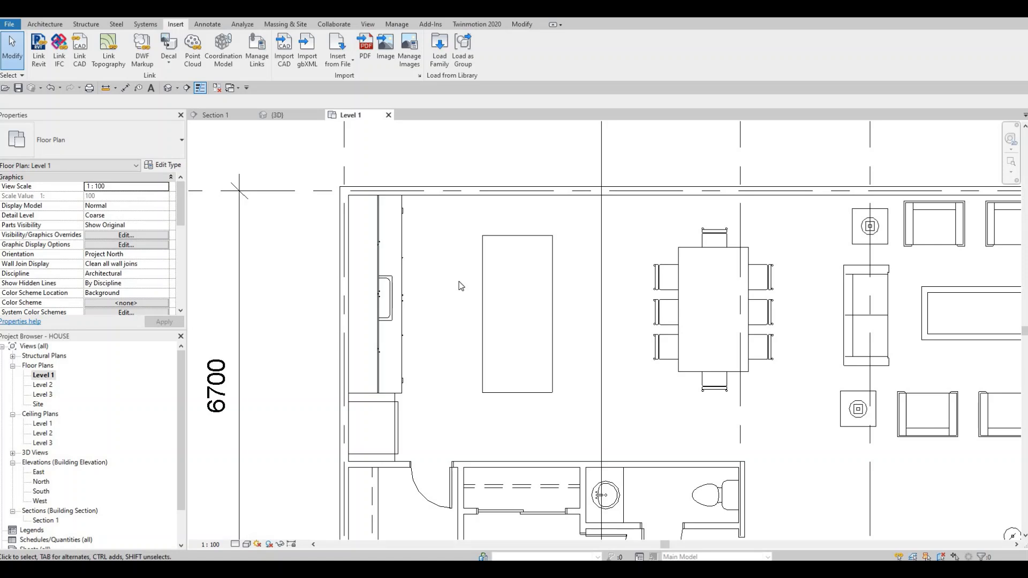
key(Up)
key(Up)
key(Down)
key(Down)
key(c)
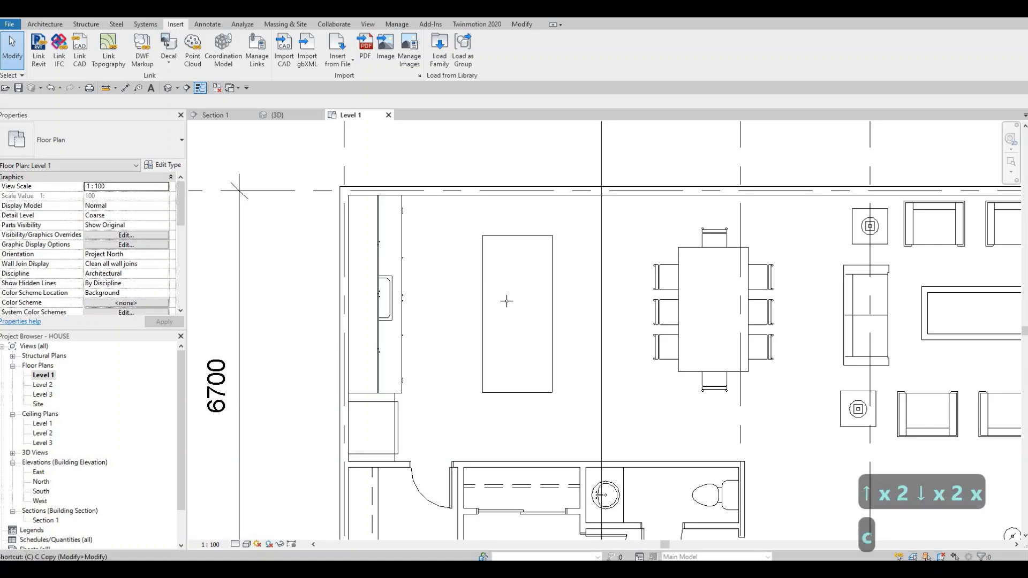
key(m)
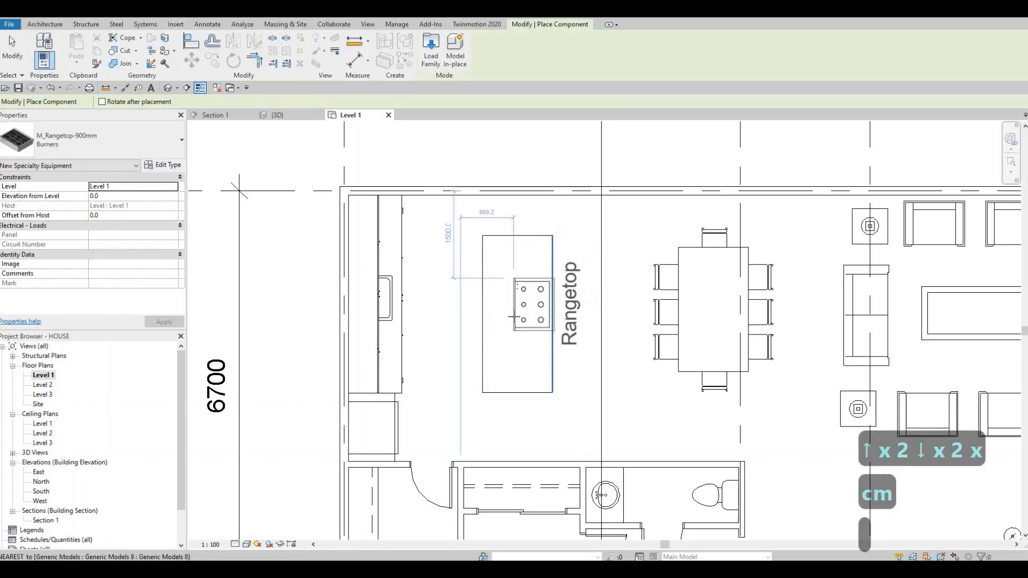
key(space)
key(space)
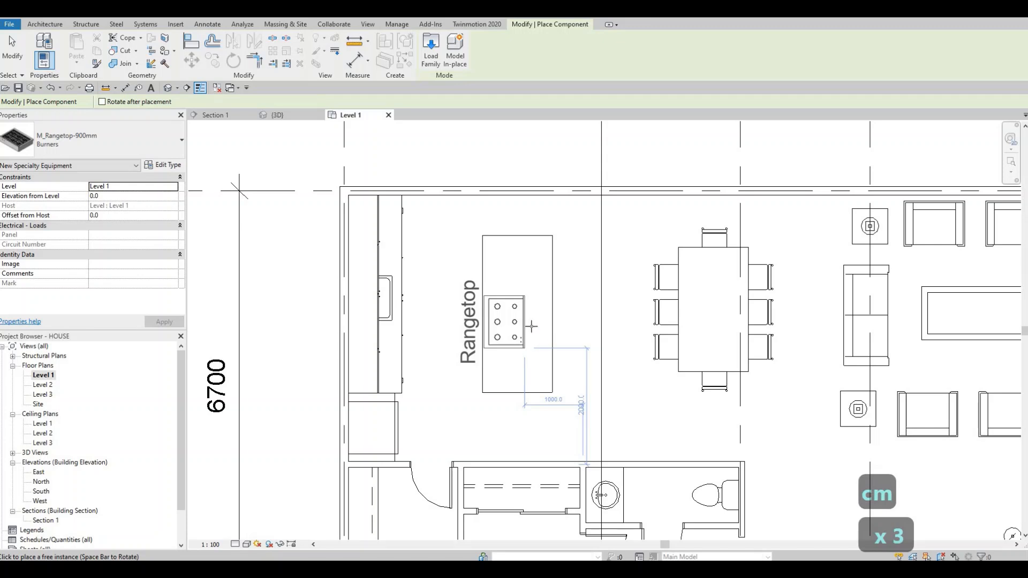
scroll(529, 324, up, 2)
key(Escape)
key(Escape)
key(Escape)
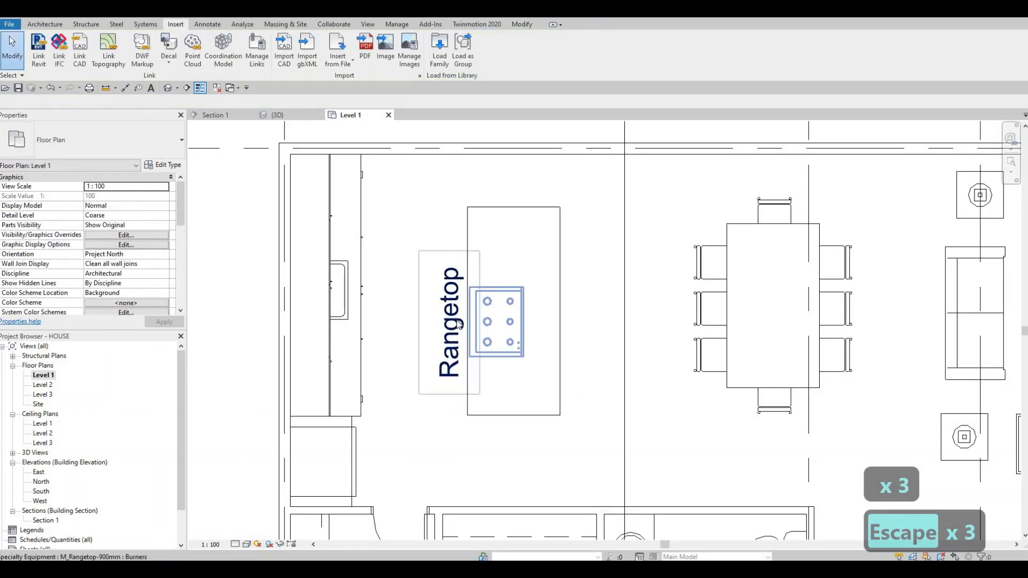
Step: Set the rangetop's elevation from level to 925 mm and turn off Show Label in its type properties
click(515, 328)
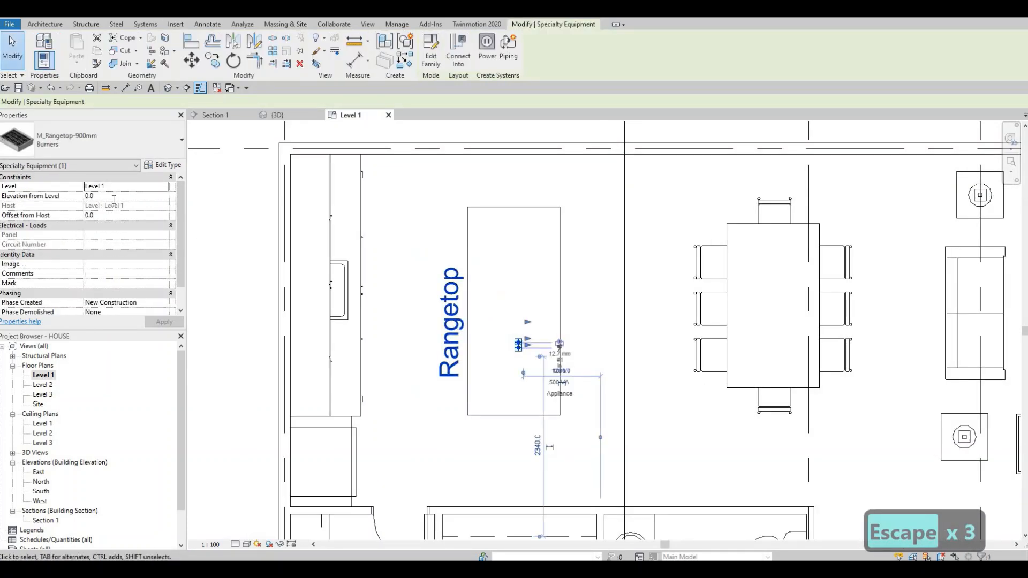
click(114, 197)
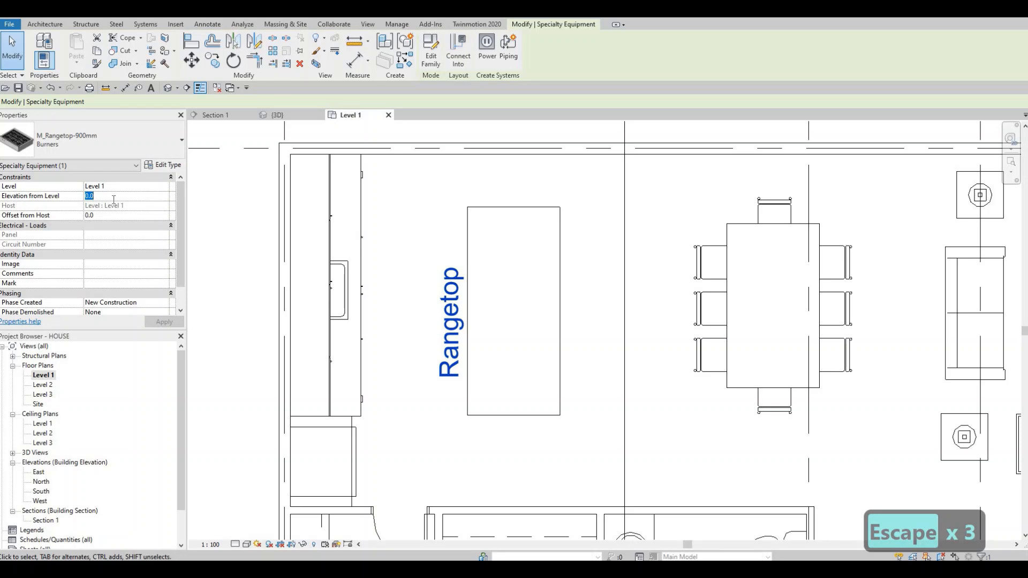
text(925)
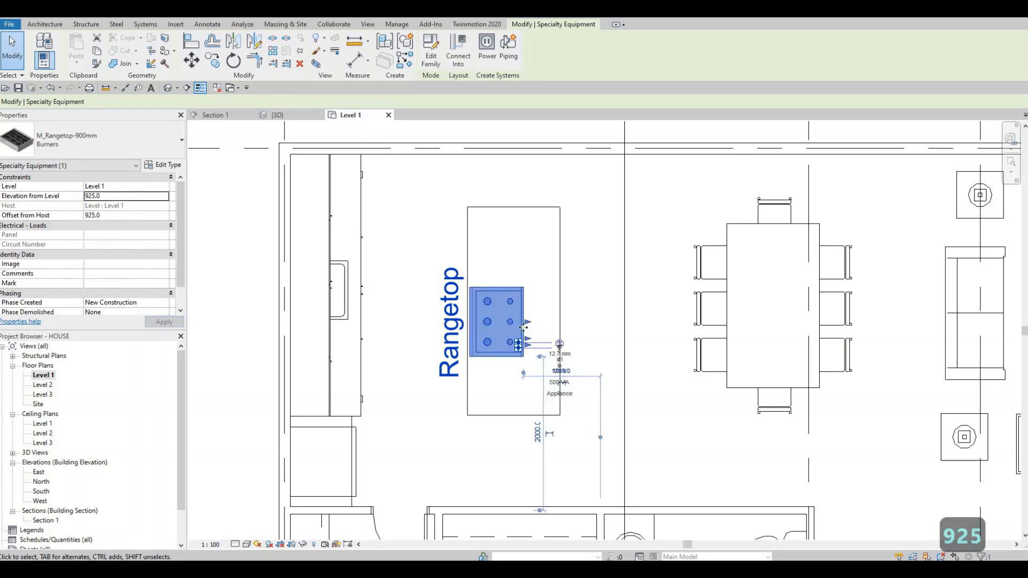
scroll(463, 325, up, 1)
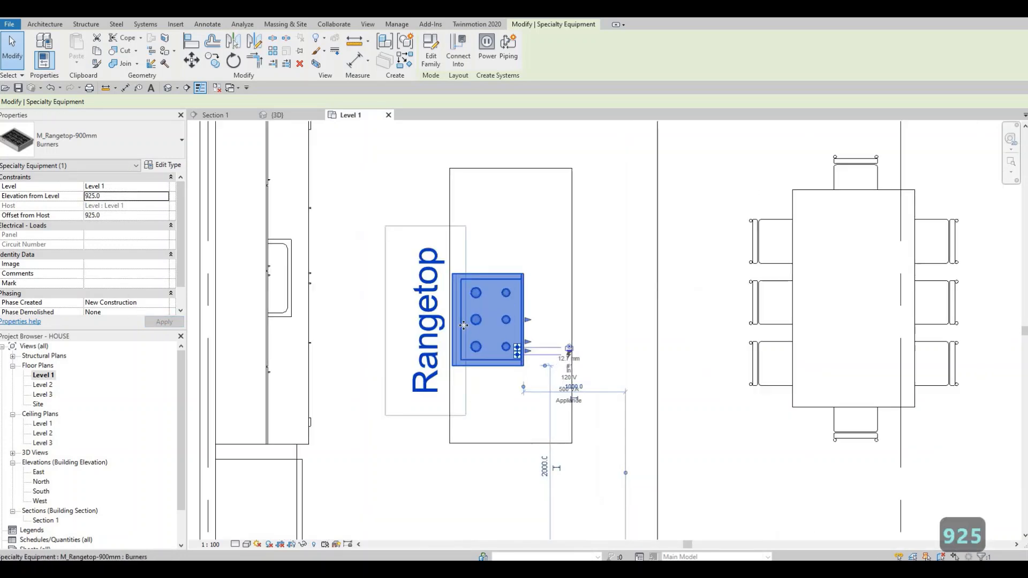
click(163, 165)
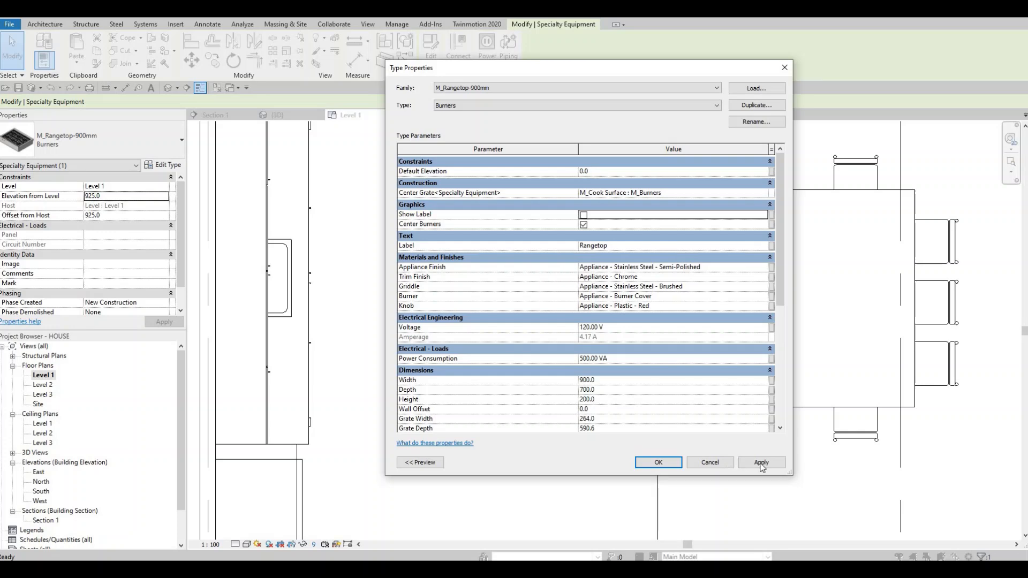
click(654, 460)
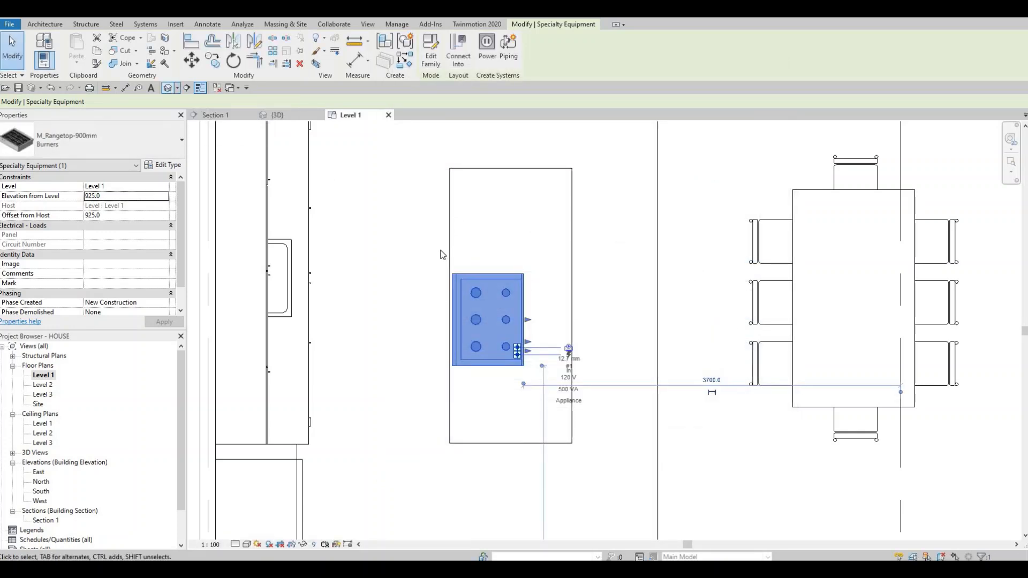
Step: Examine in the 3D view how the rangetop sits on the island's countertop
click(277, 115)
scroll(422, 321, up, 4)
shift+middle_drag(421, 321, 429, 321)
middle_drag(374, 263, 378, 291)
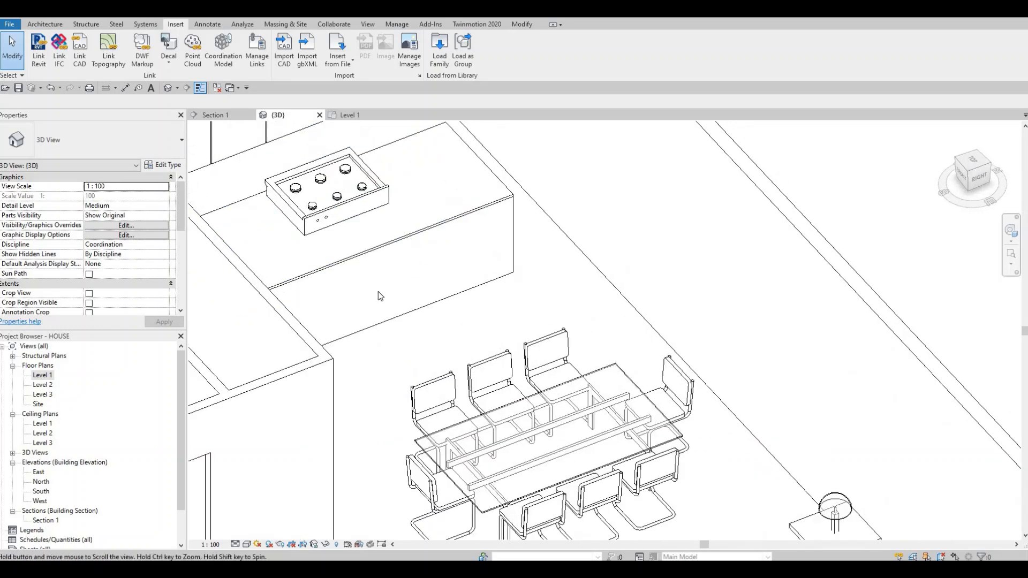
scroll(383, 223, up, 2)
middle_drag(382, 223, 474, 326)
middle_drag(352, 315, 391, 323)
click(415, 333)
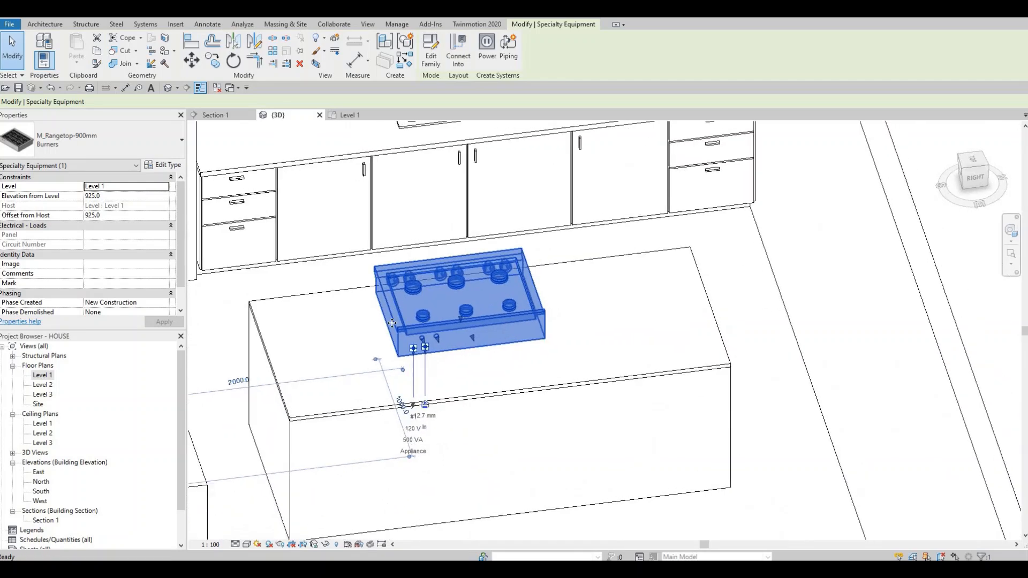
key(Escape)
key(Escape)
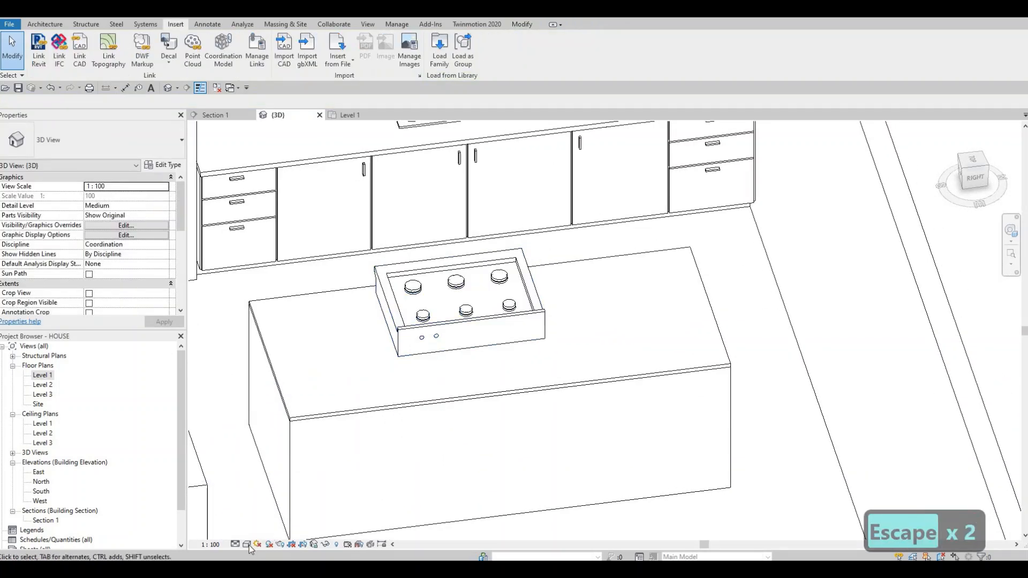
Step: Set the 3D view's detail level to Fine and inspect the rangetop's grates and burners
click(235, 544)
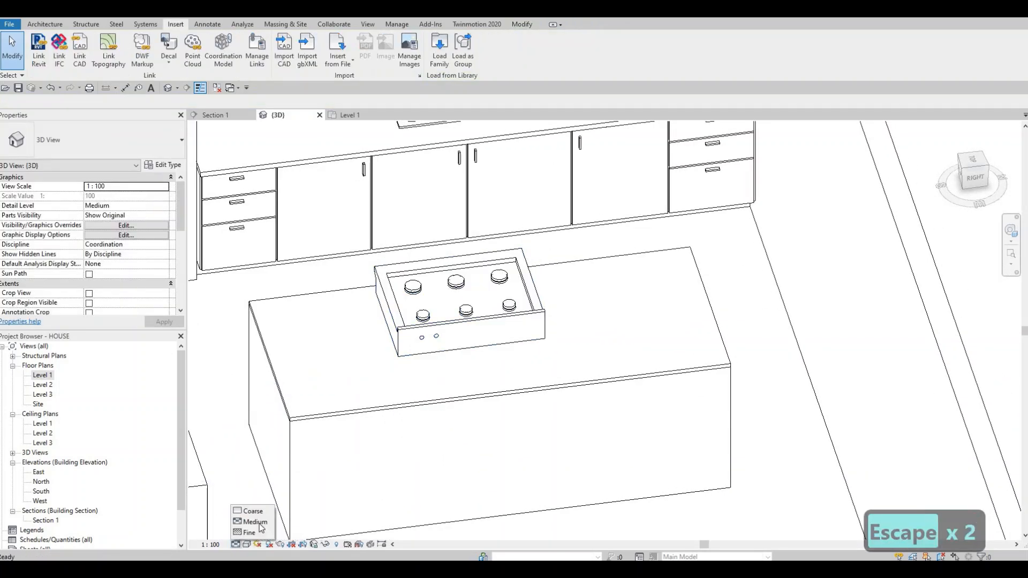
shift+middle_drag(371, 472, 417, 398)
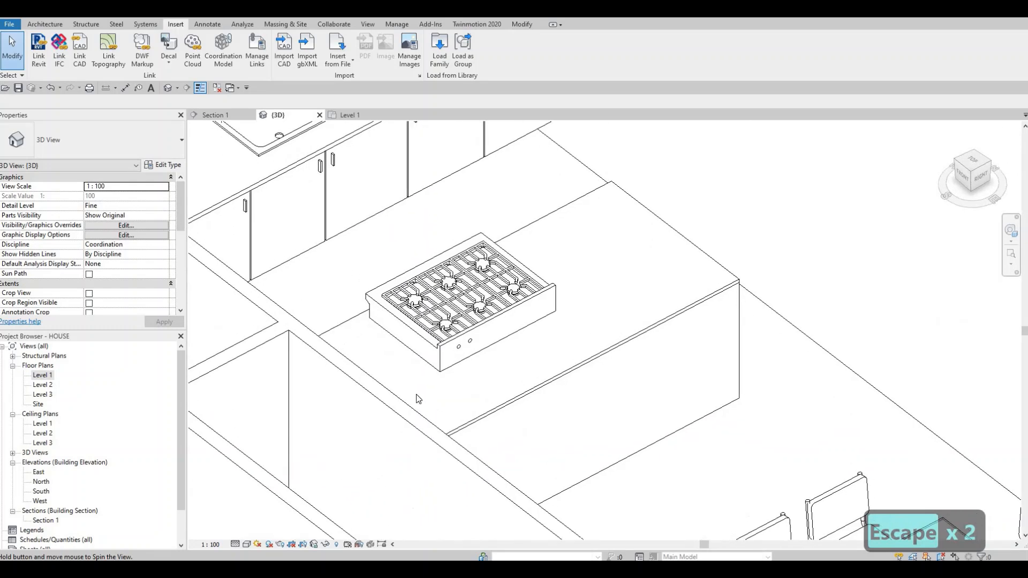
scroll(437, 345, up, 1)
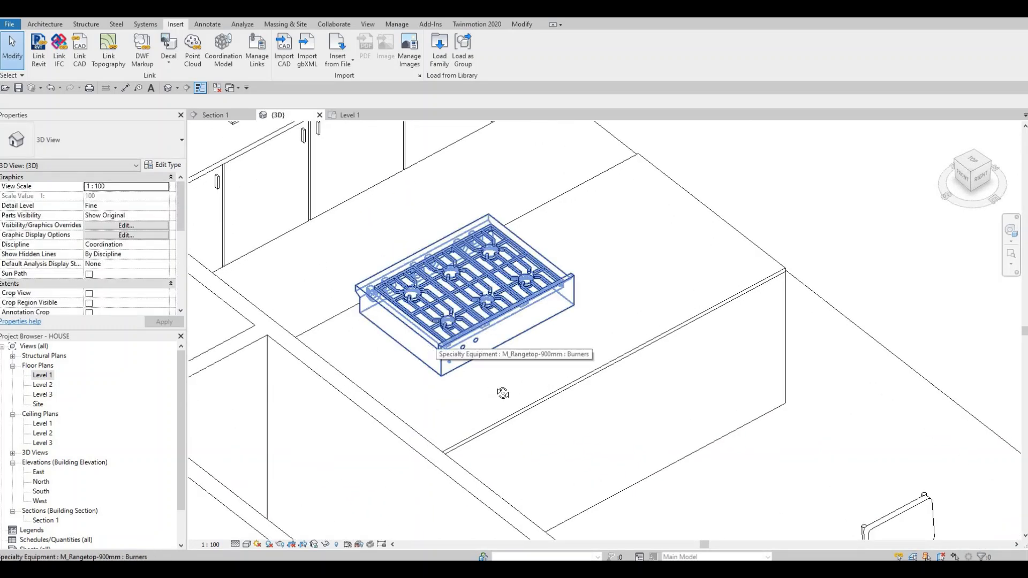
shift+middle_drag(503, 394, 485, 357)
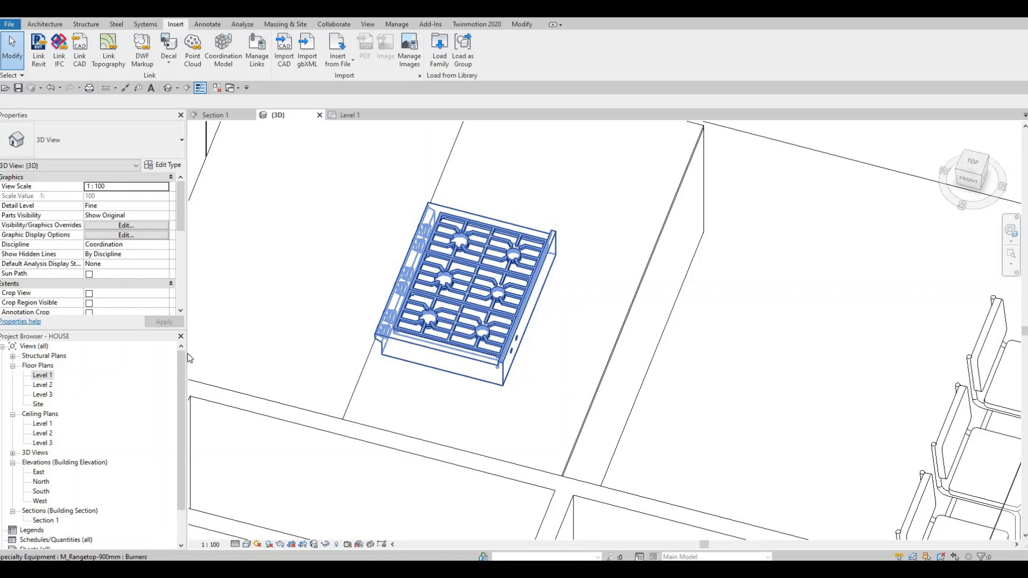
Step: Open Section 1 and lower the rangetop into the countertop to an elevation of 765 mm
scroll(40, 495, down, 2)
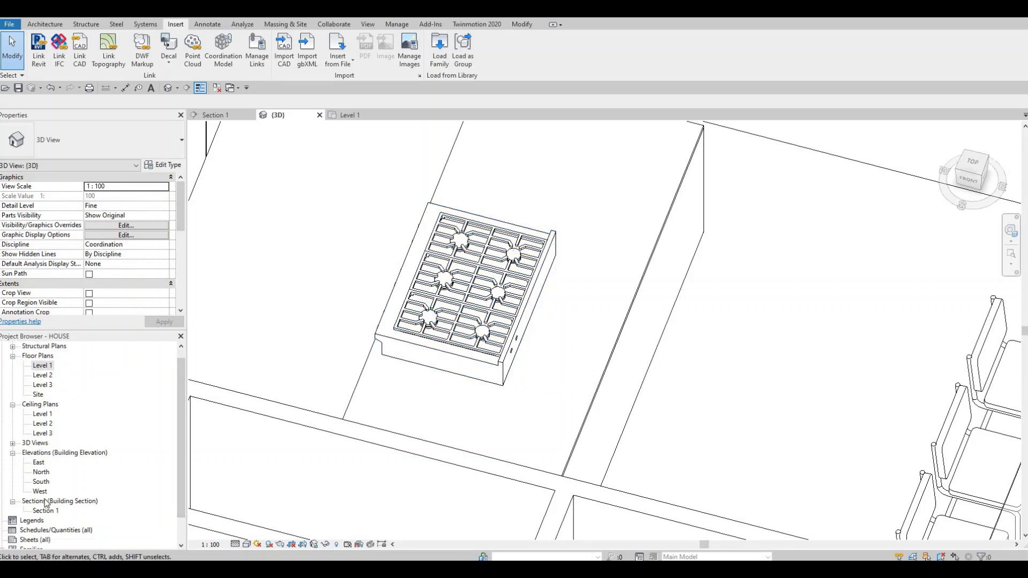
double_click(45, 482)
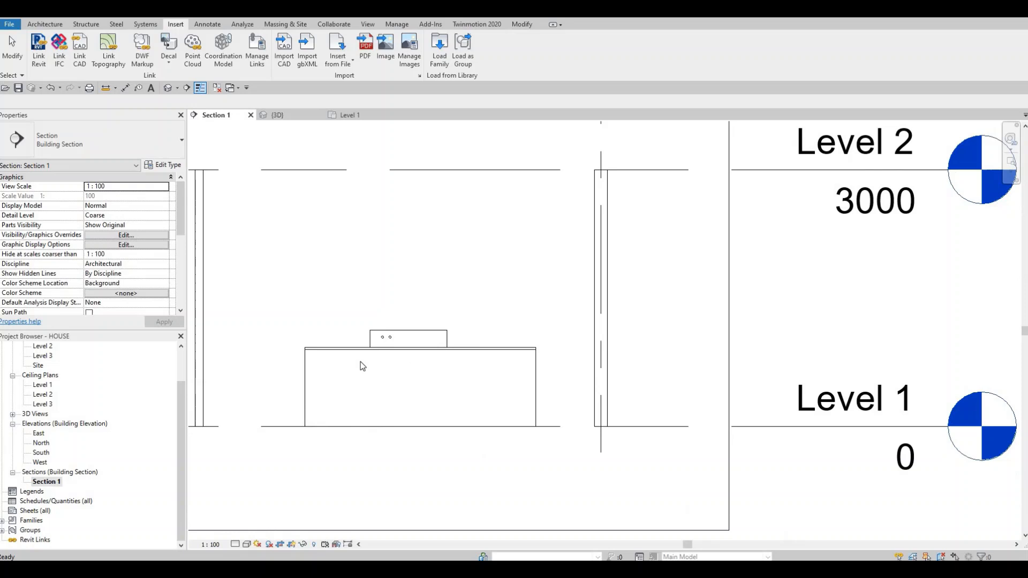
click(411, 339)
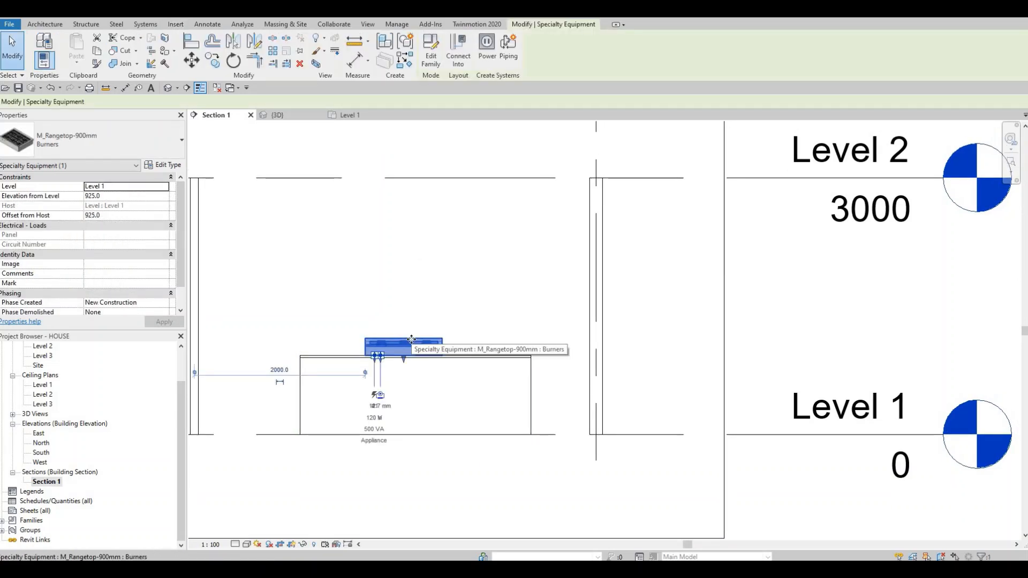
key(Down)
key(Down)
key(Down)
key(Down)
key(Down)
key(Down)
key(Down)
key(Down)
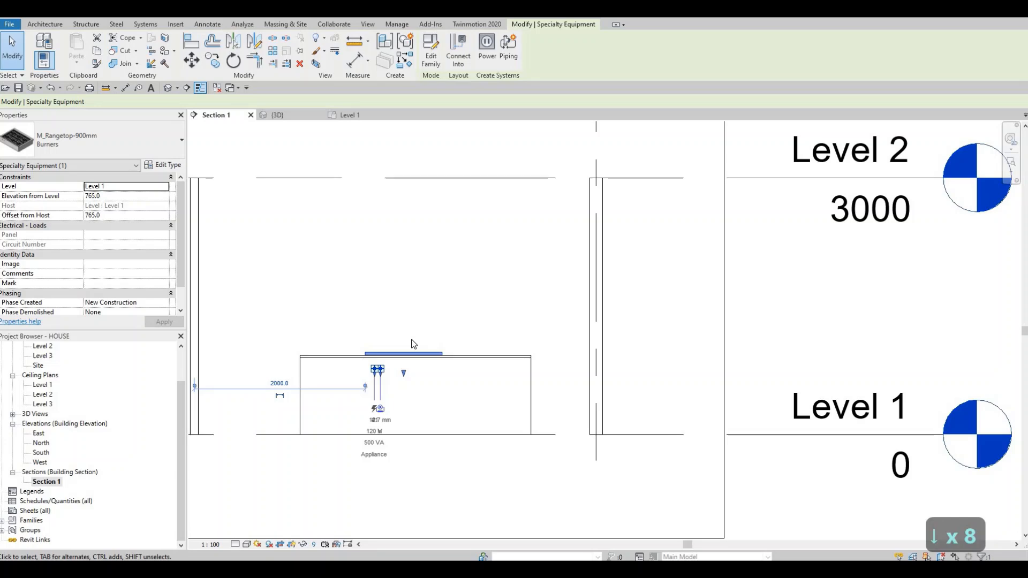
Step: Shift the rangetop 100 mm along the island toward its middle and check the fit in the 3D view
key(Right)
key(Right)
key(Right)
key(Right)
key(Right)
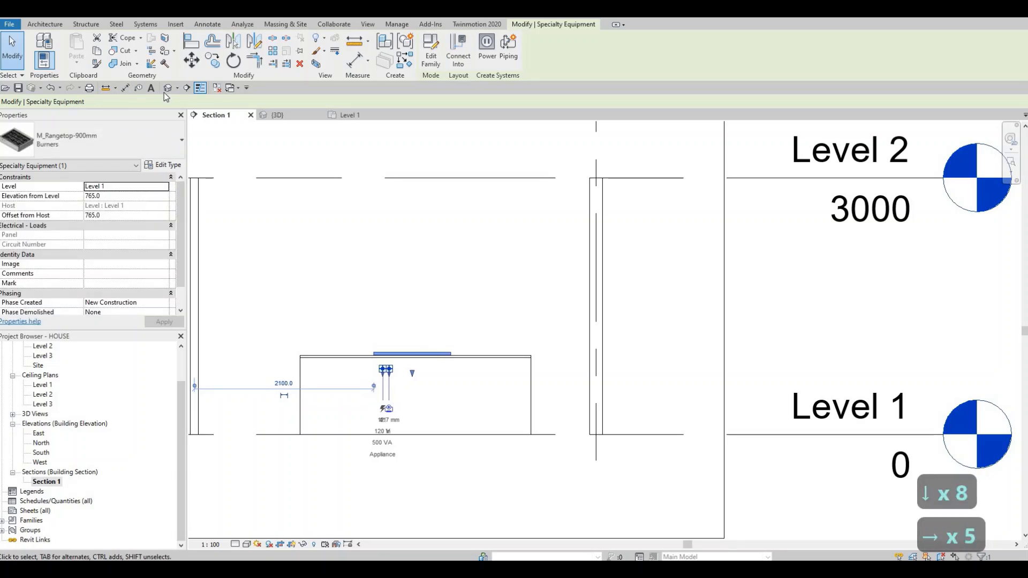
click(167, 87)
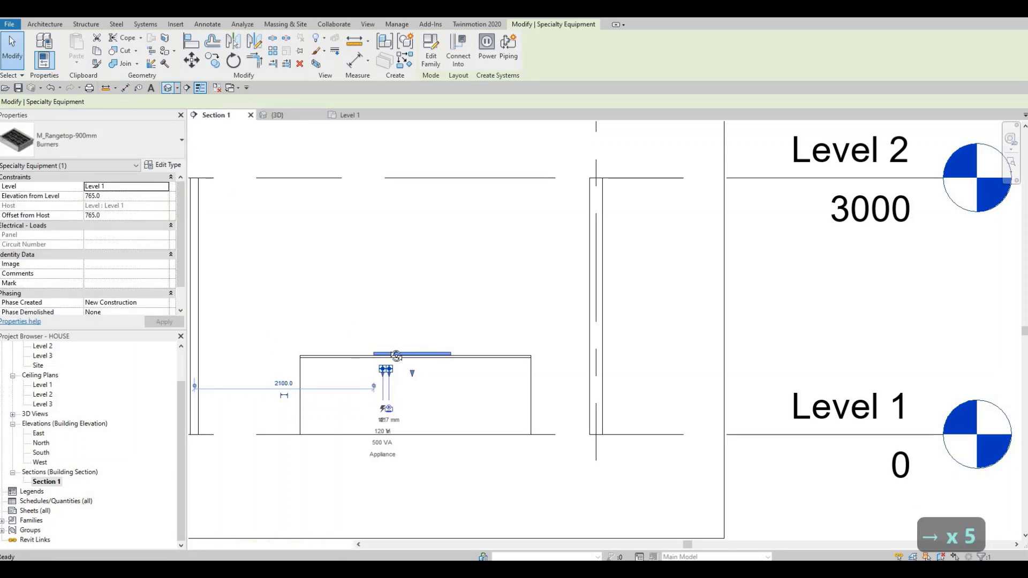
shift+middle_drag(473, 351, 436, 349)
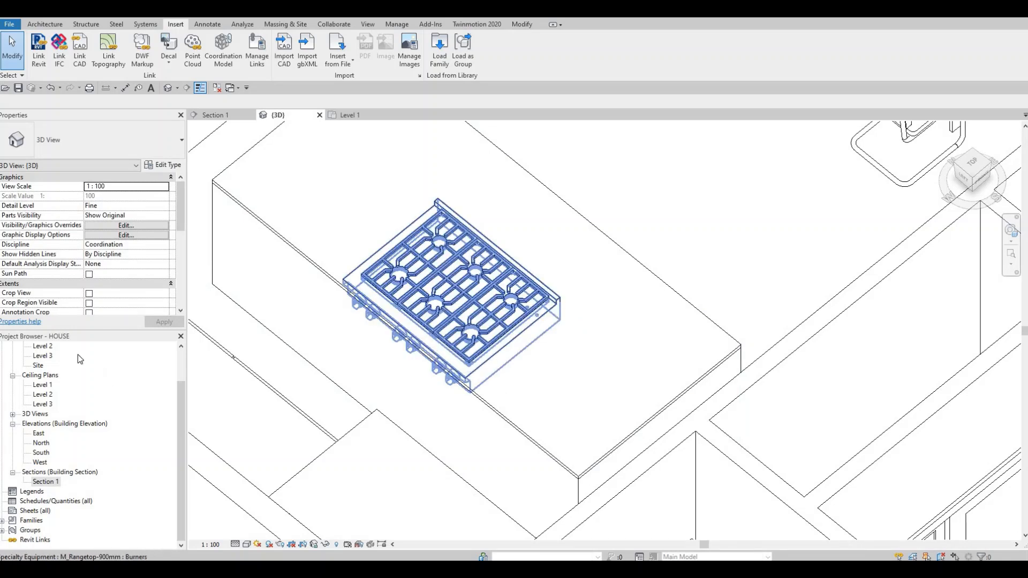
Step: In the Level 1 plan, move the rangetop 100 mm toward the sink cabinets so its front overhangs the island's edge
scroll(38, 378, up, 2)
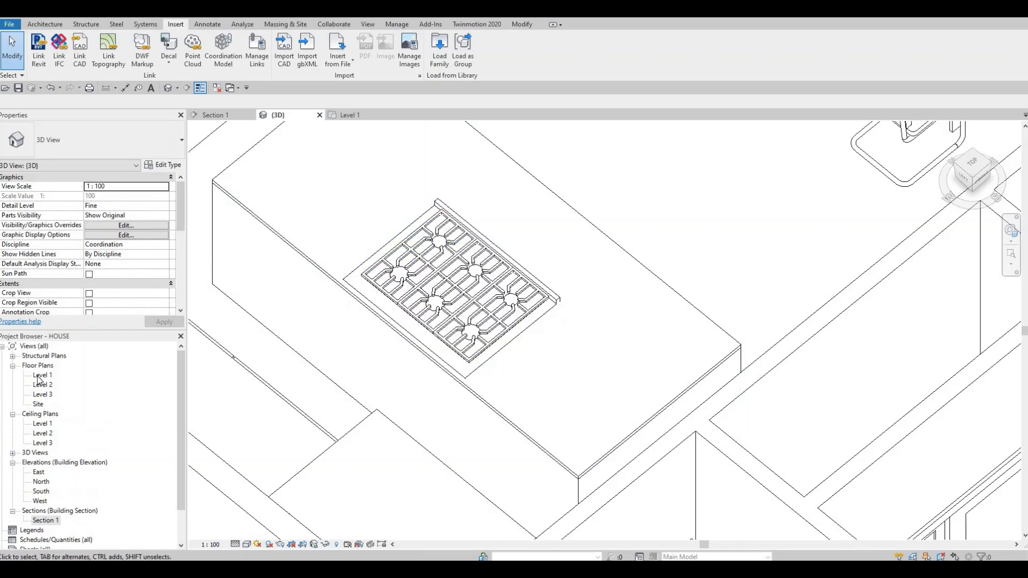
double_click(43, 374)
click(467, 345)
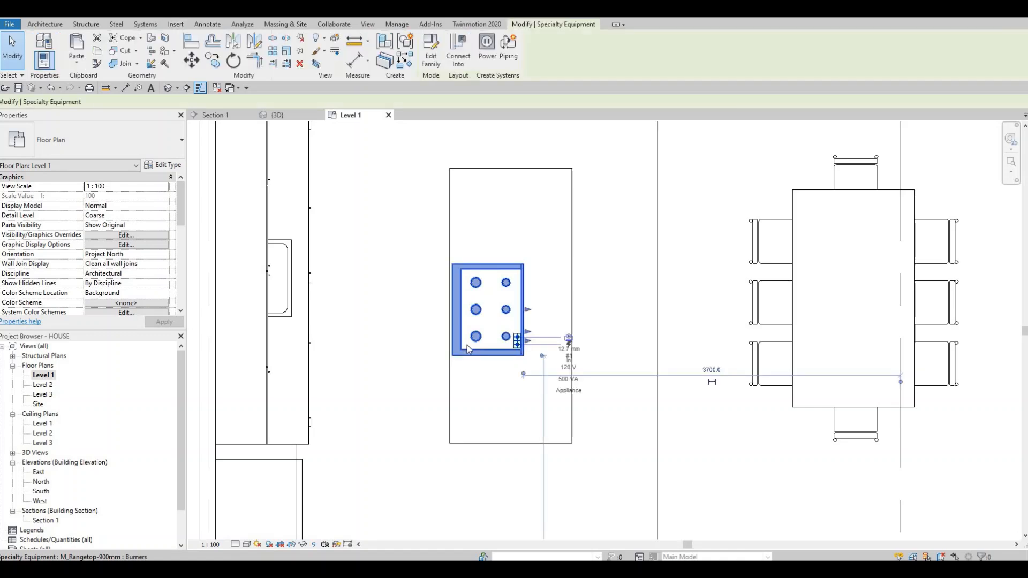
key(Left)
key(Left)
key(Left)
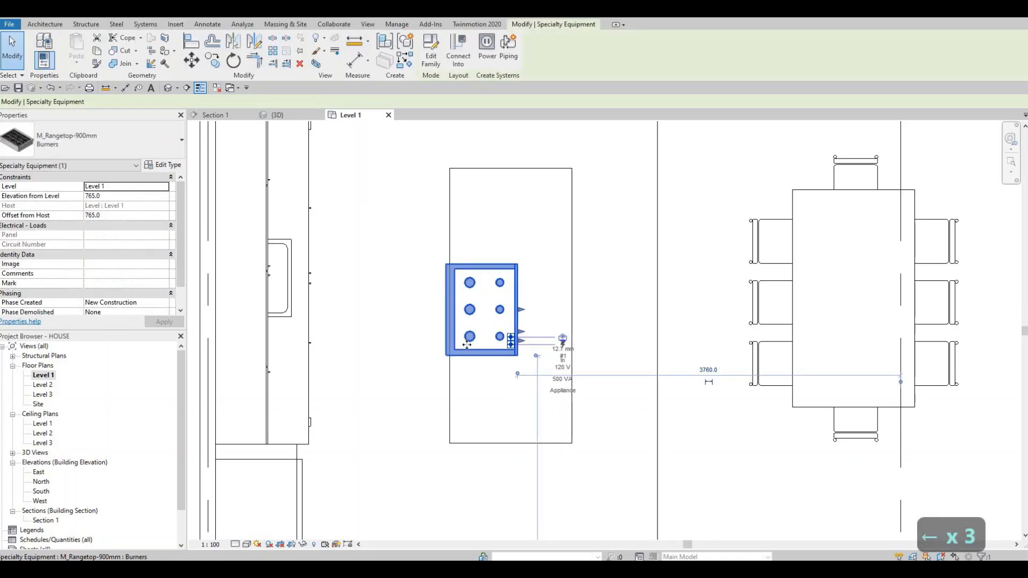
key(Escape)
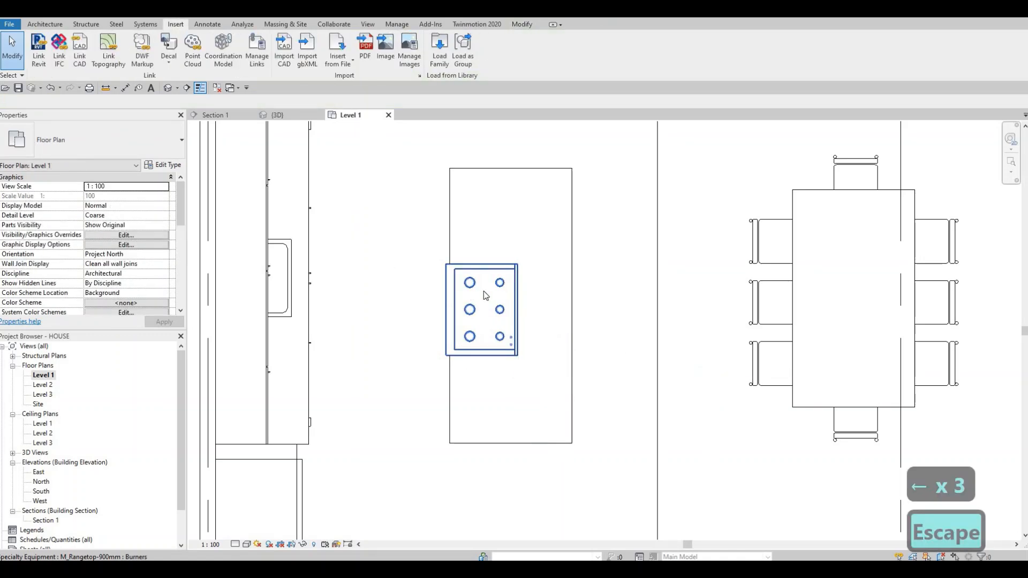
click(474, 309)
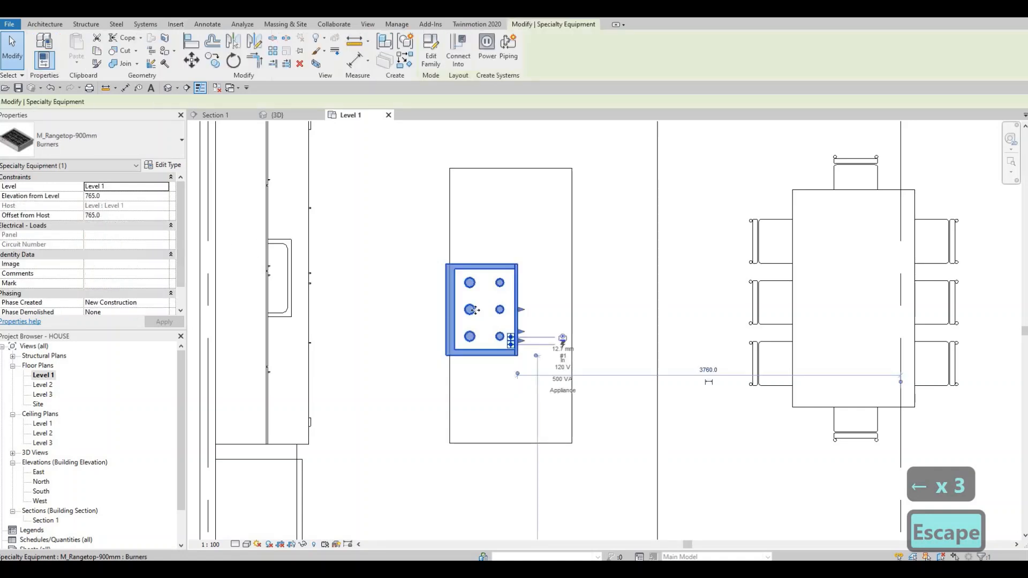
key(Escape)
click(453, 313)
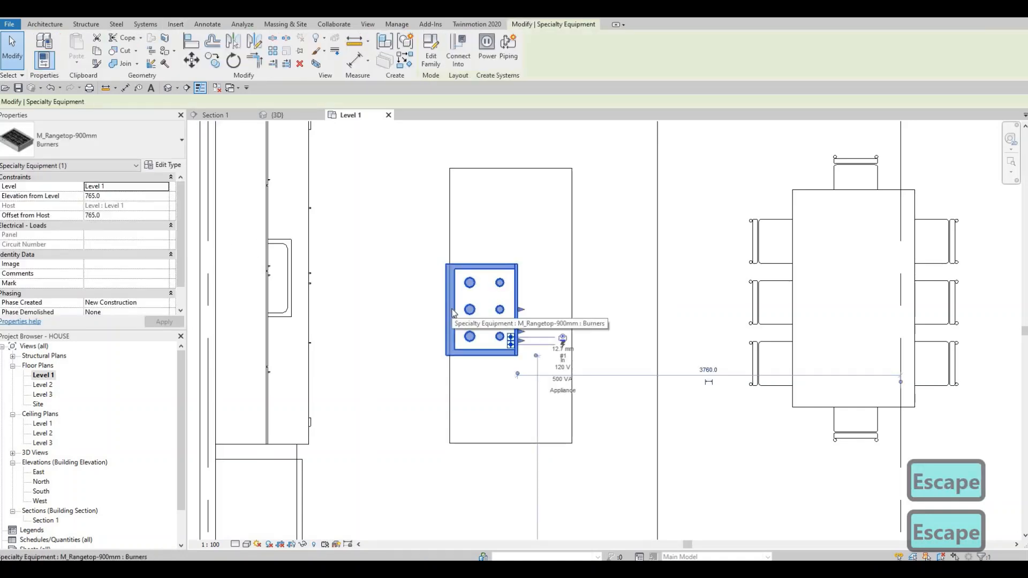
key(Left)
key(Left)
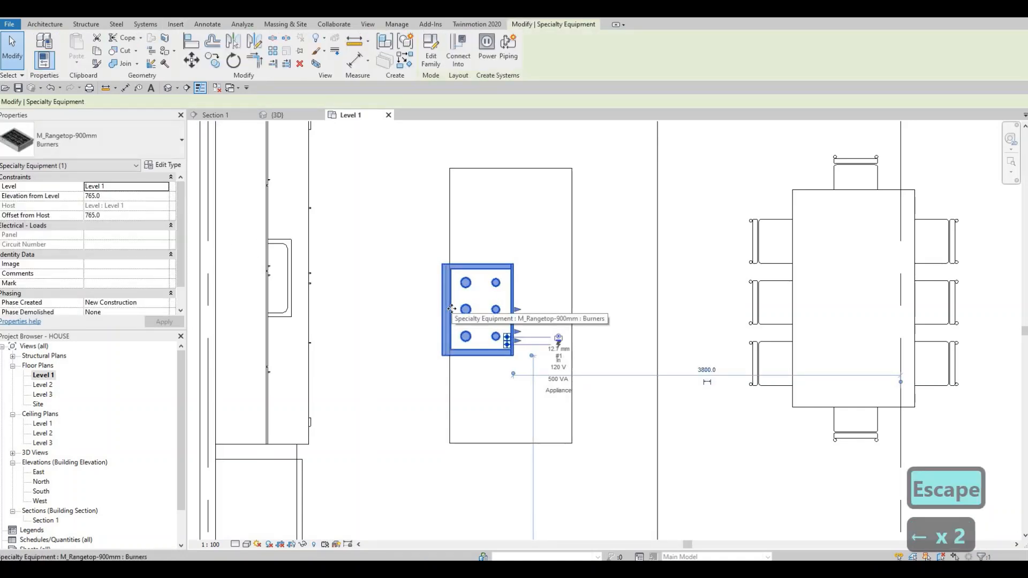
key(Right)
key(Left)
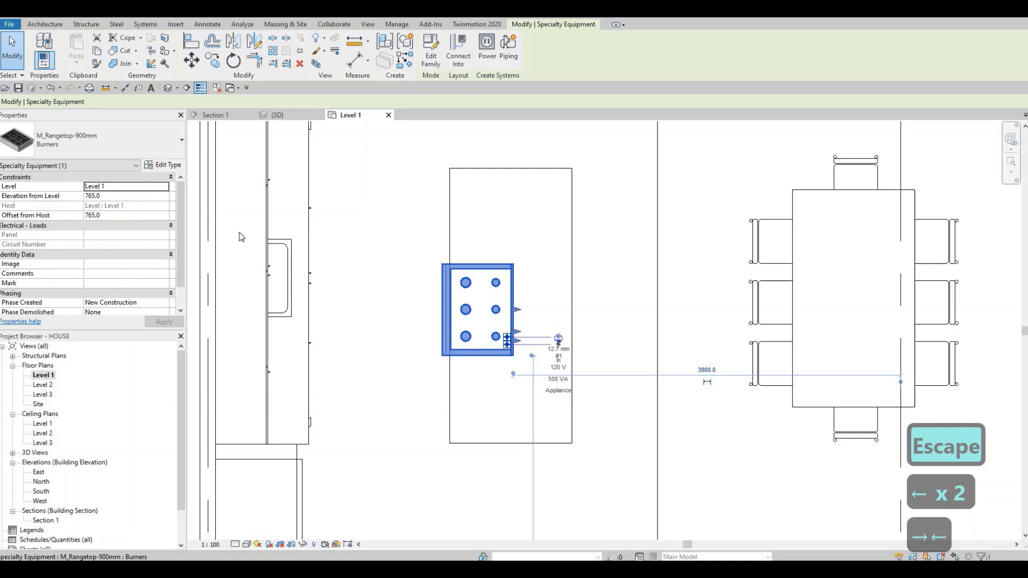
Step: Raise the rangetop to an elevation of 785 mm from Level 1 and check its fit in the 3D view
click(136, 197)
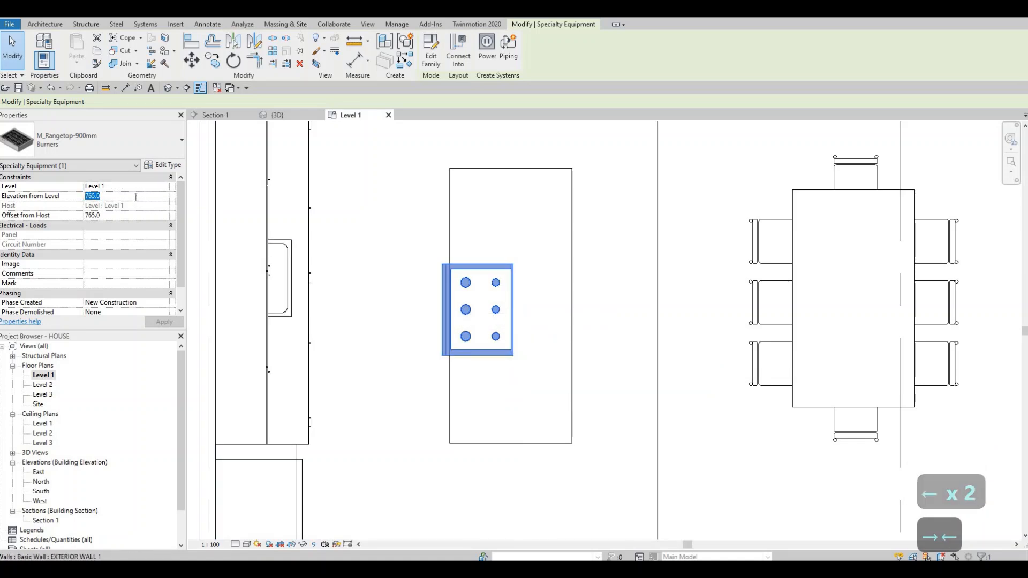
text(7)
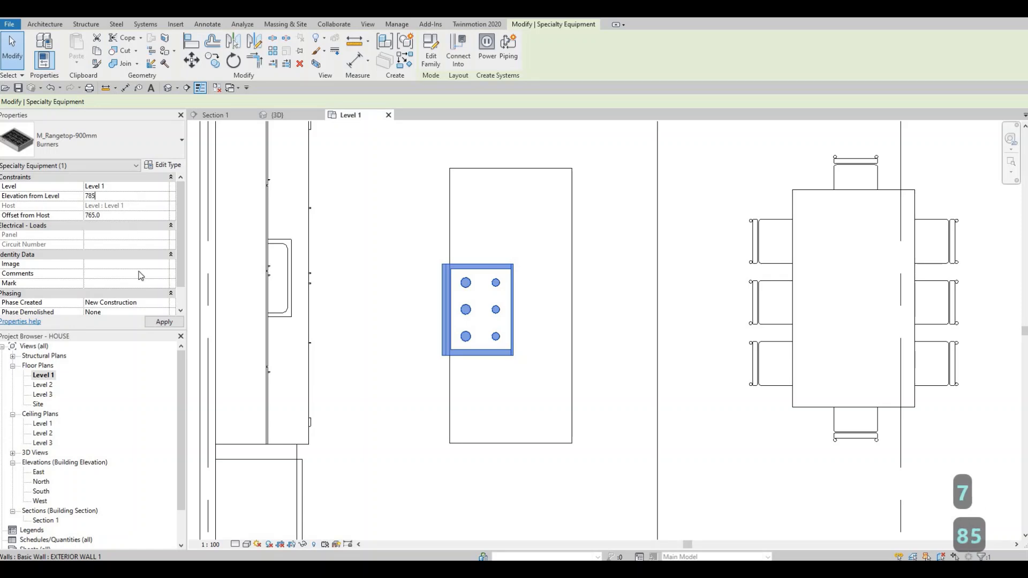
text(85)
click(157, 323)
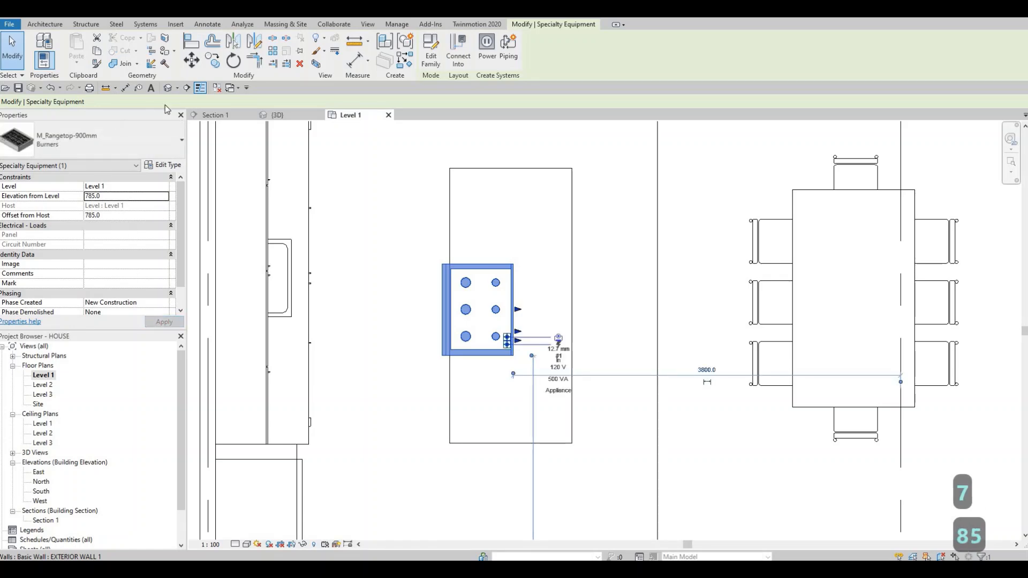
key(Escape)
key(Escape)
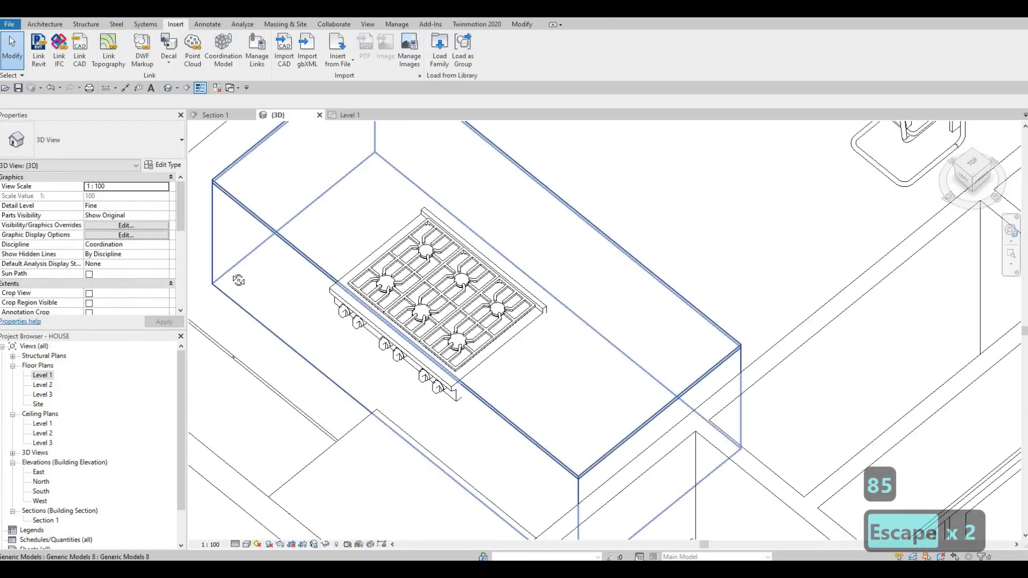
shift+middle_drag(238, 280, 429, 337)
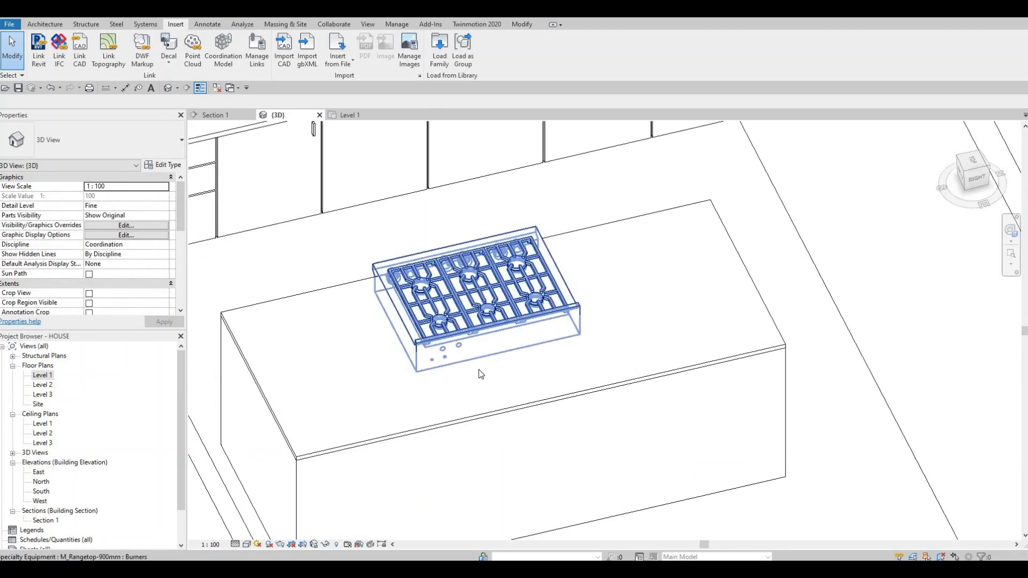
shift+middle_drag(479, 372, 534, 369)
scroll(535, 369, down, 3)
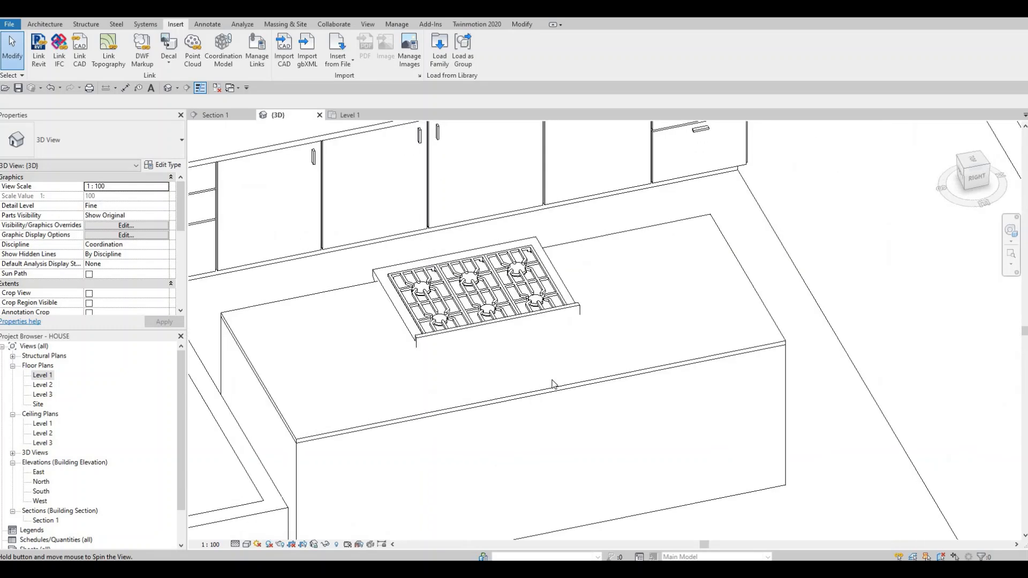
scroll(551, 360, down, 2)
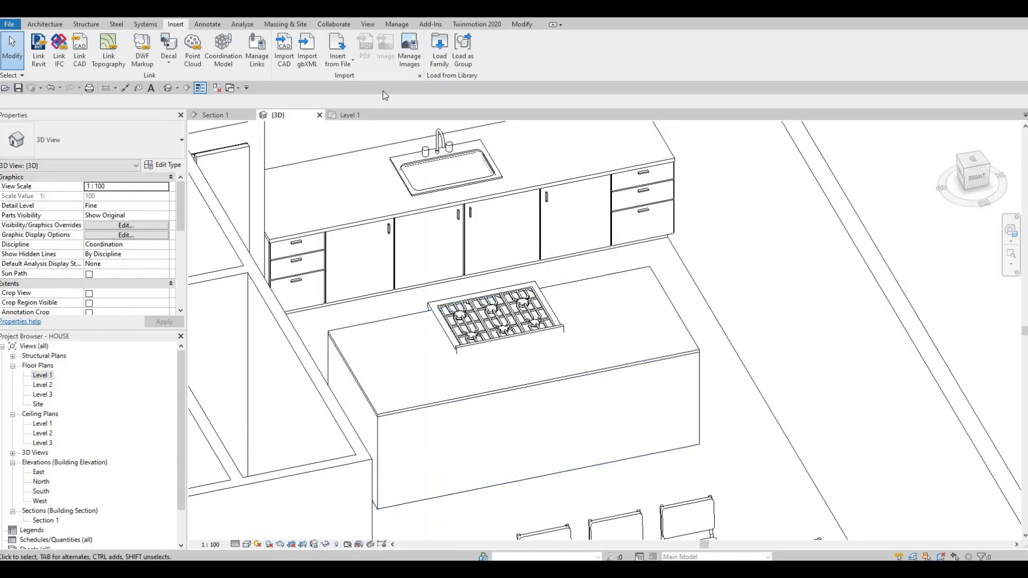
Step: Start loading a family and browse the previews of the High-End appliances, from ovens and refrigerators to vent hoods
click(439, 48)
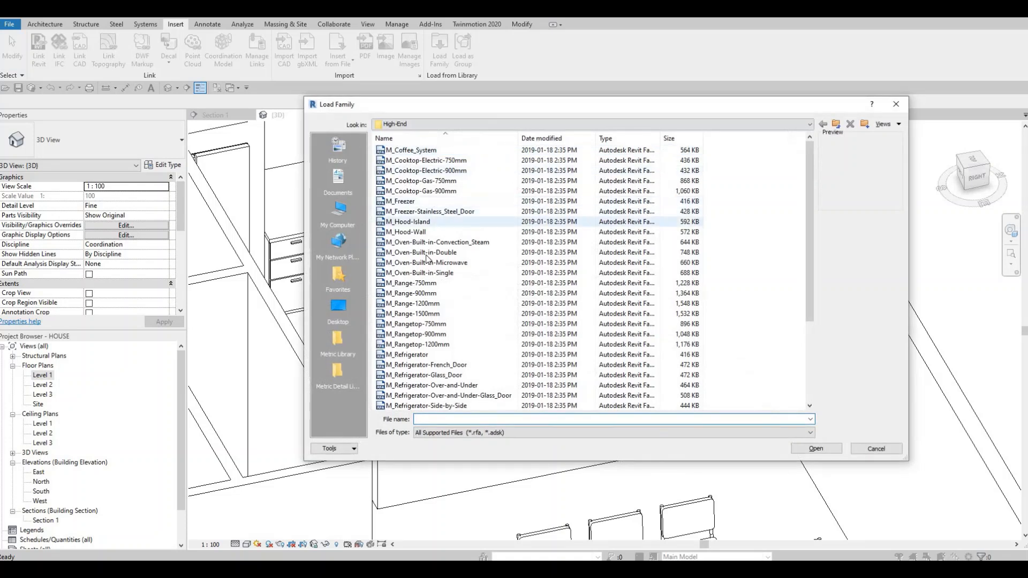
scroll(420, 257, down, 2)
click(413, 242)
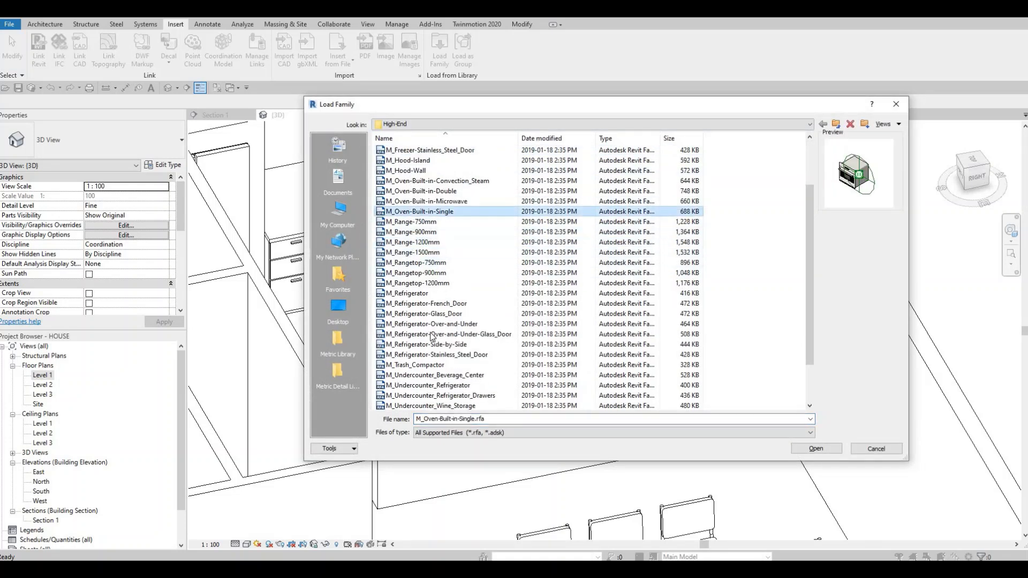
click(413, 305)
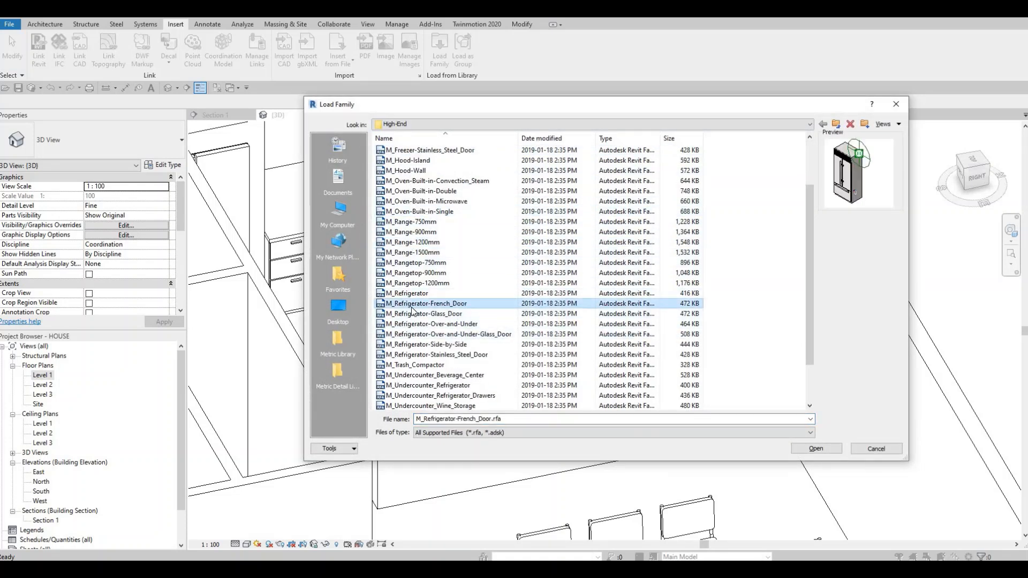
key(Down)
key(Down)
key(Down)
key(Down)
key(Down)
key(Down)
key(Down)
key(Down)
key(Down)
key(Down)
key(Down)
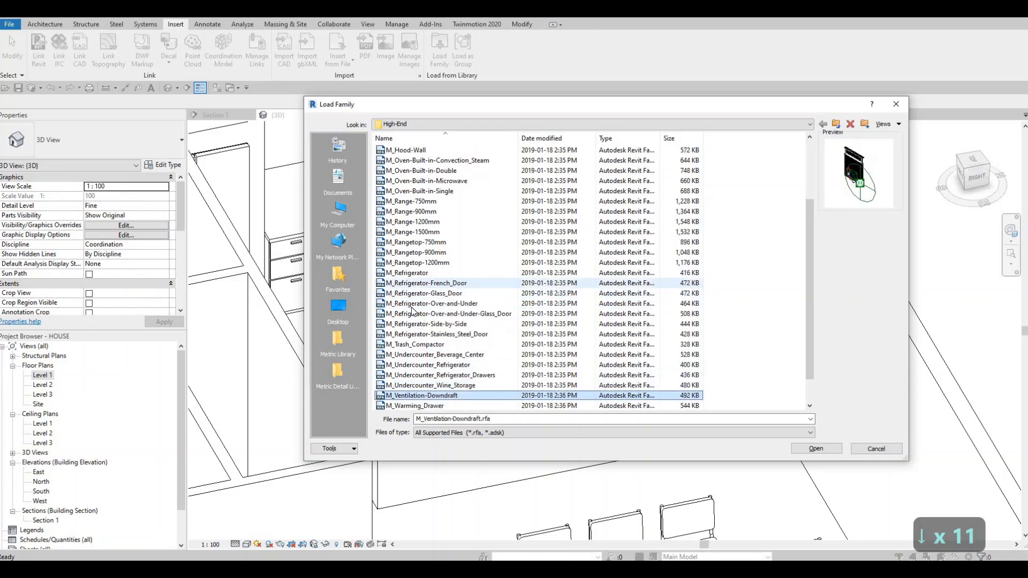
key(Down)
key(Down)
key(Down)
key(Down)
key(Down)
key(Down)
key(Up)
key(Up)
key(Up)
key(Up)
key(Up)
key(Up)
key(Up)
key(Up)
key(Up)
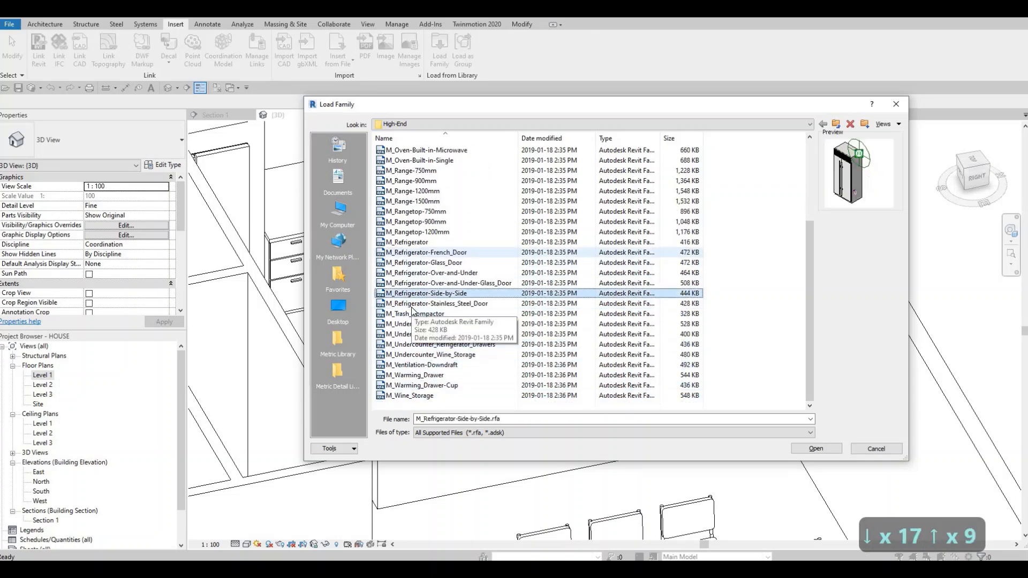
key(Up)
key(Up)
key(Up)
key(Up)
key(Up)
key(Up)
key(Up)
key(Up)
key(Up)
key(Up)
key(Up)
key(Up)
key(Up)
key(Up)
key(Up)
key(Up)
key(Up)
key(Up)
key(Up)
key(Up)
key(Down)
key(Down)
key(Down)
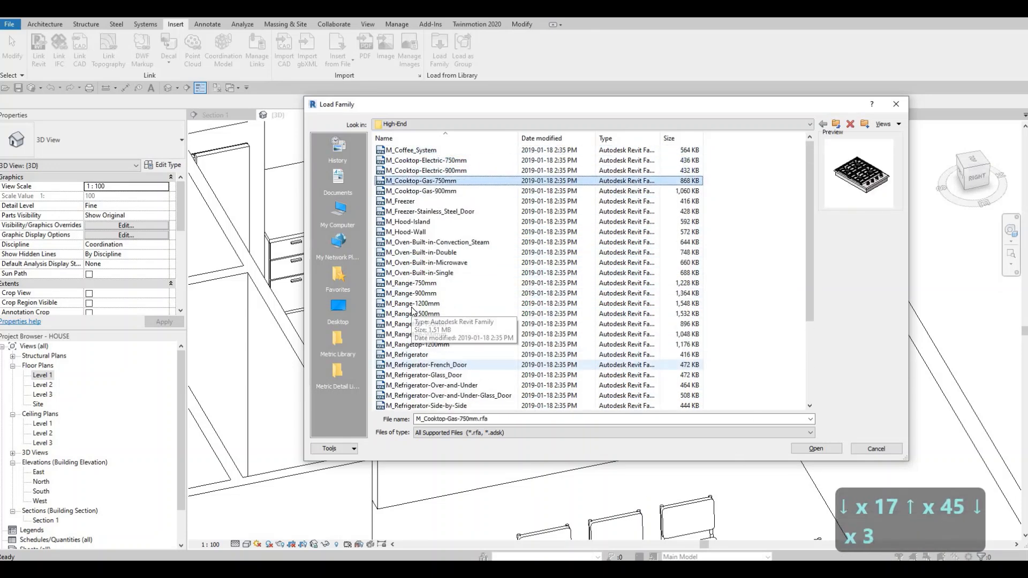
key(Down)
key(Down)
key(Down)
key(Down)
key(Down)
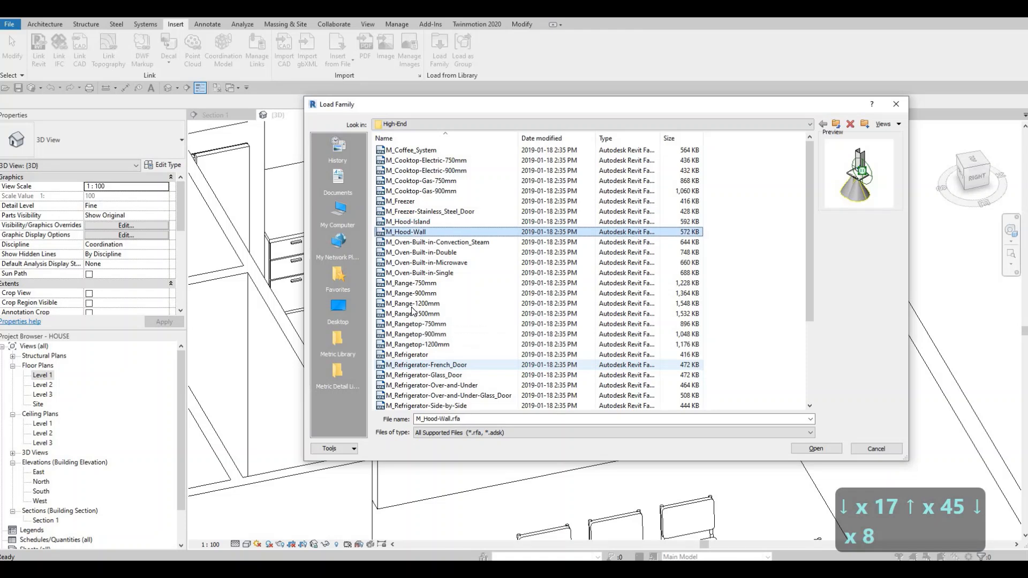
Step: Load the M_Hood-Island family from the High-End folder into the project
key(Up)
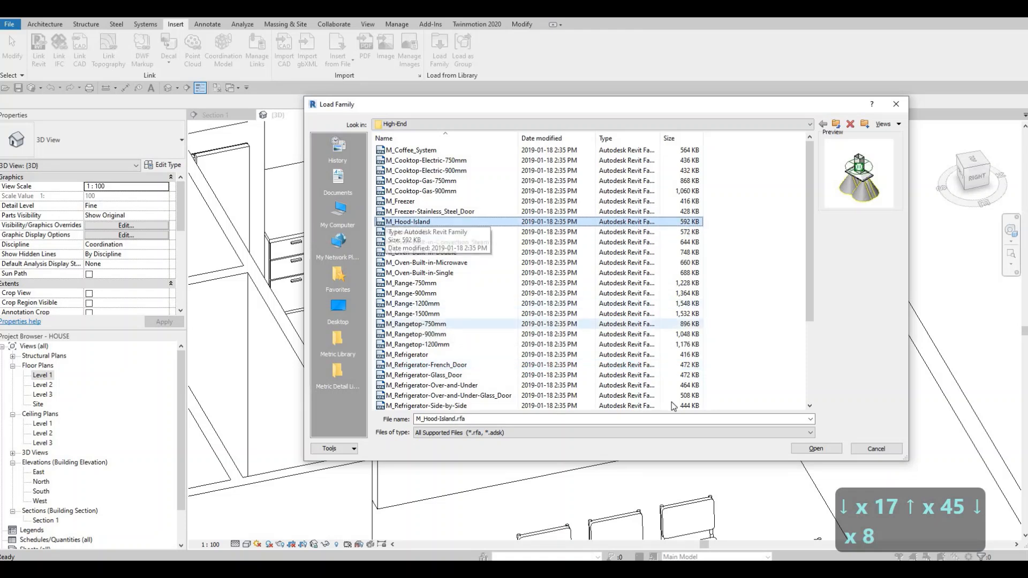
click(407, 211)
click(401, 223)
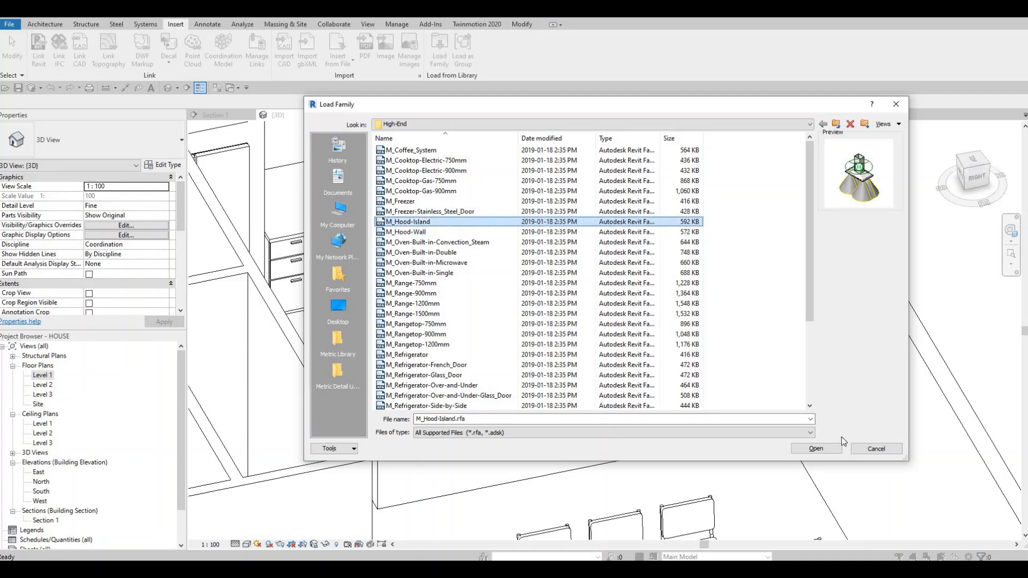
click(811, 449)
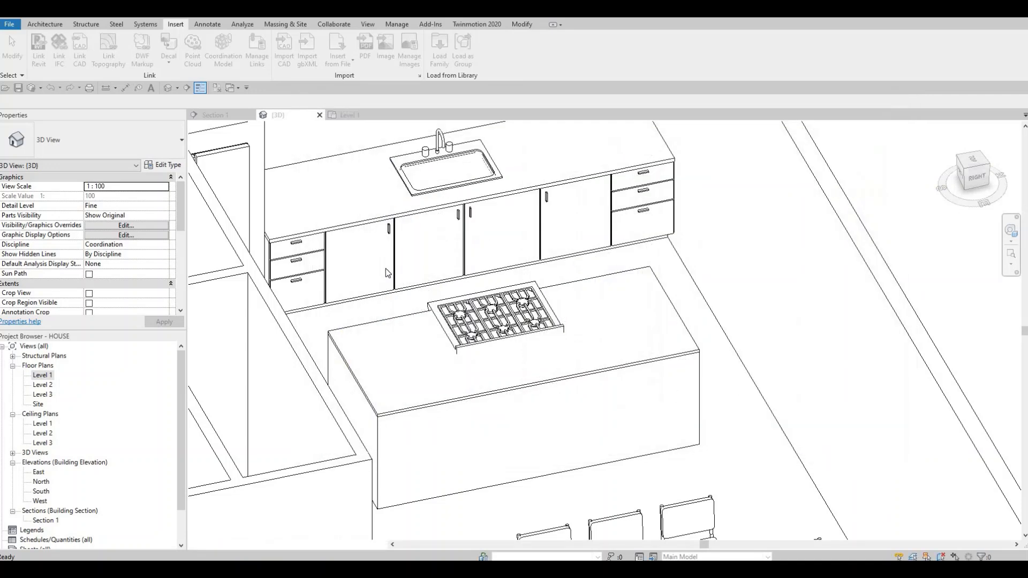
Step: In the Level 1 plan, place an M_Hood-Island 1100mm component over the island's rangetop, aligned with the rangetop's midpoint
double_click(43, 377)
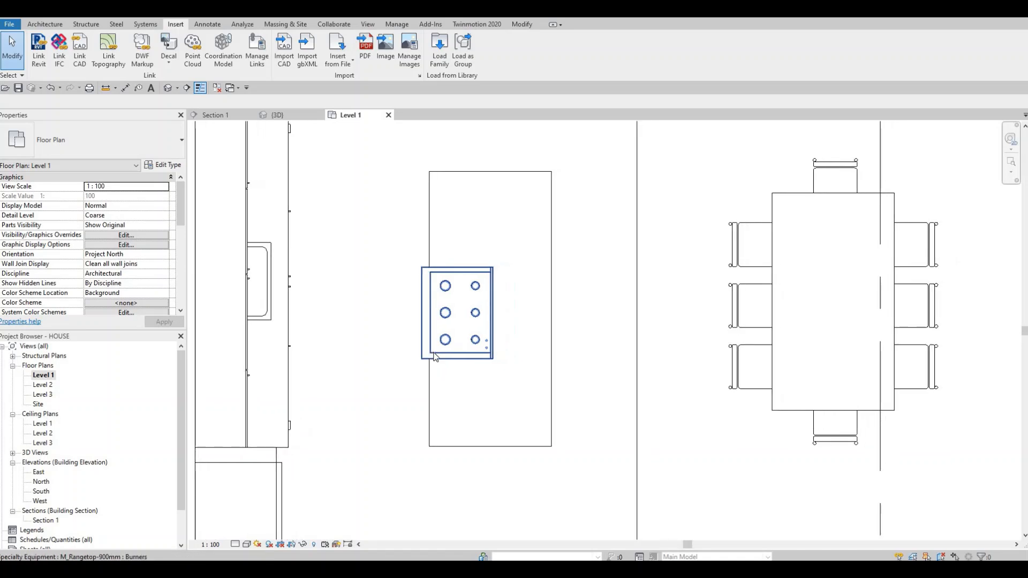
key(c)
key(m)
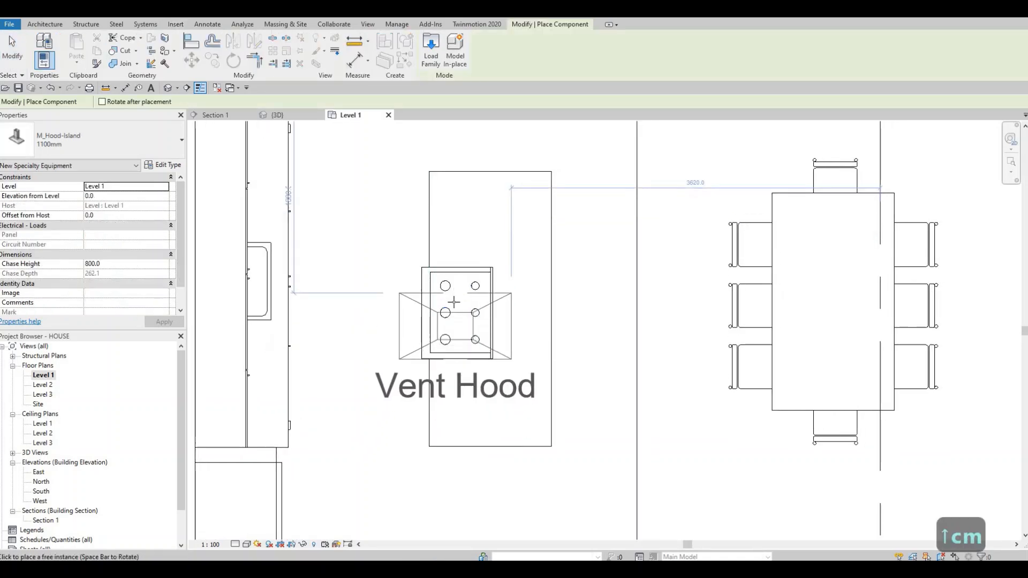
click(423, 313)
key(Escape)
key(Escape)
key(Escape)
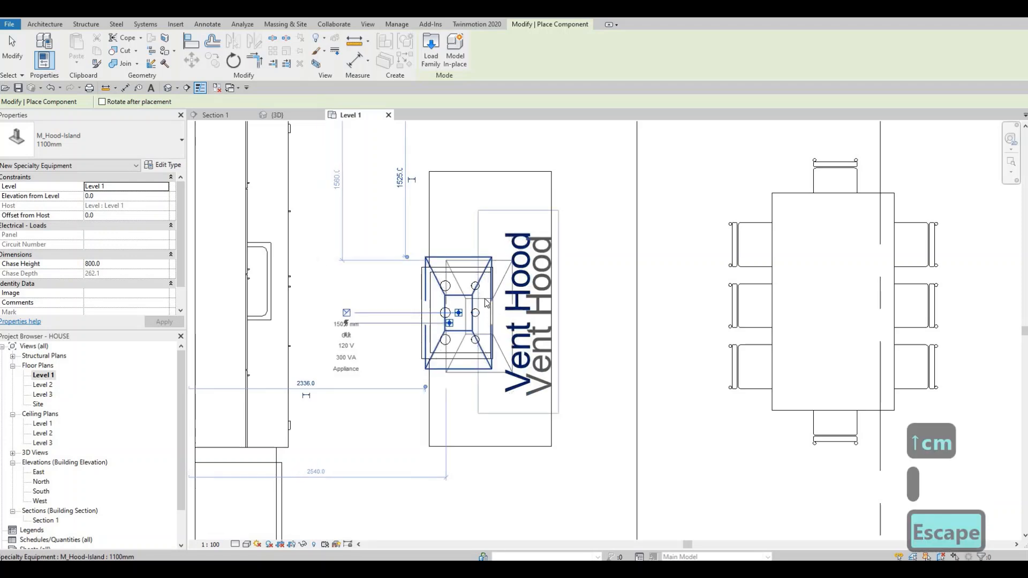
Step: Turn off Show Label in the island hood's type properties to hide its Vent Hood text
click(488, 268)
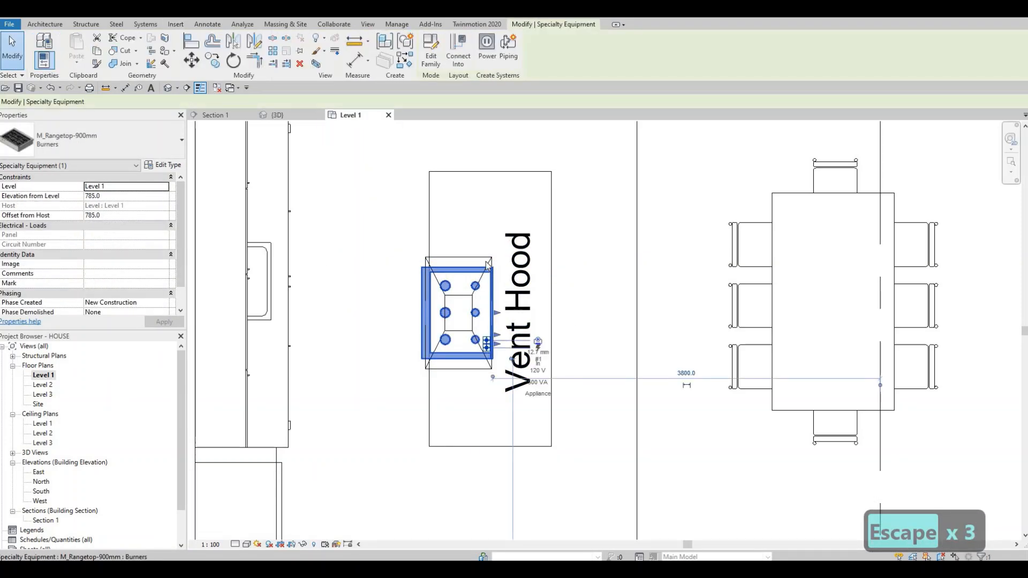
key(Escape)
click(472, 261)
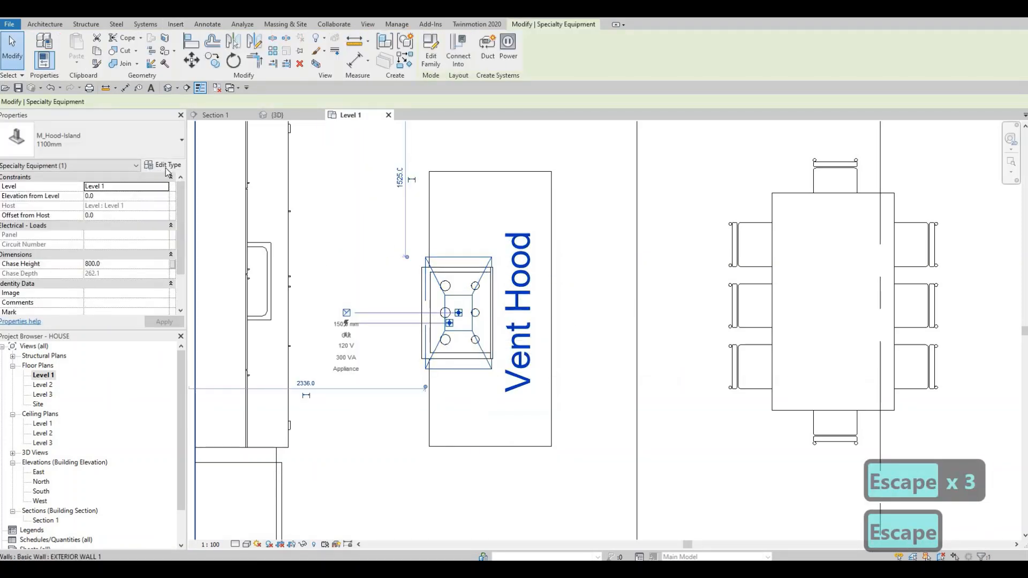
click(163, 165)
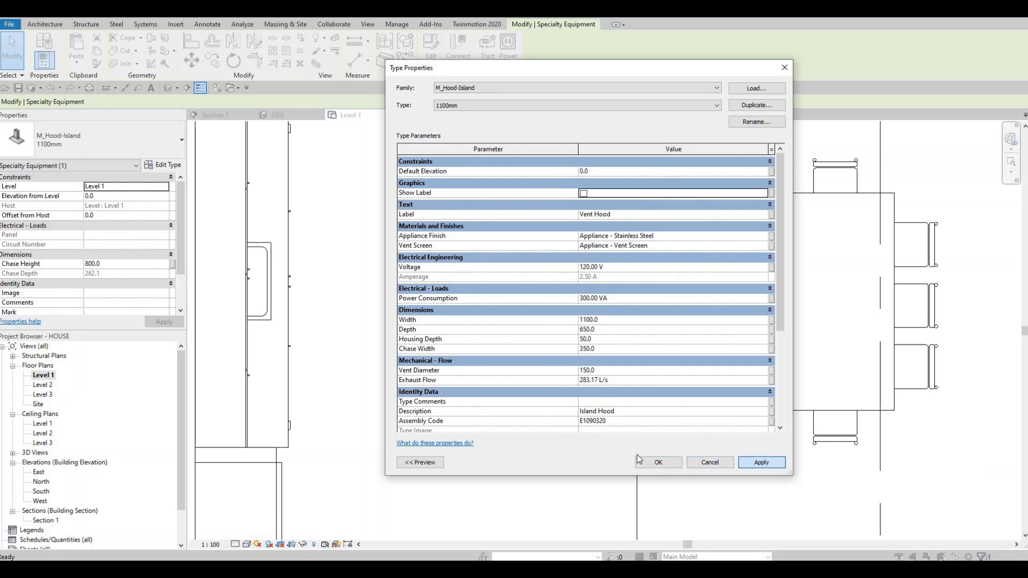
click(669, 462)
key(Escape)
key(Escape)
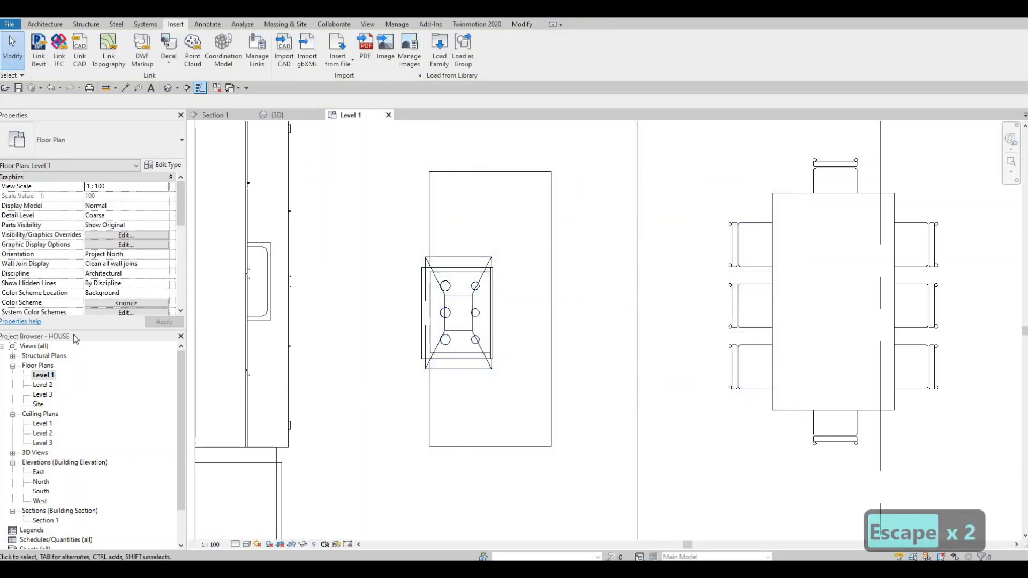
Step: Open Section 1 and examine the hood's height relative to the island and Level 2
scroll(53, 441, down, 1)
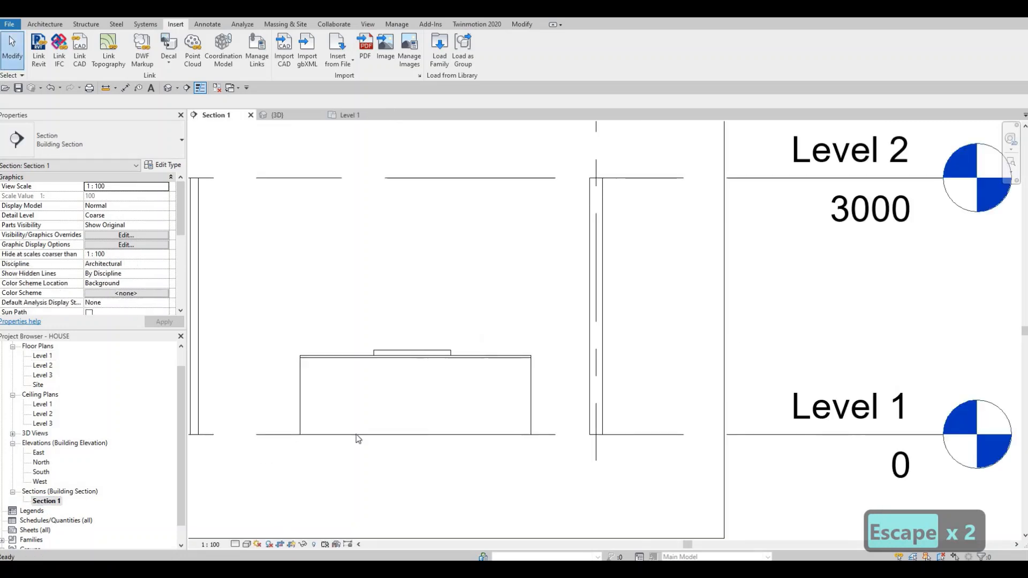
middle_drag(386, 407, 502, 311)
scroll(369, 406, down, 2)
scroll(502, 310, down, 3)
scroll(462, 359, down, 3)
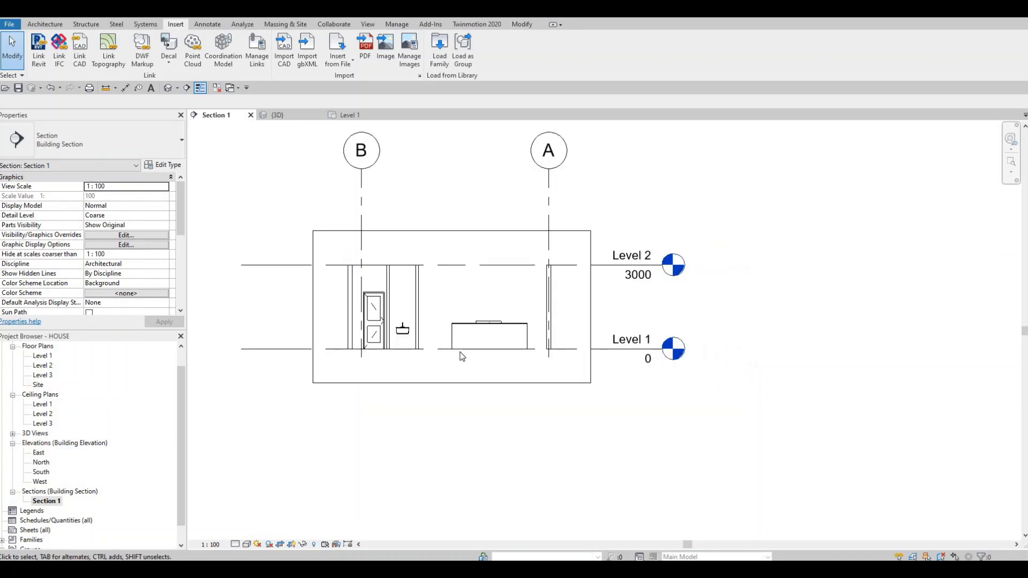
middle_drag(461, 356, 452, 384)
scroll(458, 355, up, 3)
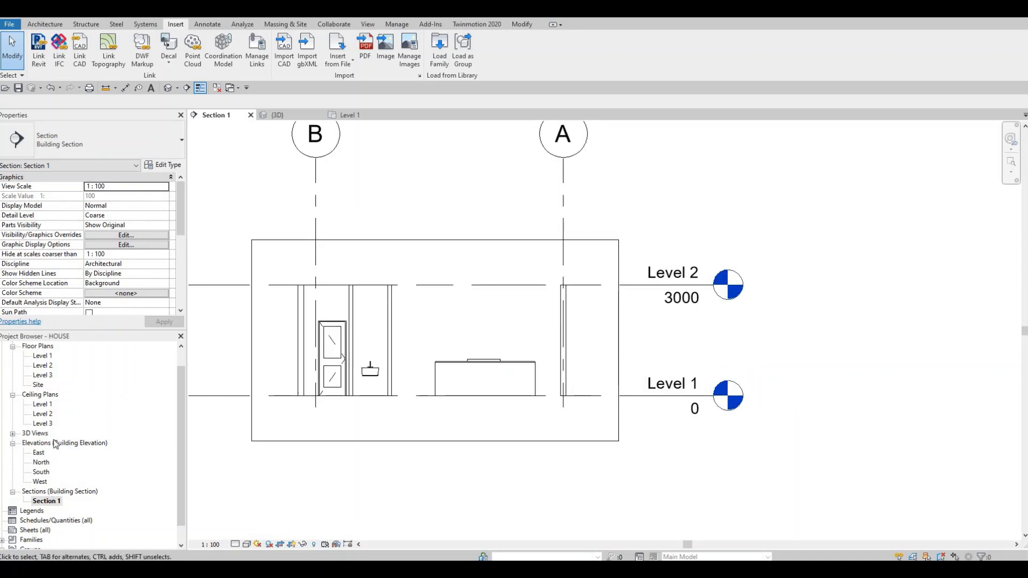
Step: In the Level 1 plan, set the island hood's elevation from level to 1500 mm
double_click(42, 356)
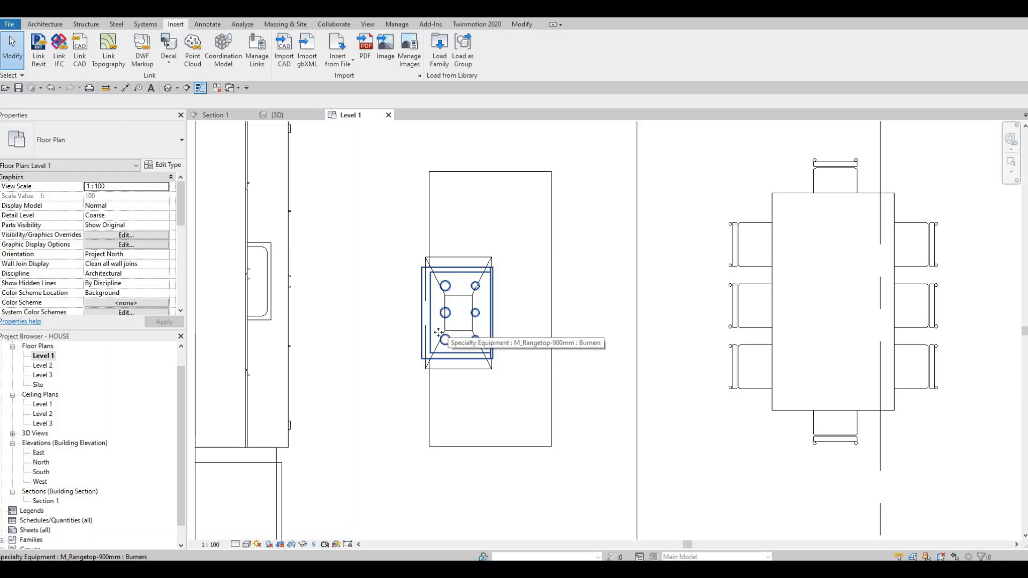
click(438, 332)
key(Escape)
click(473, 265)
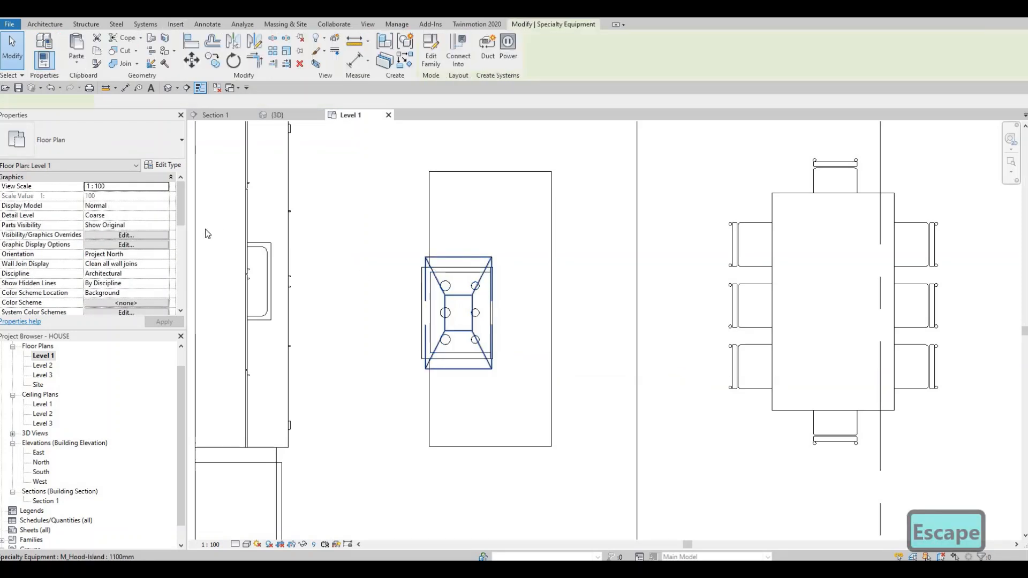
click(114, 196)
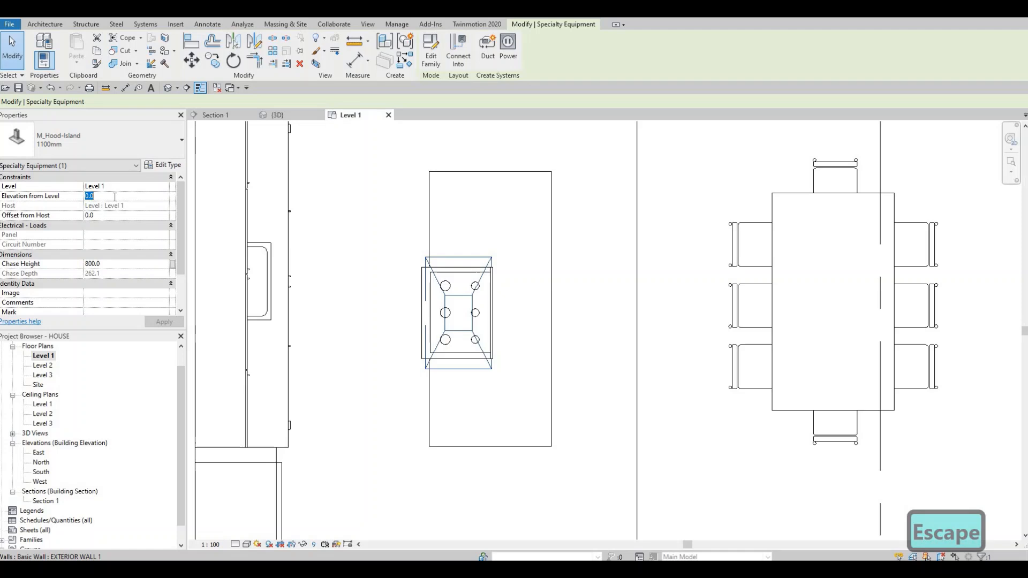
text(00)
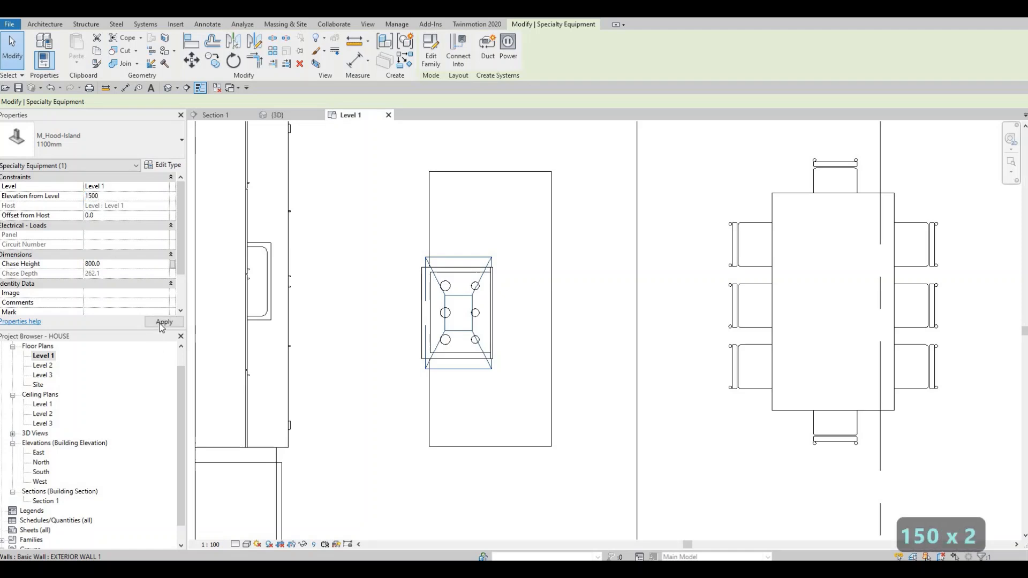
click(159, 323)
key(Escape)
key(Escape)
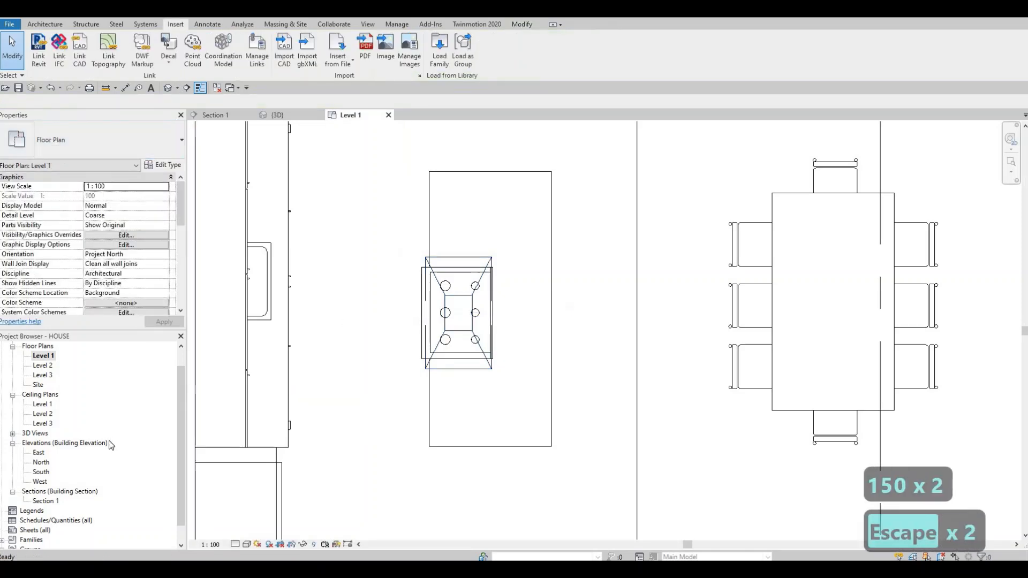
Step: In Section 1, nudge the island hood upward to an elevation of 1660 mm
double_click(46, 502)
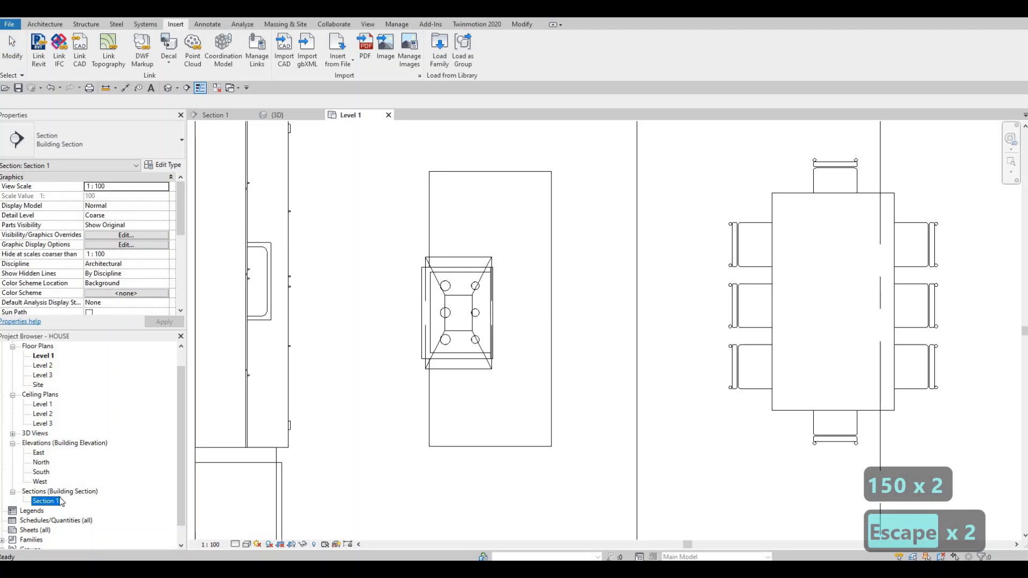
scroll(467, 324, up, 2)
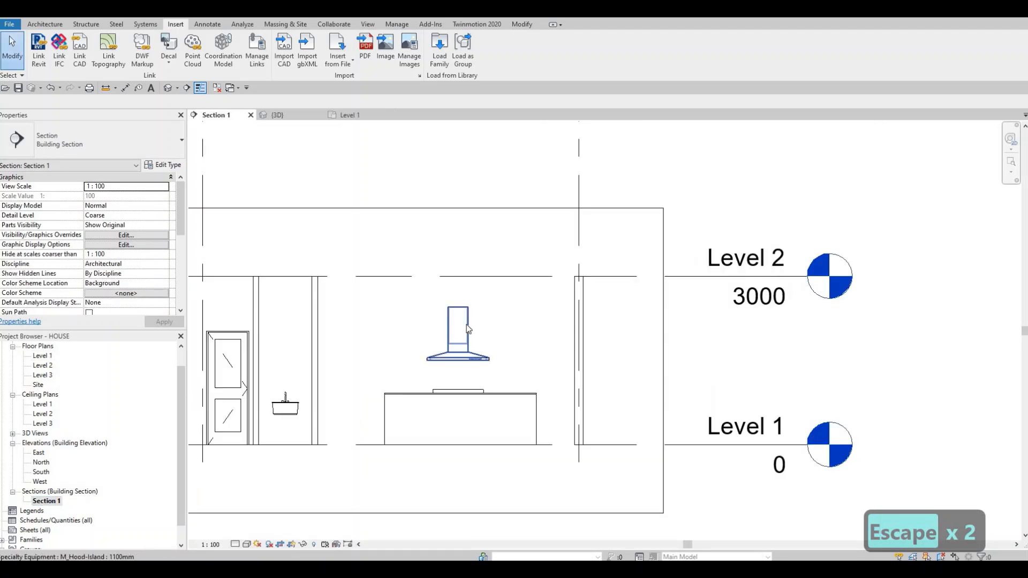
click(466, 324)
key(Up)
key(Up)
key(Up)
key(Up)
key(Up)
key(Up)
key(Up)
key(Up)
key(Up)
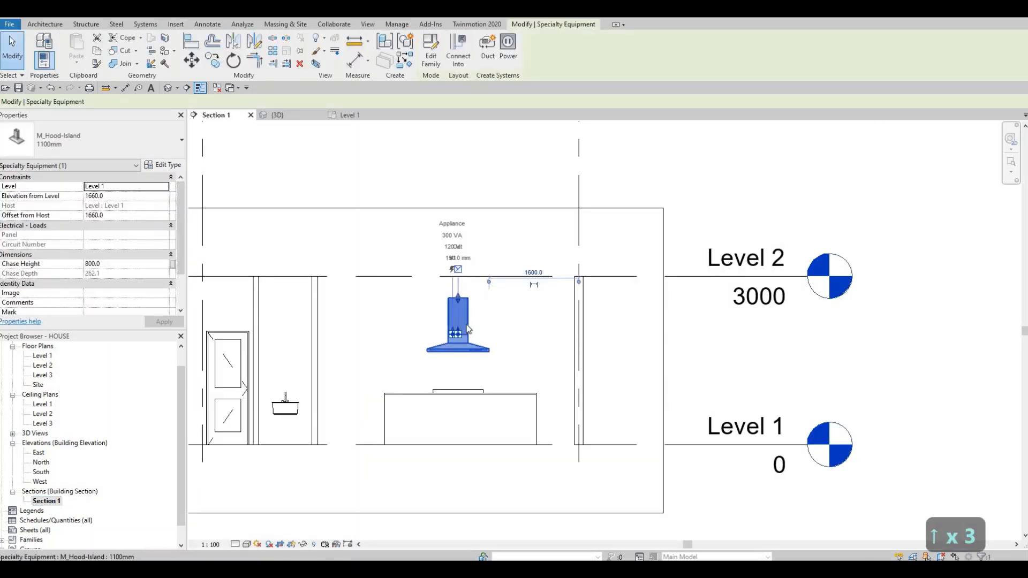
Step: Nudge the island hood further upward in Section 1 to an elevation of 1900 mm from Level 1
key(Up)
key(Up)
key(Up)
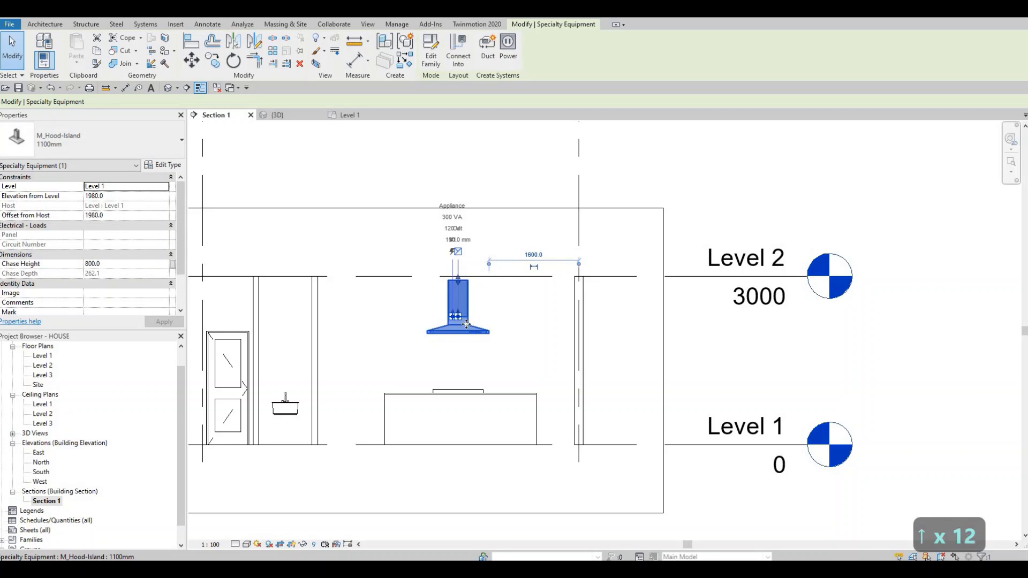
key(Down)
key(Down)
key(Down)
key(Escape)
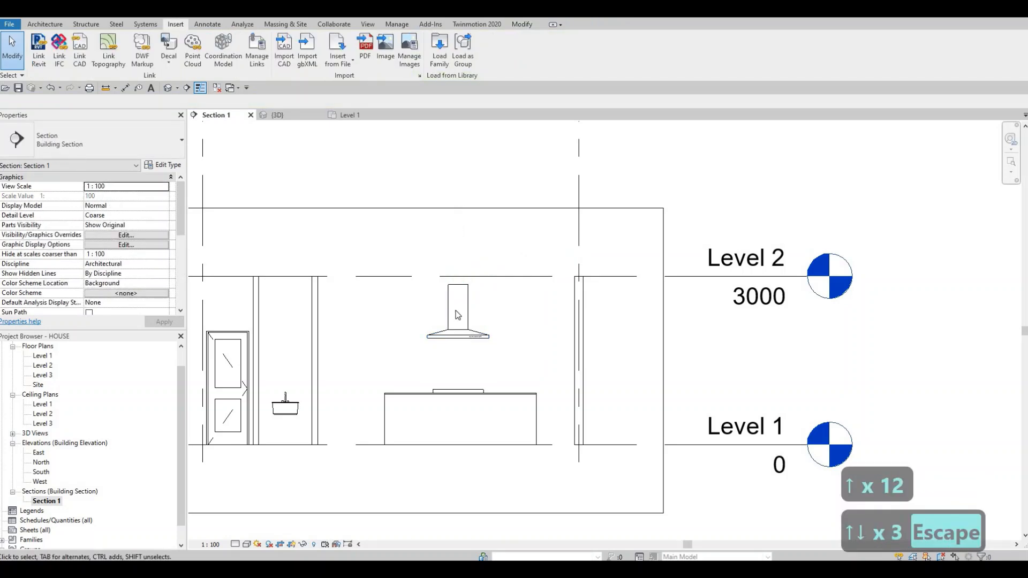
Step: Stretch the top of the island hood's chase up to the Level 2 line, for a chase height of about 948 mm
click(458, 284)
scroll(457, 284, up, 4)
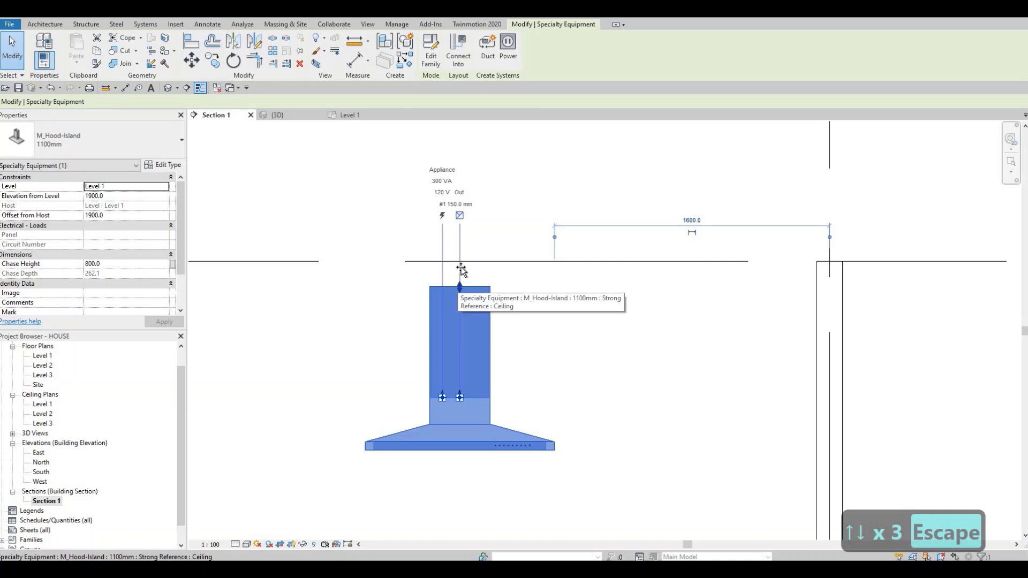
drag(461, 268, 460, 261)
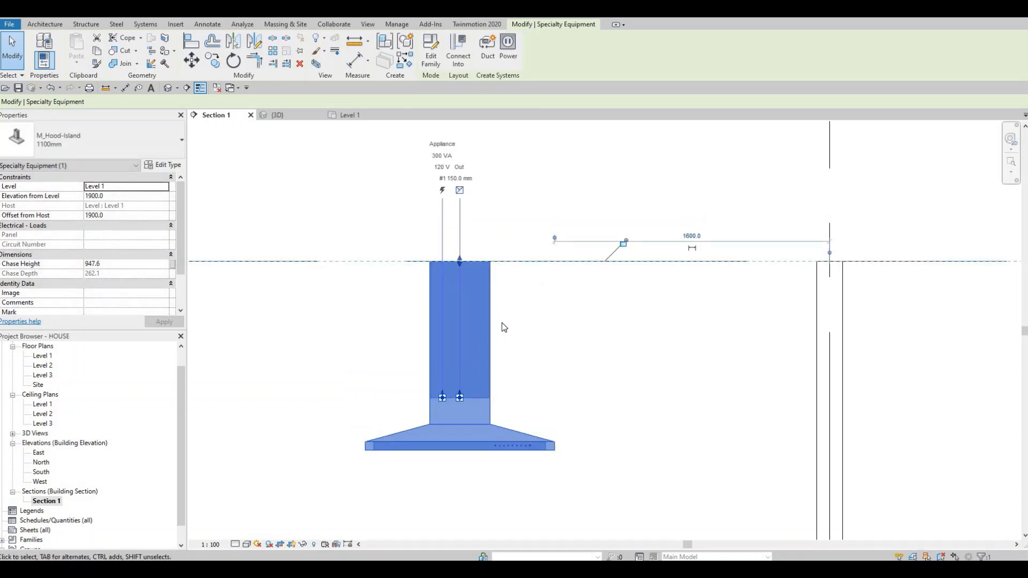
key(Escape)
scroll(503, 326, down, 3)
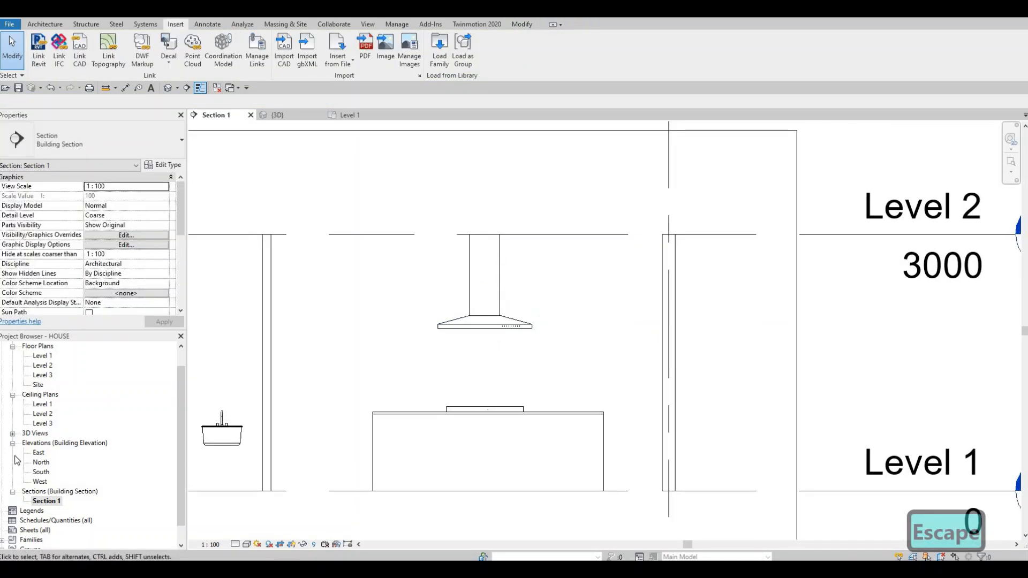
Step: In the Level 1 plan, rotate the island hood 180 degrees
double_click(43, 358)
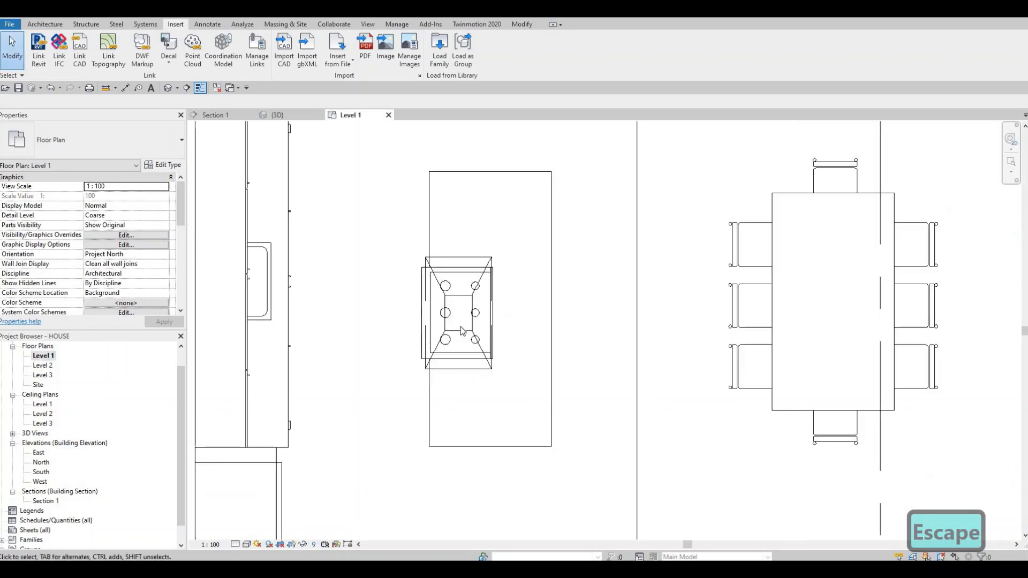
click(481, 324)
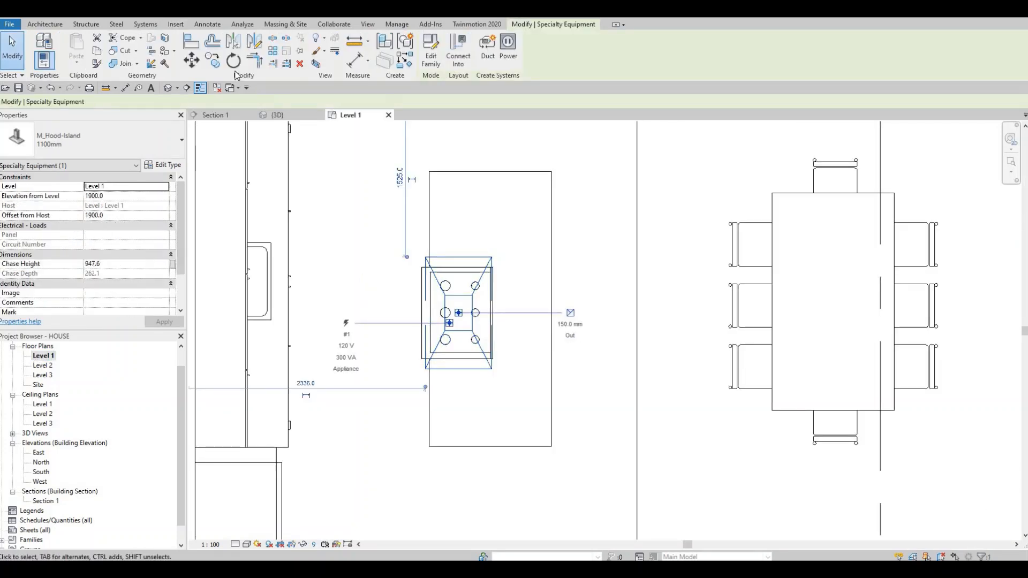
key(r)
key(o)
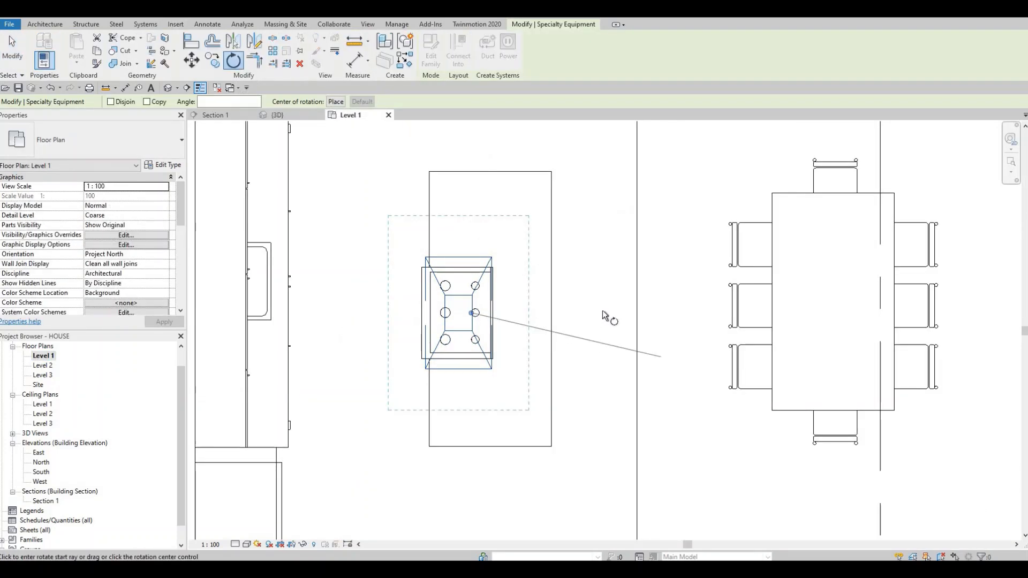
click(603, 309)
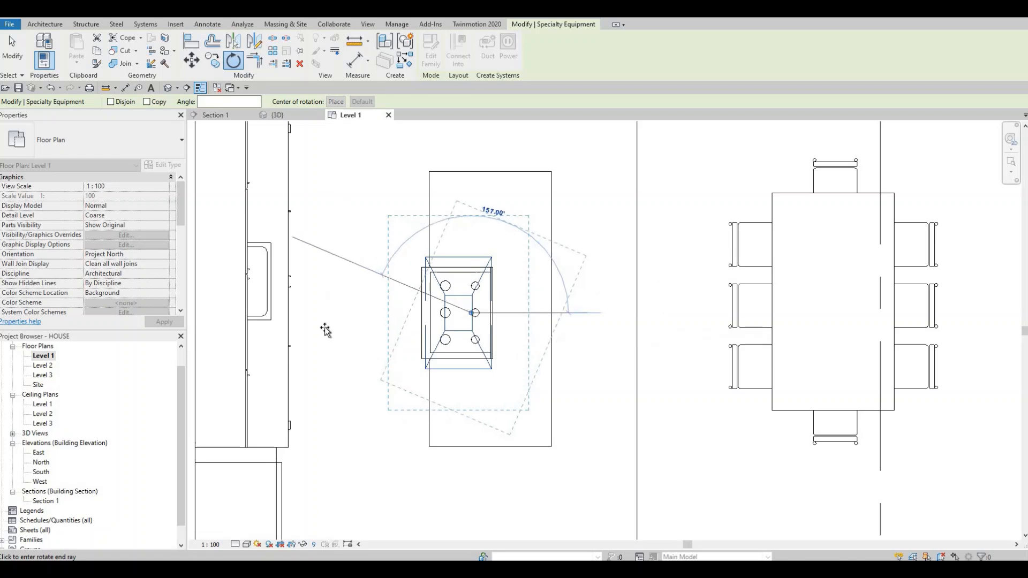
click(356, 327)
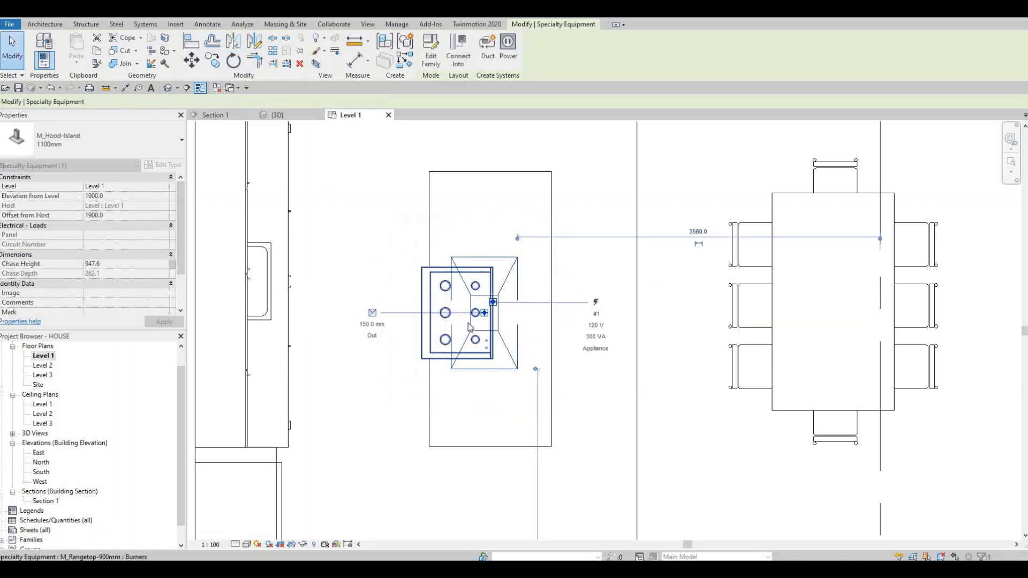
key(Escape)
key(Escape)
Step: Nudge the rotated island hood back toward the sink counter so that it sits over the rangetop
click(469, 321)
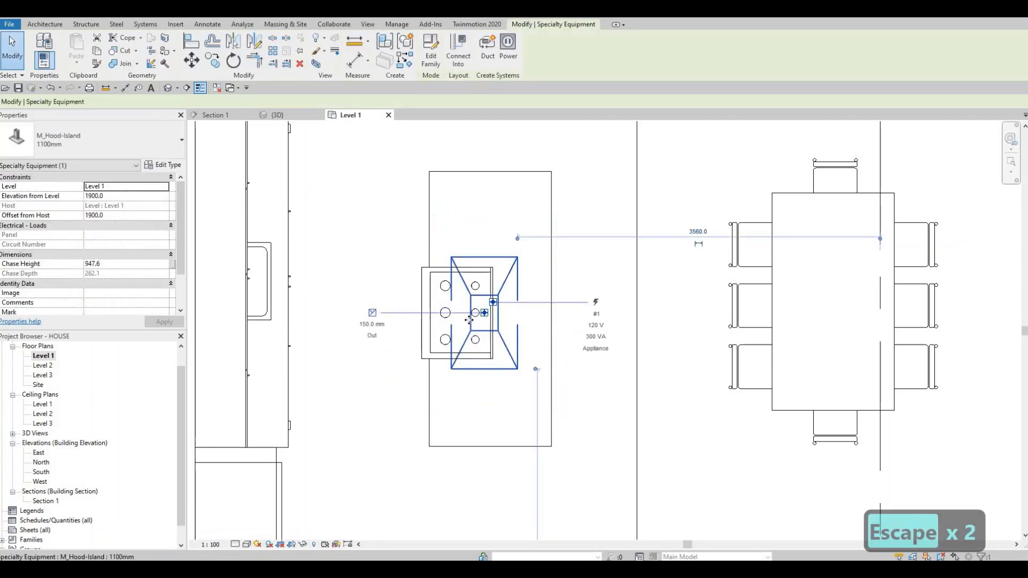
key(Left)
key(Left)
key(Left)
key(Left)
key(Left)
key(Left)
key(Left)
key(Left)
key(Left)
key(Left)
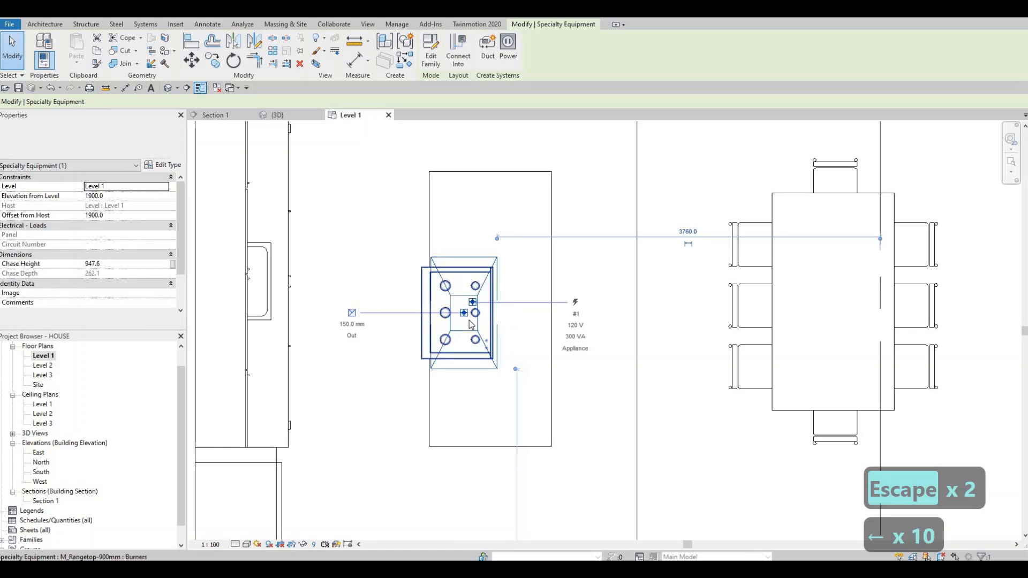
key(Left)
key(Escape)
key(Escape)
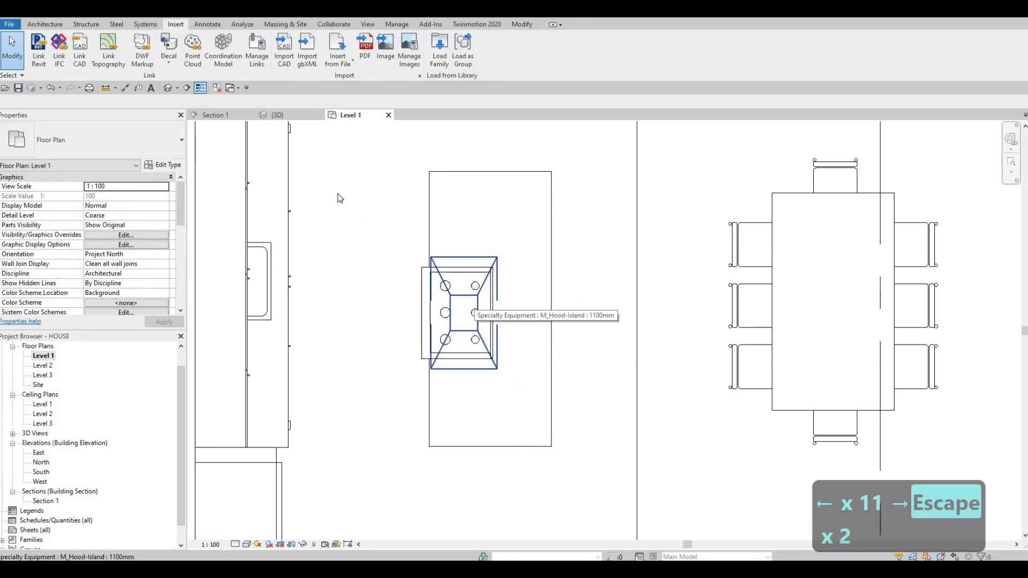
key(Escape)
key(Escape)
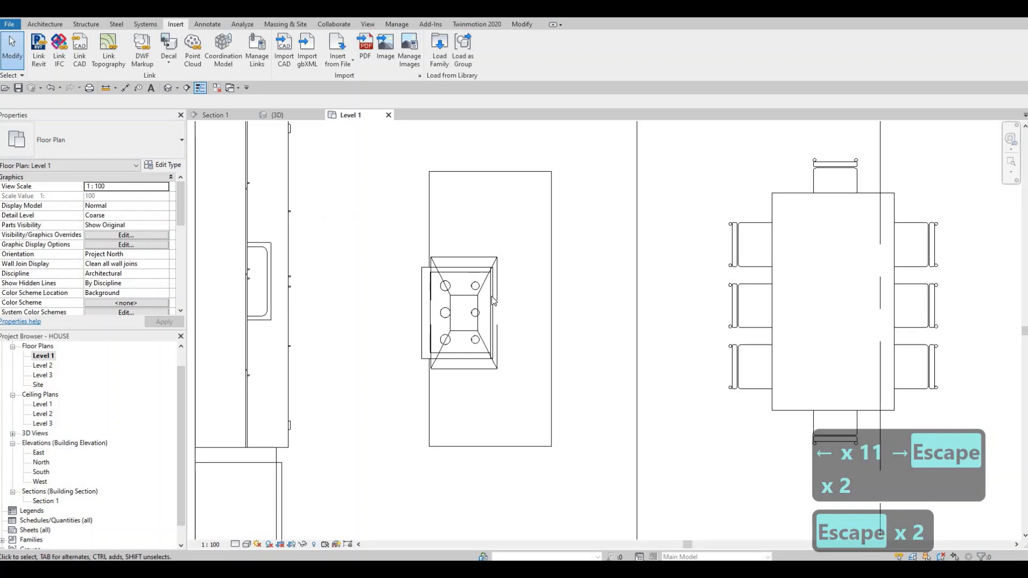
Step: Start loading a family and browse the Canada library to the Seating folder inside Furniture
scroll(402, 335, down, 4)
key(Escape)
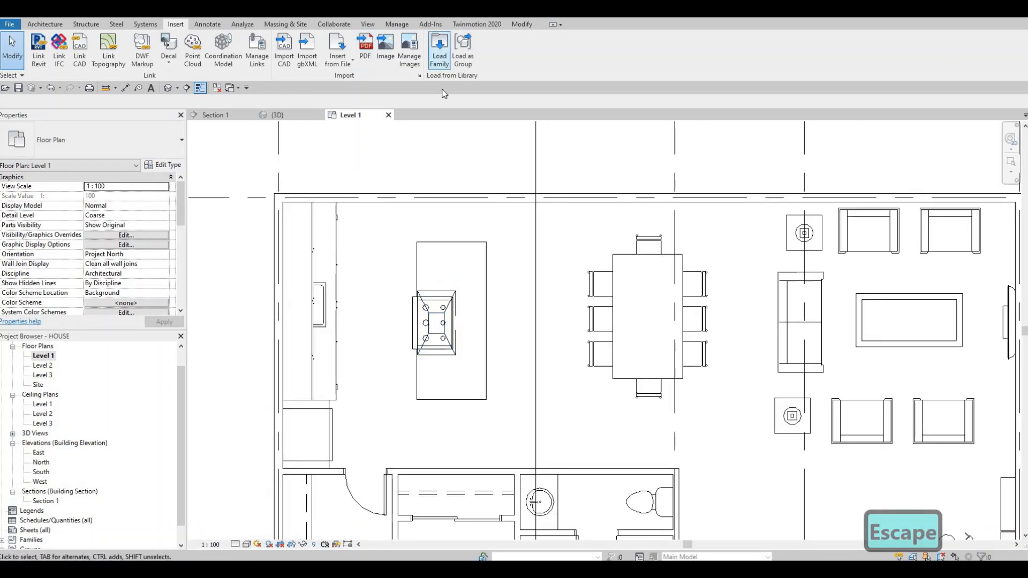
click(439, 51)
click(471, 123)
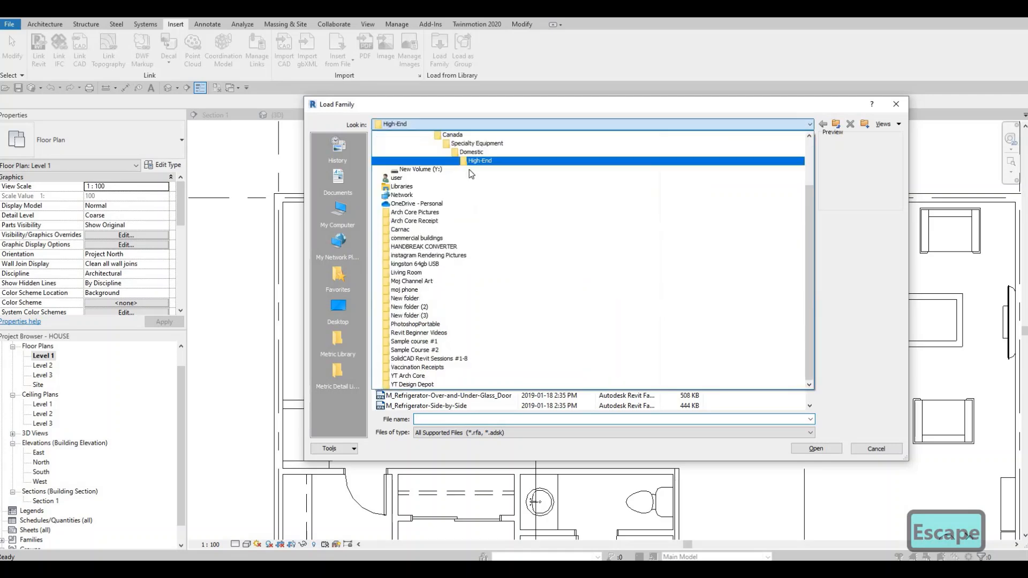
scroll(463, 182, up, 2)
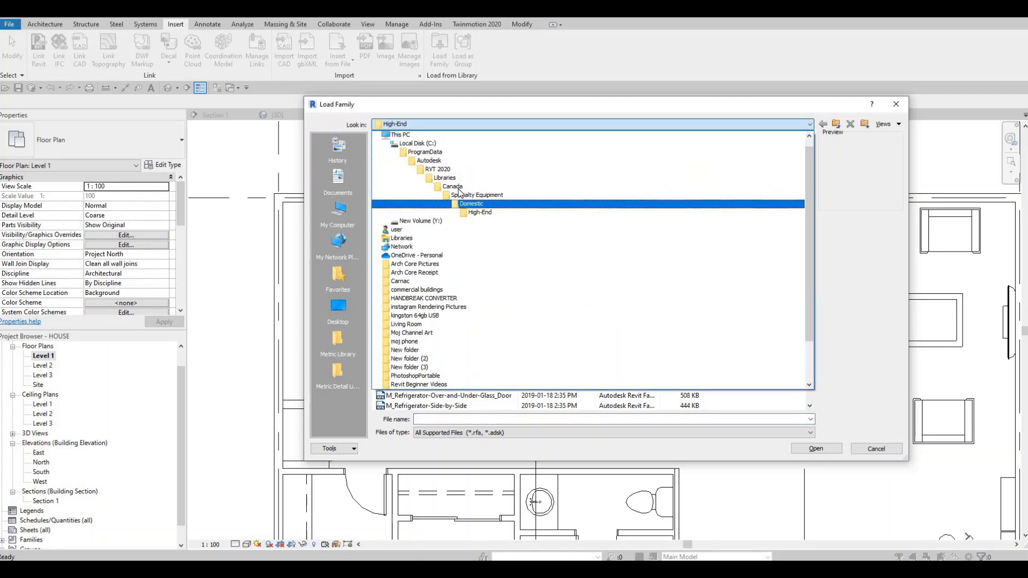
click(452, 186)
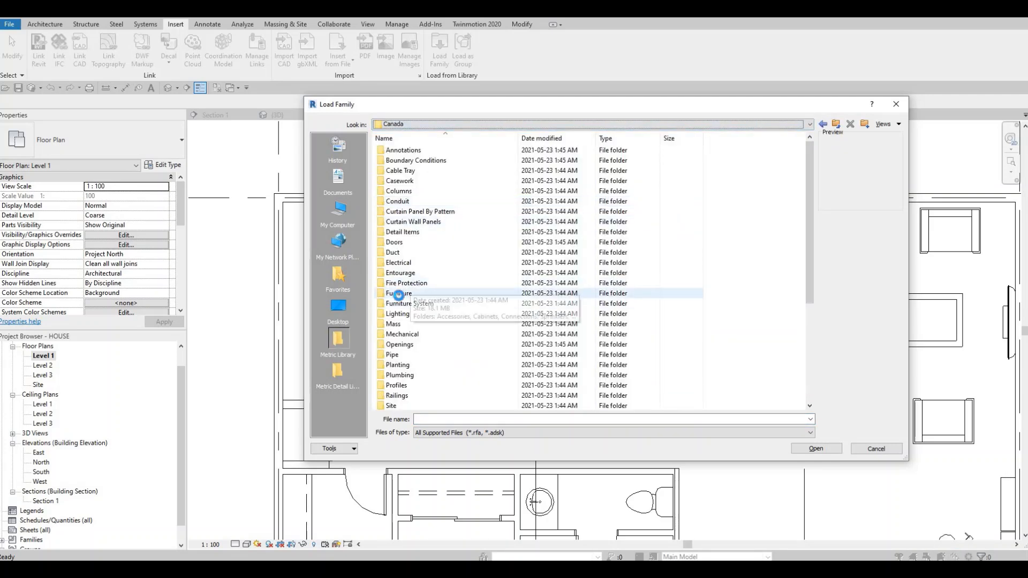
double_click(398, 293)
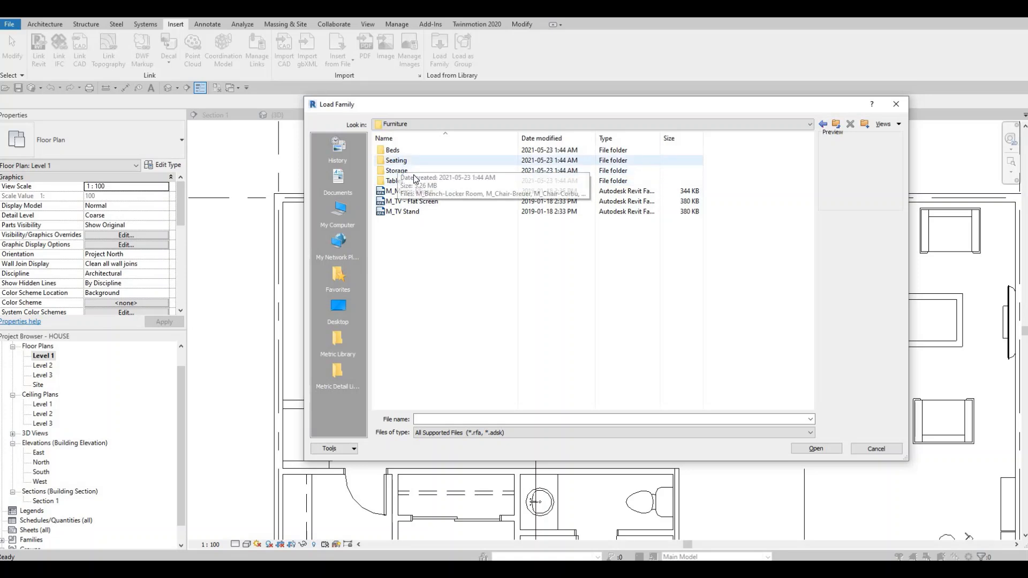
double_click(396, 160)
Step: Preview the chair families and load M_Chair-Stacking into the project
click(408, 170)
key(Down)
key(Down)
key(Down)
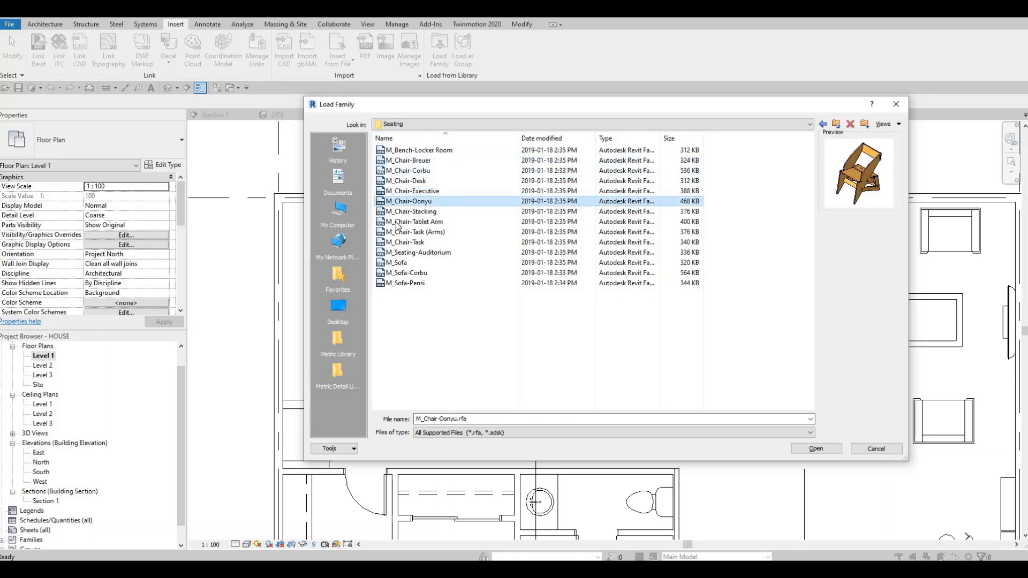
key(Down)
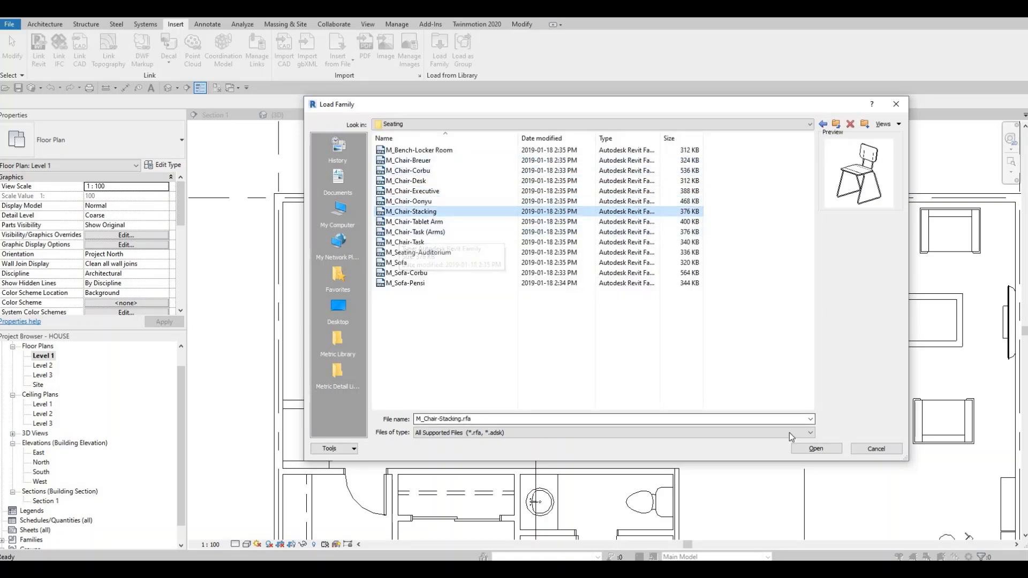
click(824, 450)
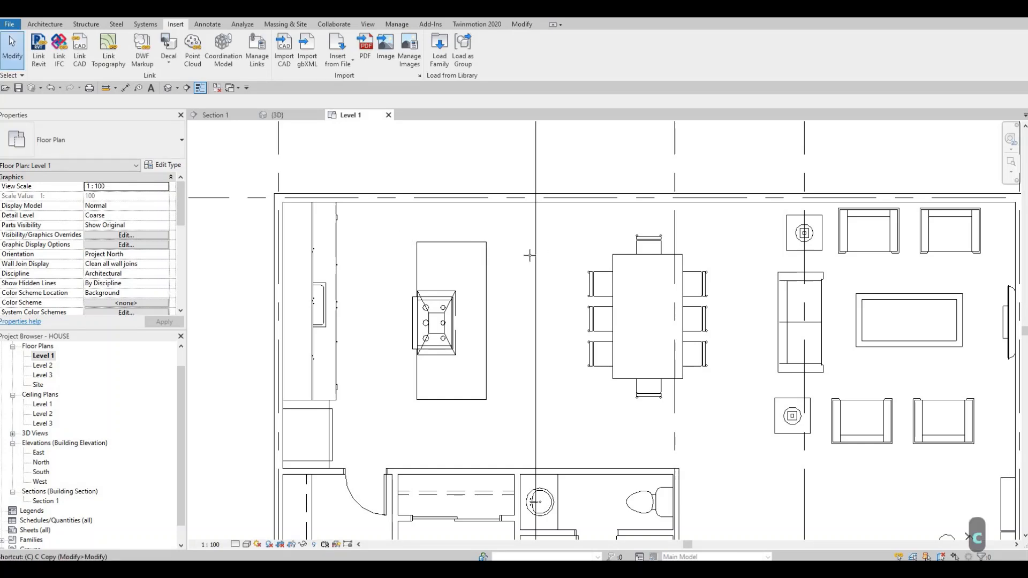
Step: Place four M_Chair-Stacking chairs in an aligned row along the island's side facing the dining table, spaced about 600 mm apart
key(c)
key(m)
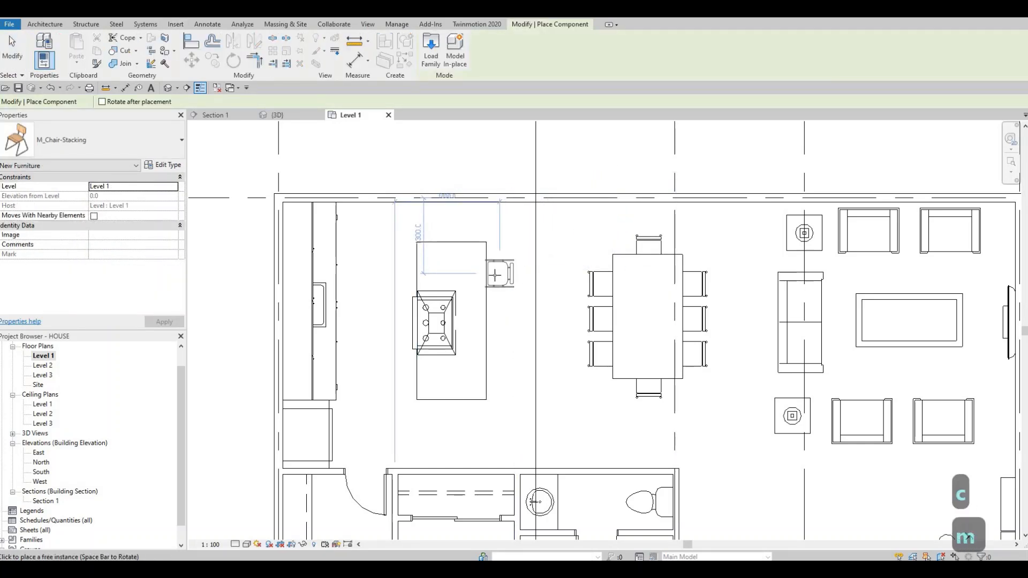
click(494, 286)
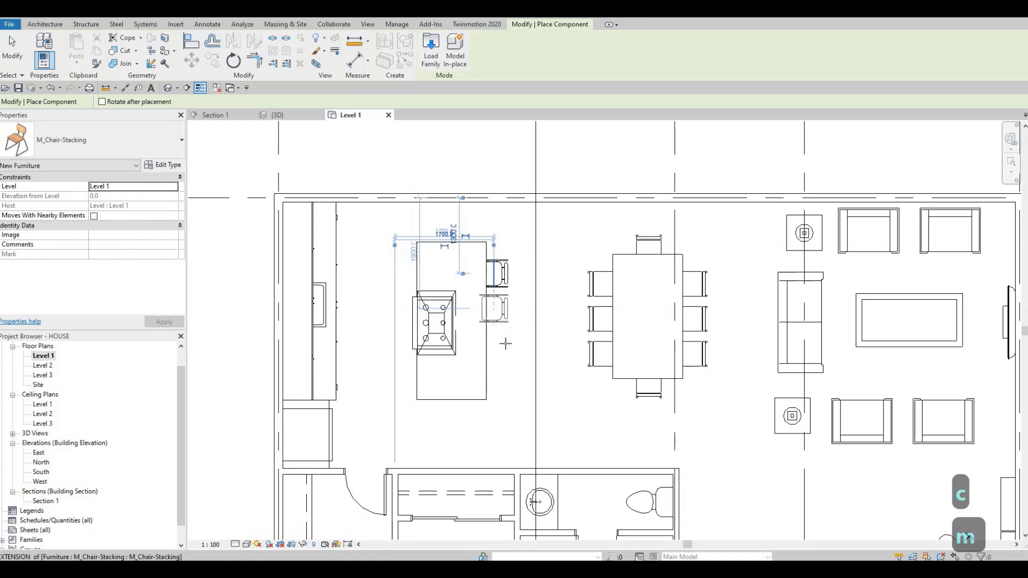
click(494, 320)
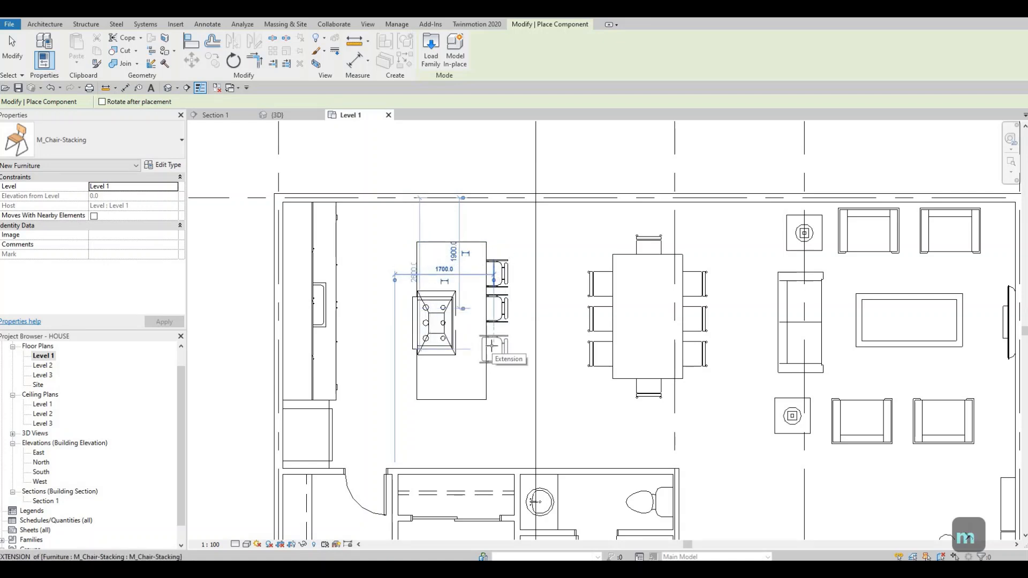
click(492, 348)
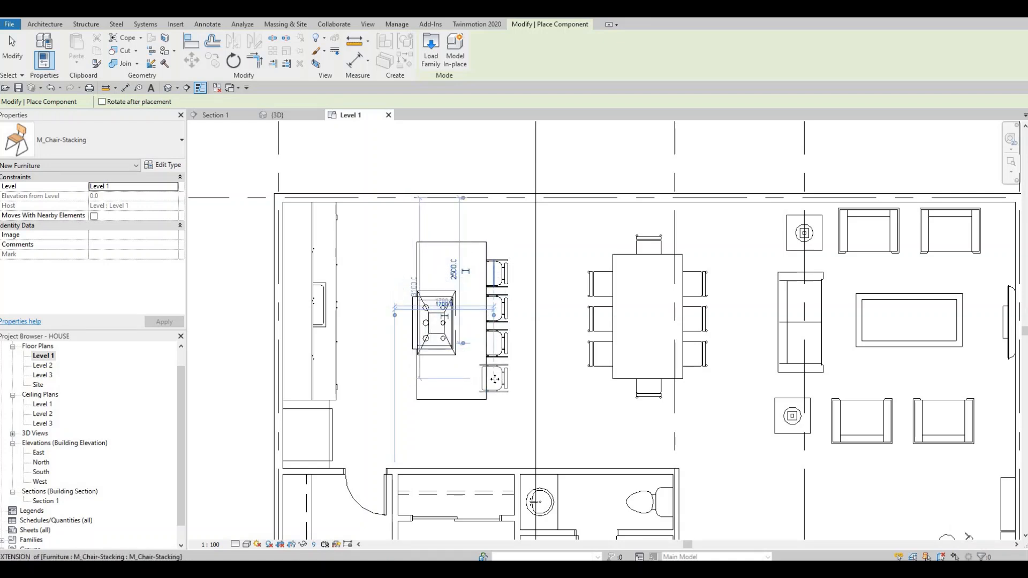
click(494, 379)
key(Escape)
key(Escape)
key(Escape)
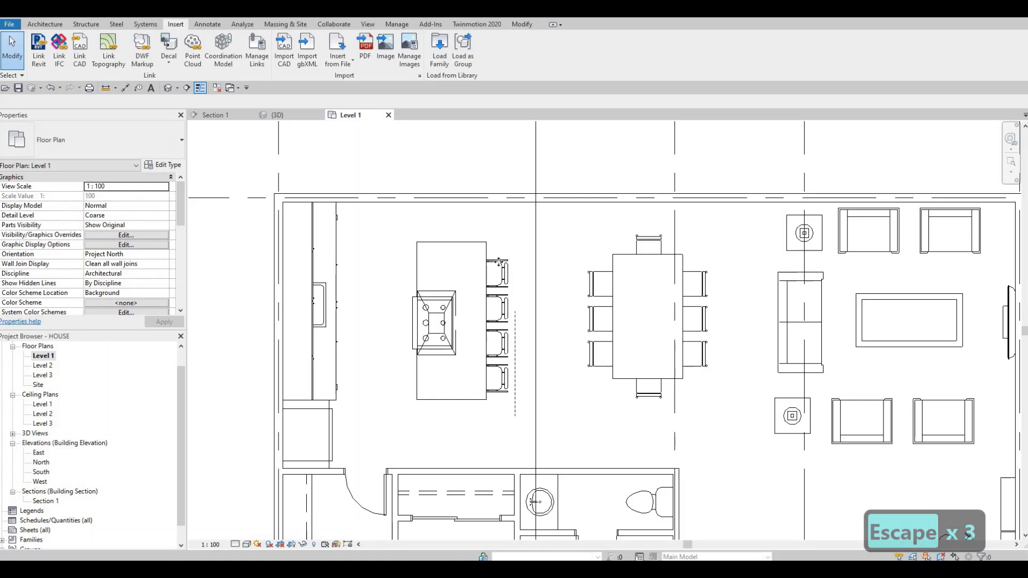
Step: Select the four island chairs and nudge them together three increments up the plan to centre them along the island
drag(515, 416, 499, 261)
key(Up)
key(Up)
key(Up)
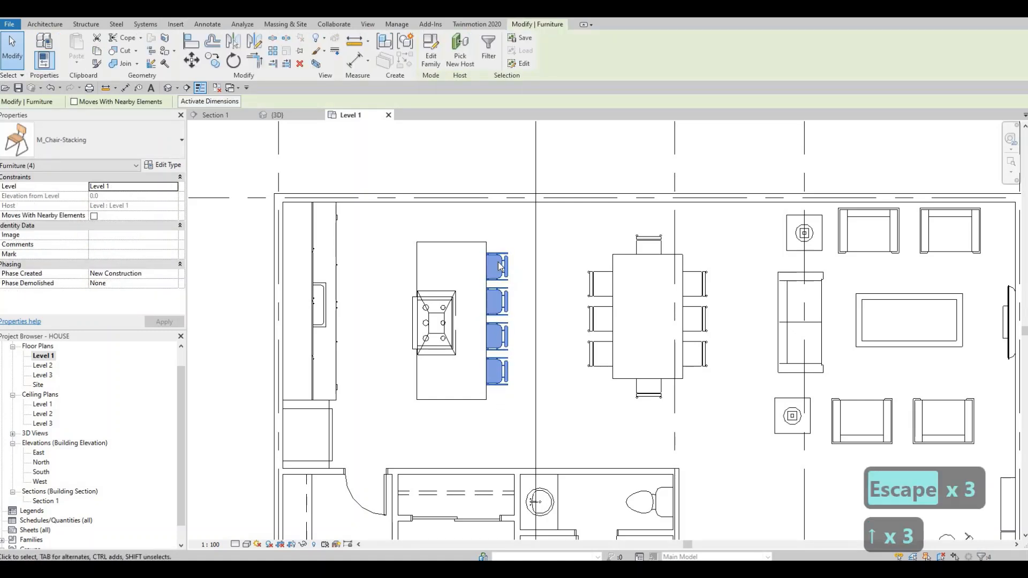
key(Escape)
key(Escape)
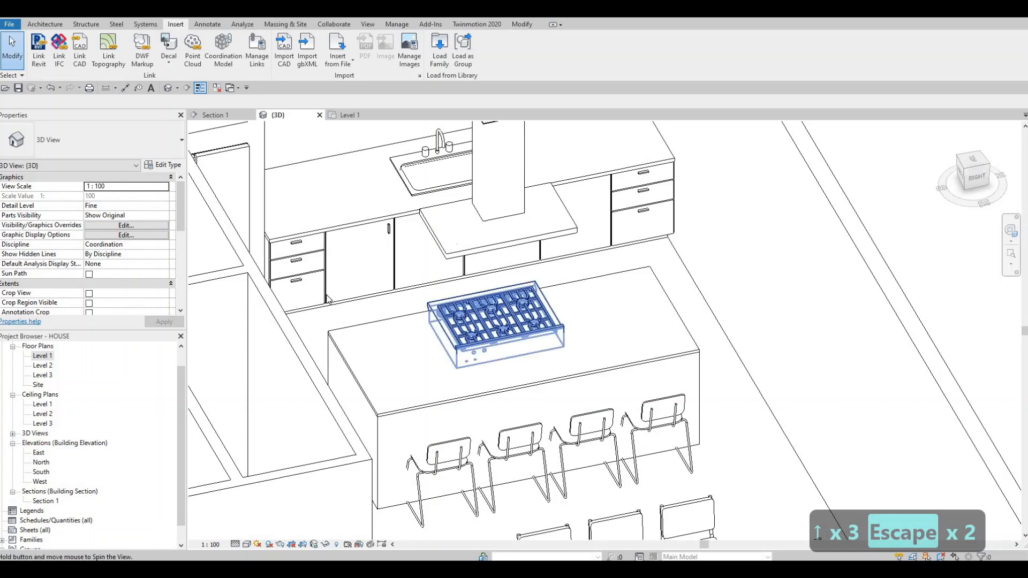
Step: Examine the island, rangetop, hood and chairs from several angles in the 3D view
shift+middle_drag(456, 316, 381, 386)
scroll(432, 327, down, 1)
scroll(349, 355, down, 1)
scroll(382, 384, down, 2)
scroll(382, 384, up, 2)
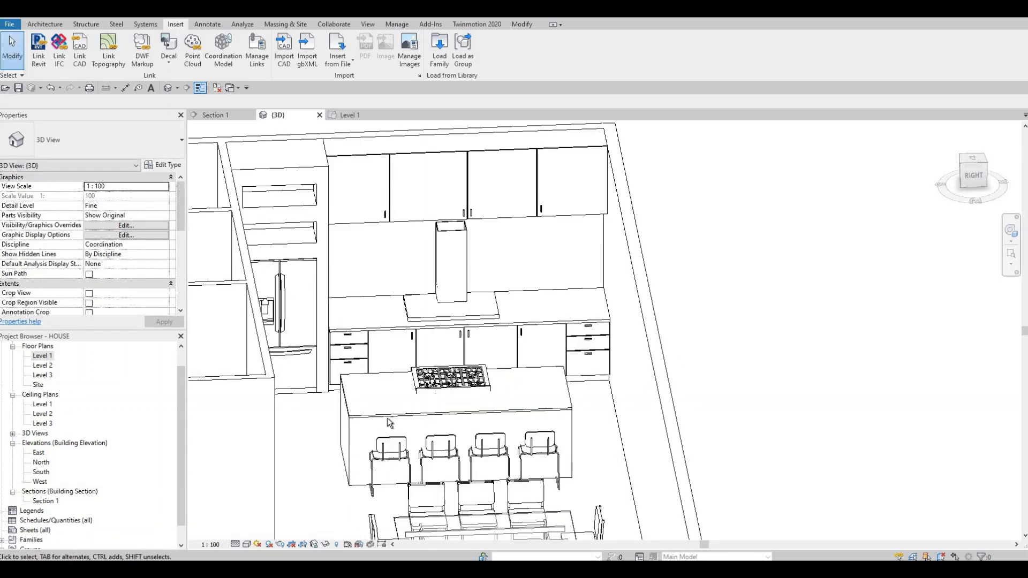
shift+middle_drag(389, 423, 533, 396)
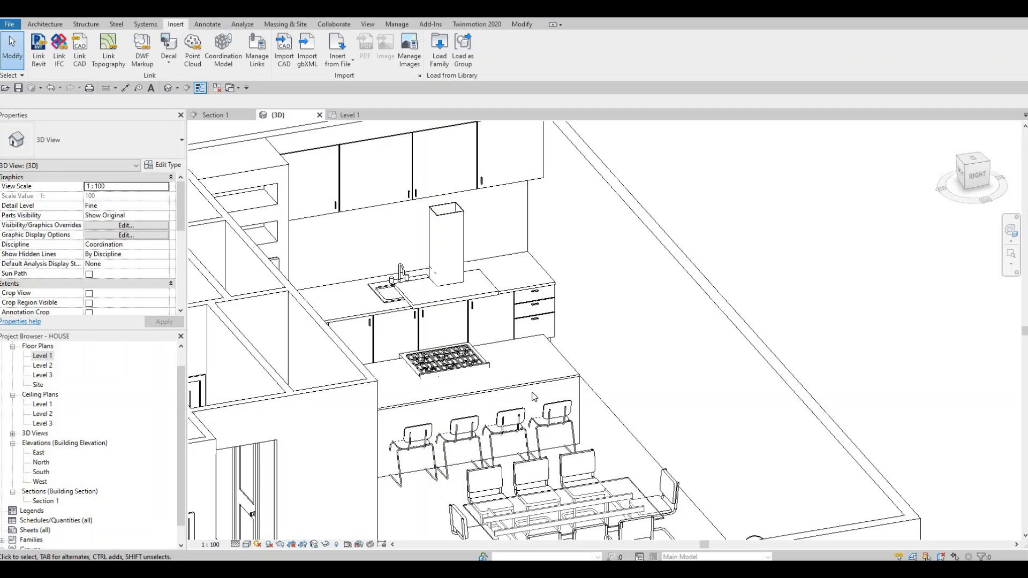
mouse_move(514, 402)
shift+middle_down()
mouse_move(500, 402)
mouse_move(518, 406)
shift+middle_up()
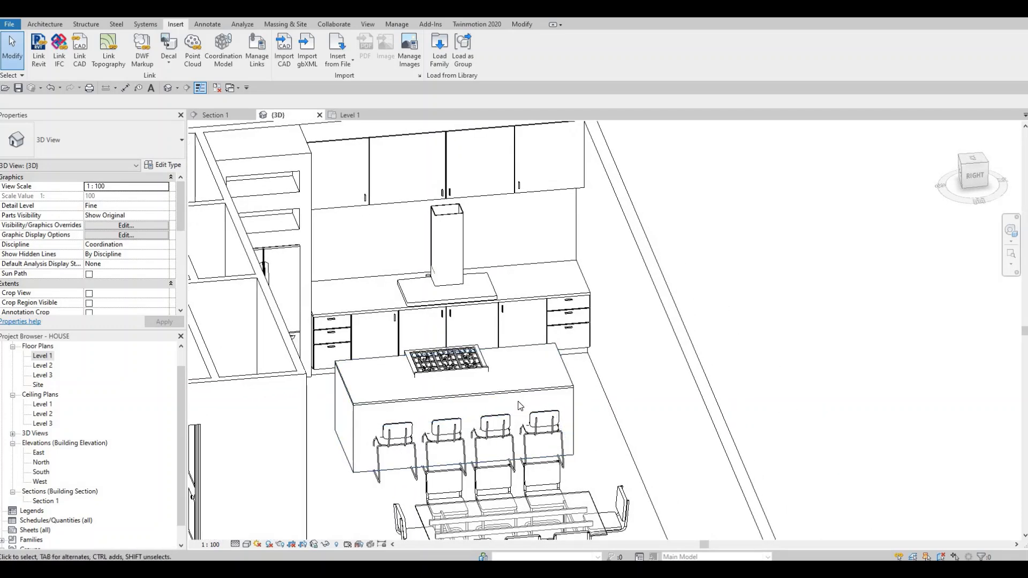